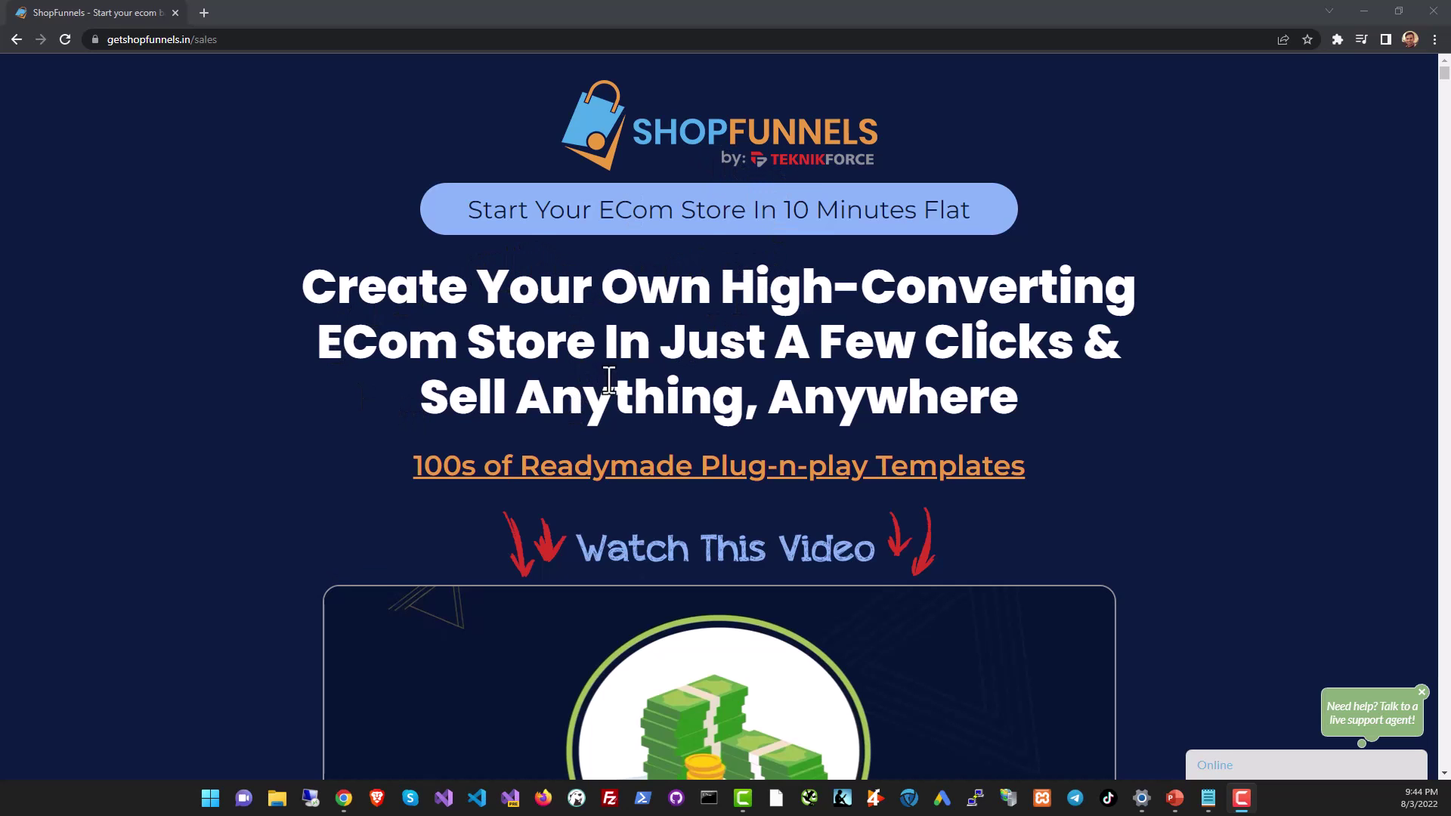
# Highlight parts of the sales page headline for emphasis, clearing each highlight
pyautogui.moveTo(688, 347); pyautogui.dragTo(1048, 344)
pyautogui.click(998, 369)
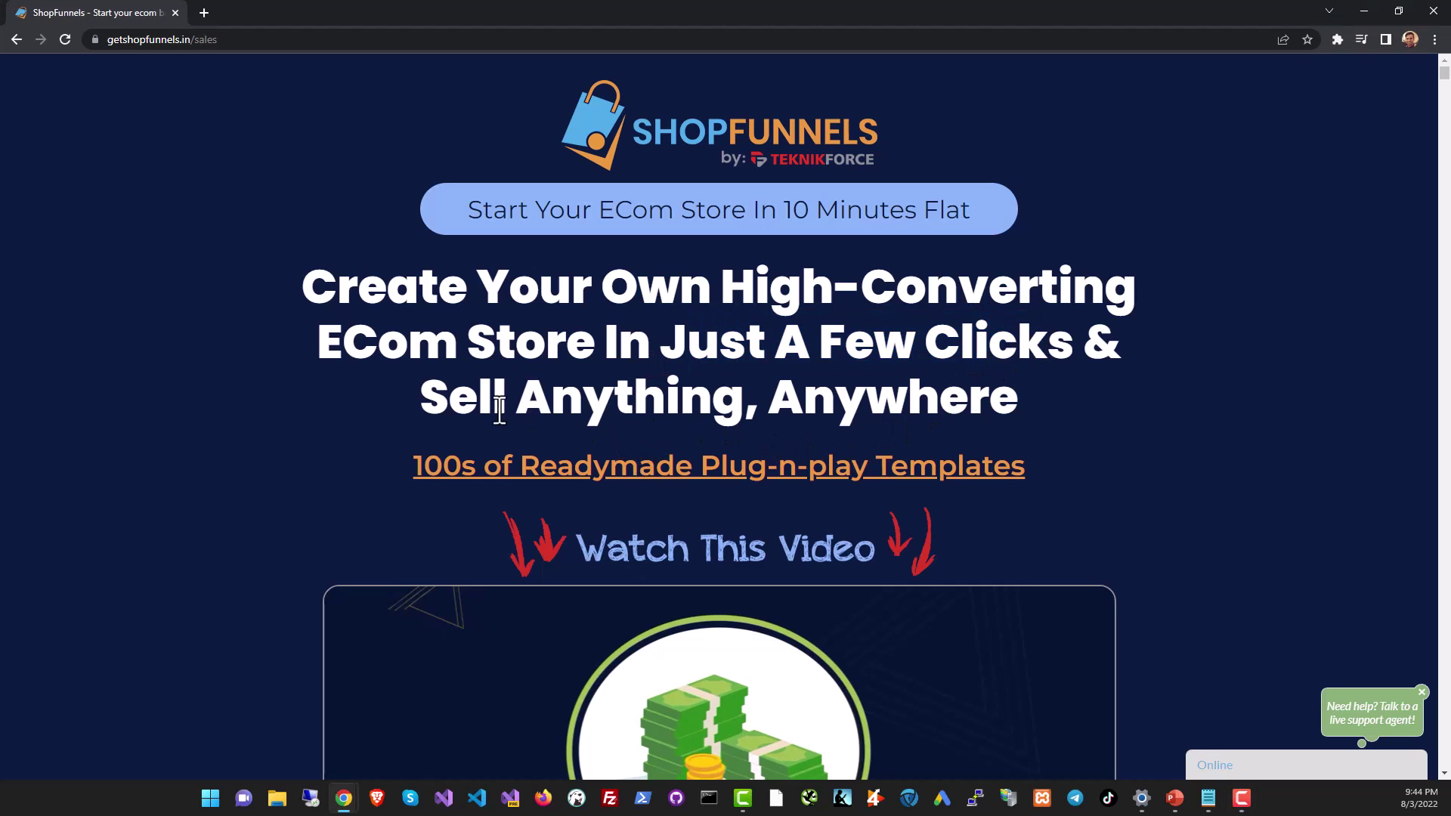
pyautogui.moveTo(484, 398); pyautogui.dragTo(639, 405)
pyautogui.click(641, 408)
pyautogui.moveTo(753, 401); pyautogui.dragTo(988, 399)
pyautogui.click(989, 409)
# Scroll down the sales page and highlight the Cart Reminders feature text
pyautogui.scroll(-6, 758, 493)
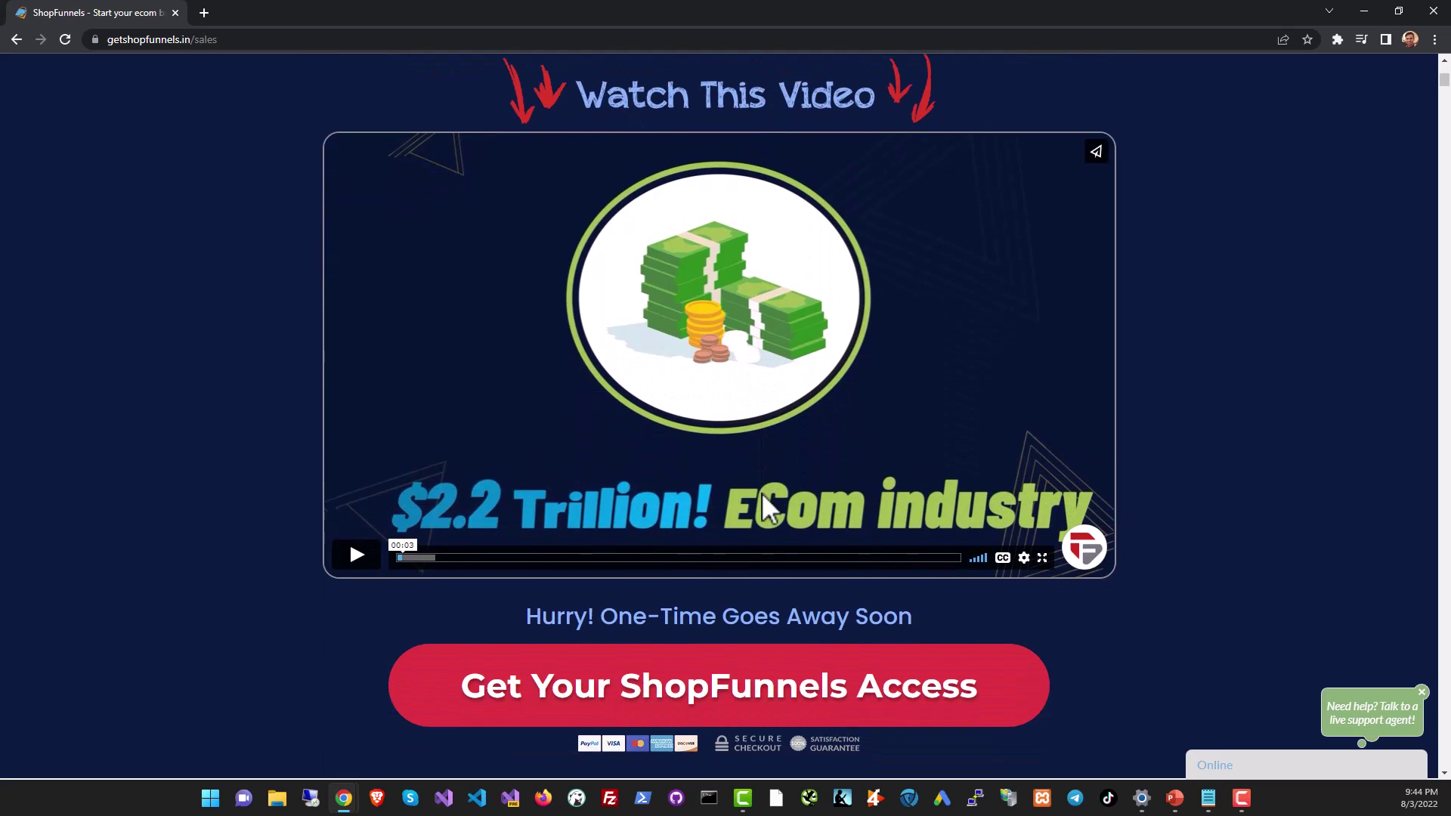
pyautogui.scroll(-8, 762, 493)
pyautogui.scroll(-1, 765, 500)
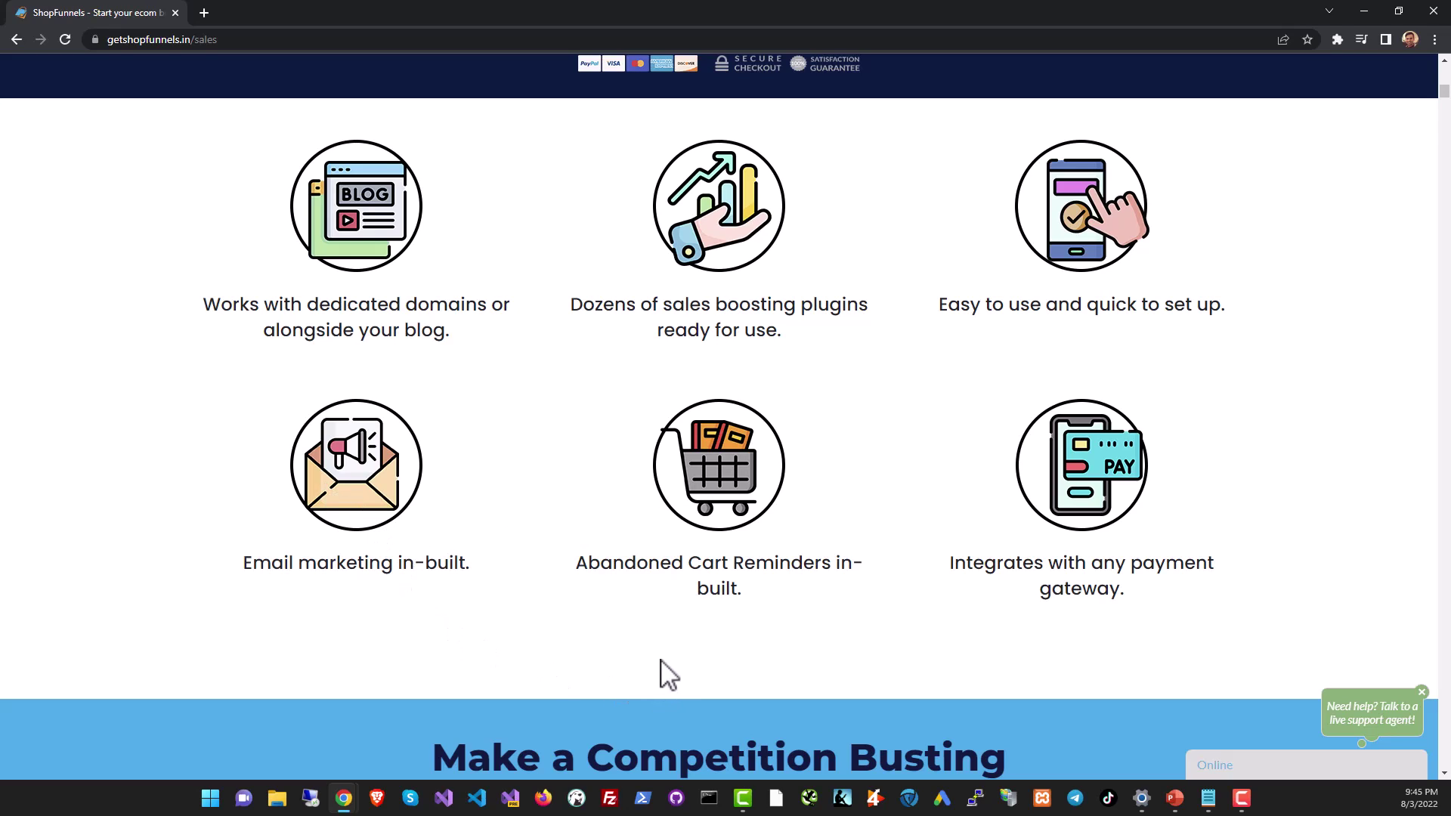
pyautogui.moveTo(681, 563); pyautogui.dragTo(775, 593)
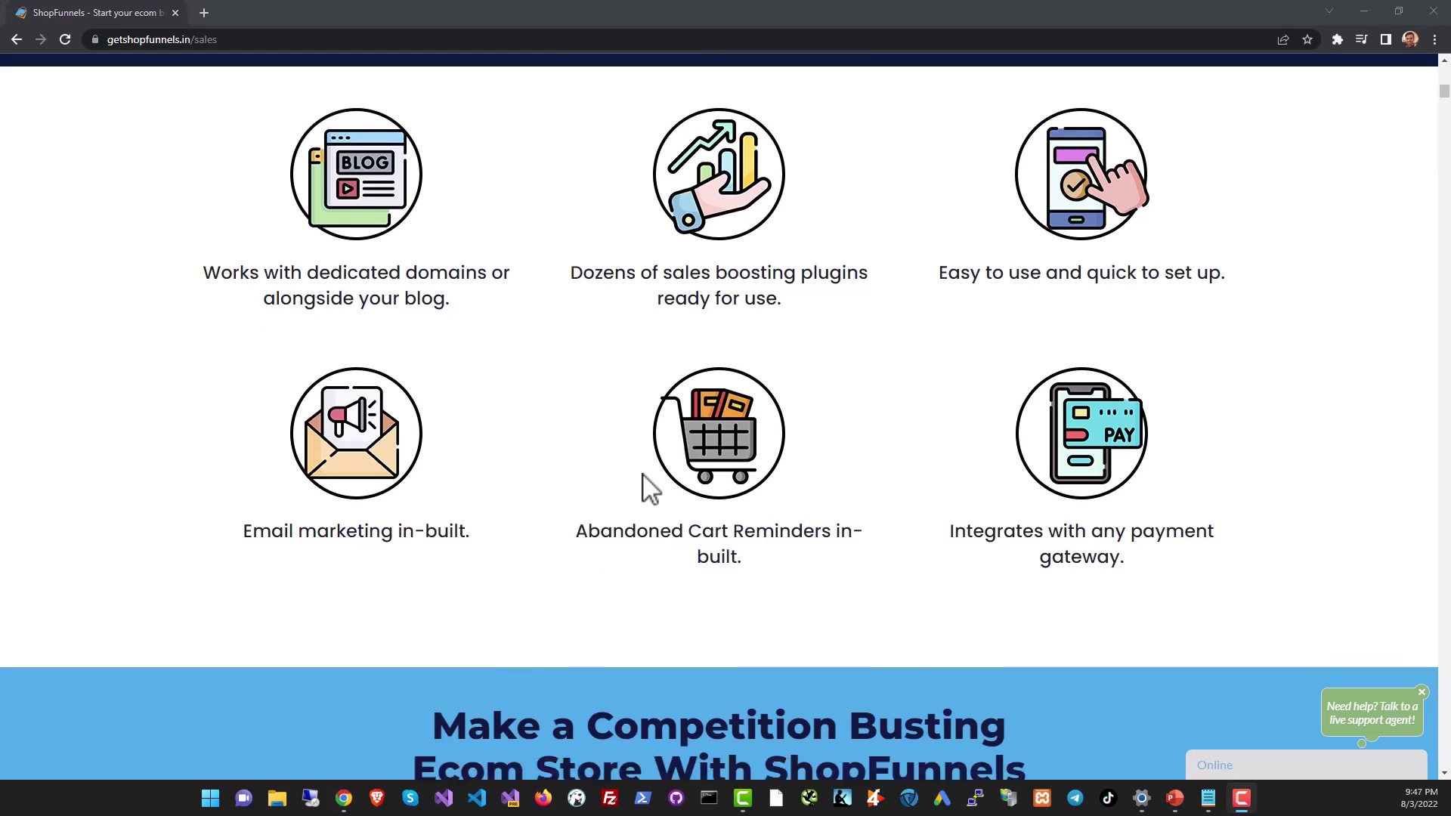
pyautogui.scroll(-10, 647, 488)
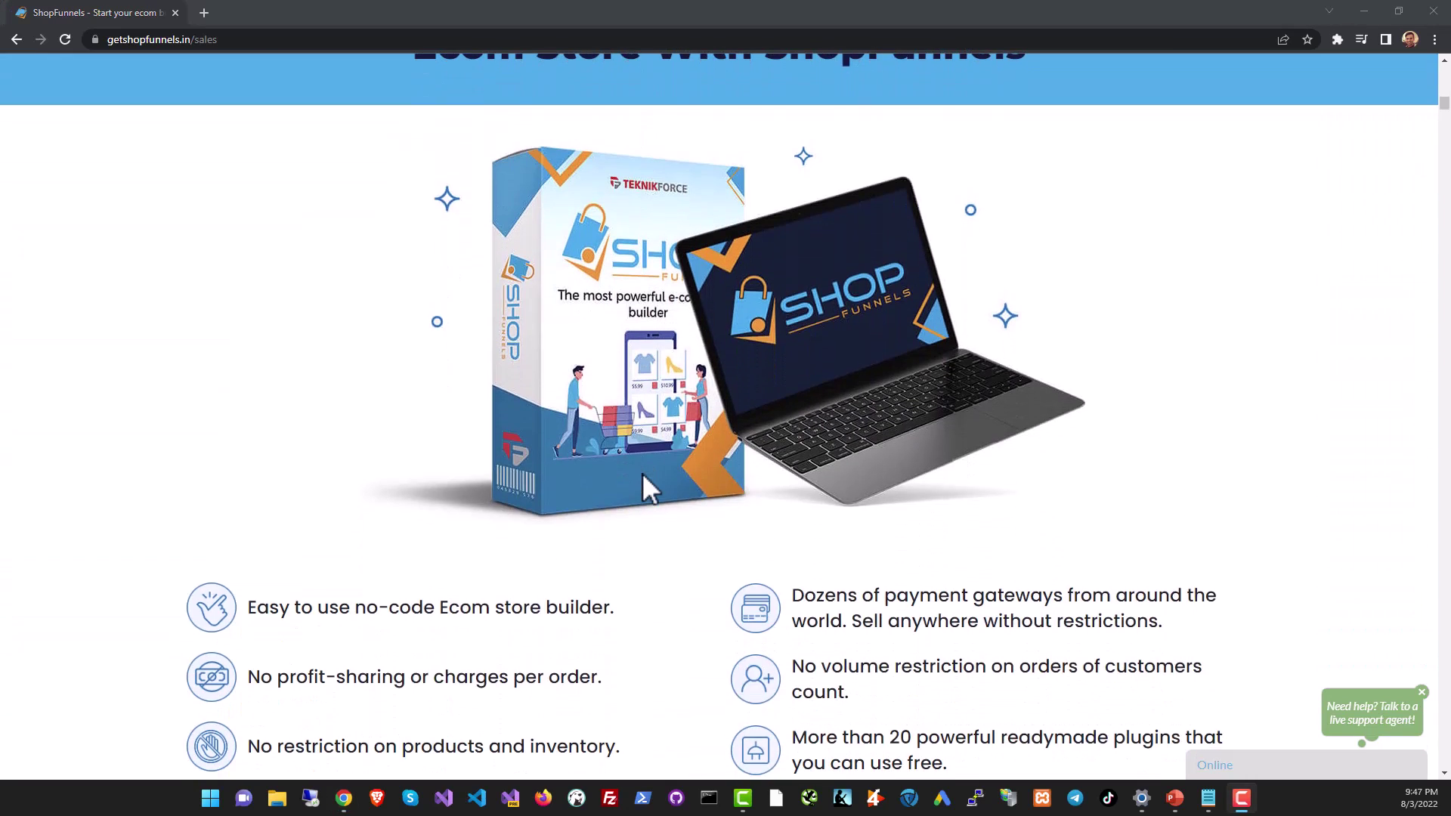
pyautogui.scroll(1, 641, 474)
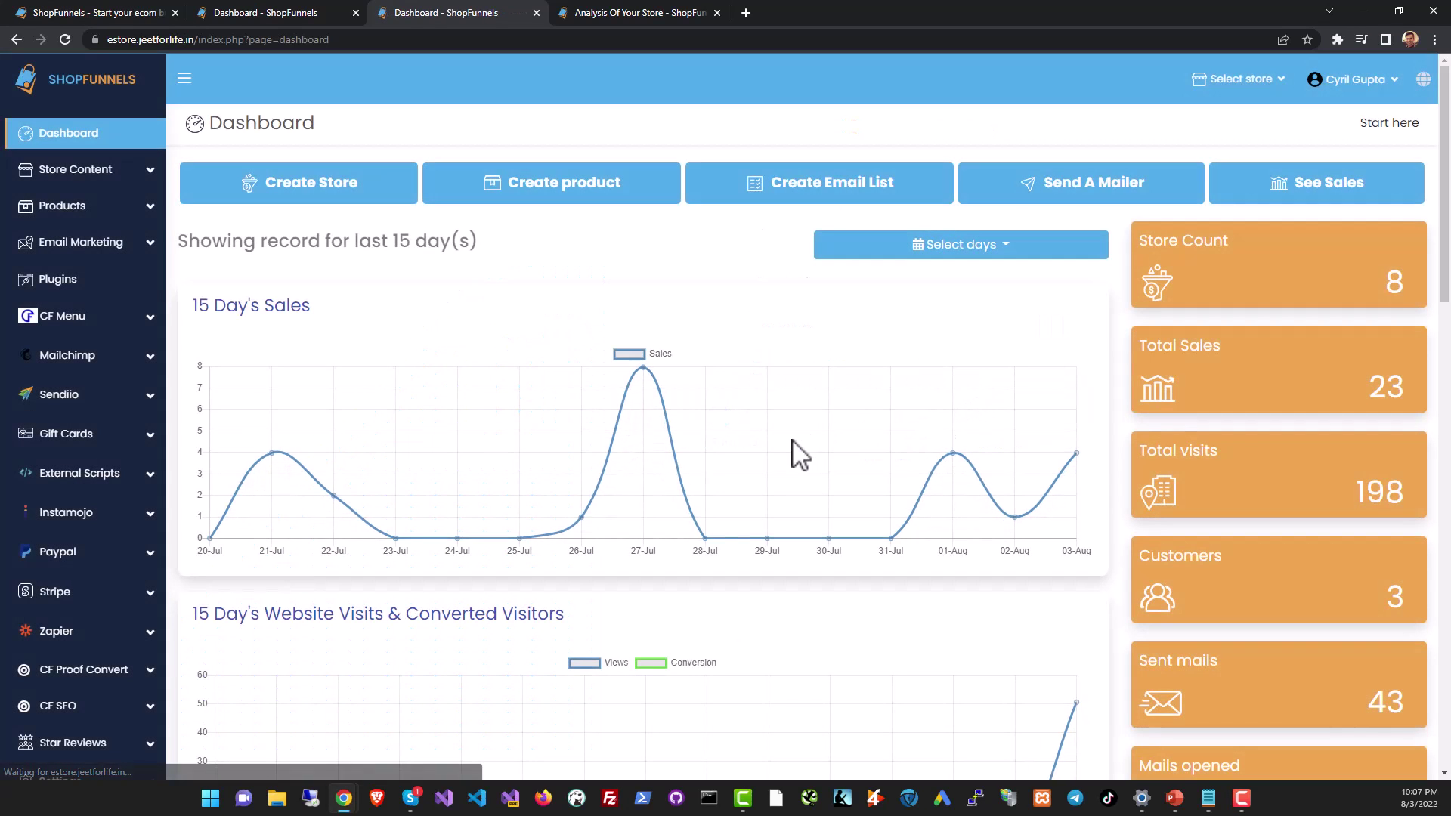
# Open the Select store dropdown, scroll its store list, and close it
pyautogui.scroll(-5, 703, 423)
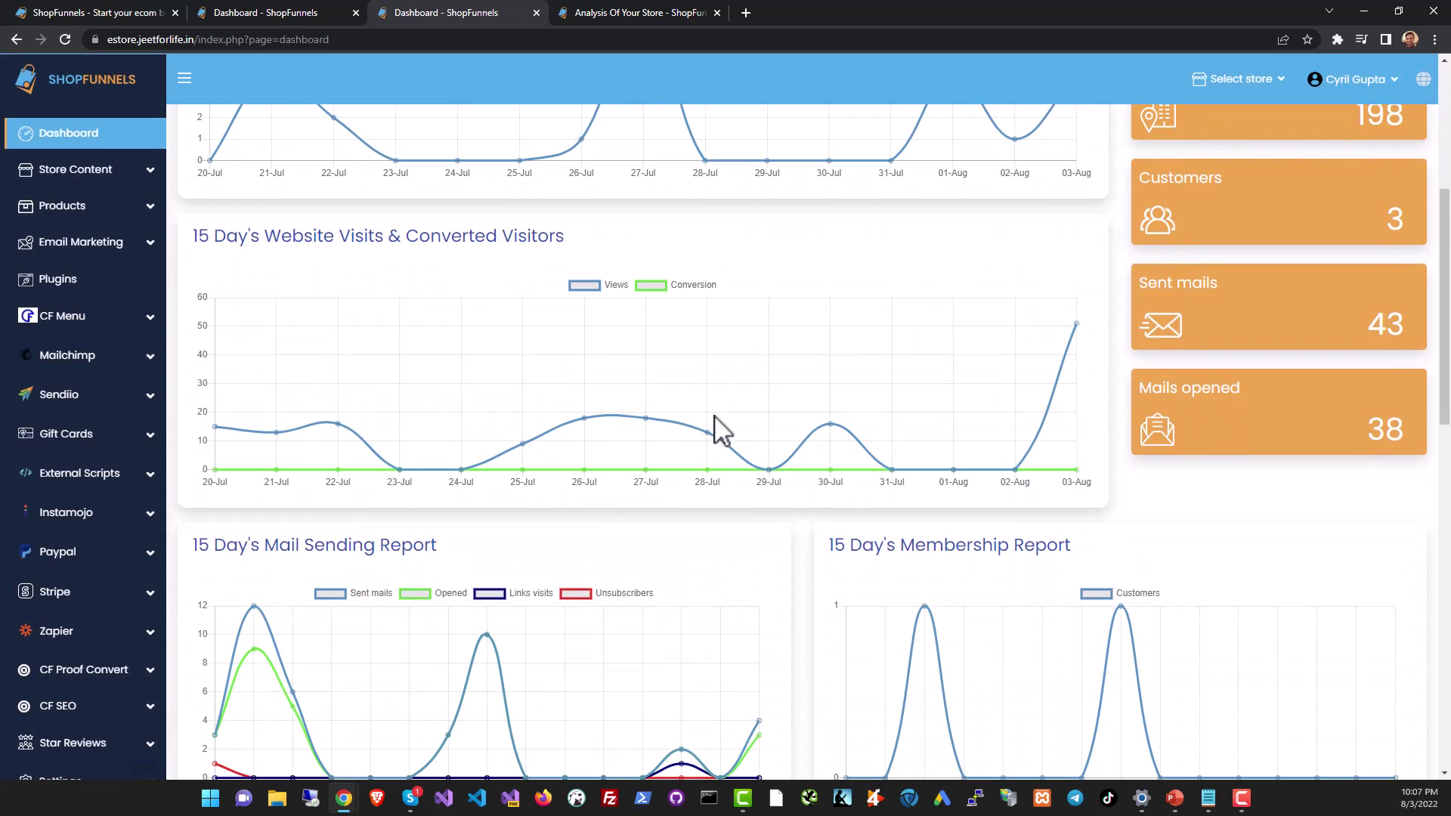
pyautogui.scroll(5, 1062, 454)
pyautogui.click(1255, 81)
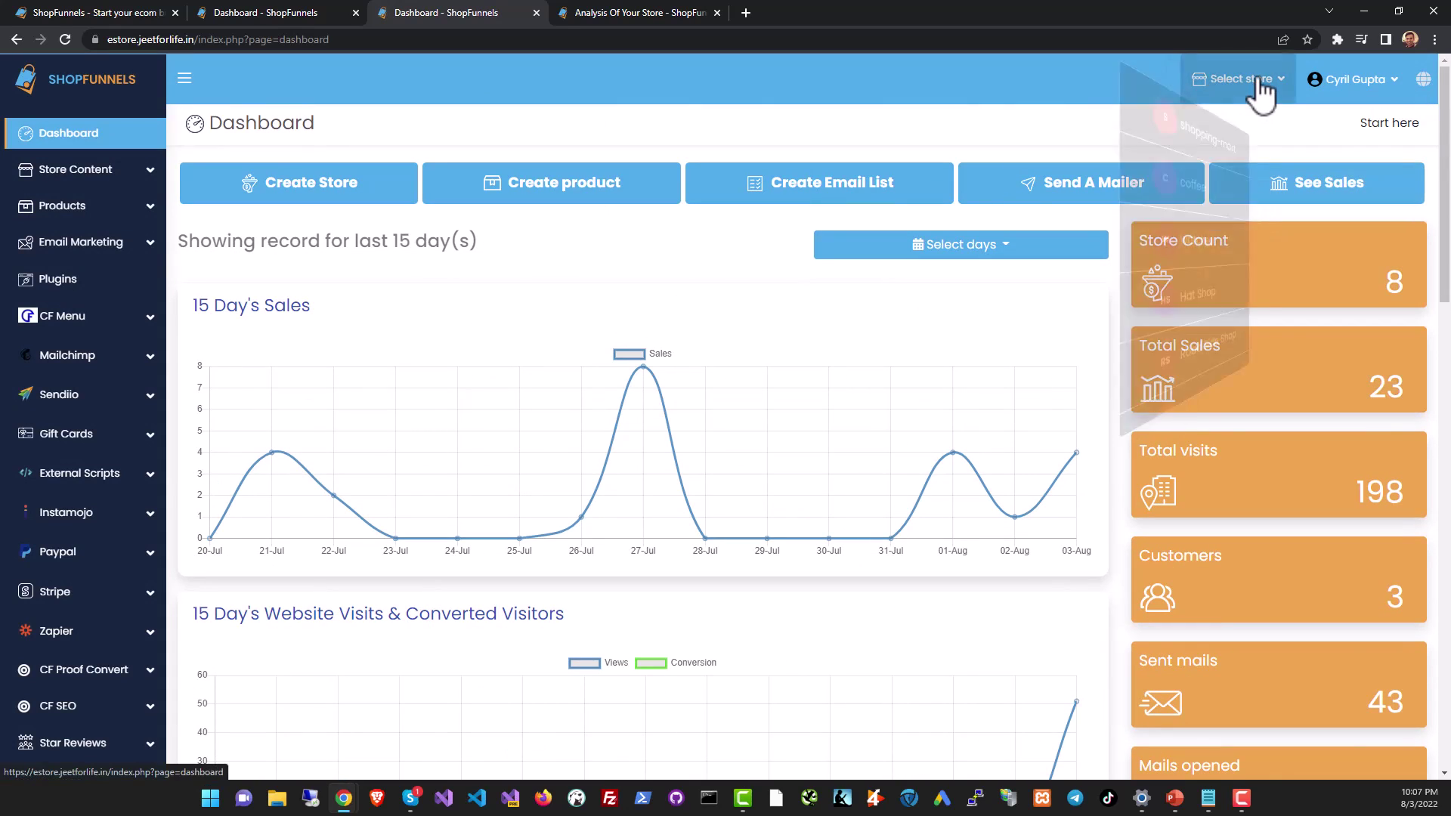
pyautogui.scroll(-3, 1223, 272)
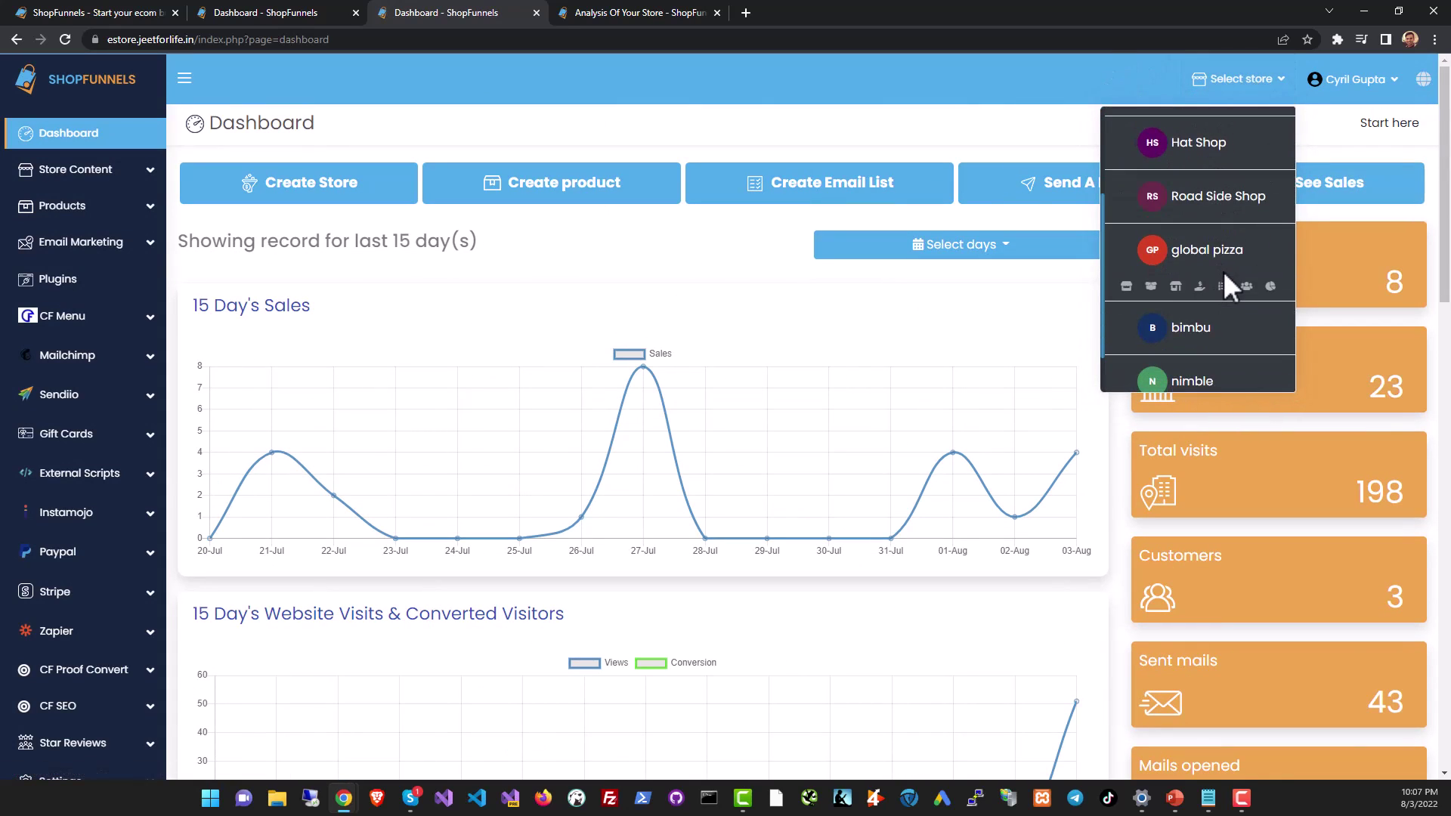
pyautogui.scroll(-1, 1224, 273)
pyautogui.click(963, 293)
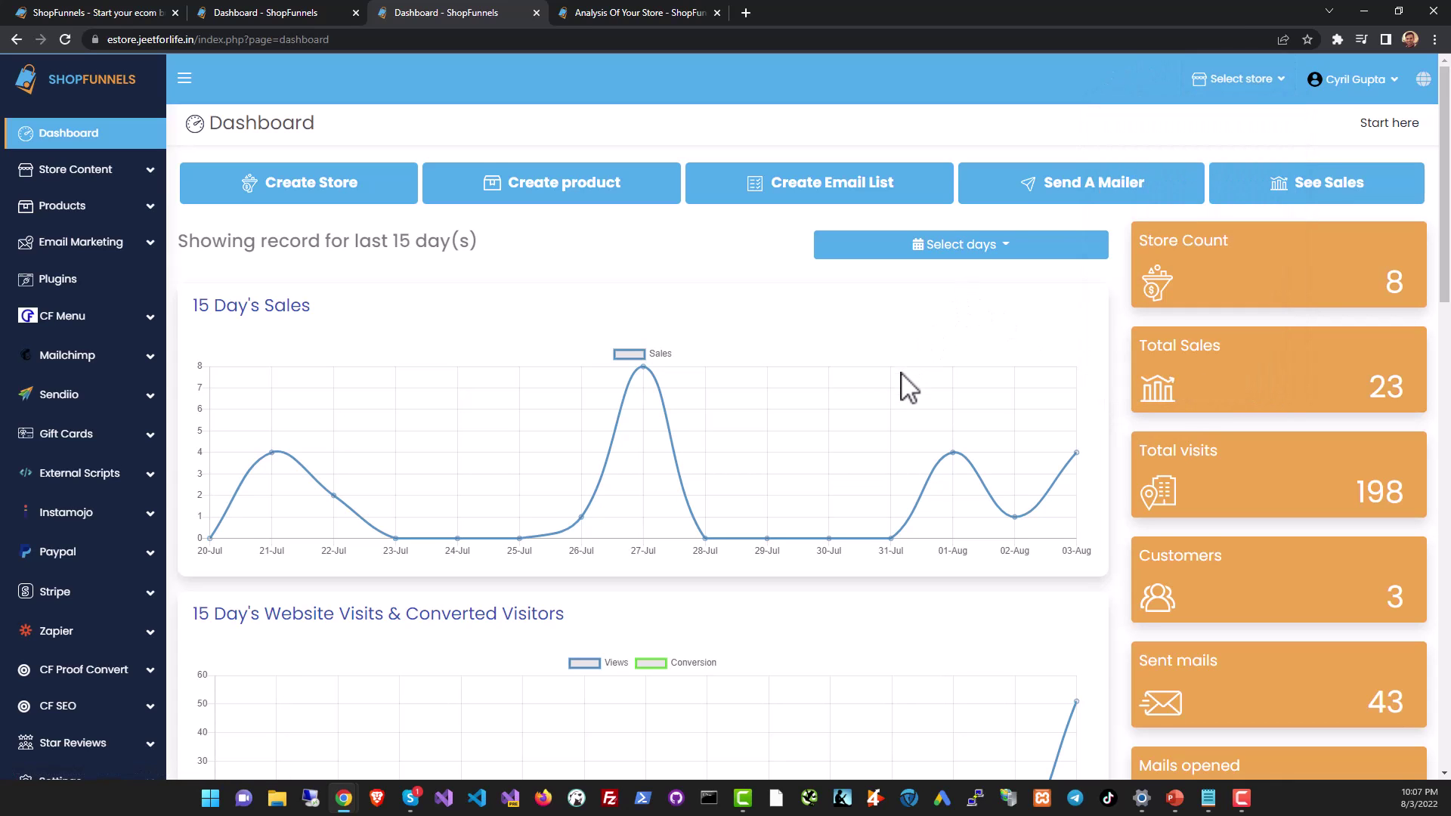
# Scroll through the dashboard's sales, visits and mail charts and back up
pyautogui.scroll(-2, 903, 390)
pyautogui.scroll(-1, 904, 389)
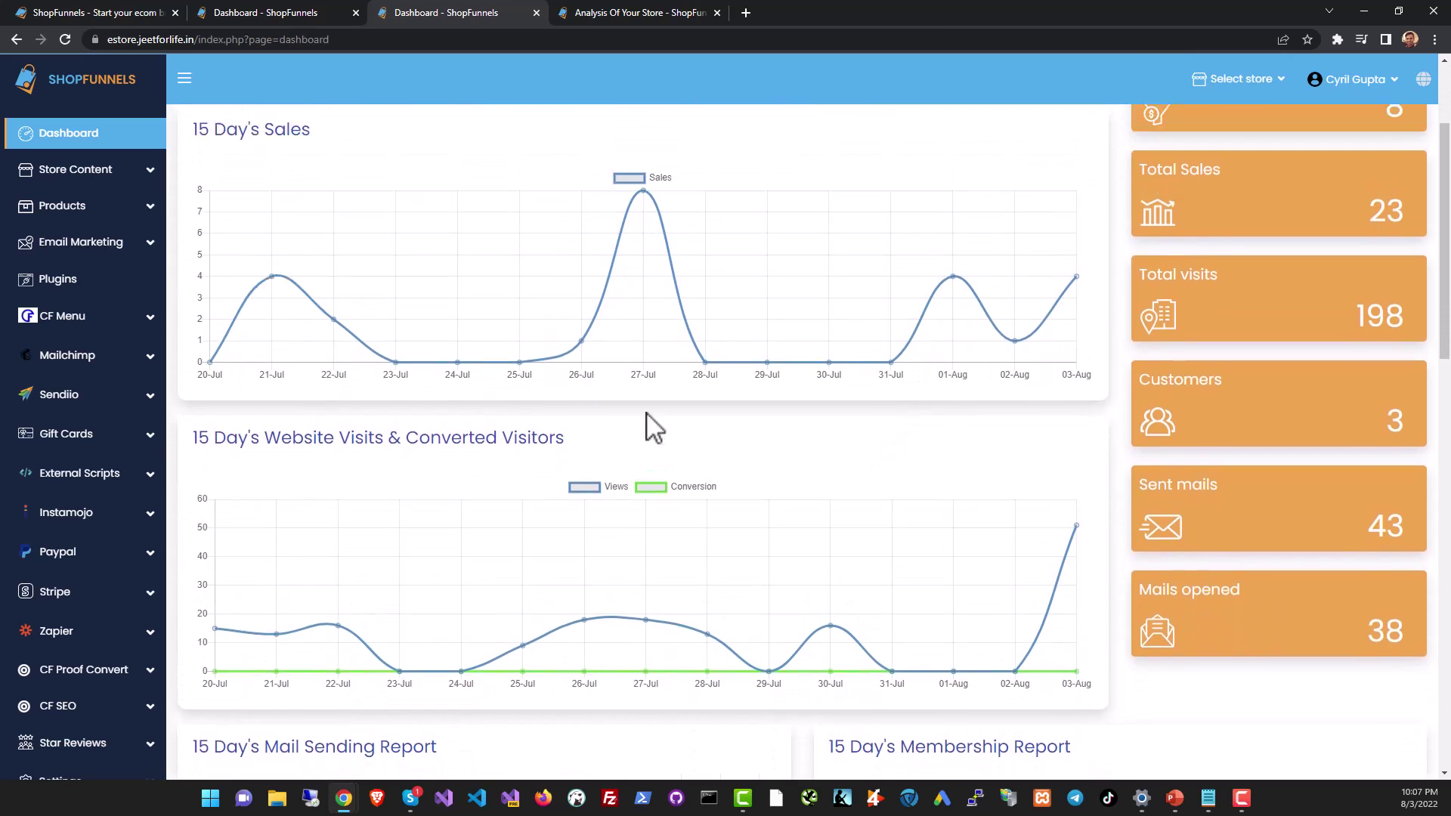
pyautogui.scroll(2, 632, 421)
pyautogui.scroll(-3, 493, 390)
pyautogui.scroll(-1, 493, 391)
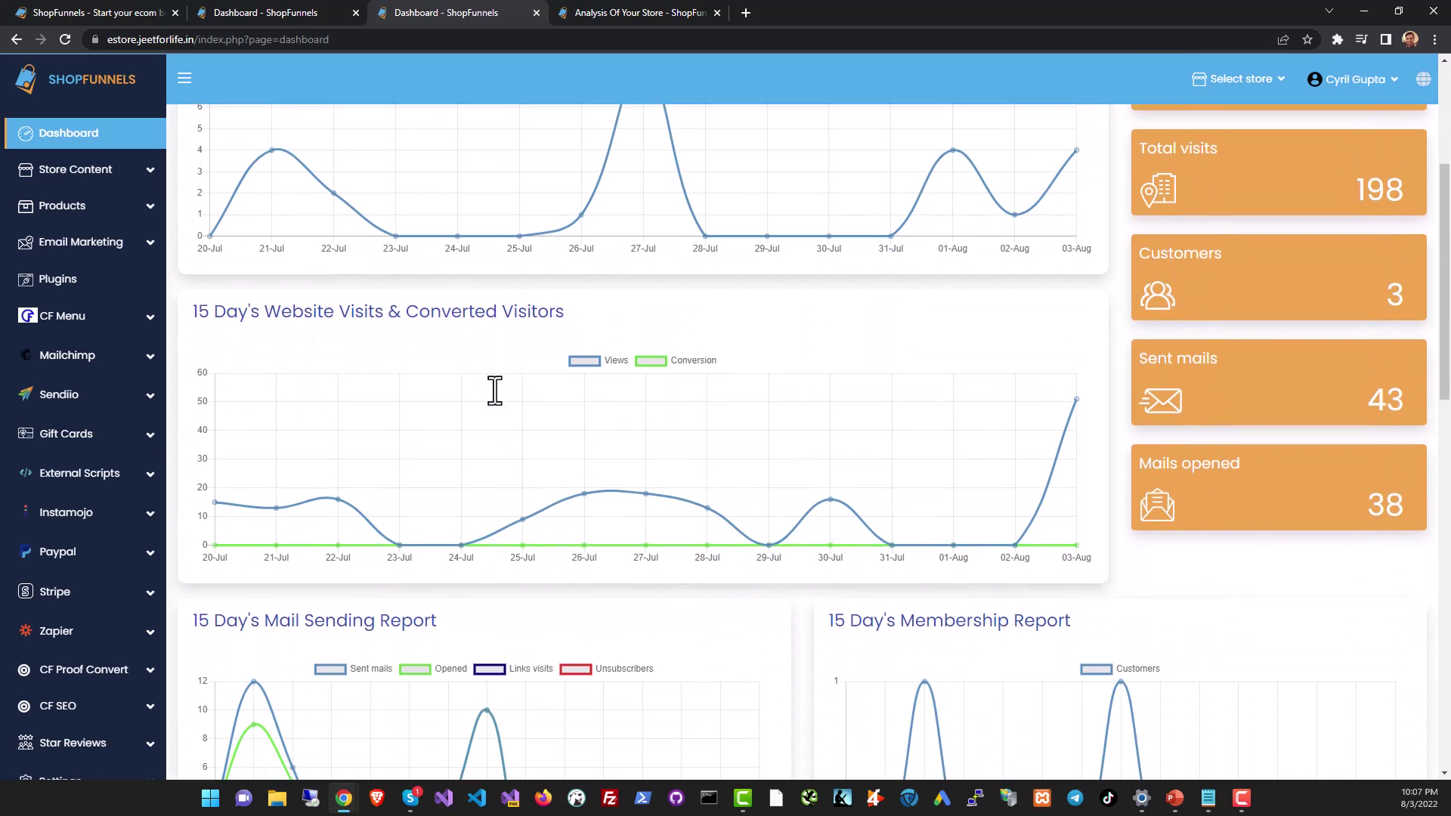
pyautogui.scroll(-2, 495, 393)
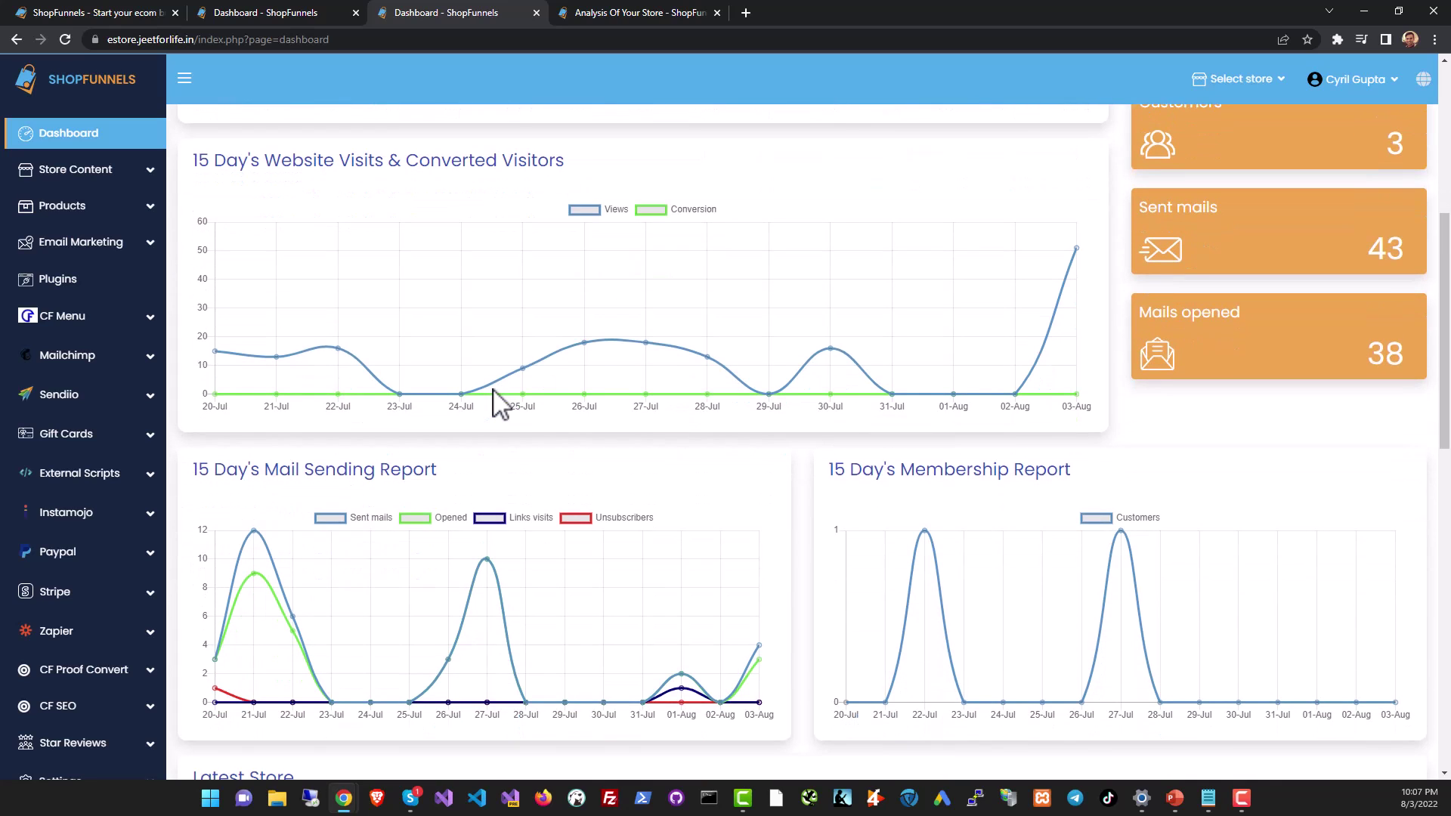
pyautogui.scroll(-2, 502, 408)
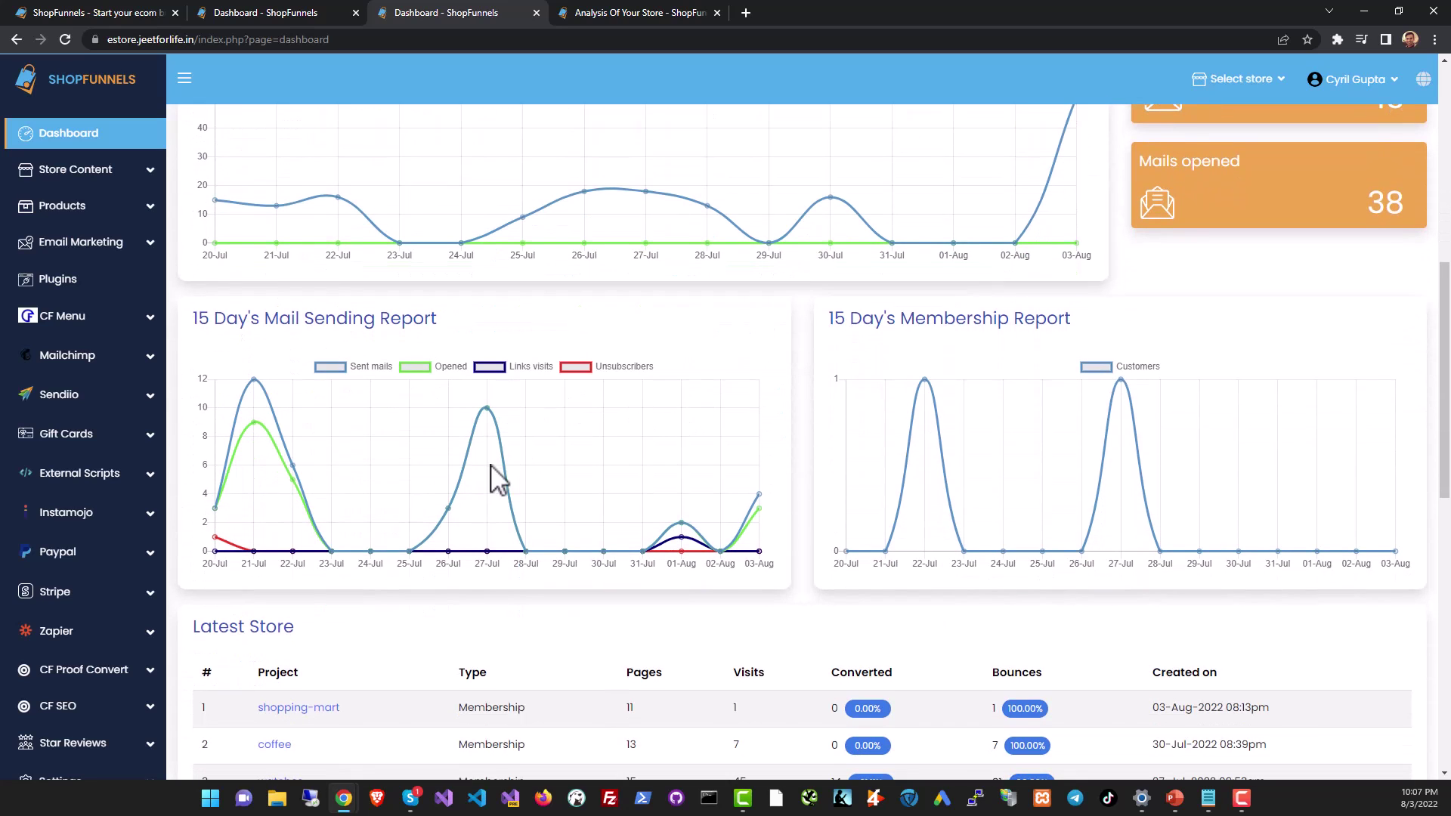
pyautogui.scroll(-2, 495, 480)
pyautogui.scroll(7, 261, 453)
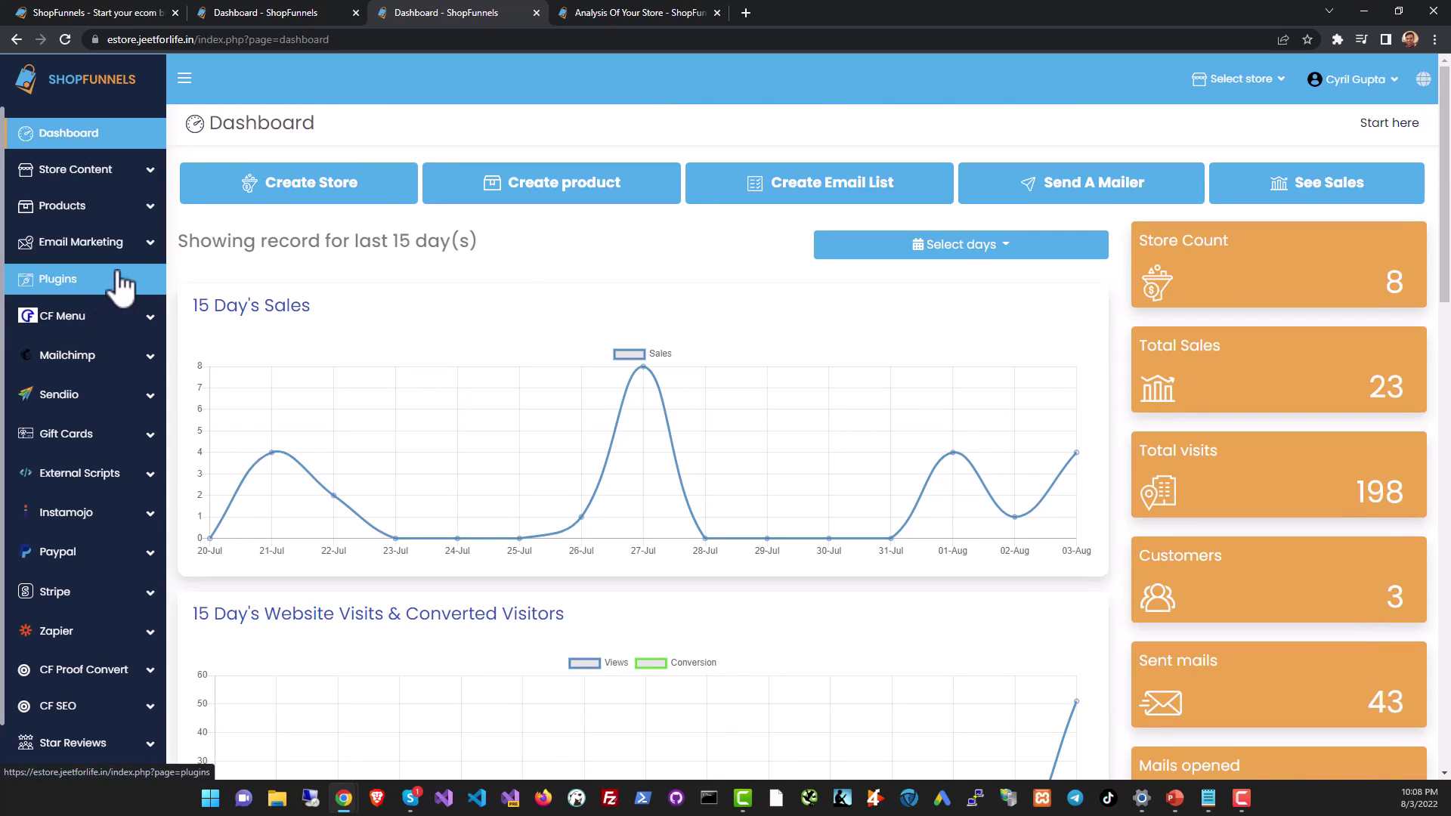
# Expand Store Content, Products and Email Marketing in the sidebar and scroll down it
pyautogui.click(125, 170)
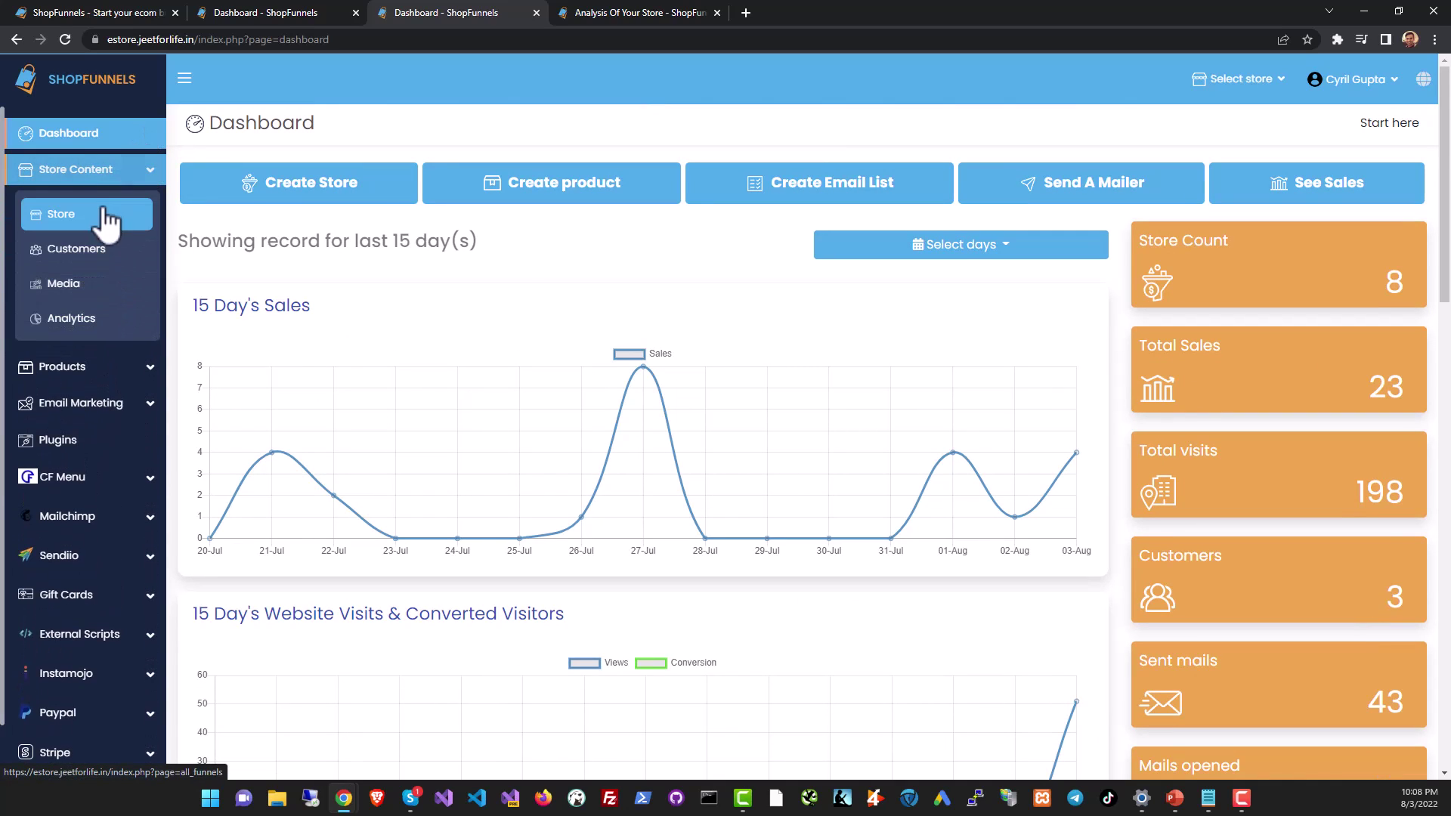
pyautogui.click(119, 371)
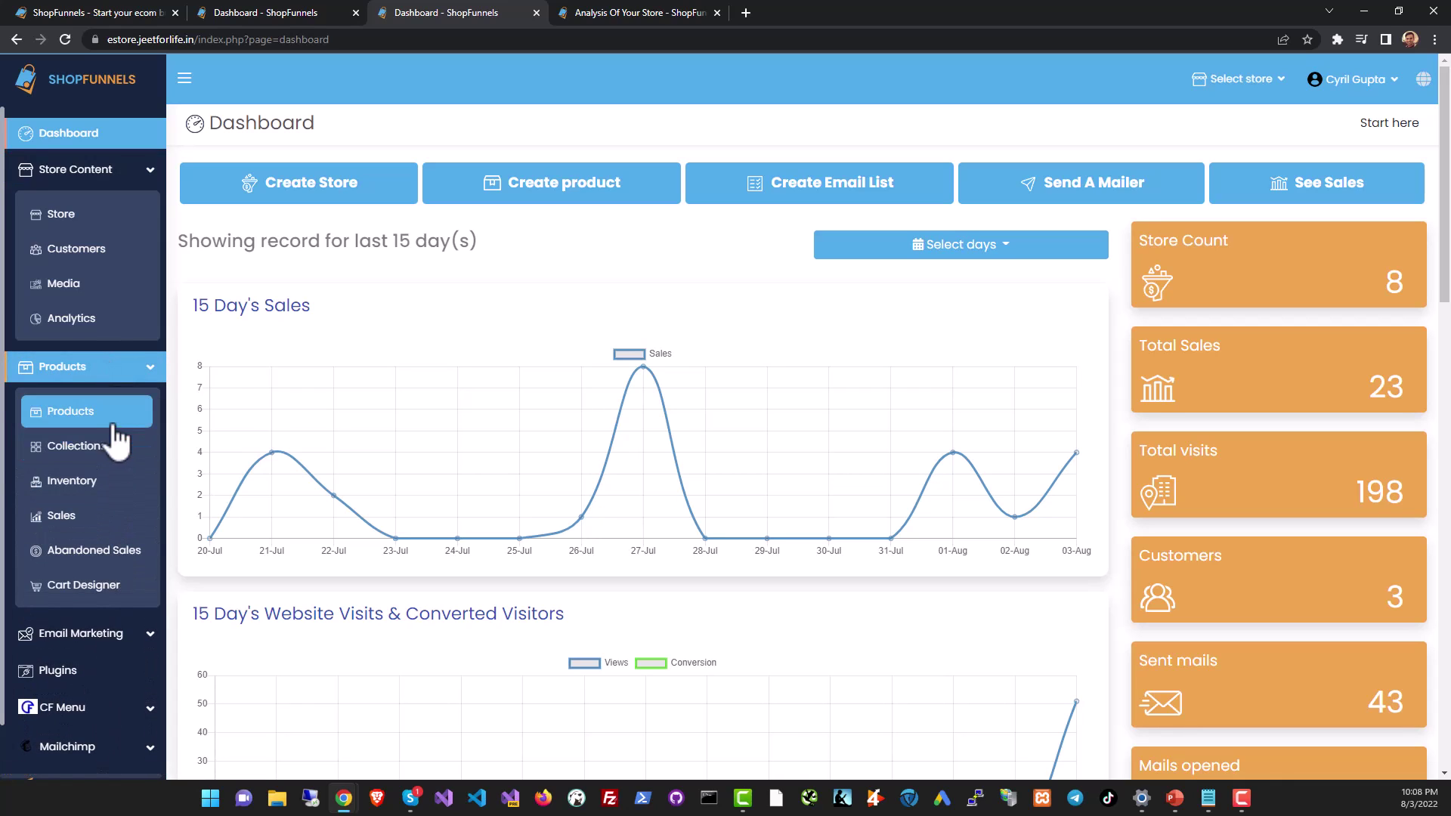
pyautogui.scroll(-1, 117, 439)
pyautogui.scroll(-2, 118, 438)
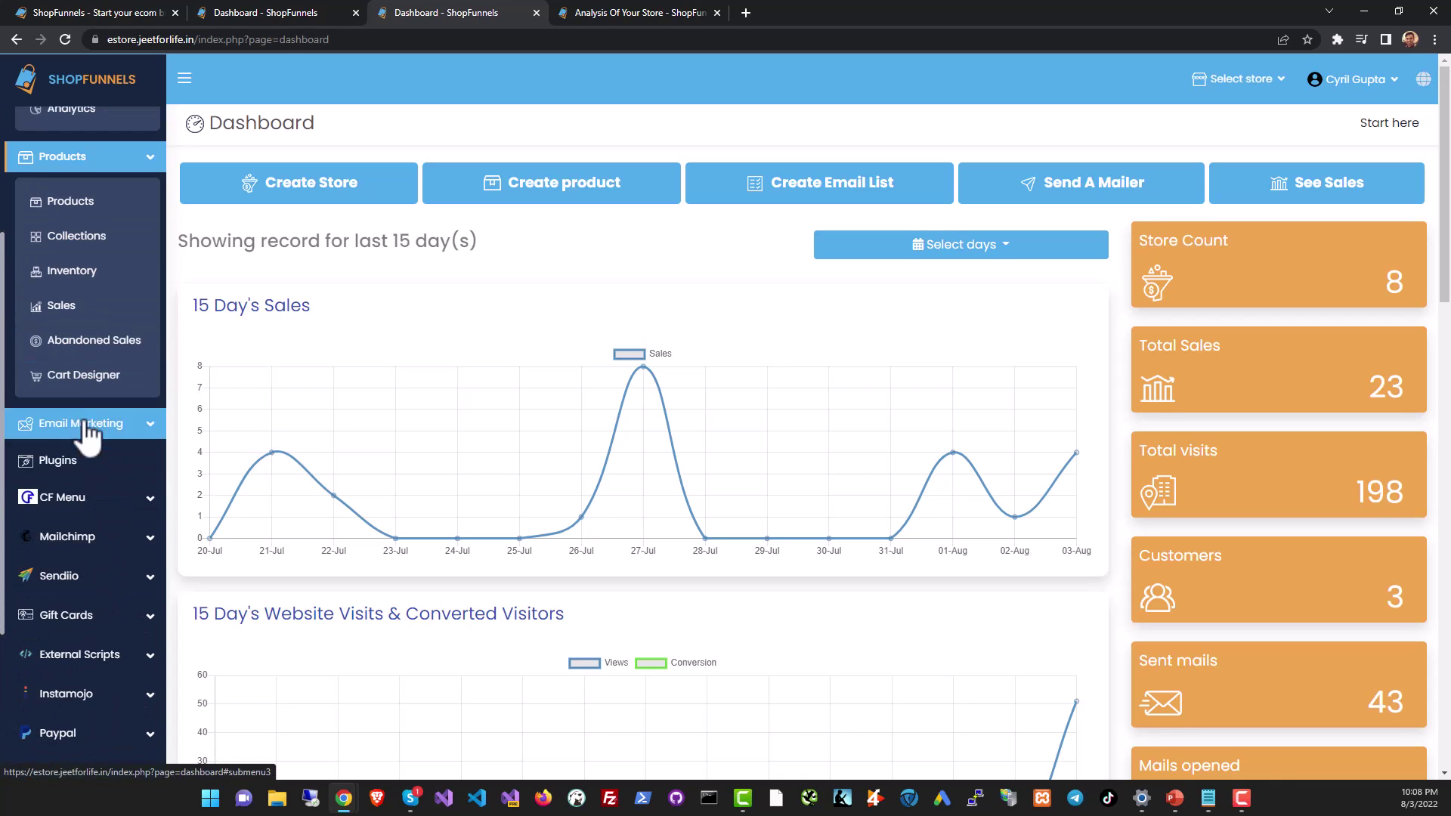
pyautogui.click(120, 427)
pyautogui.scroll(-1, 125, 445)
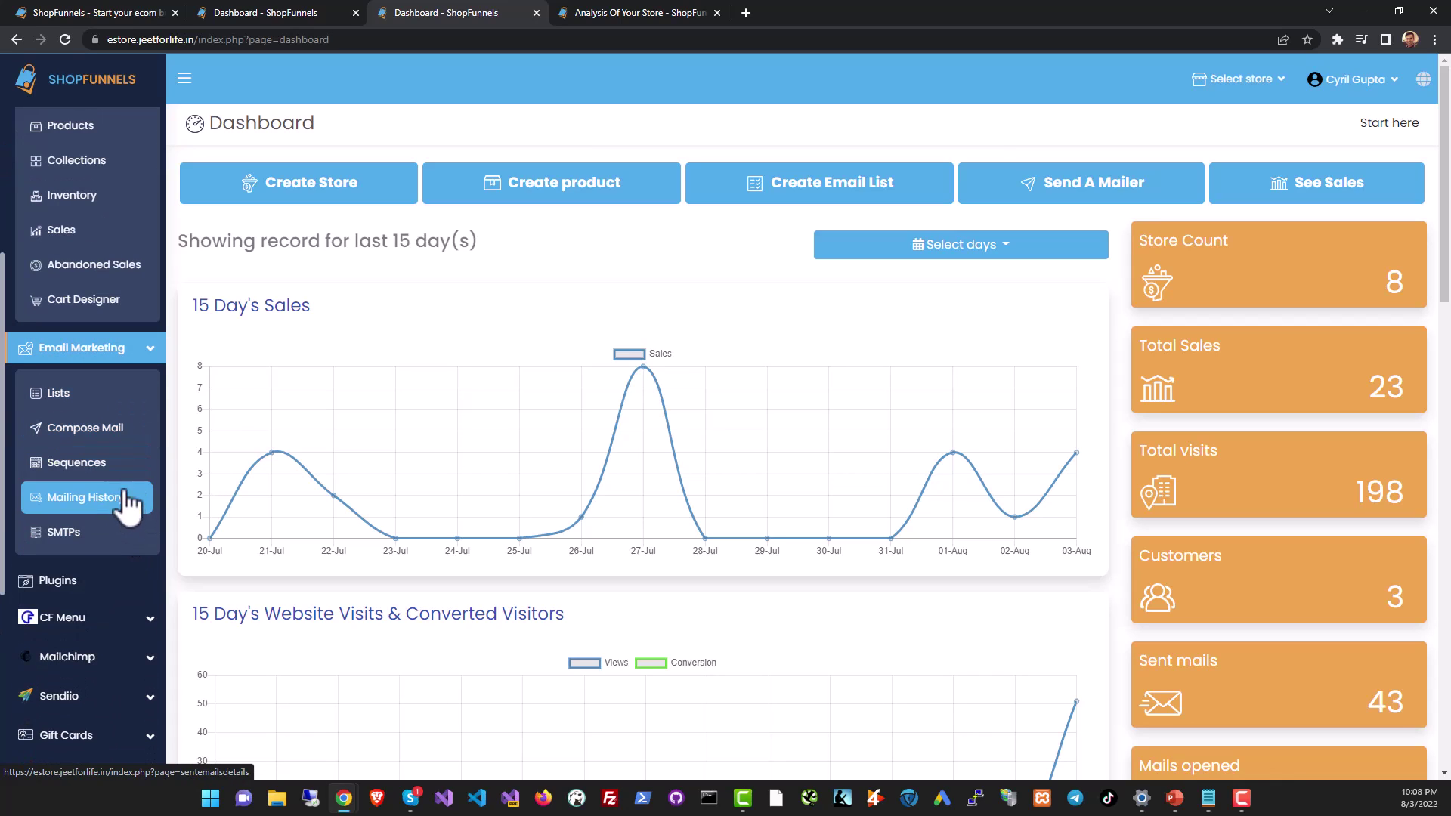
pyautogui.scroll(-1, 127, 525)
pyautogui.scroll(-2, 128, 533)
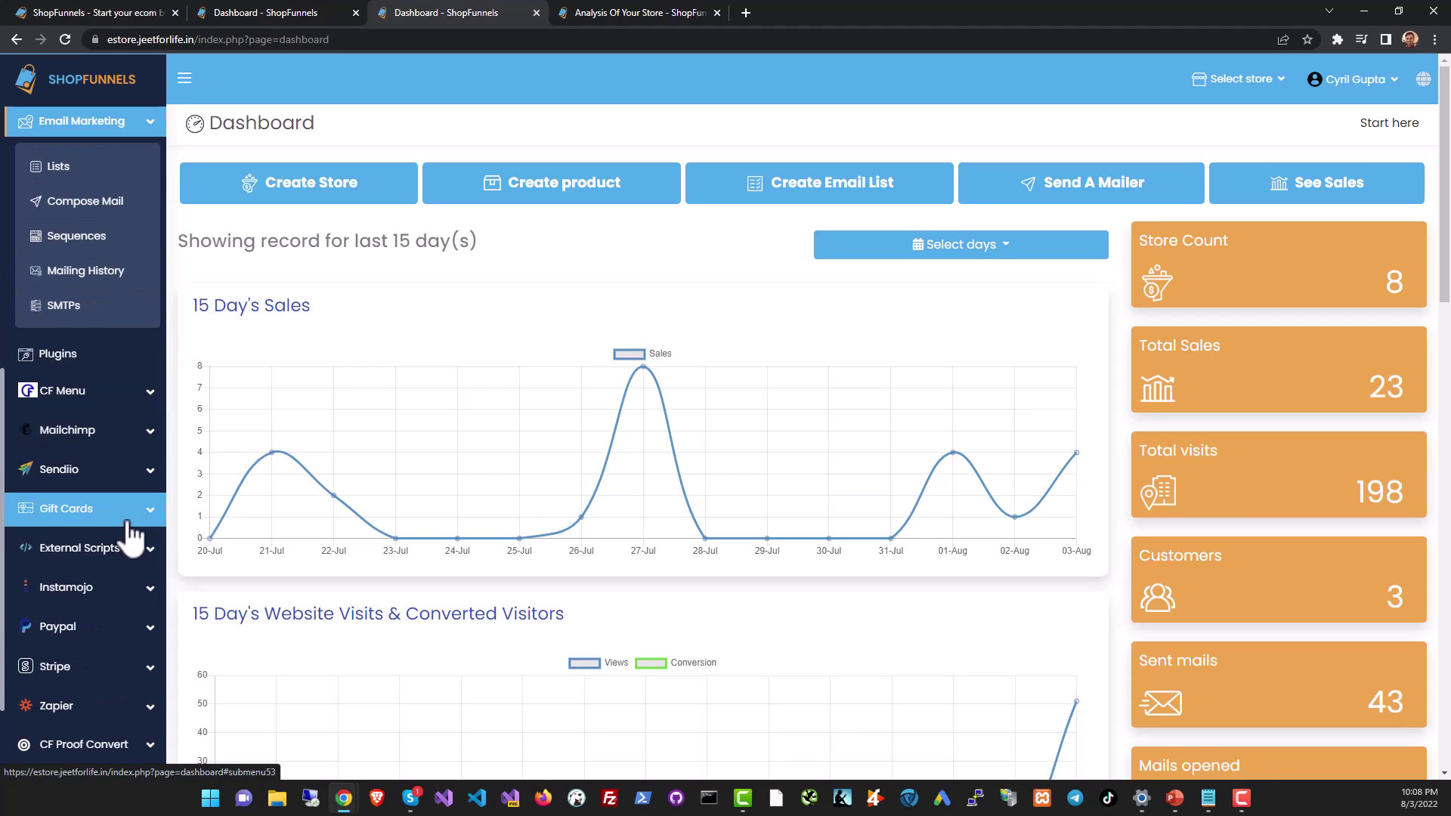
pyautogui.scroll(-2, 88, 412)
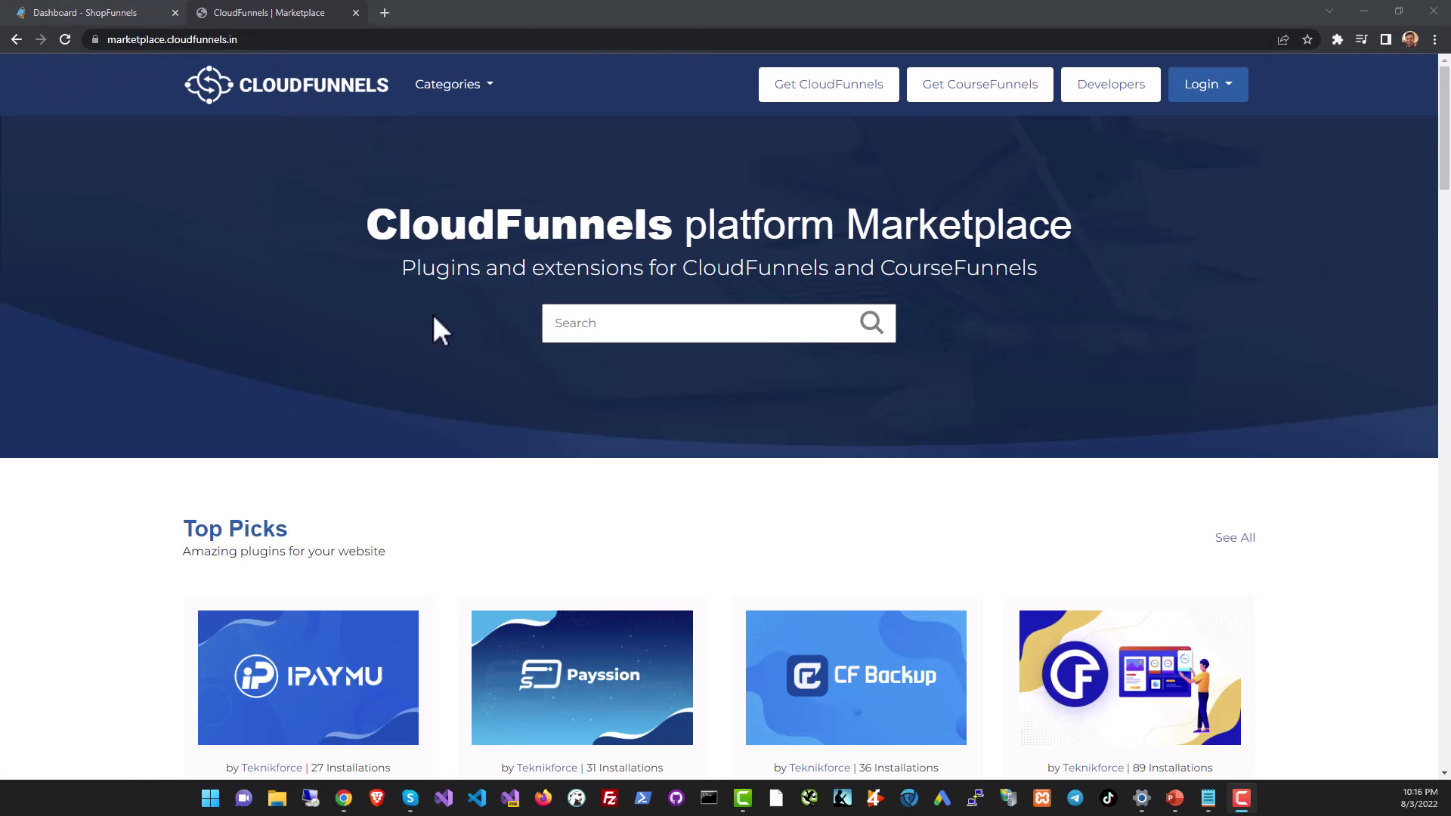
# Scroll the Marketplace through its Top Picks, New and Sales plugin sections
pyautogui.scroll(-2, 429, 312)
pyautogui.scroll(-1, 429, 313)
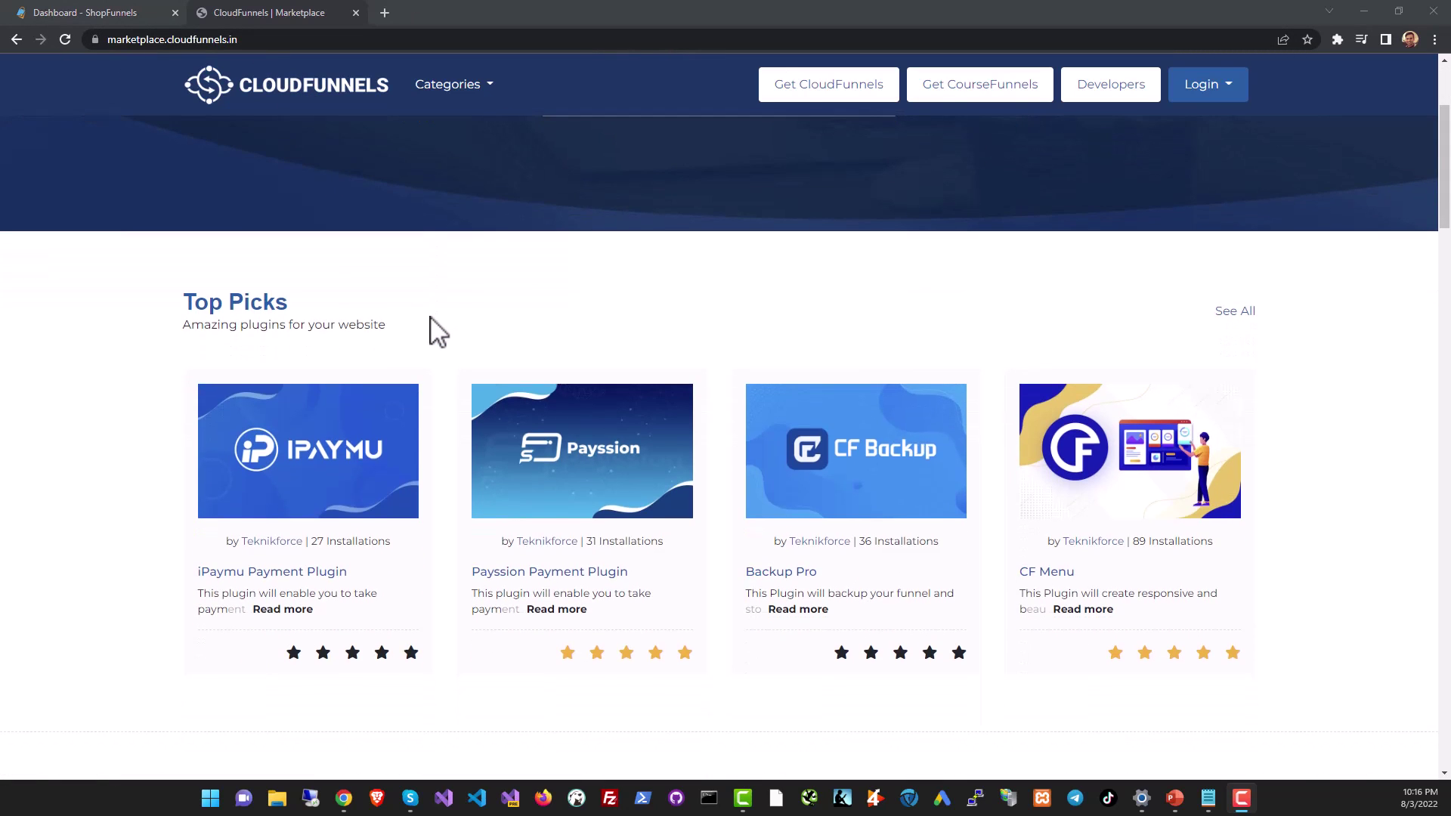
pyautogui.scroll(-3, 567, 334)
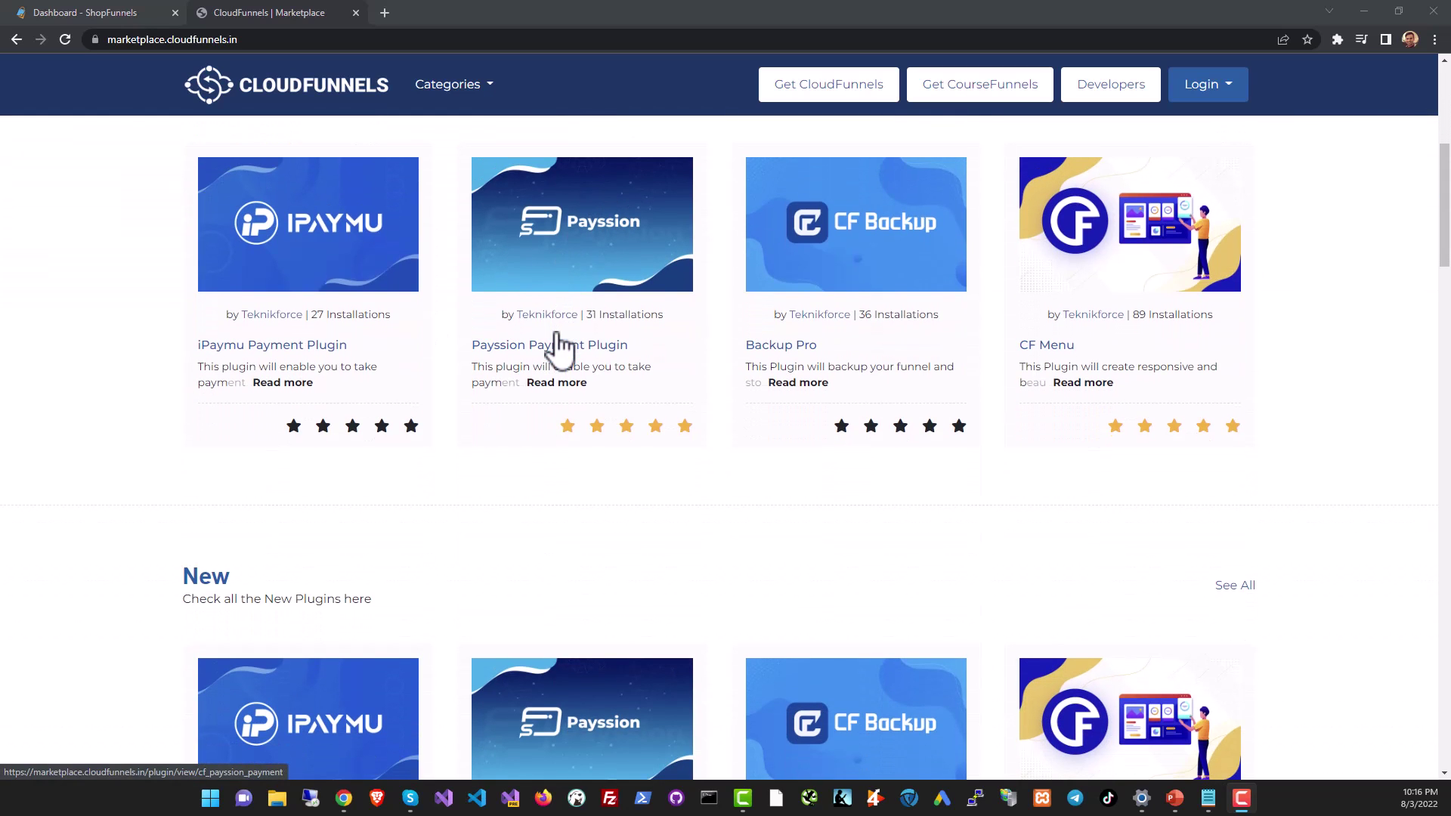
pyautogui.scroll(-2, 557, 334)
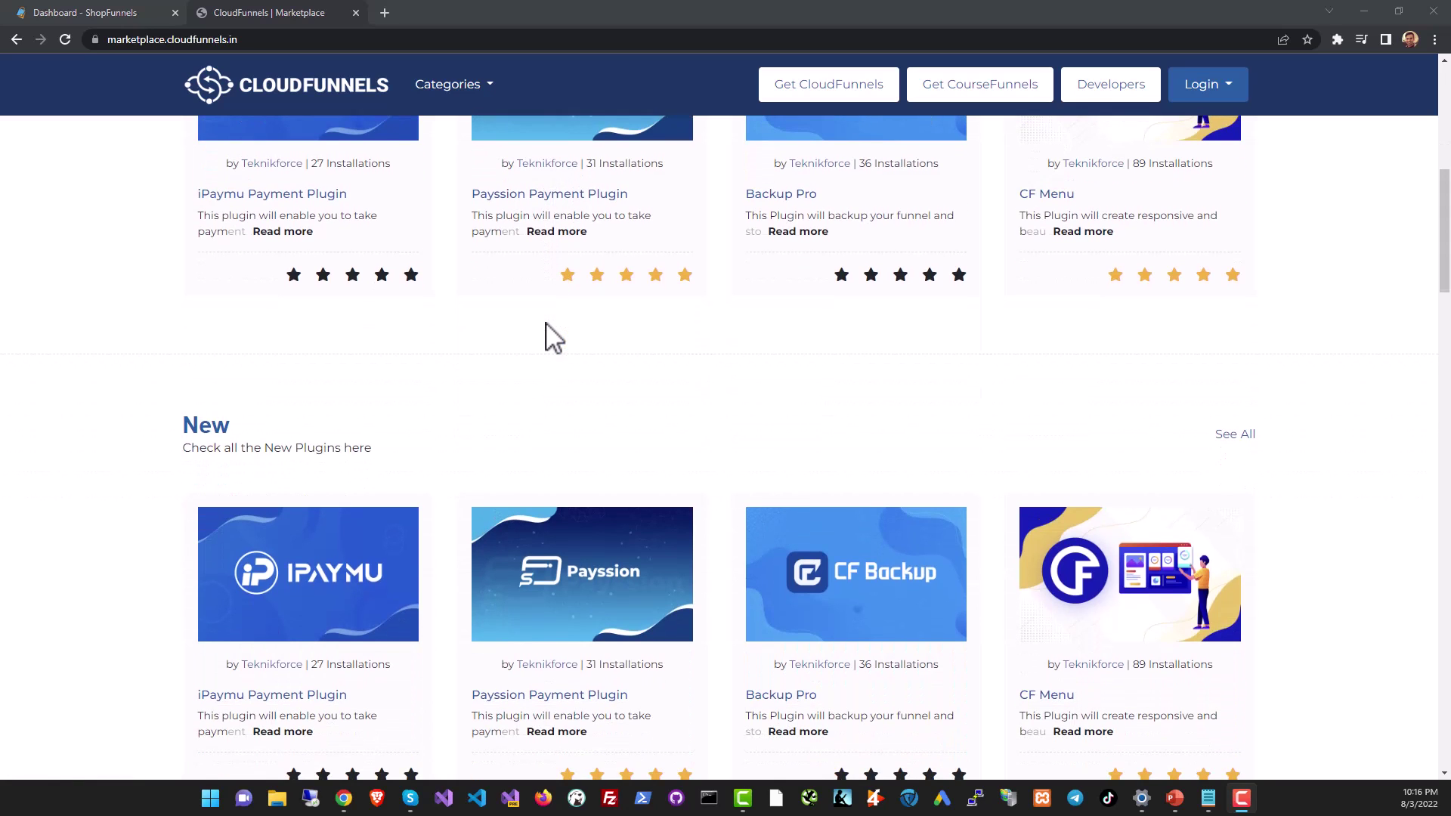
pyautogui.scroll(-4, 509, 325)
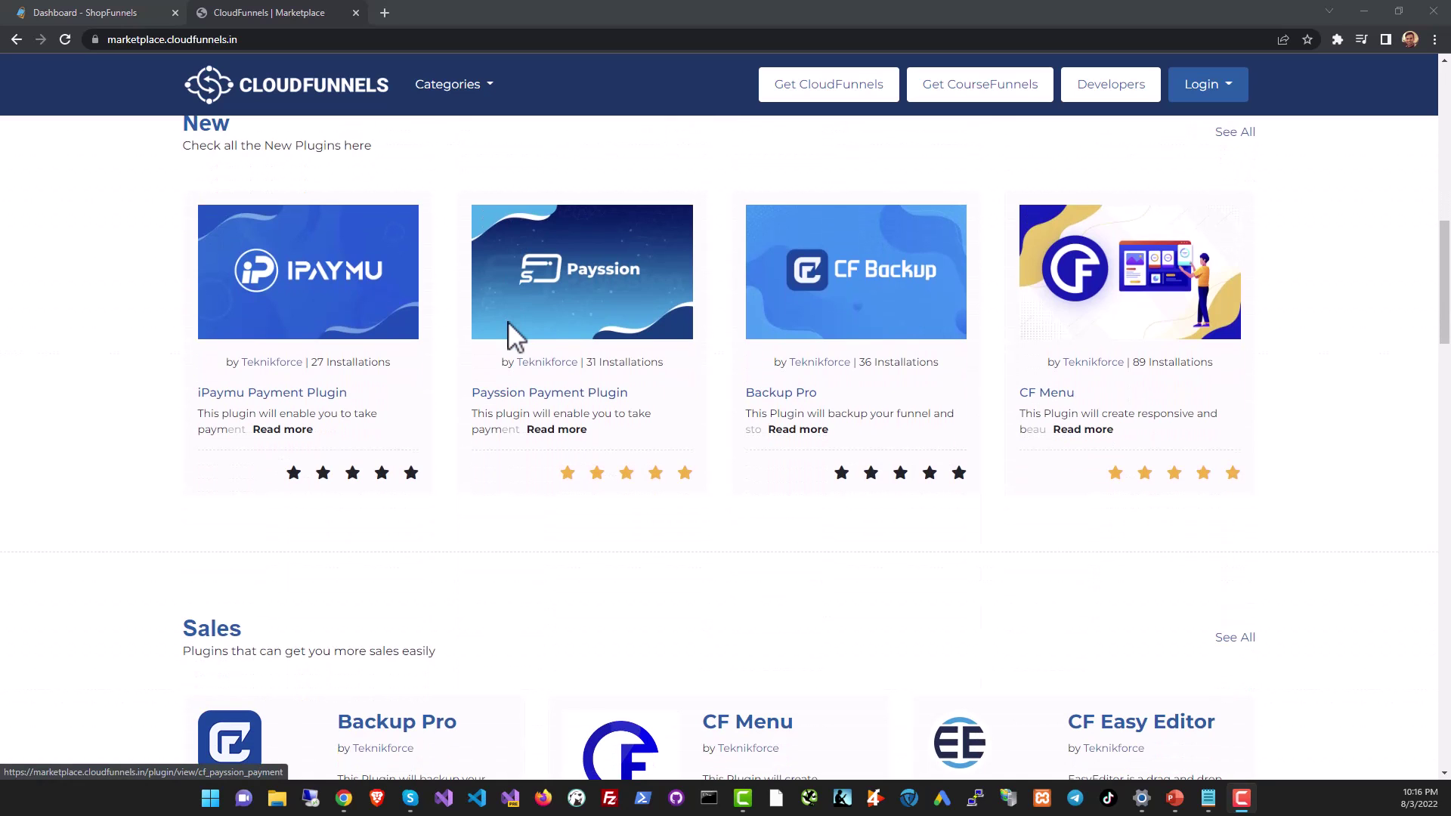
pyautogui.scroll(-2, 567, 302)
# Browse the Payment Method plugin category, including its page 2
pyautogui.scroll(3, 557, 298)
pyautogui.click(475, 87)
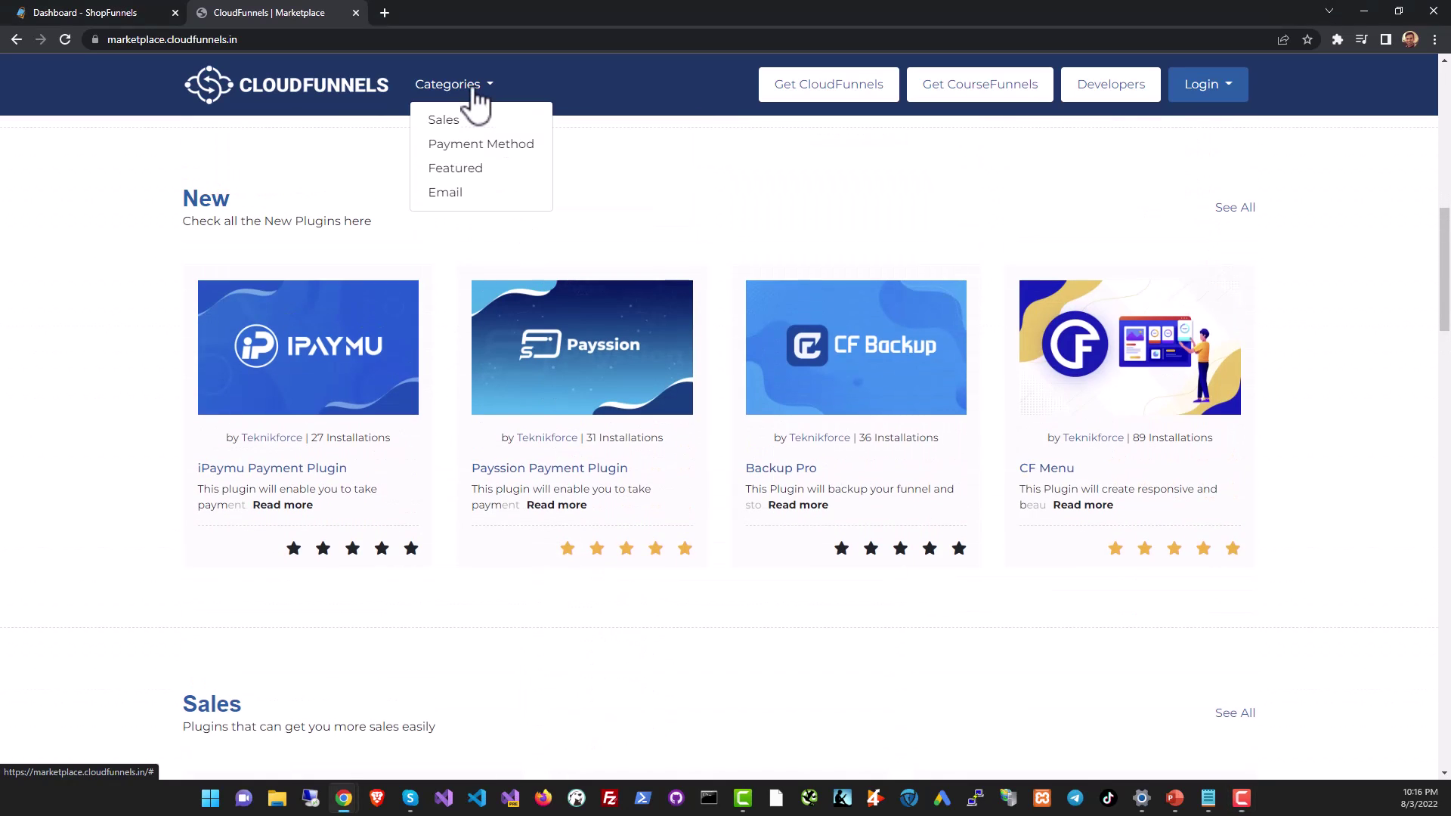
pyautogui.click(500, 145)
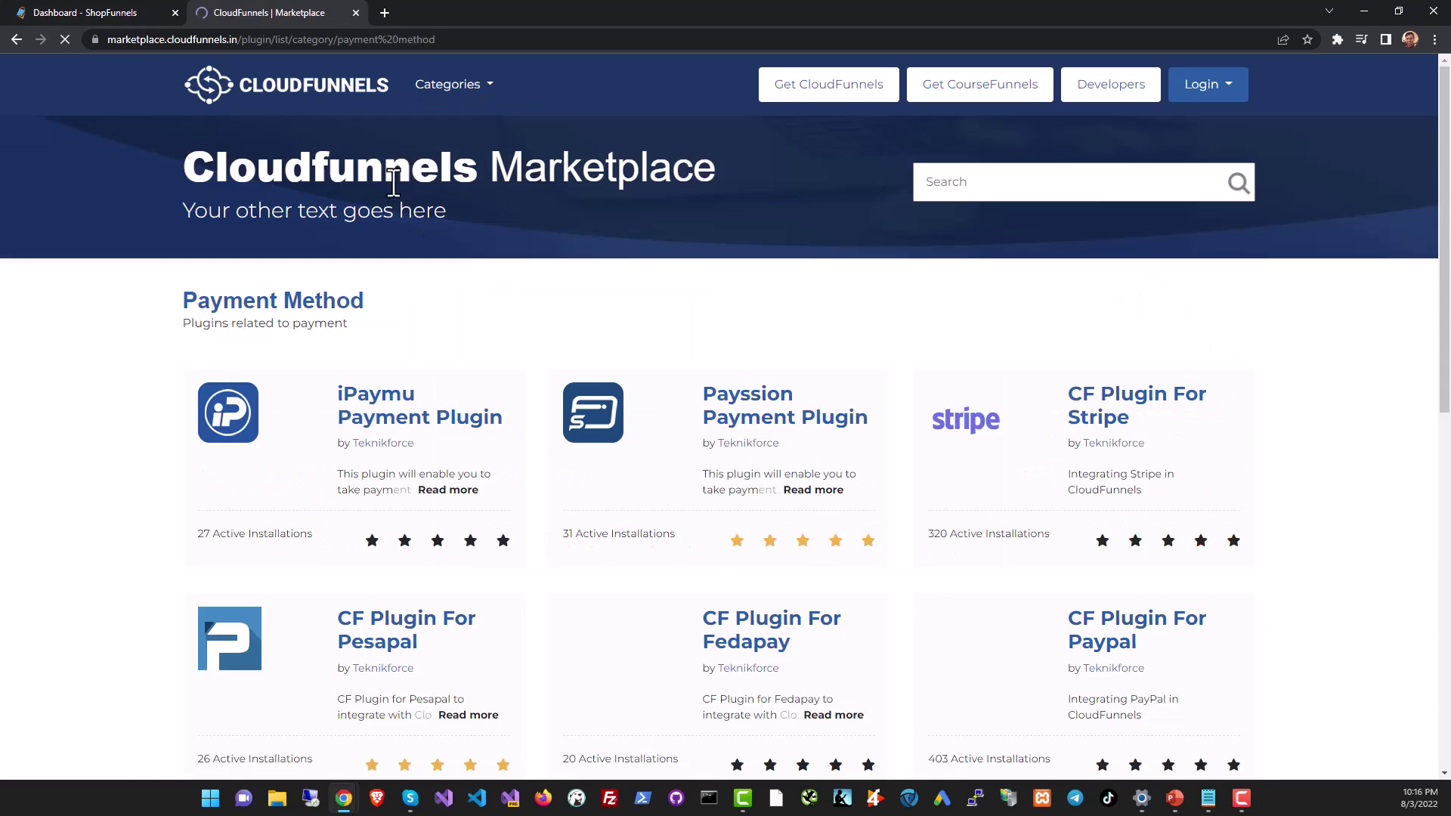
pyautogui.scroll(-9, 480, 351)
pyautogui.scroll(4, 479, 356)
pyautogui.scroll(1, 1102, 538)
pyautogui.scroll(-2, 1199, 729)
pyautogui.click(1169, 724)
pyautogui.scroll(-7, 876, 567)
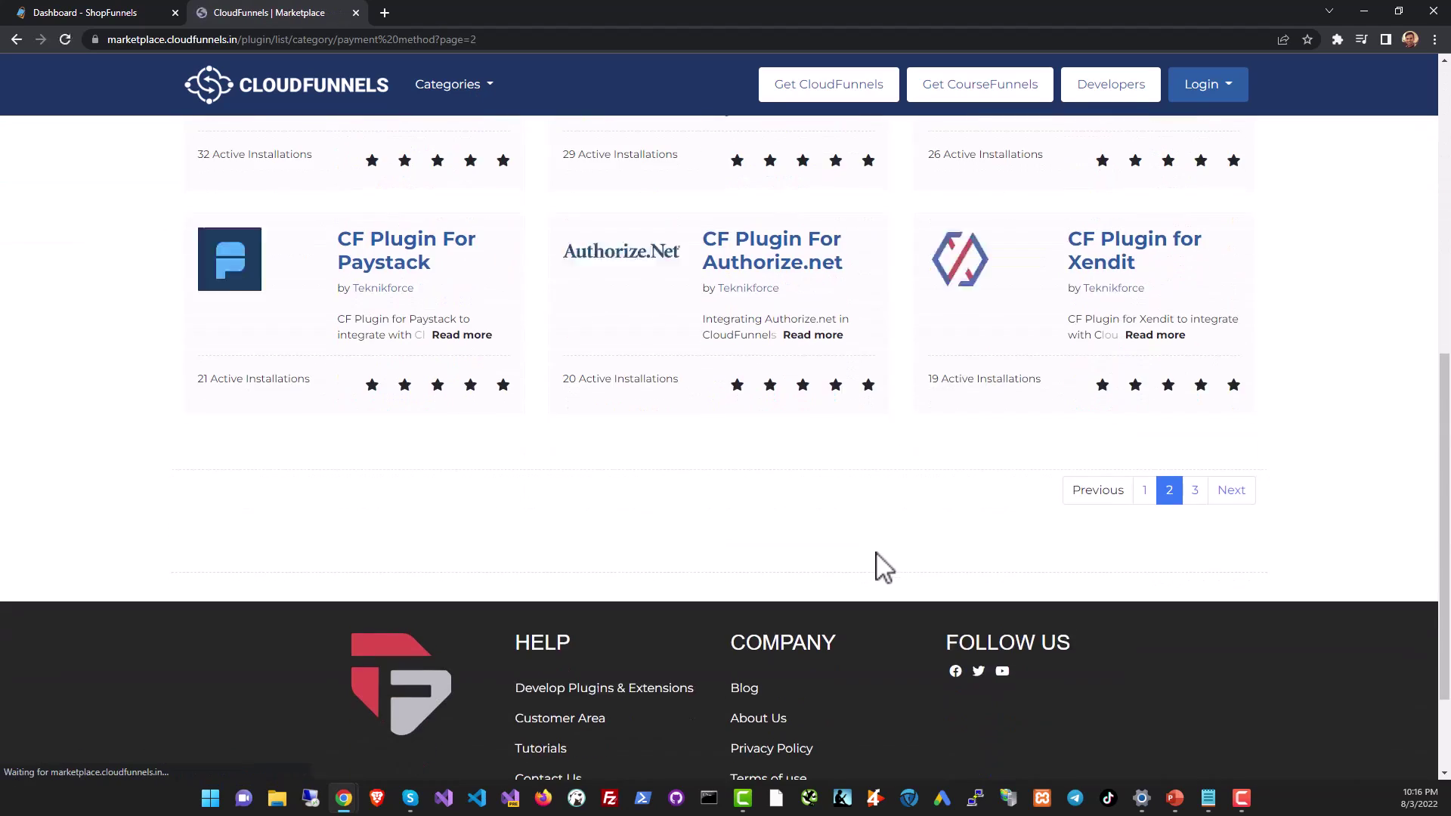
pyautogui.scroll(6, 877, 567)
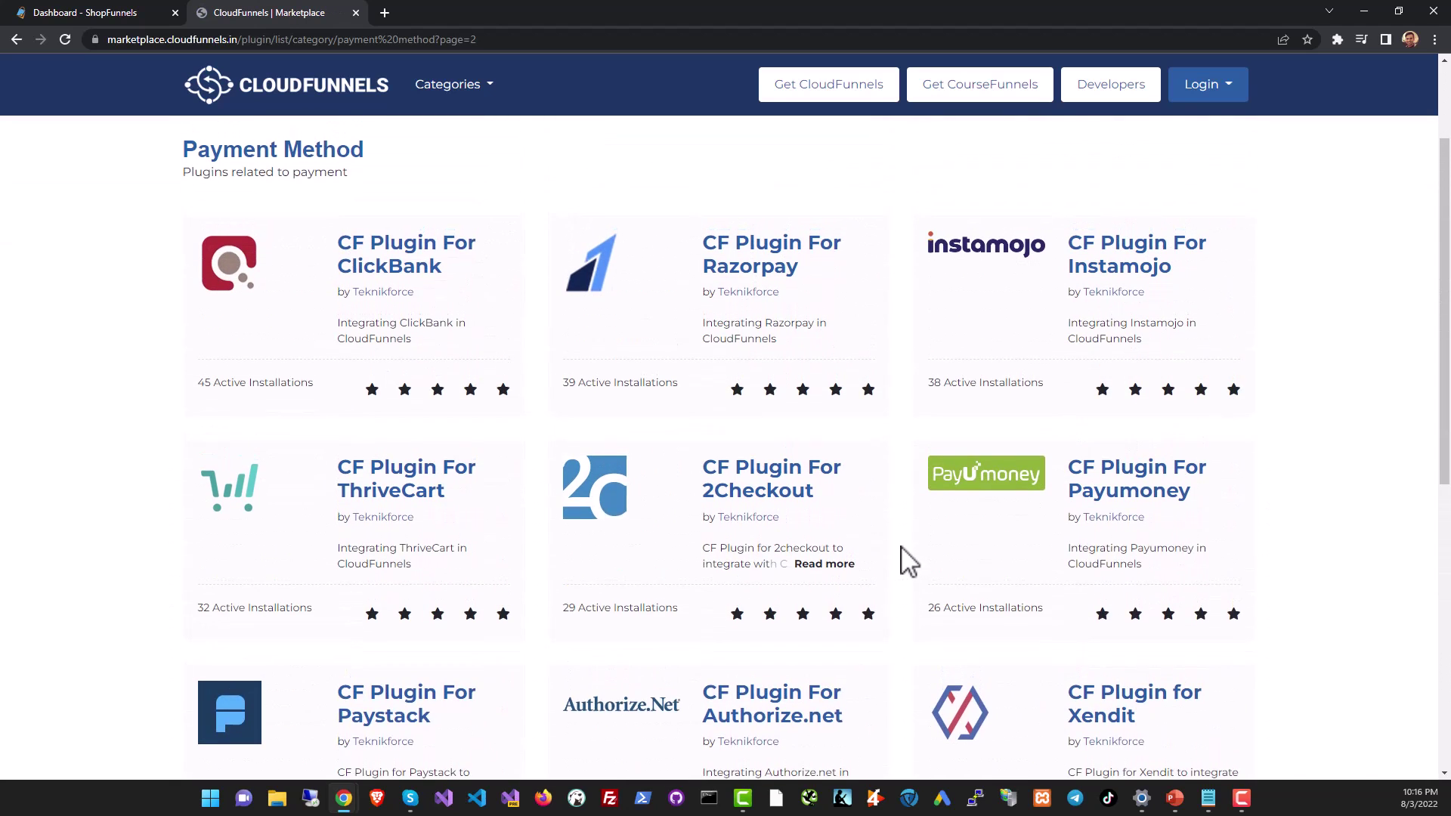
pyautogui.scroll(1, 801, 475)
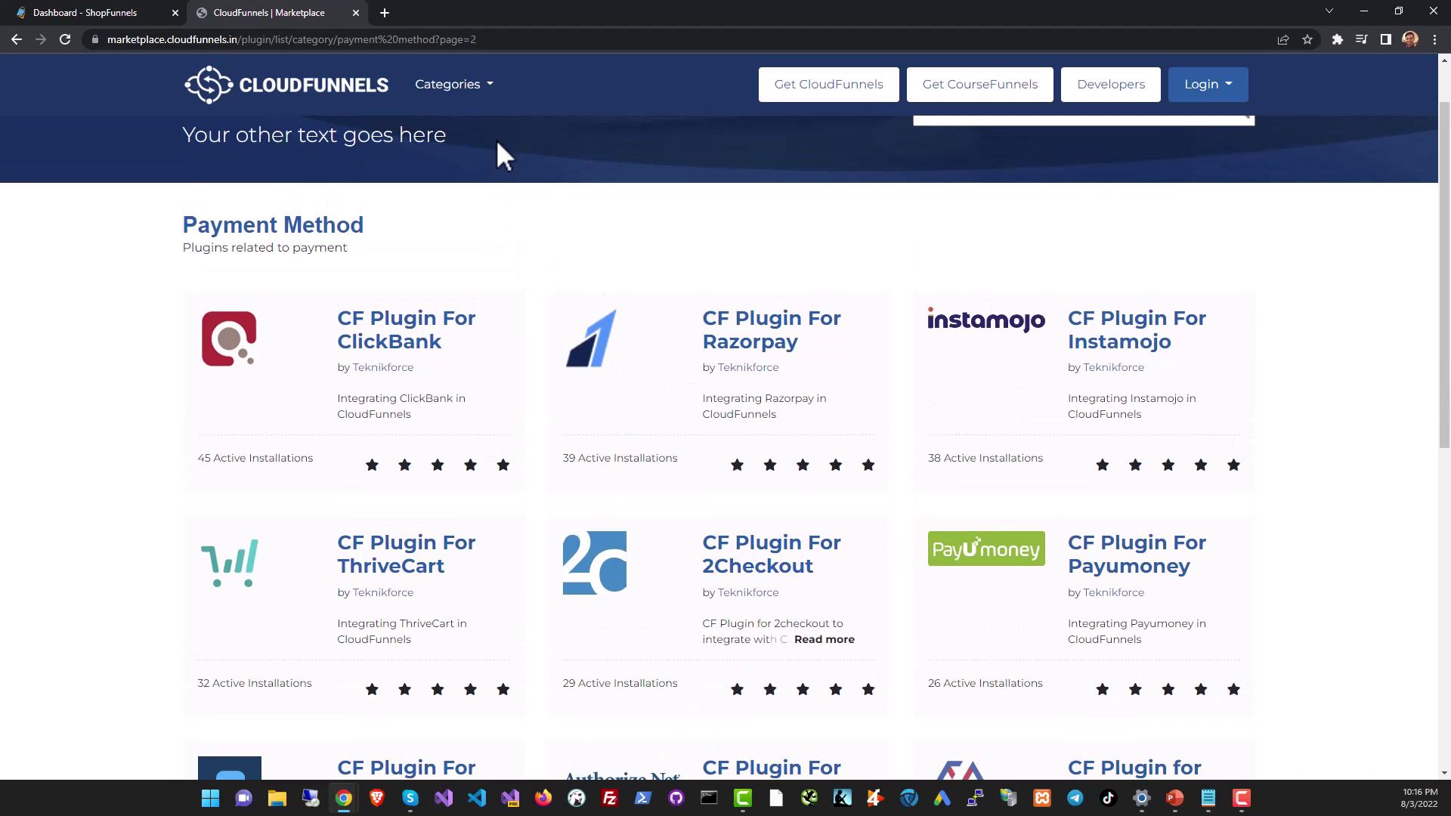
# Browse the Email plugin category and go to its page 3
pyautogui.click(455, 86)
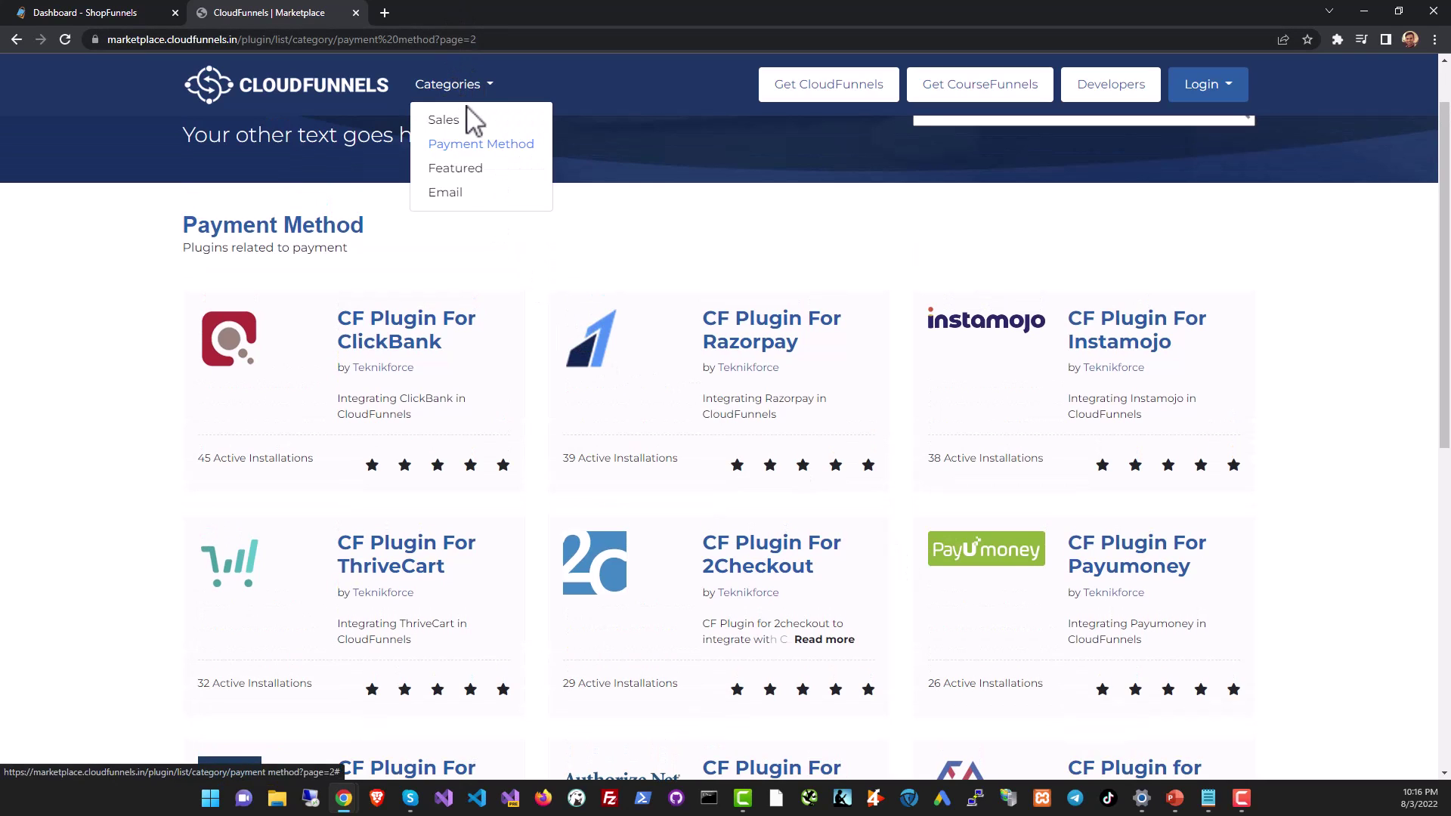
pyautogui.click(470, 198)
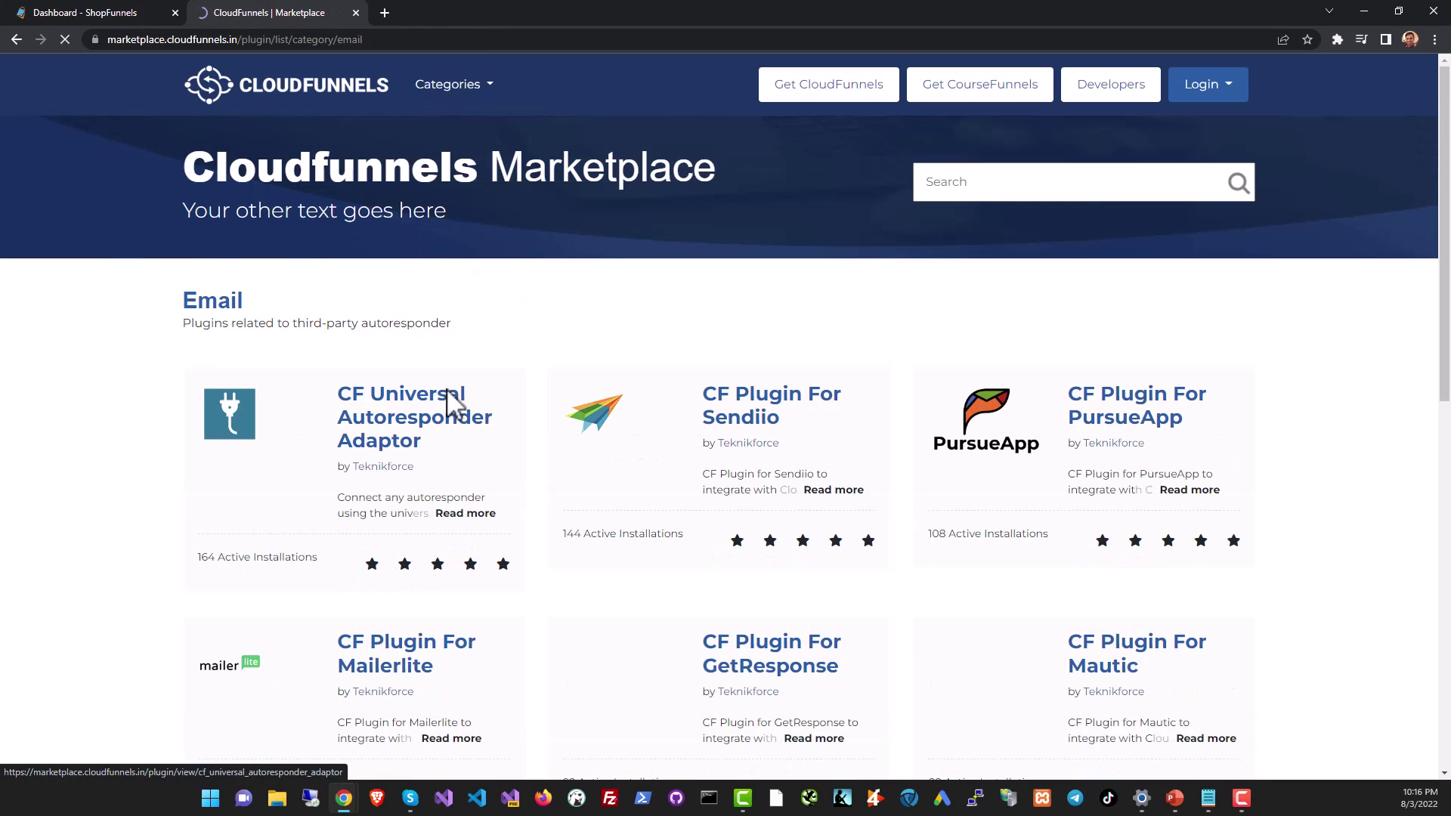
pyautogui.scroll(-10, 975, 513)
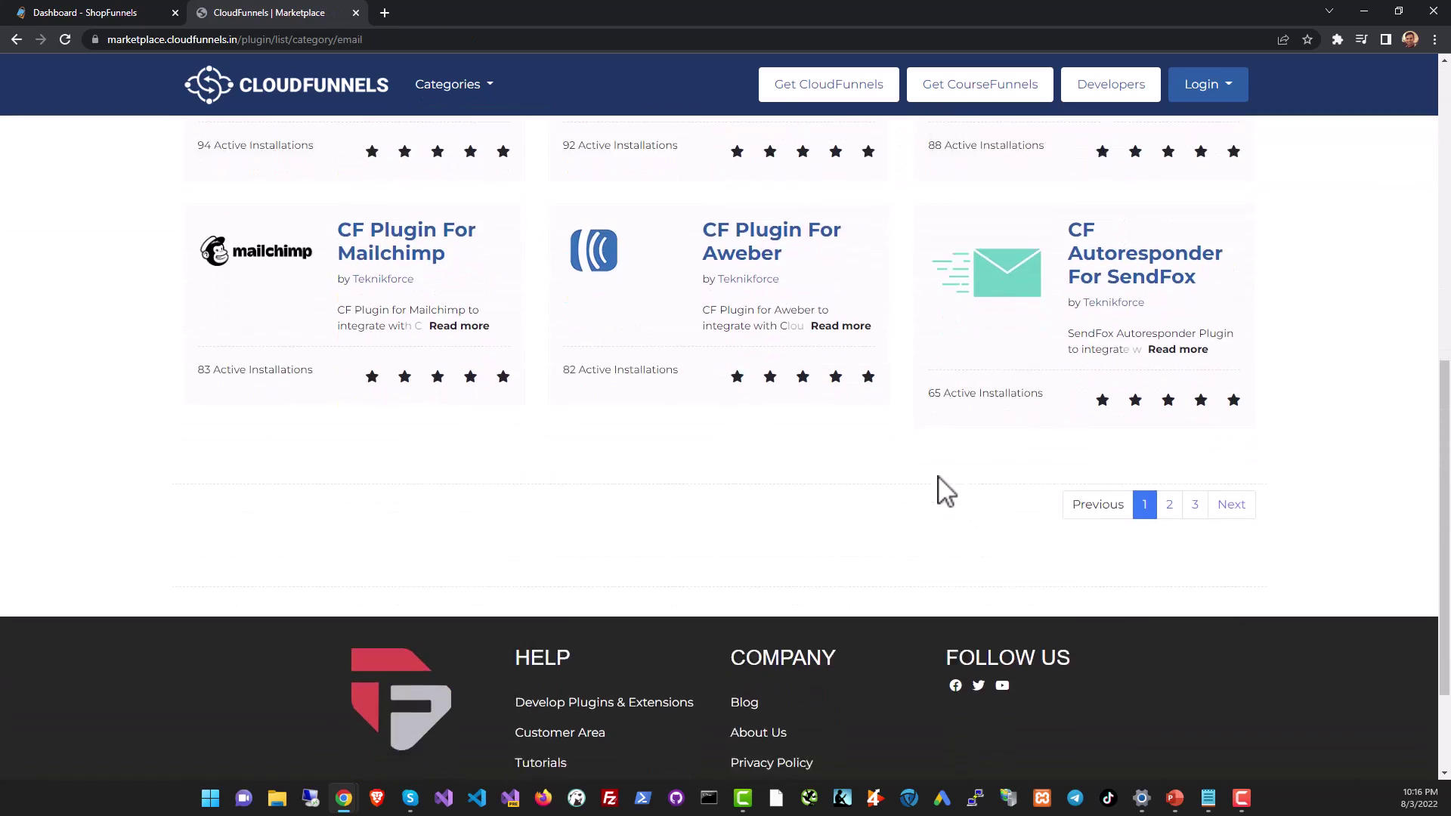
pyautogui.scroll(4, 942, 492)
pyautogui.scroll(3, 923, 479)
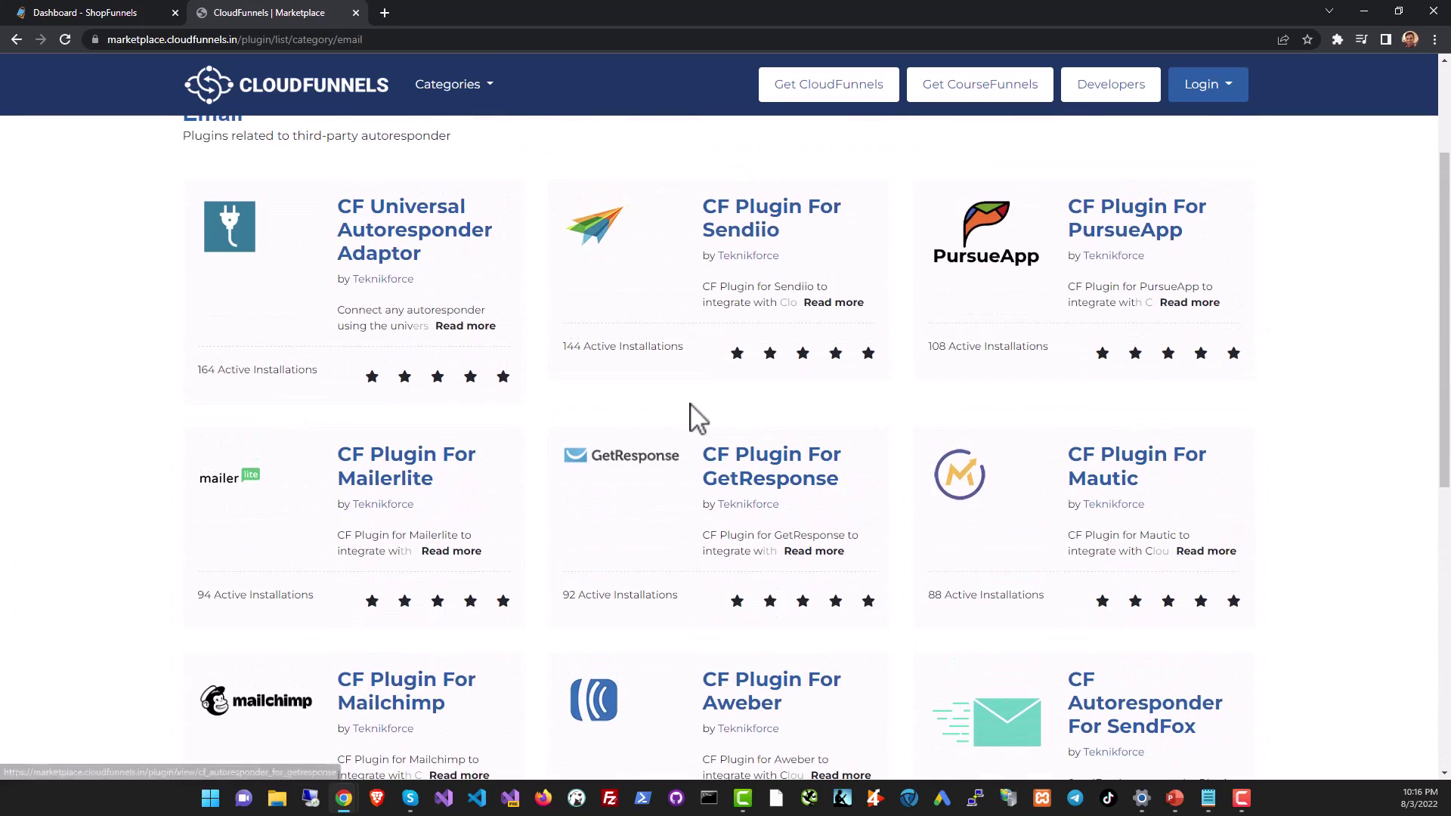
pyautogui.scroll(3, 696, 415)
pyautogui.scroll(-7, 778, 453)
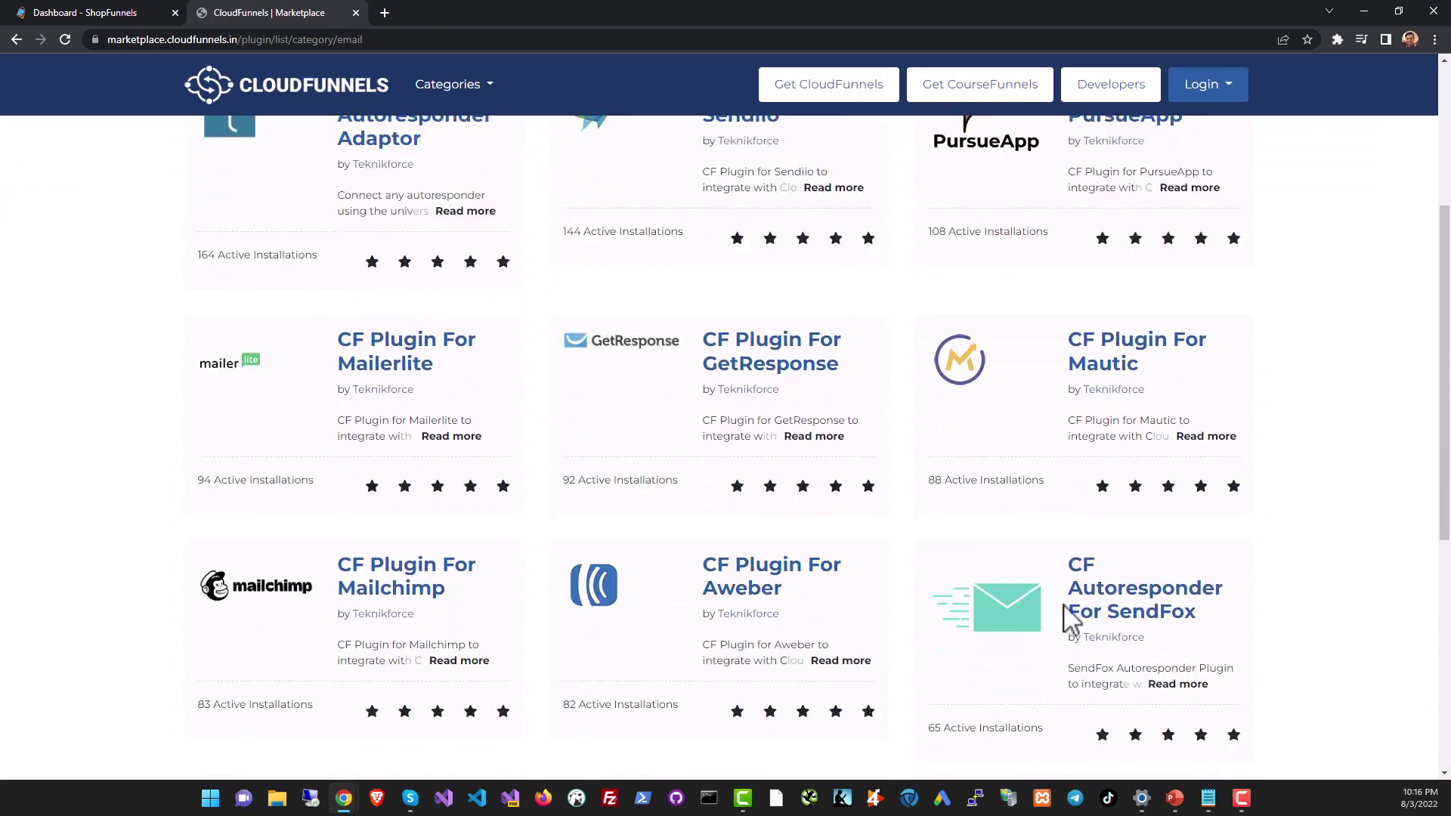
pyautogui.click(1194, 613)
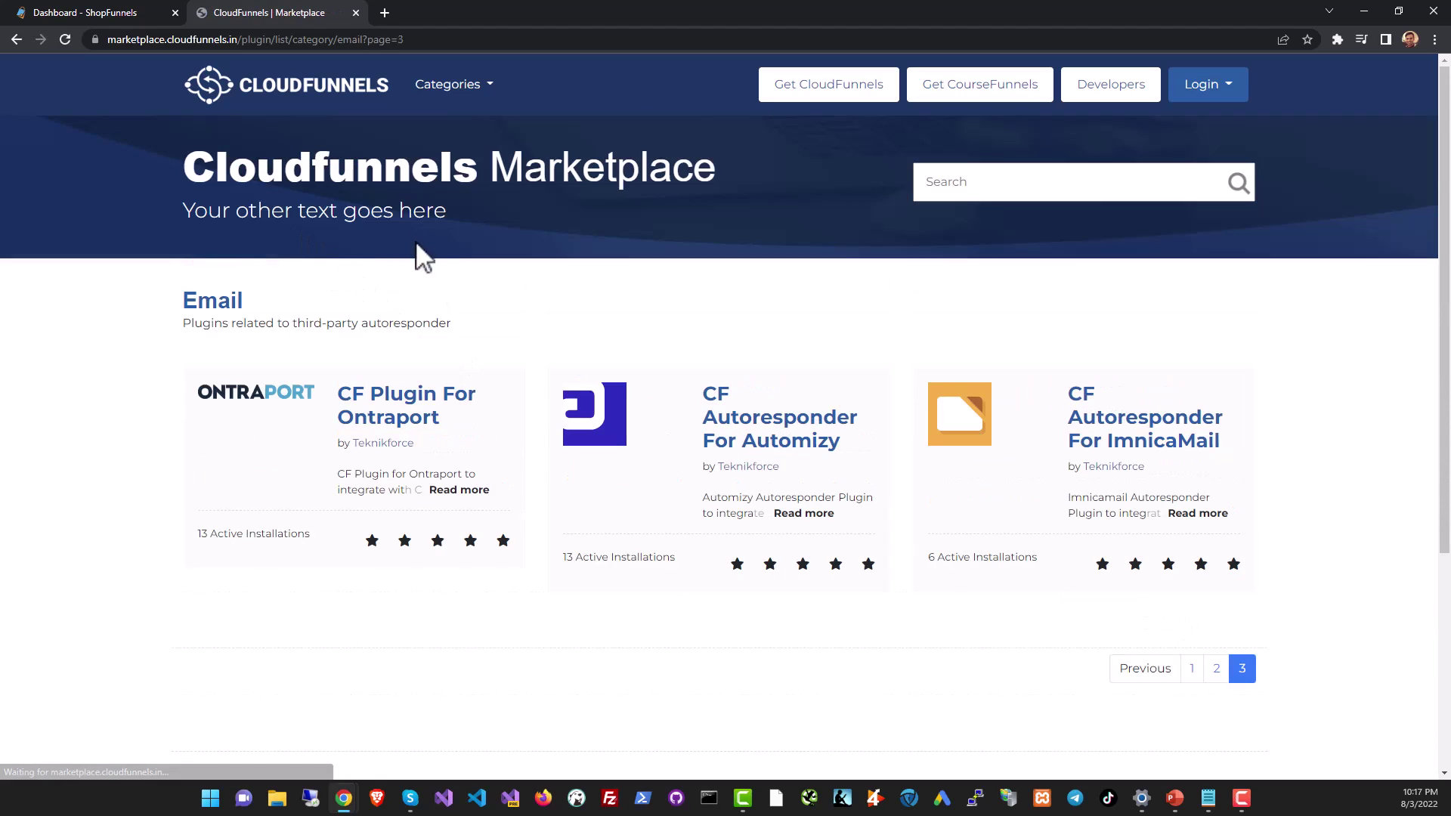
# Browse Sales category plugins on pages 2 and 1, then return to the marketplace home
pyautogui.click(463, 90)
pyautogui.click(470, 126)
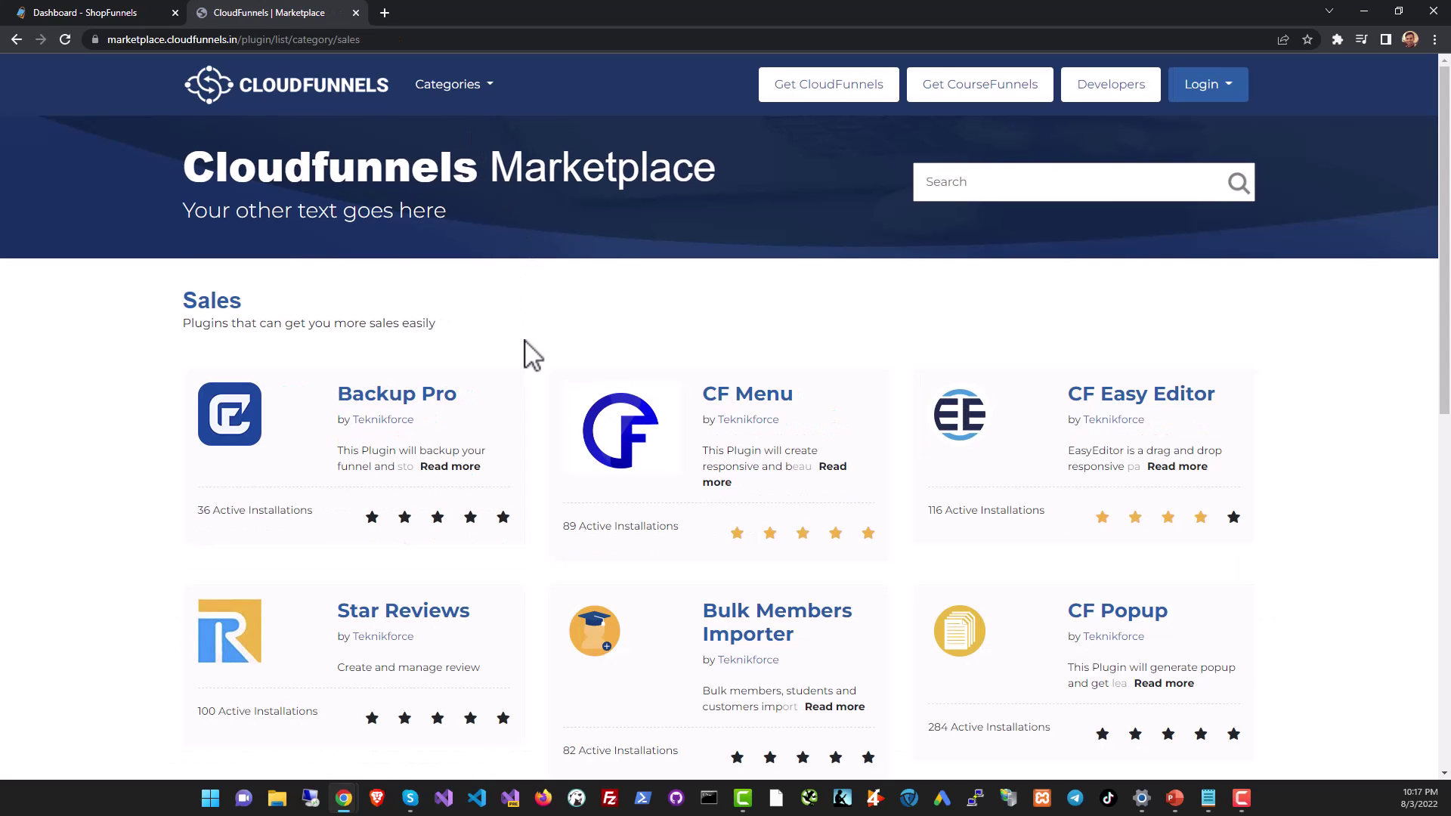
pyautogui.scroll(-4, 557, 421)
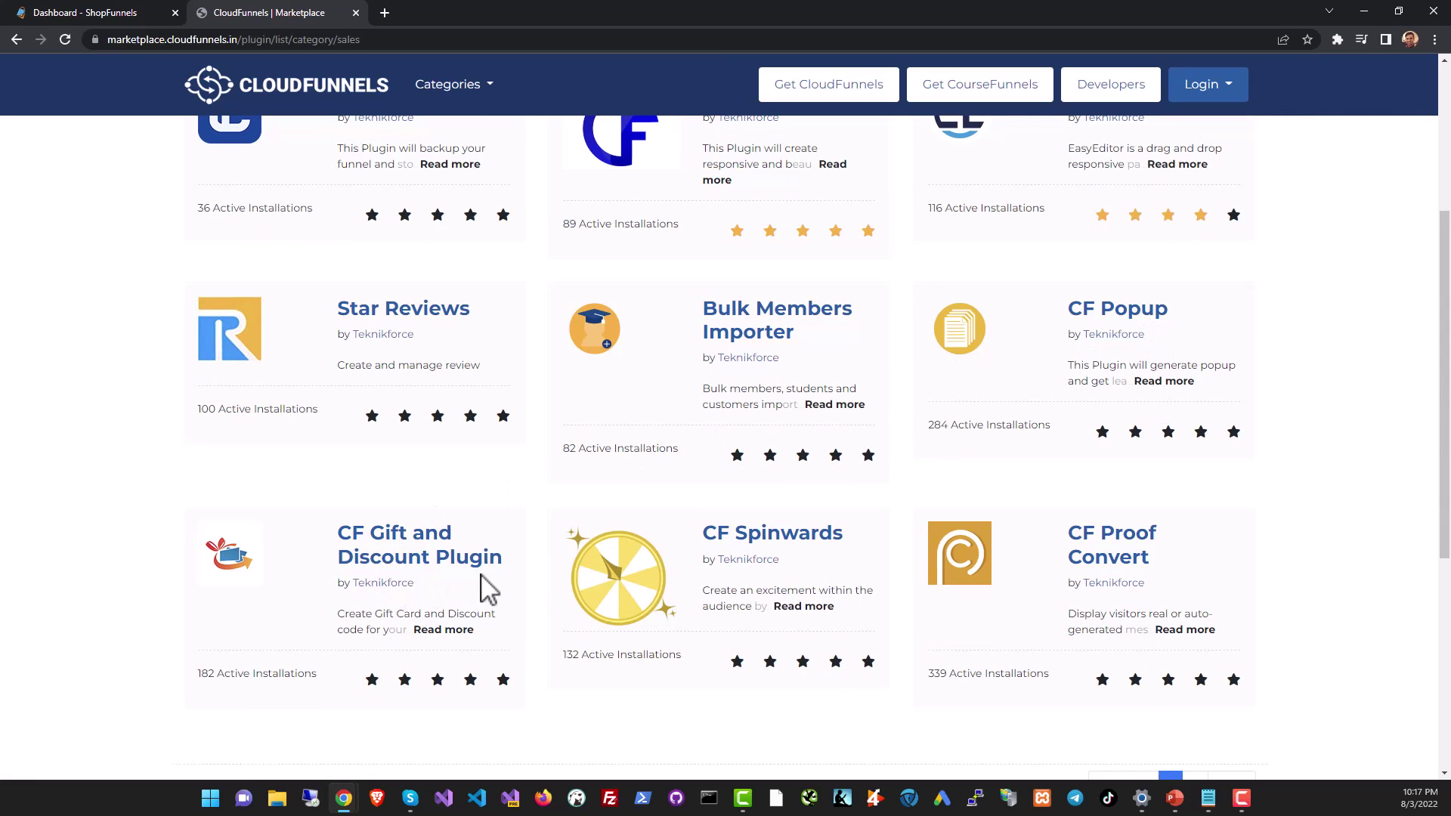
pyautogui.scroll(-2, 1117, 604)
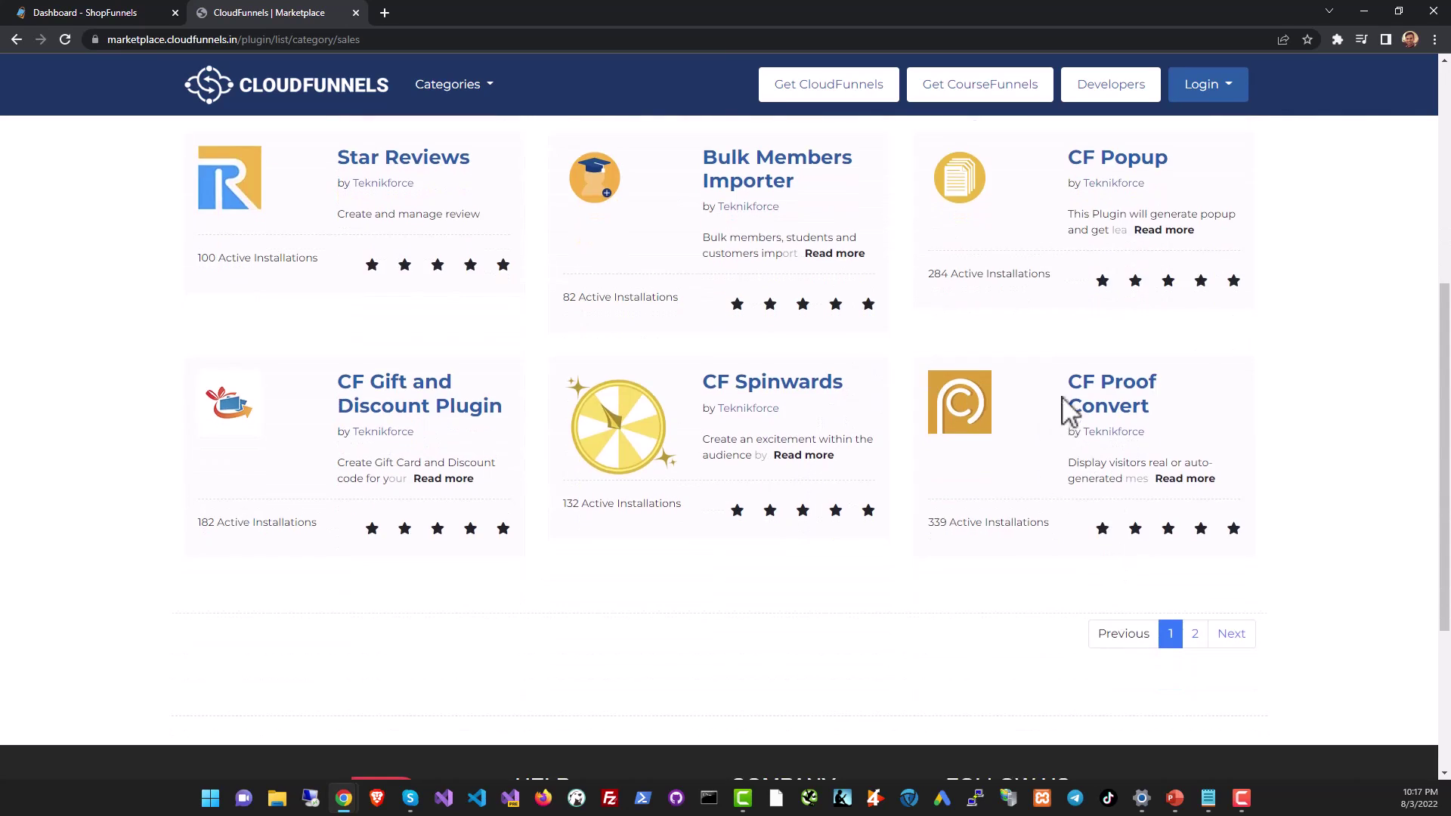
pyautogui.click(1196, 635)
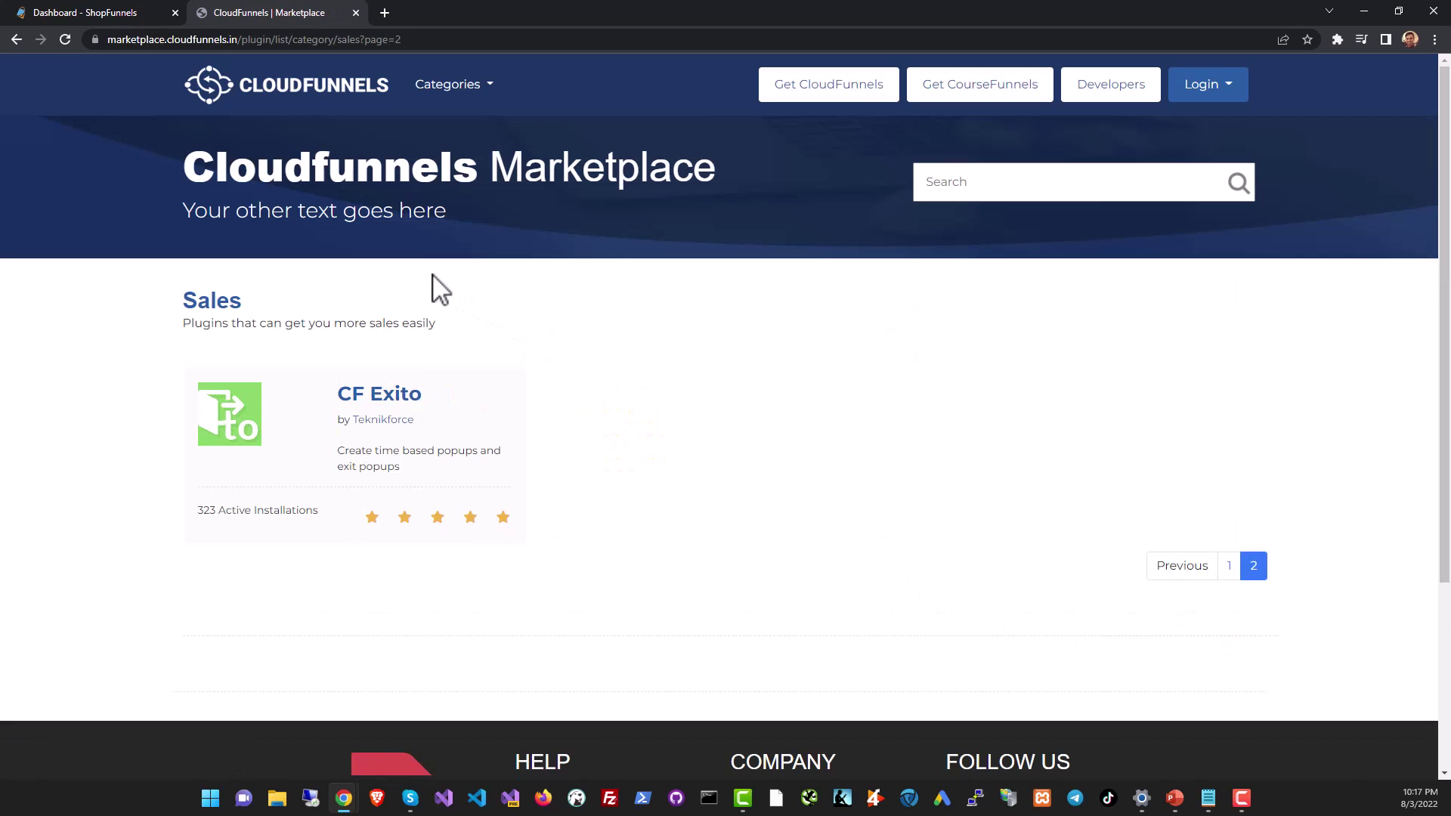
pyautogui.click(1229, 567)
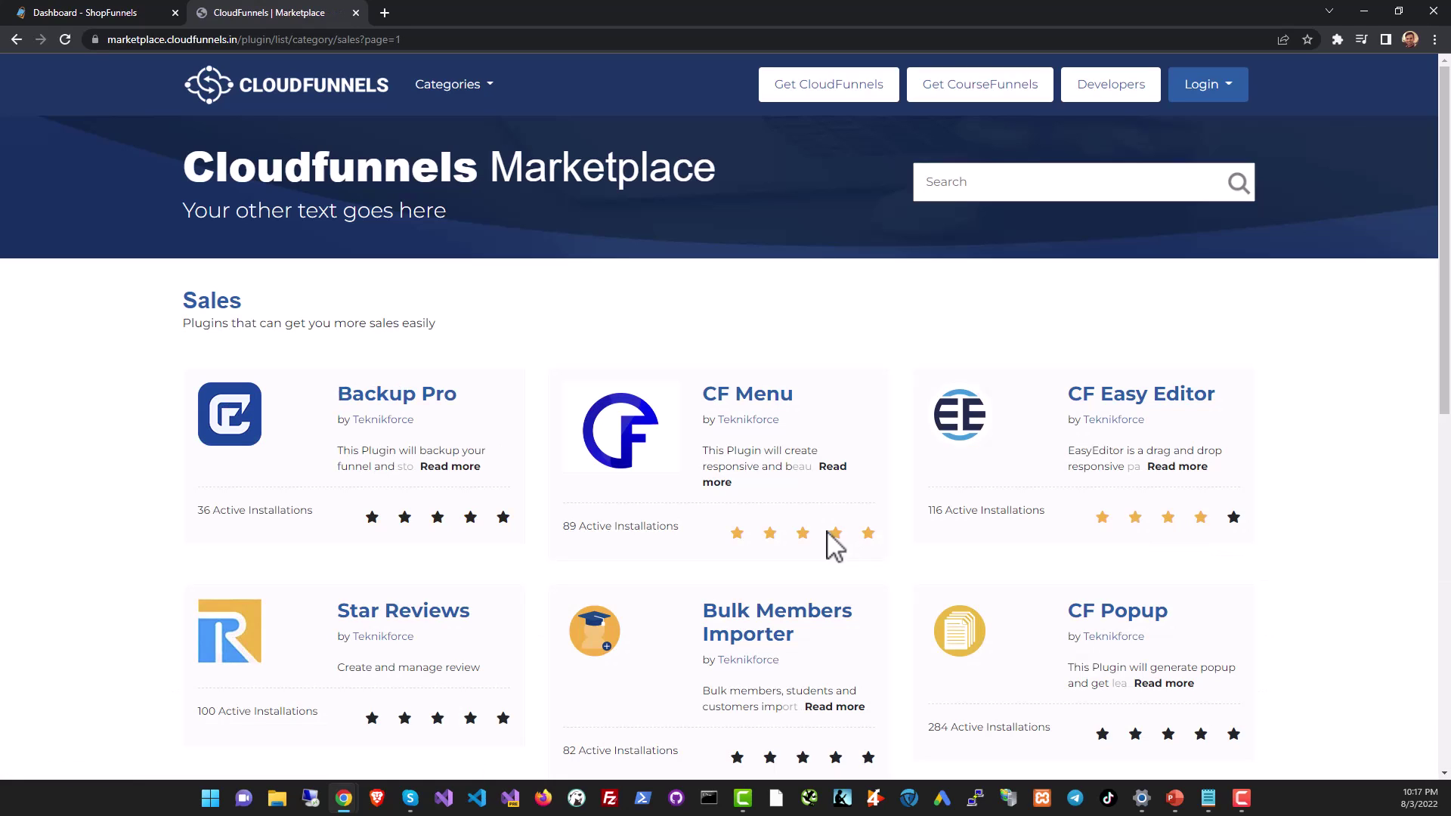
pyautogui.click(332, 91)
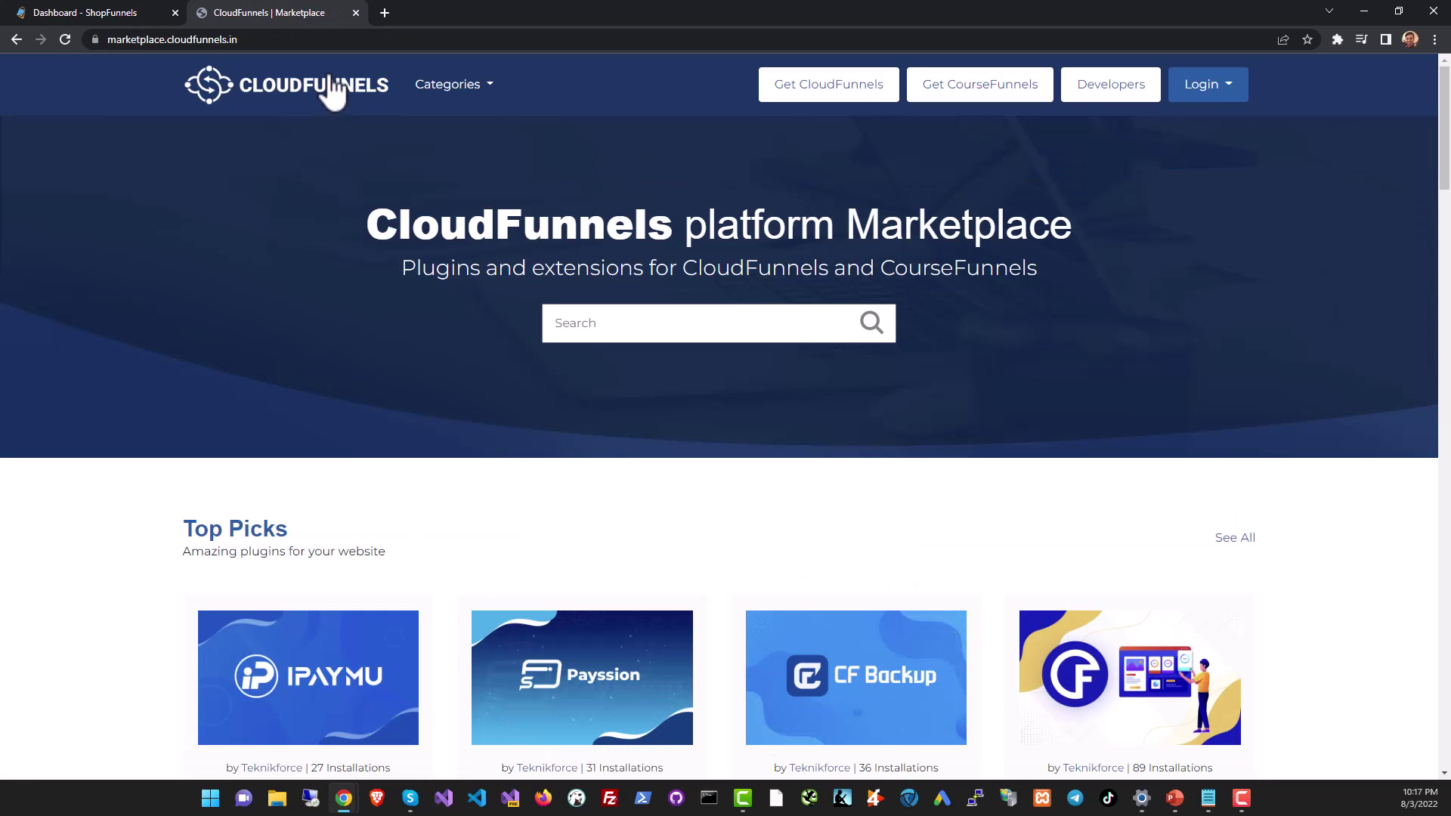
pyautogui.scroll(-6, 470, 389)
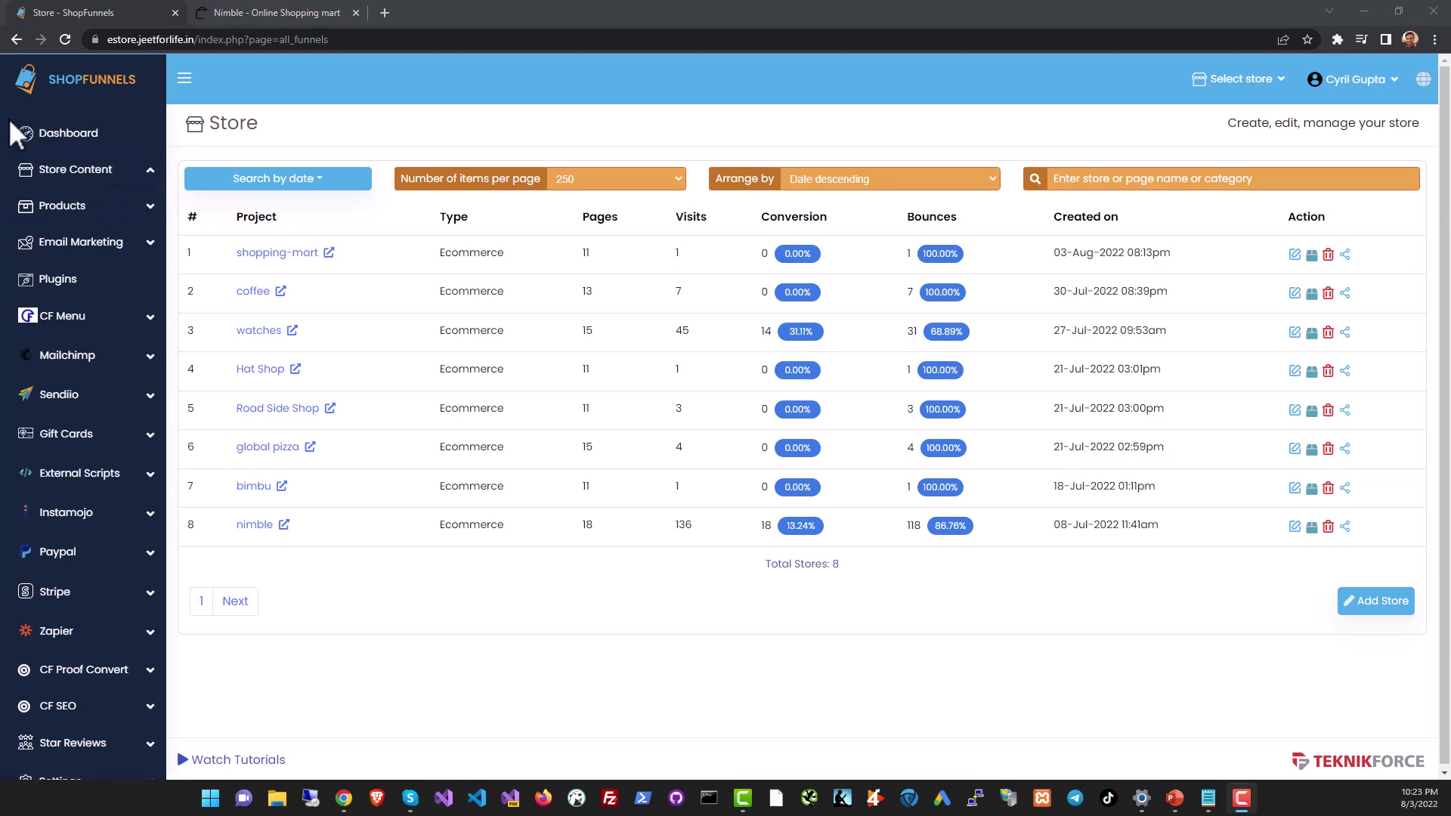
# Expand Store Content in the sidebar and show the Store list
pyautogui.click(141, 178)
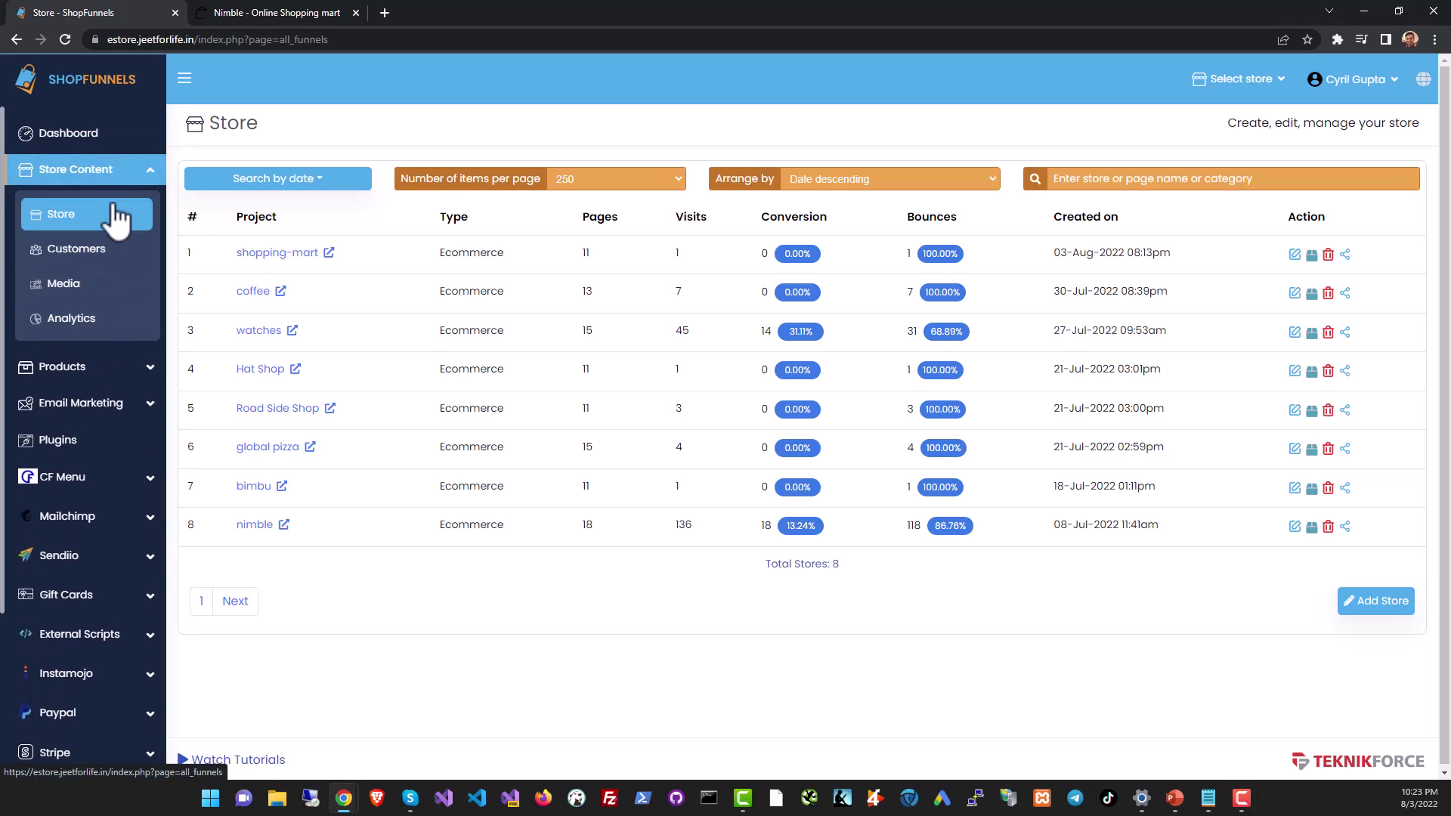
pyautogui.click(90, 219)
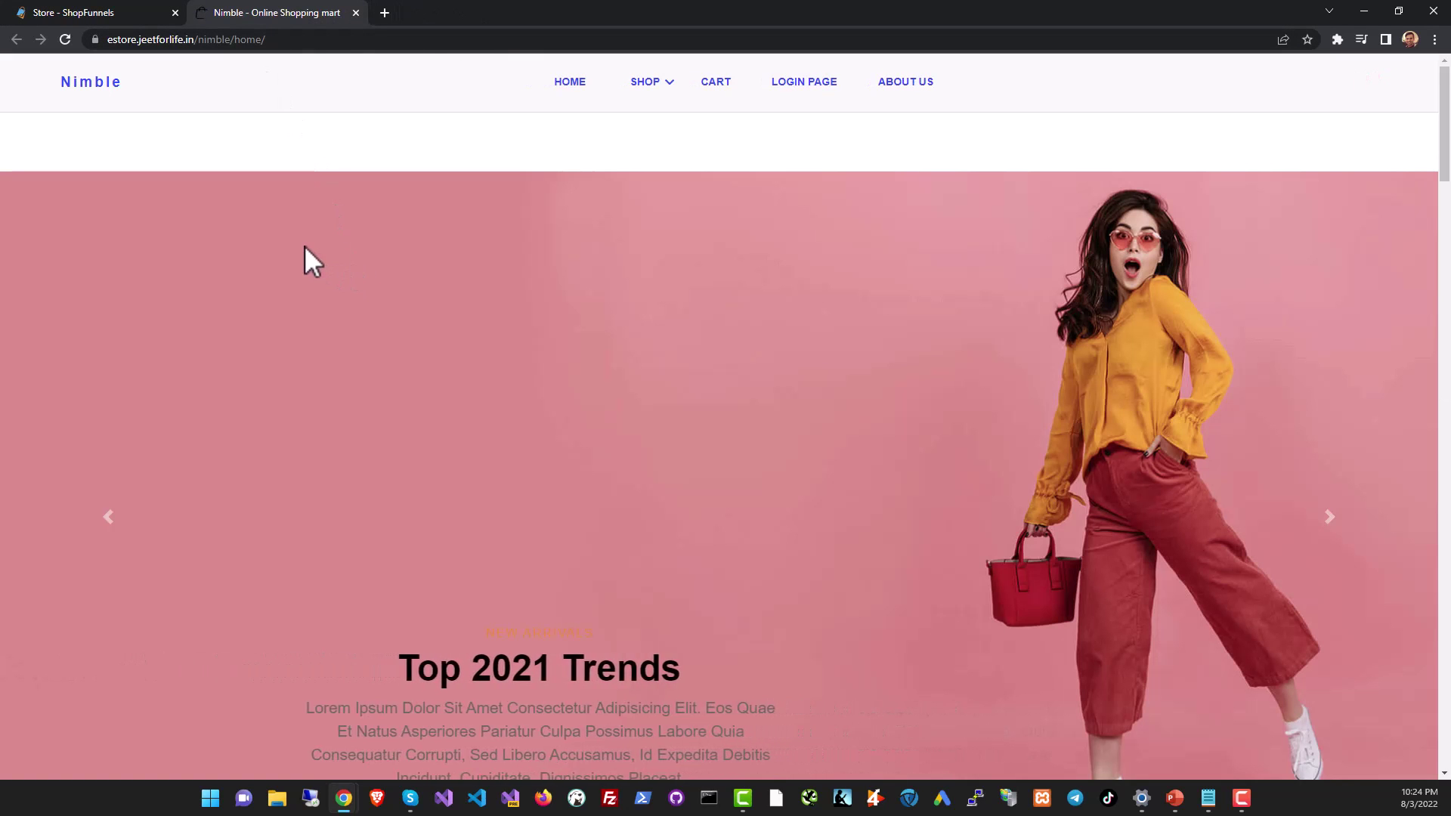
# Scroll the nimble storefront down to Our Products and back to the top
pyautogui.scroll(-12, 453, 234)
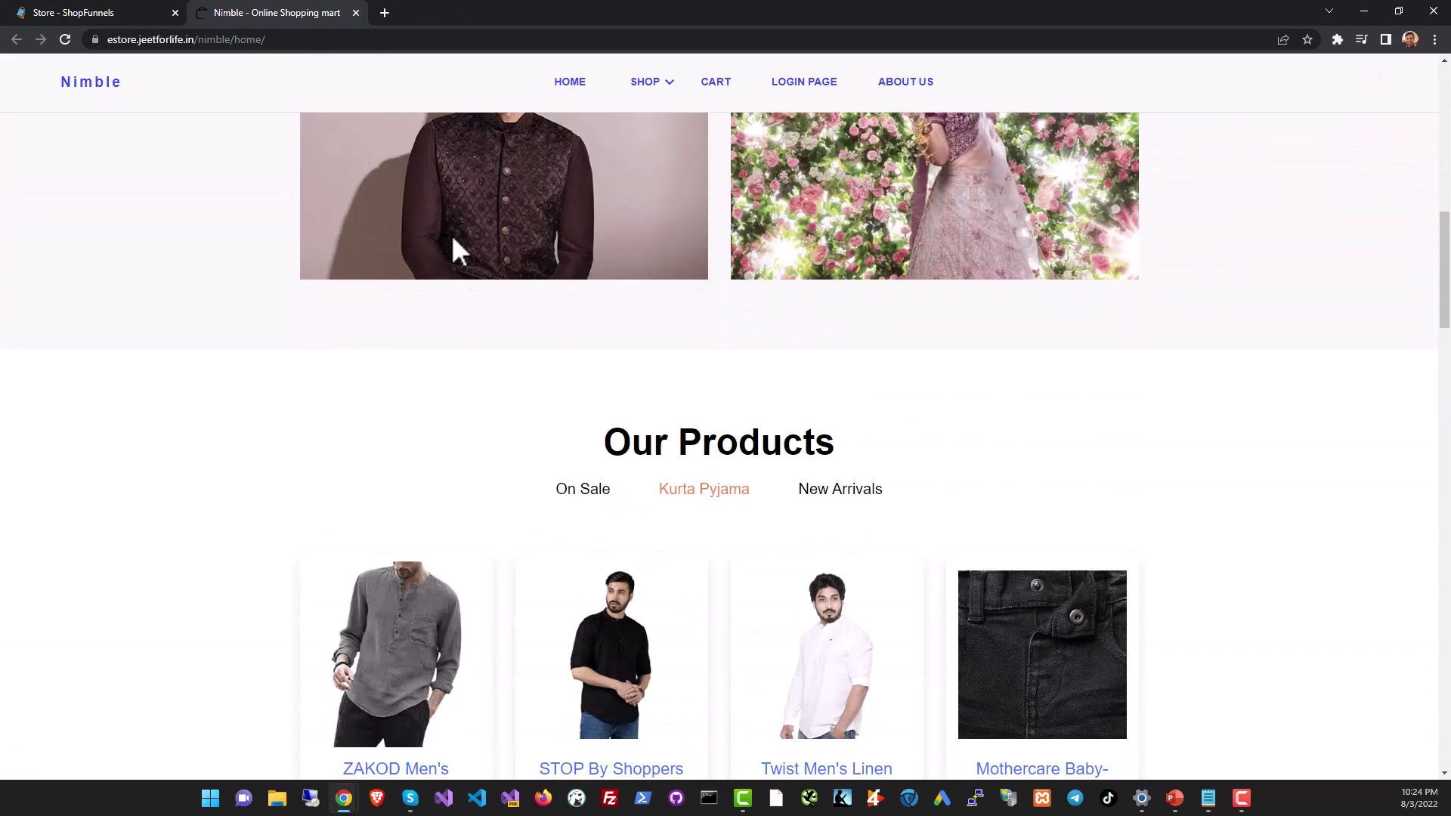
pyautogui.scroll(-1, 452, 238)
pyautogui.scroll(5, 452, 238)
pyautogui.scroll(-5, 452, 239)
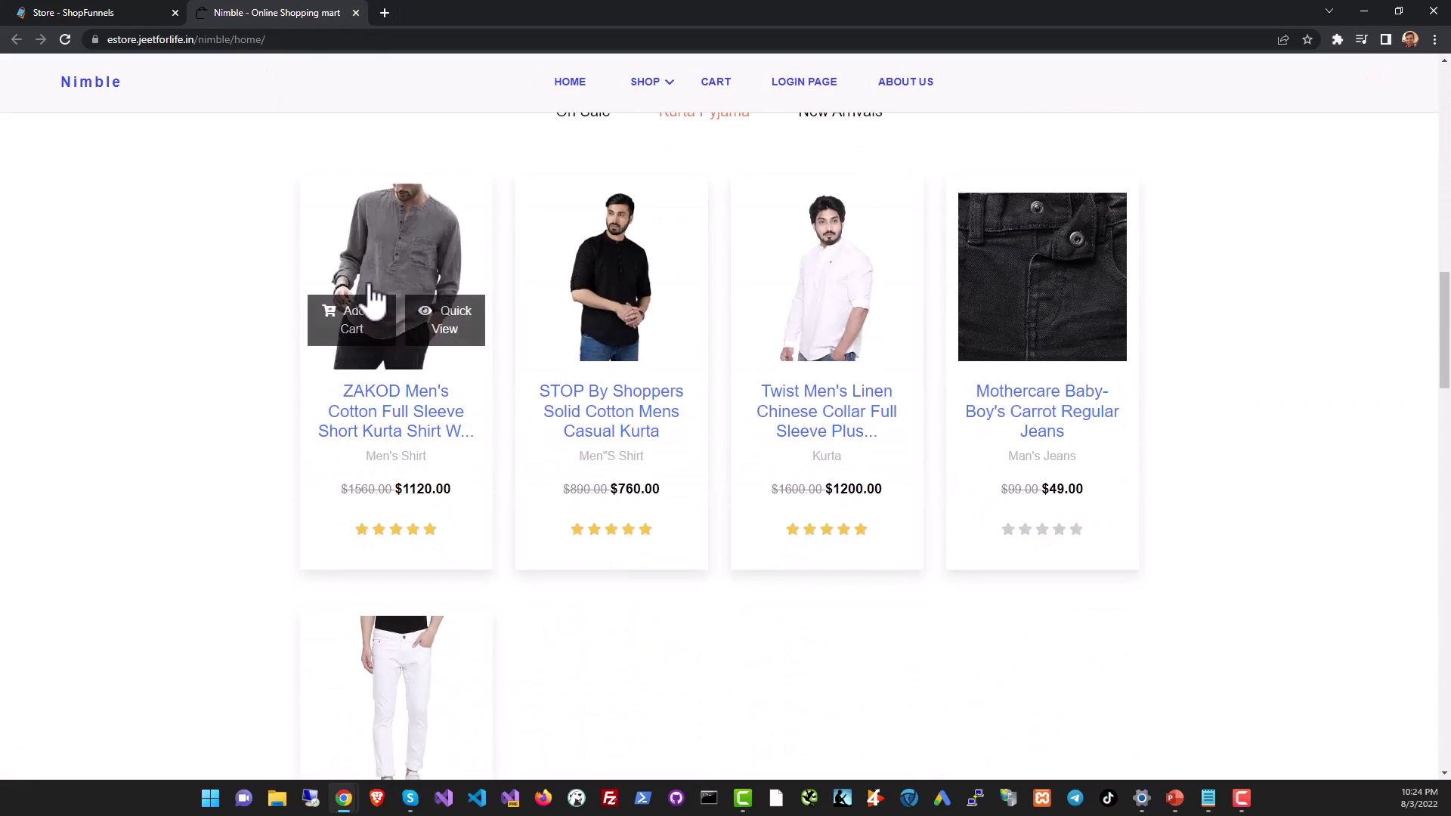
pyautogui.scroll(10, 371, 294)
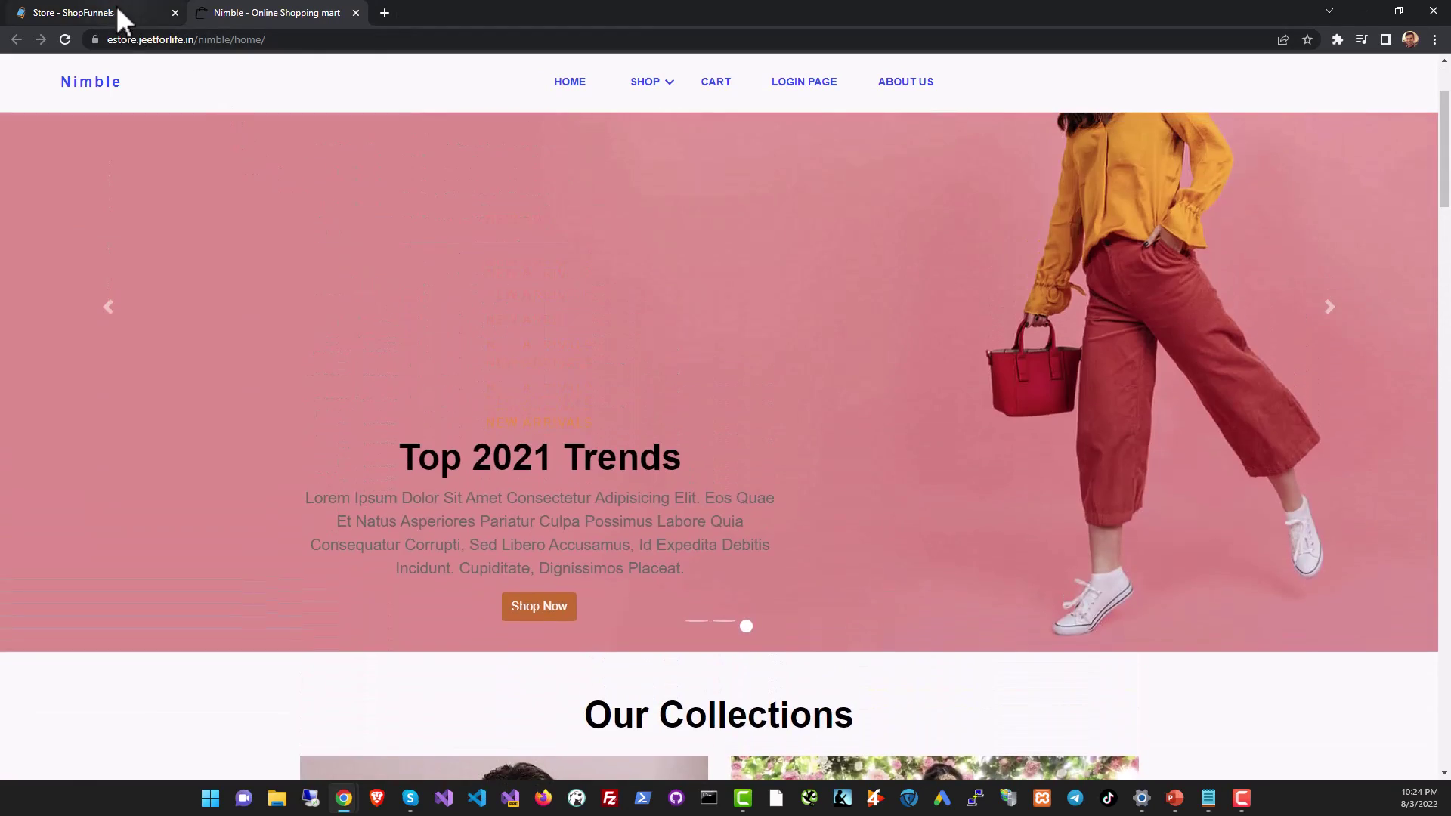
# Visit Add Store, return to the store list, and open nimble's Edit Store page
pyautogui.click(91, 13)
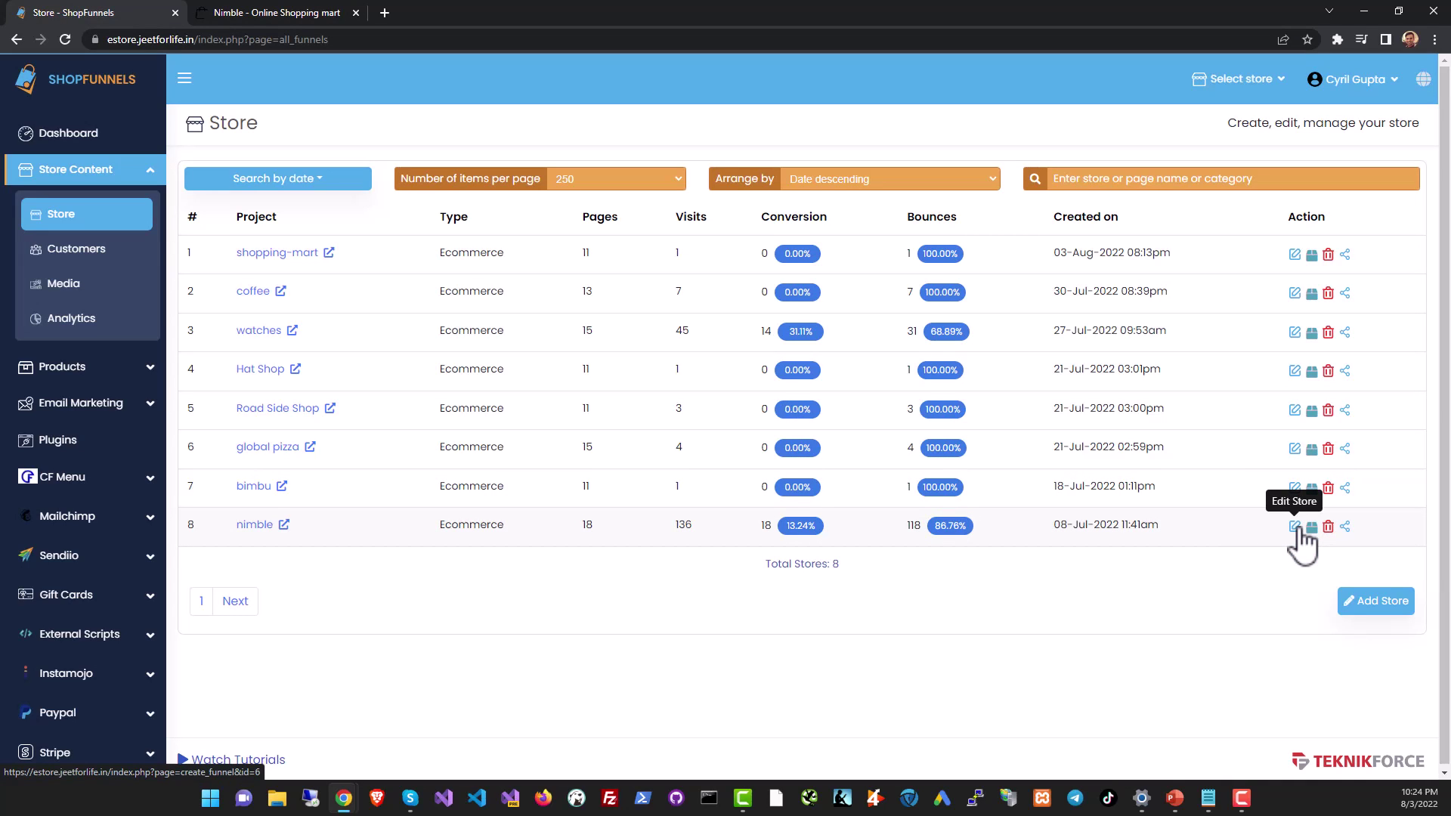
pyautogui.click(1391, 598)
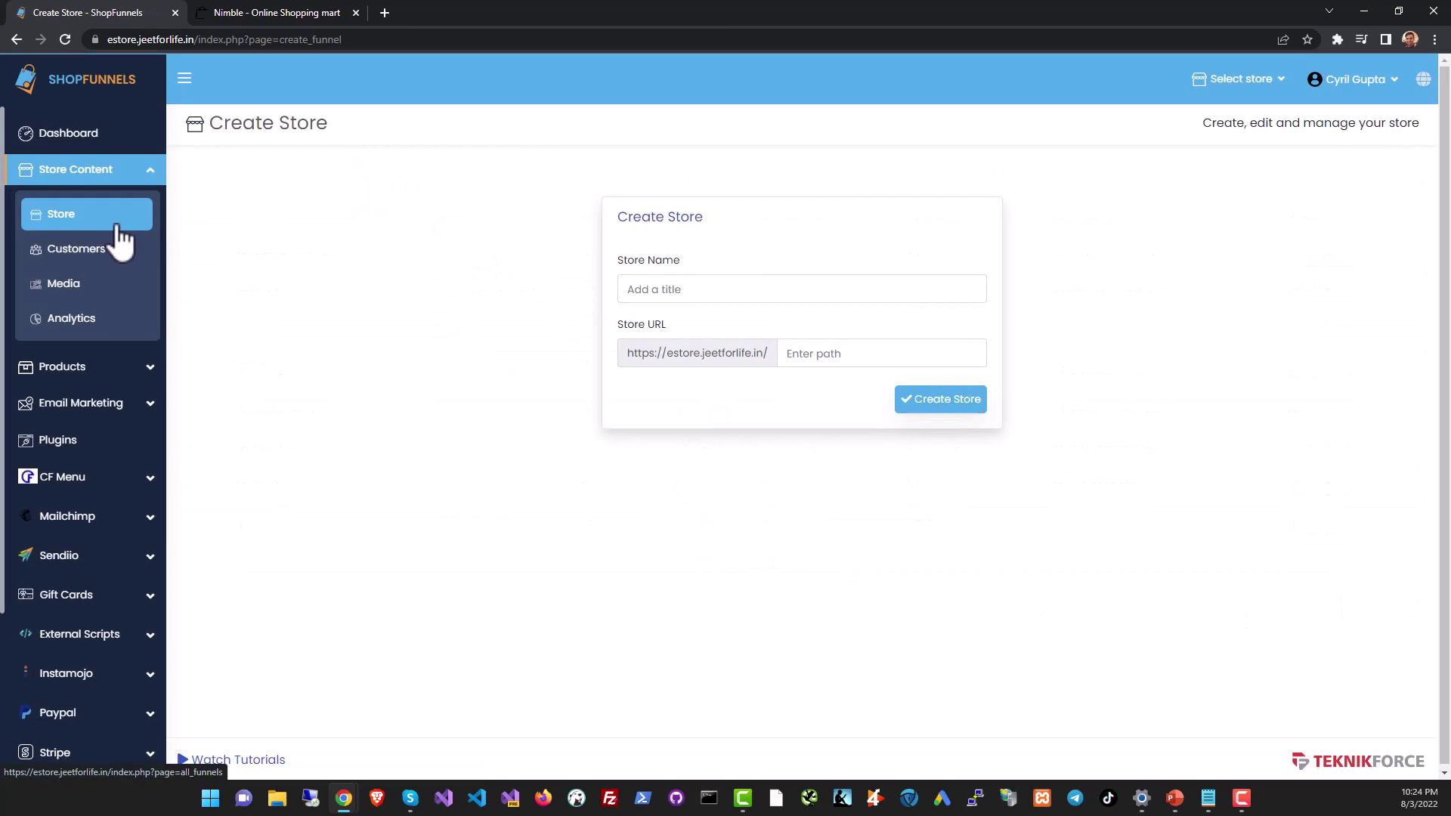
pyautogui.click(117, 225)
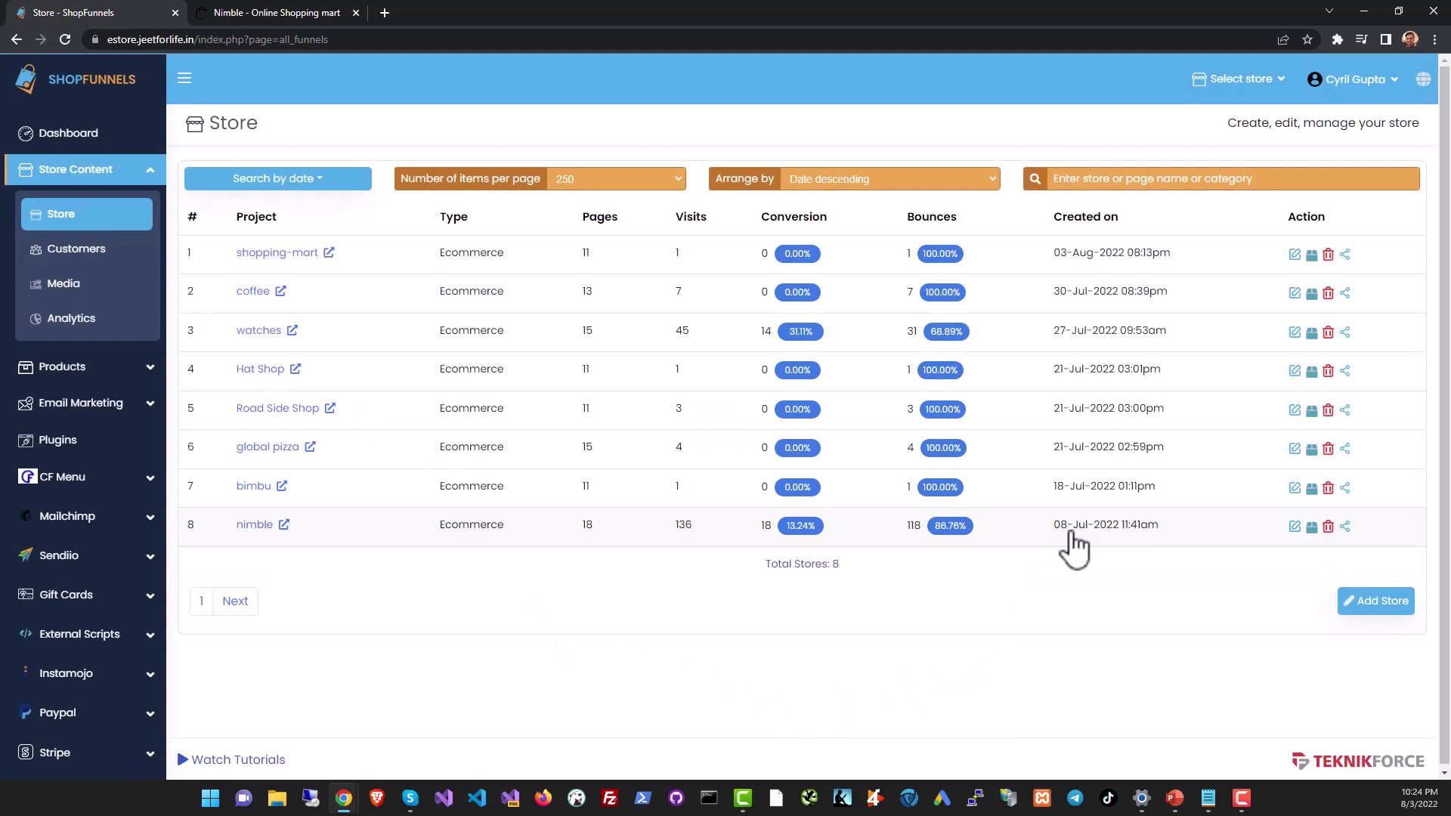
pyautogui.click(1296, 528)
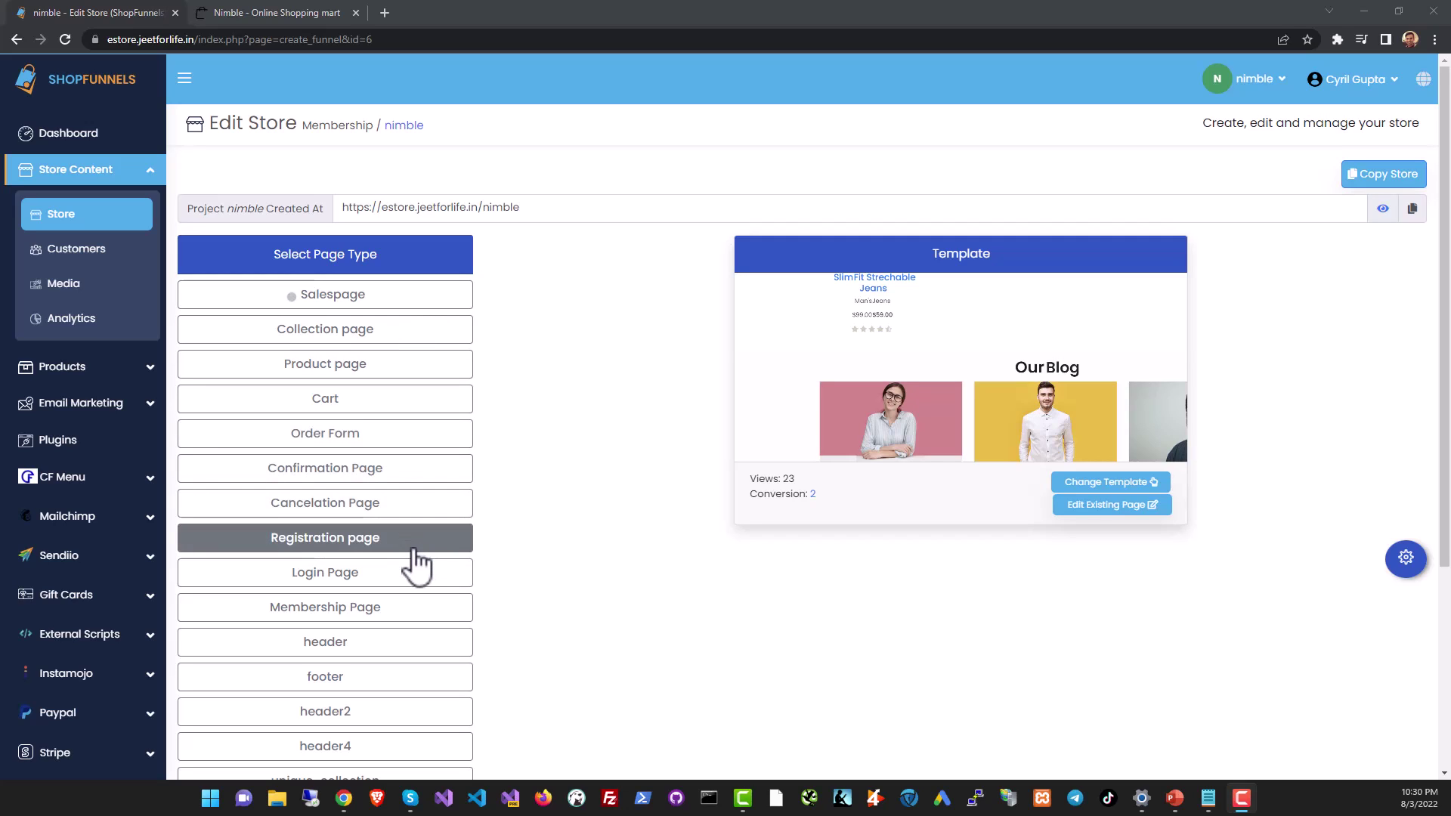
pyautogui.scroll(-1, 403, 575)
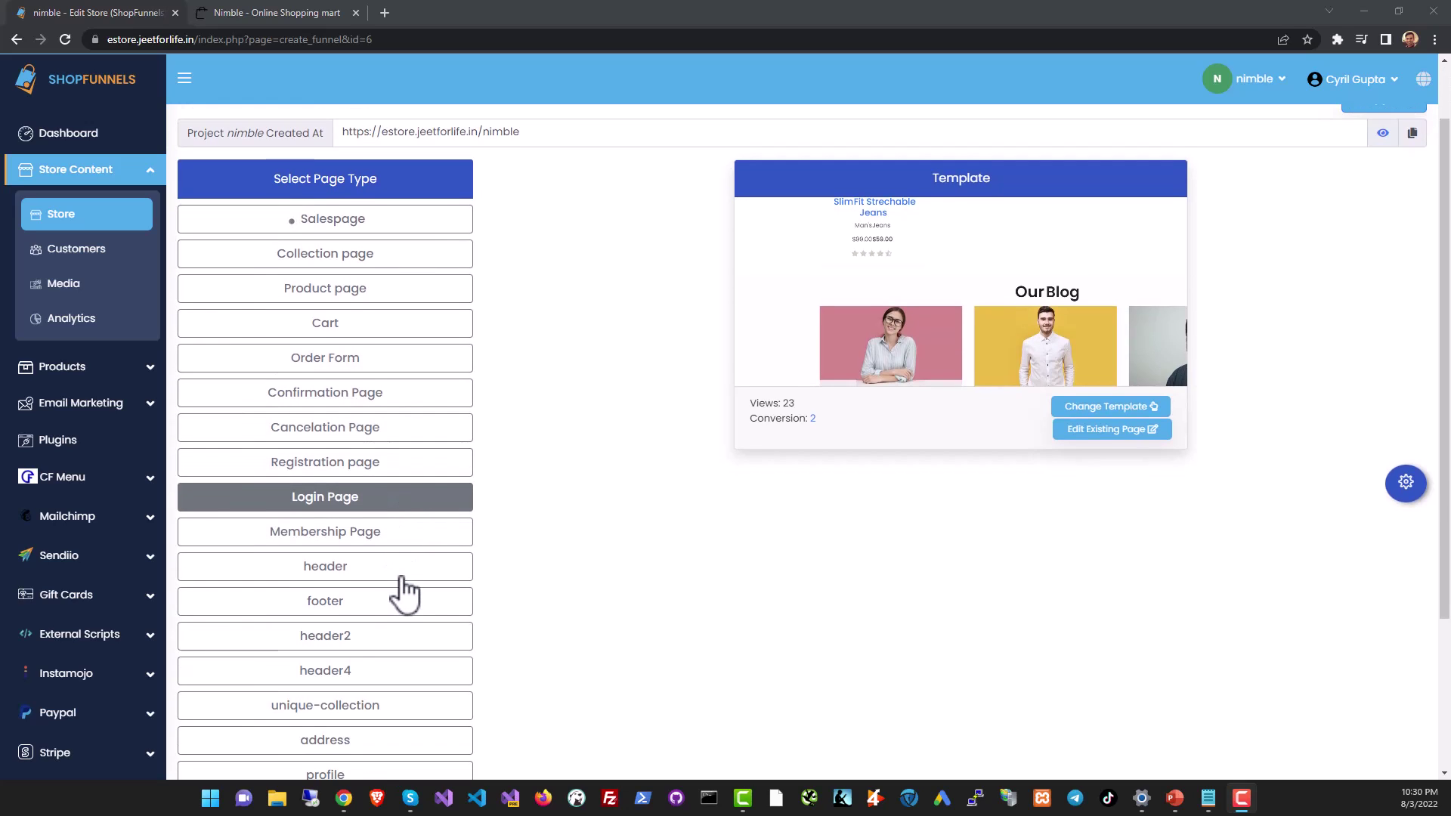
pyautogui.scroll(-2, 408, 582)
pyautogui.scroll(3, 408, 576)
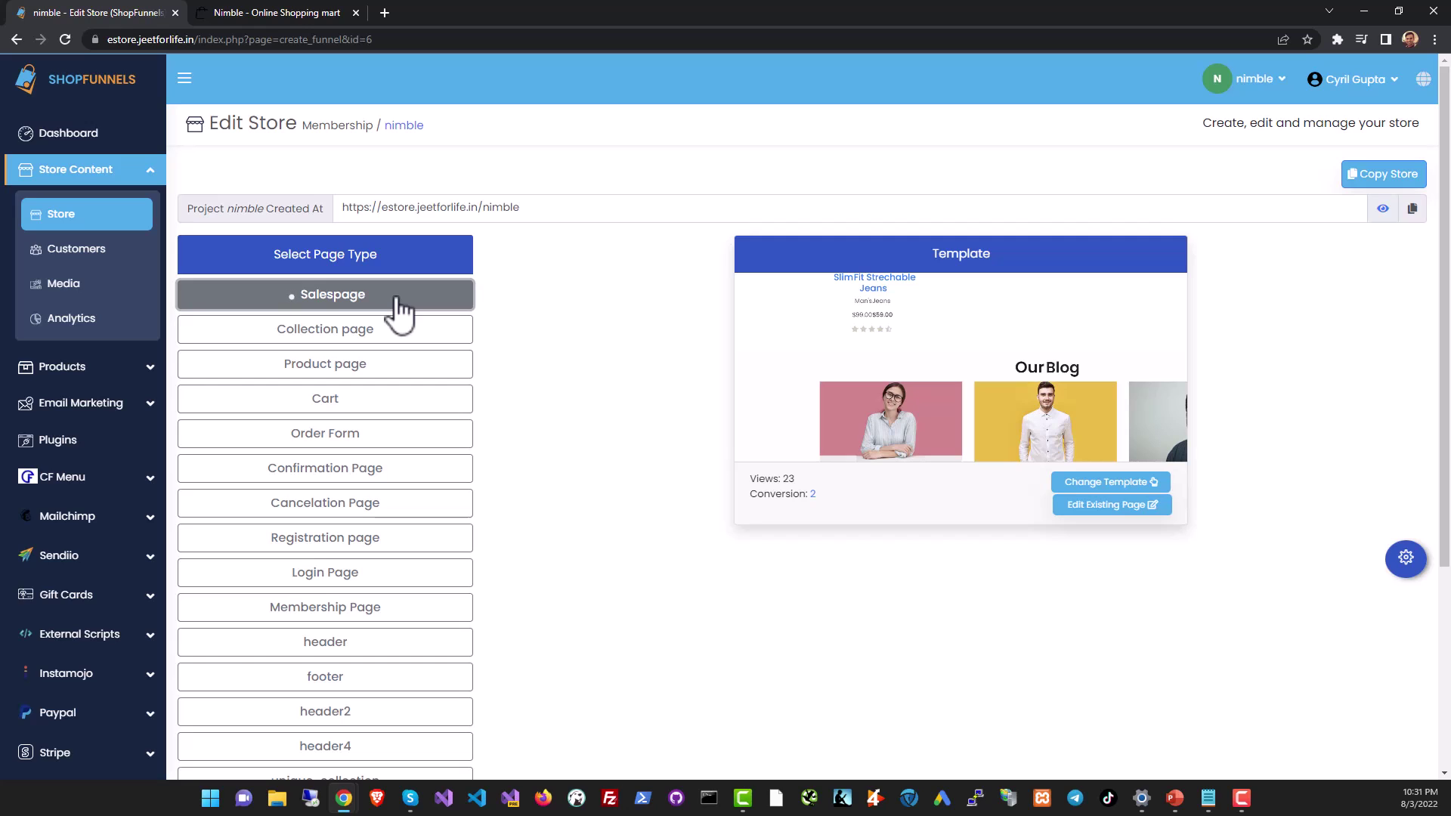
# Choose a new template for nimble's sales page and browse the Sales templates to Book Shop
pyautogui.click(1122, 485)
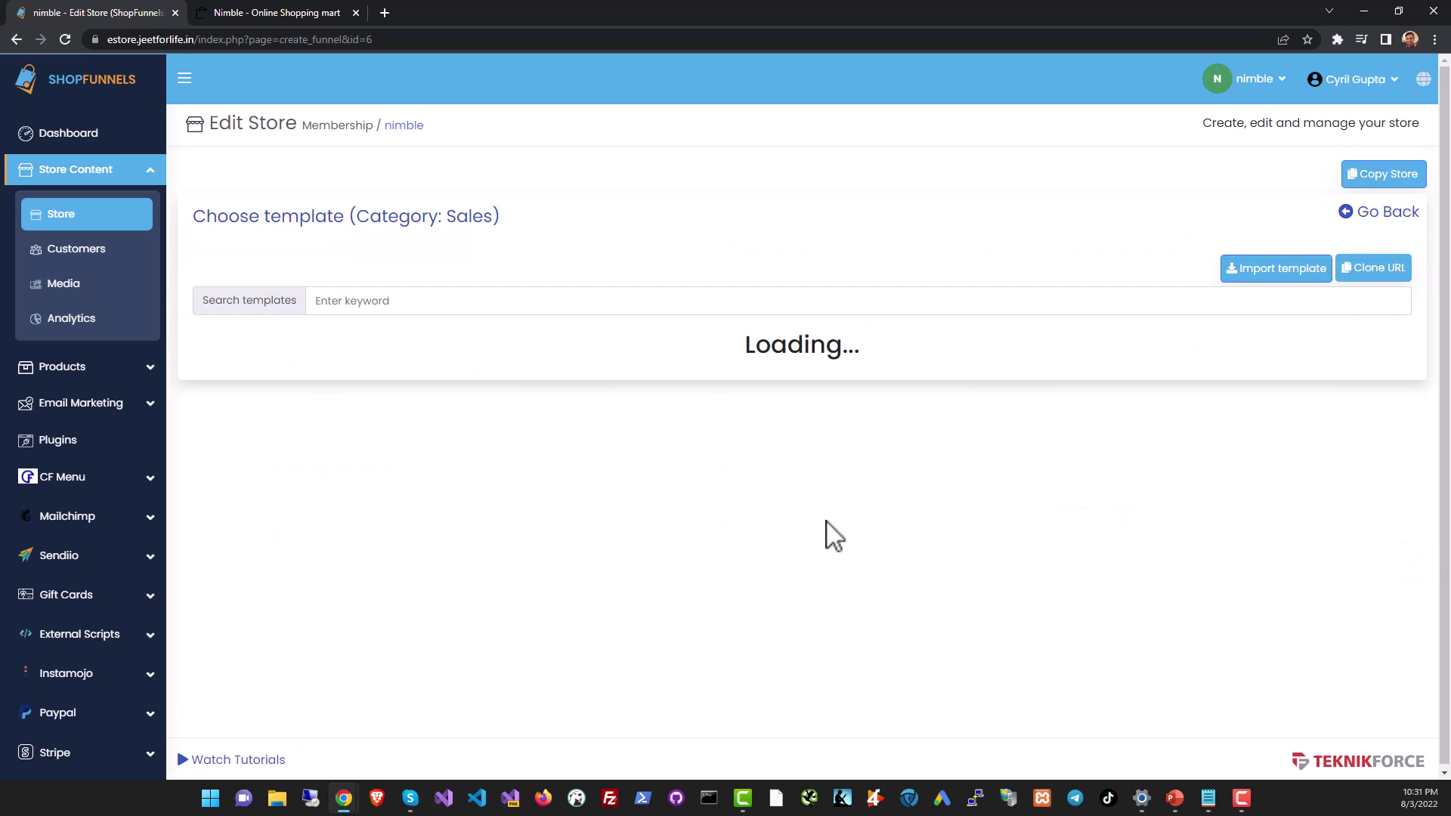
pyautogui.scroll(-1, 529, 513)
pyautogui.scroll(-10, 461, 506)
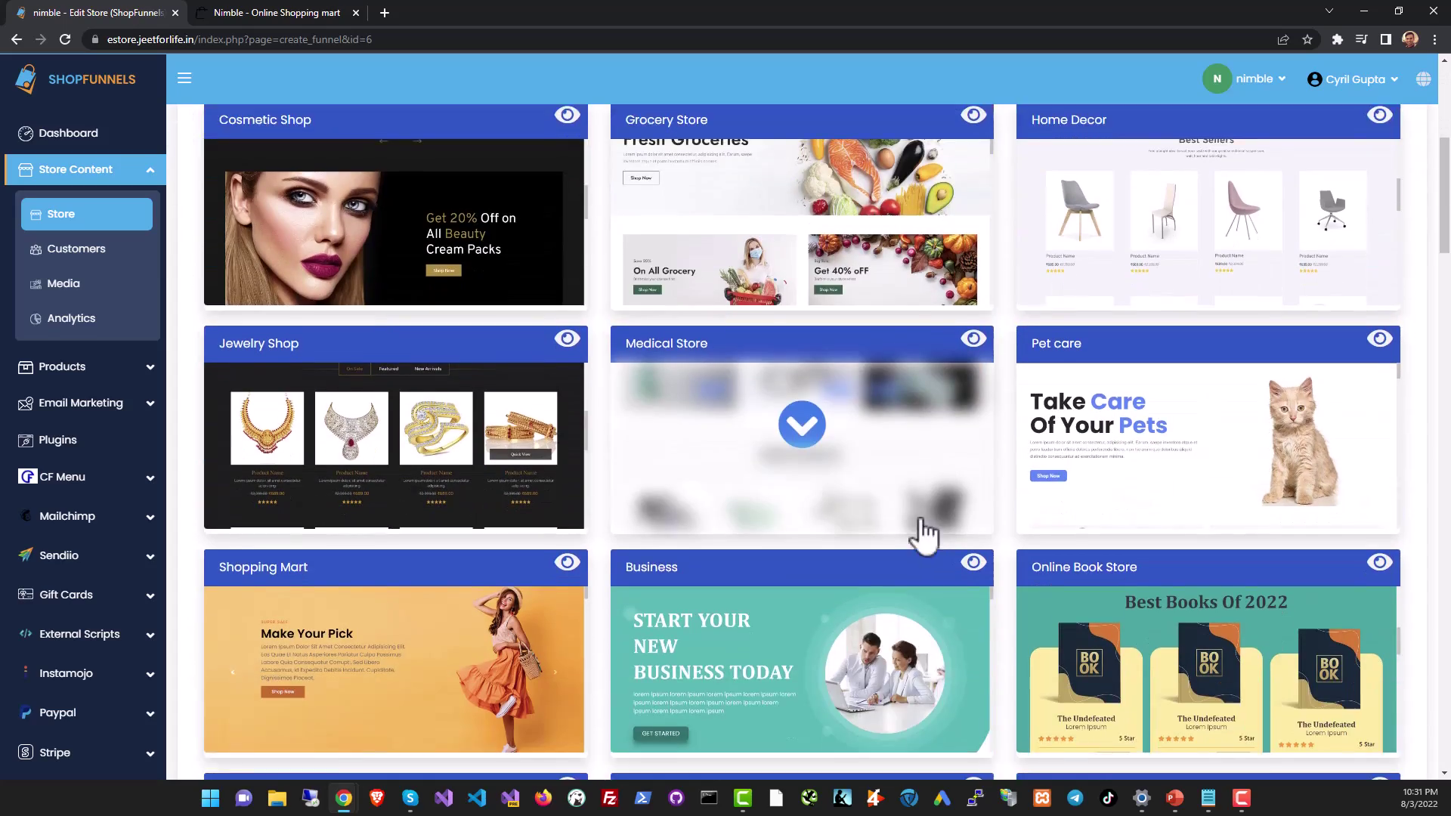
pyautogui.scroll(-8, 820, 503)
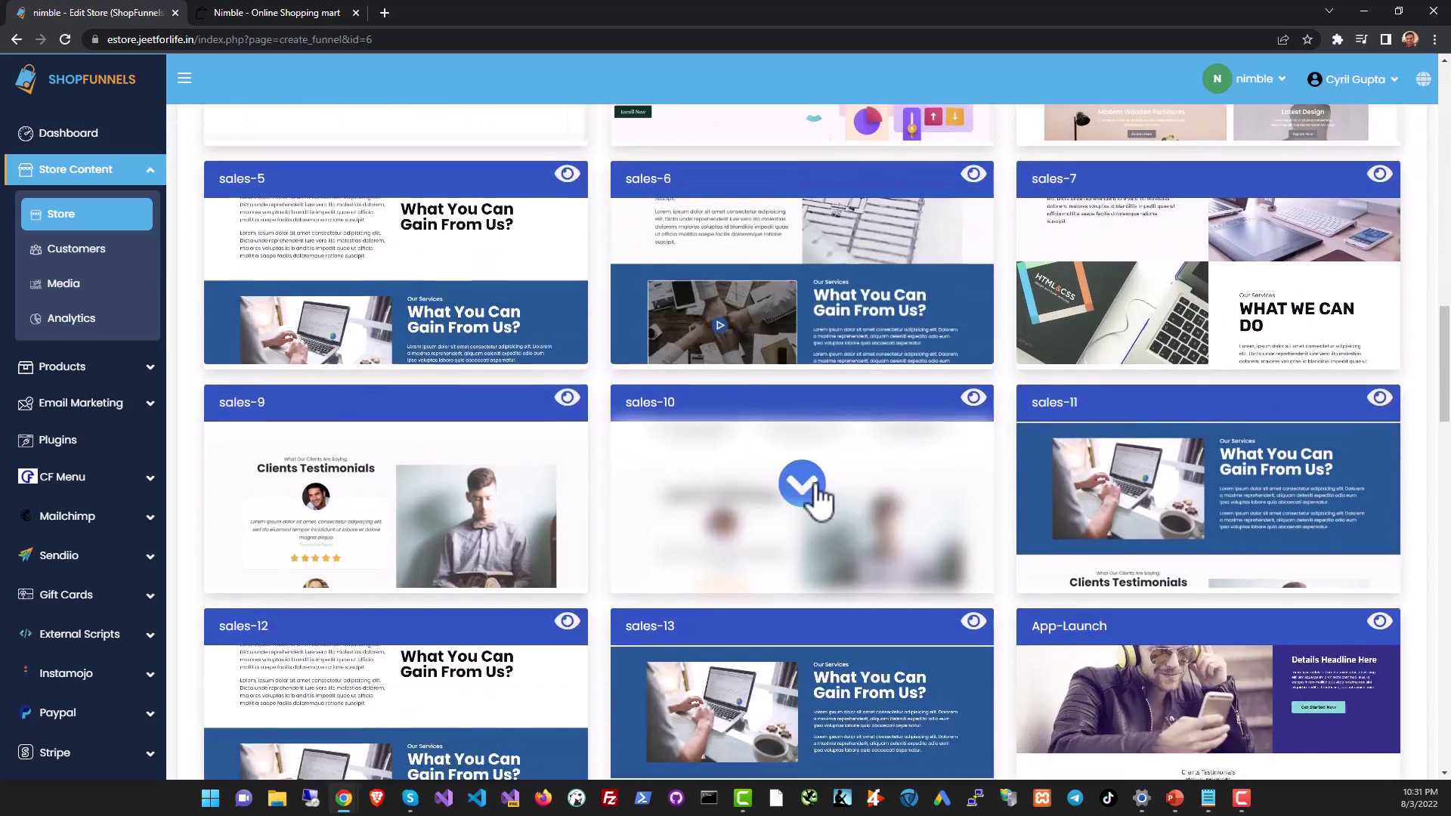
pyautogui.scroll(11, 820, 503)
pyautogui.scroll(8, 820, 503)
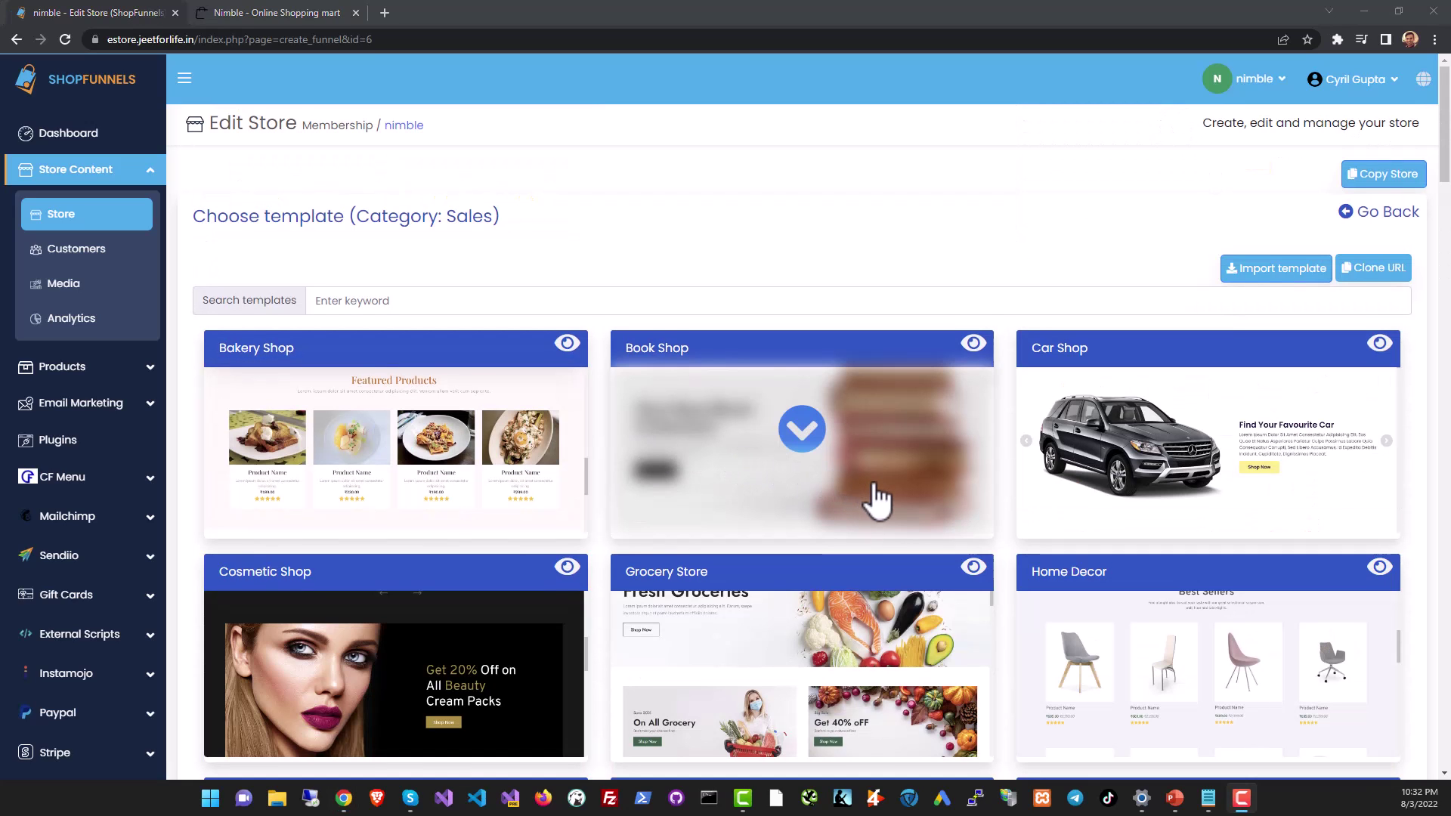
pyautogui.scroll(-2, 869, 495)
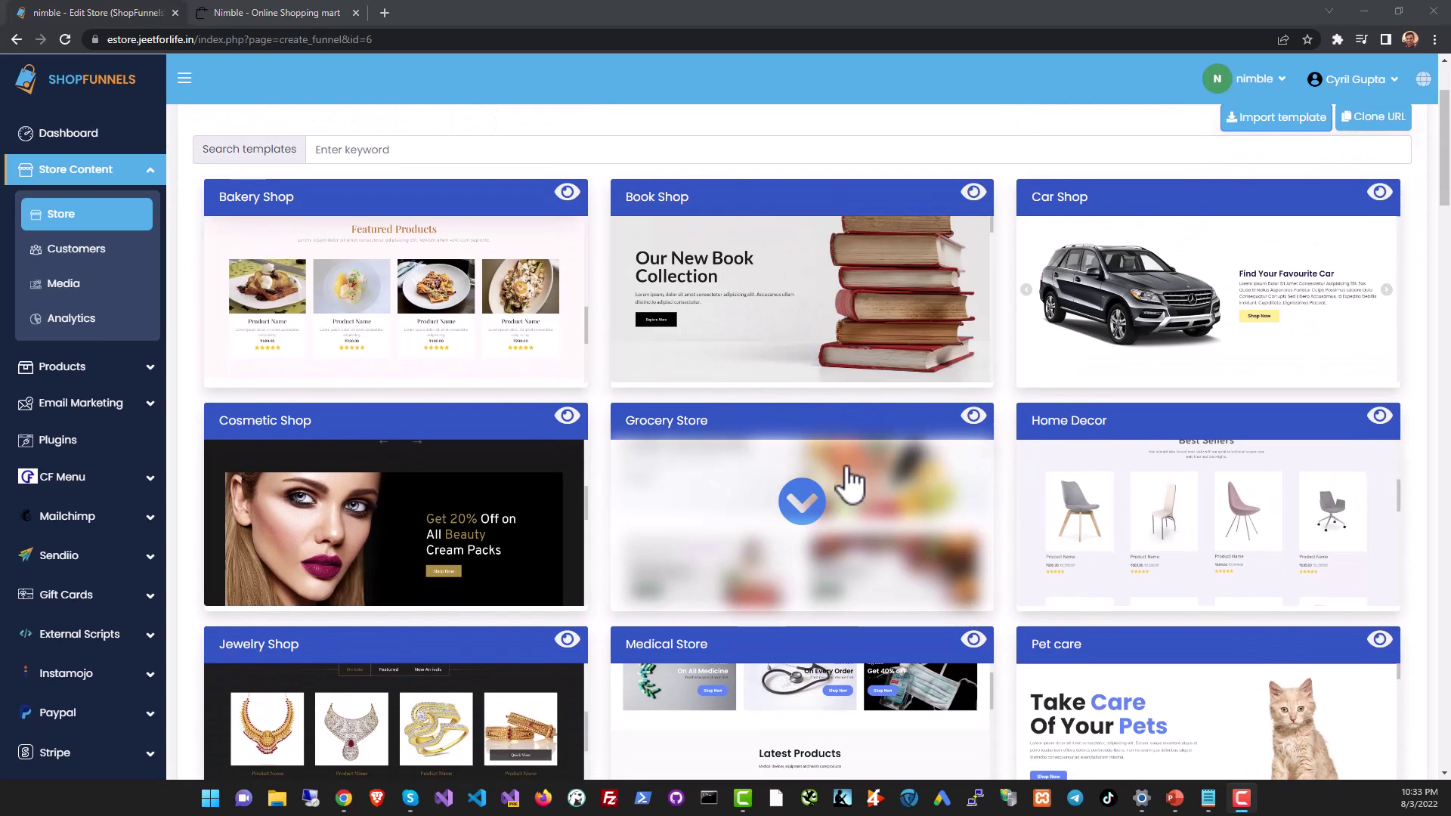
pyautogui.scroll(1, 851, 482)
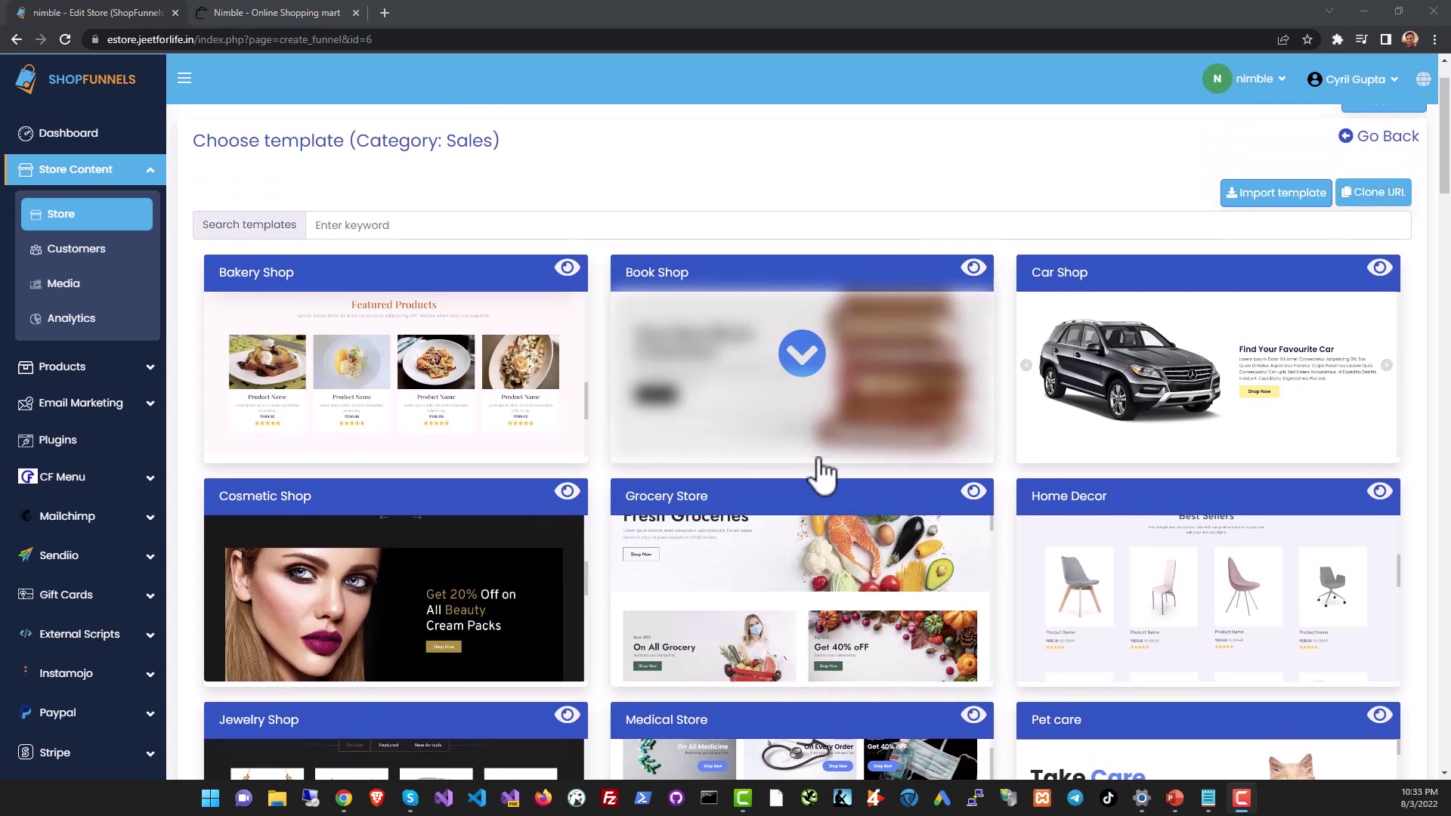
pyautogui.scroll(1, 768, 496)
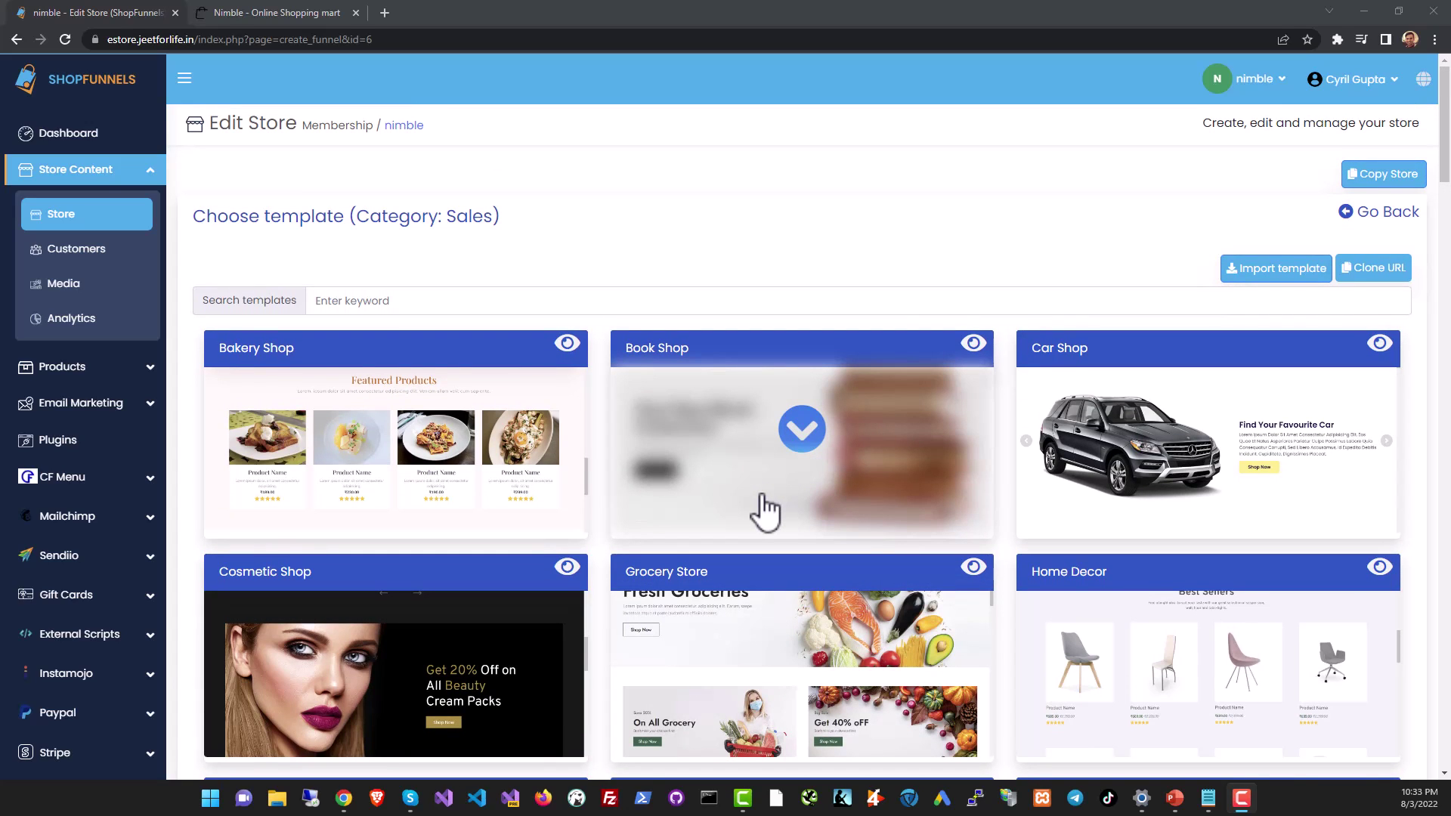
pyautogui.scroll(-1, 762, 511)
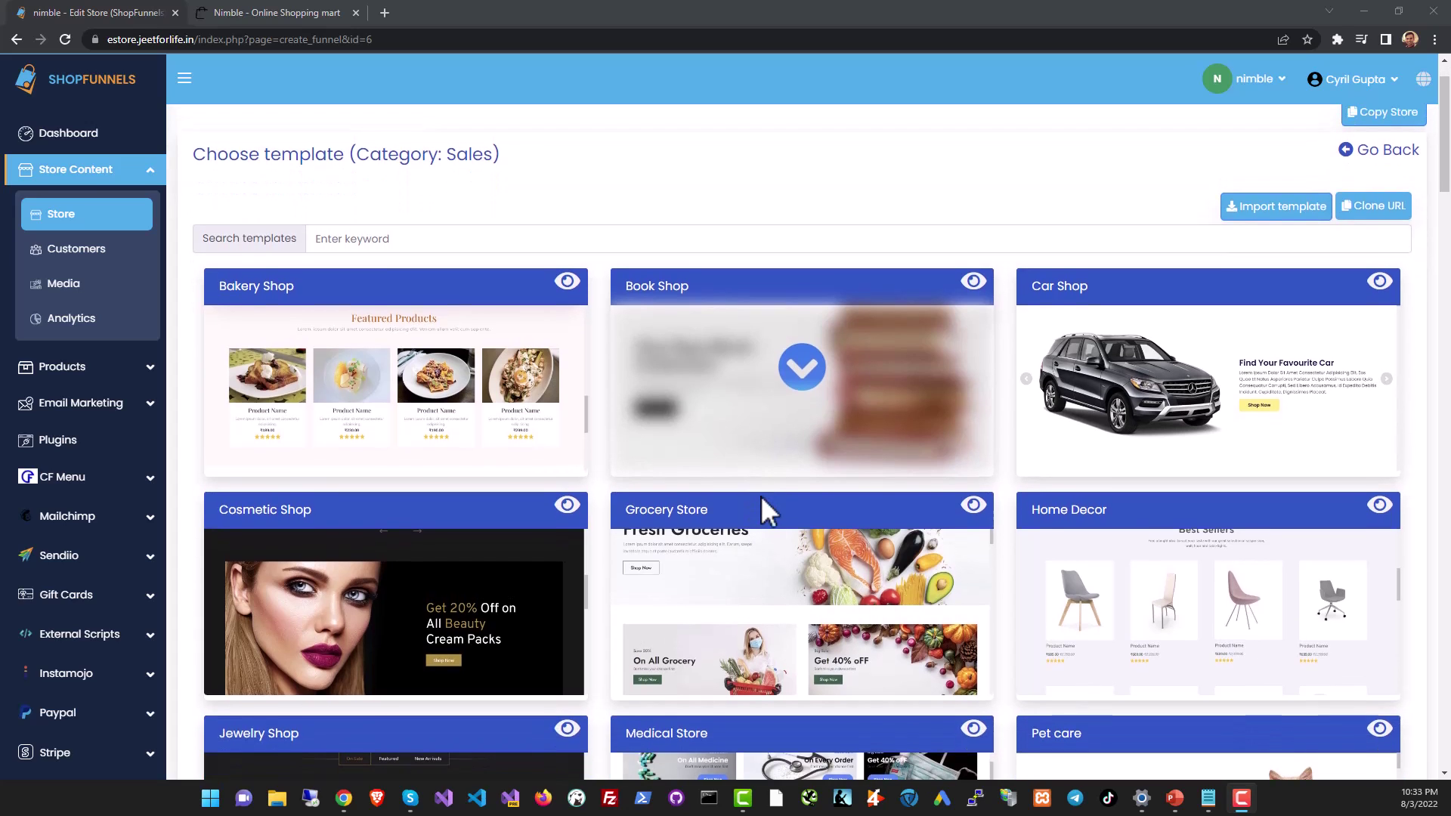
pyautogui.scroll(1, 764, 509)
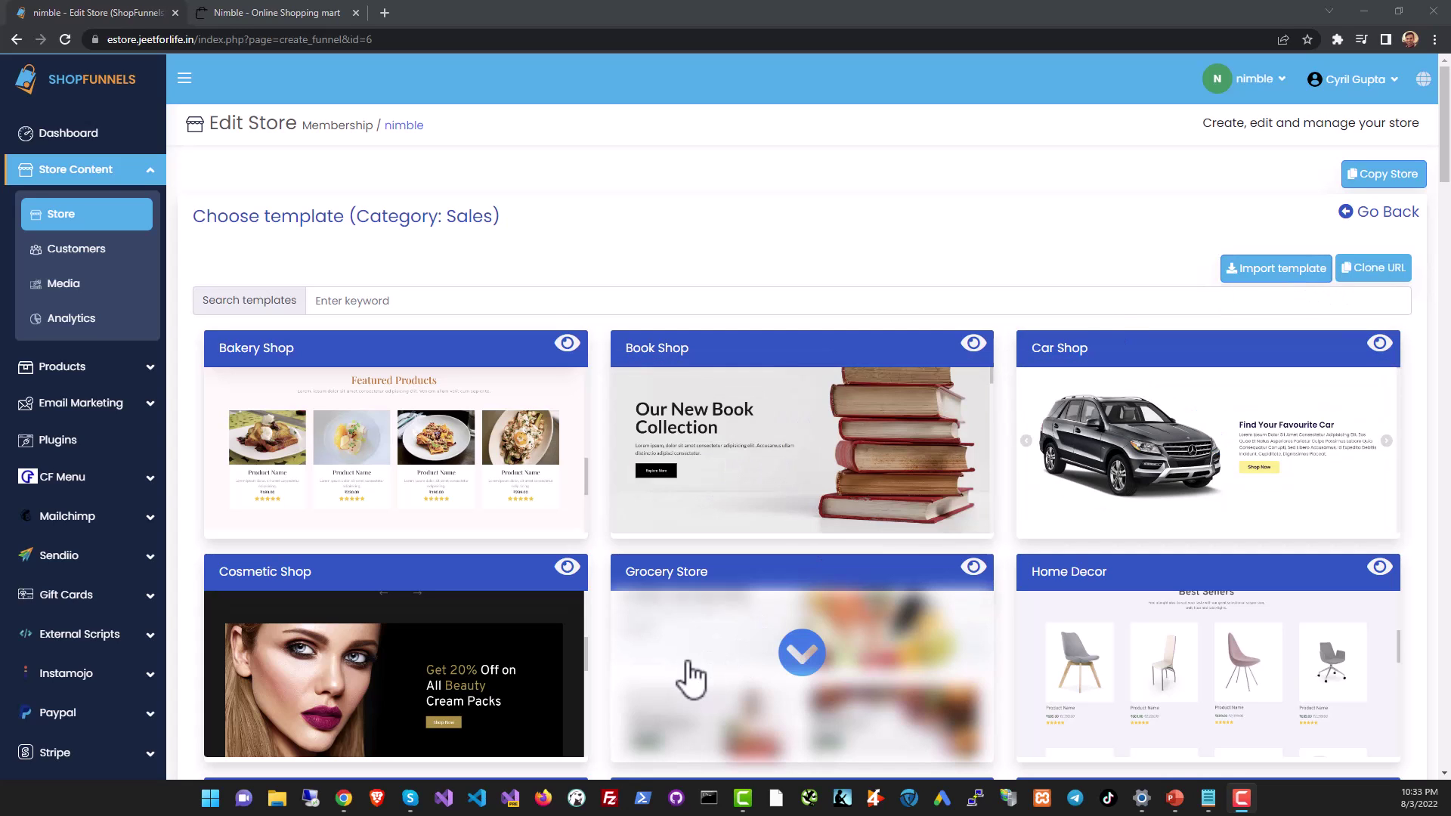
pyautogui.moveTo(768, 512)
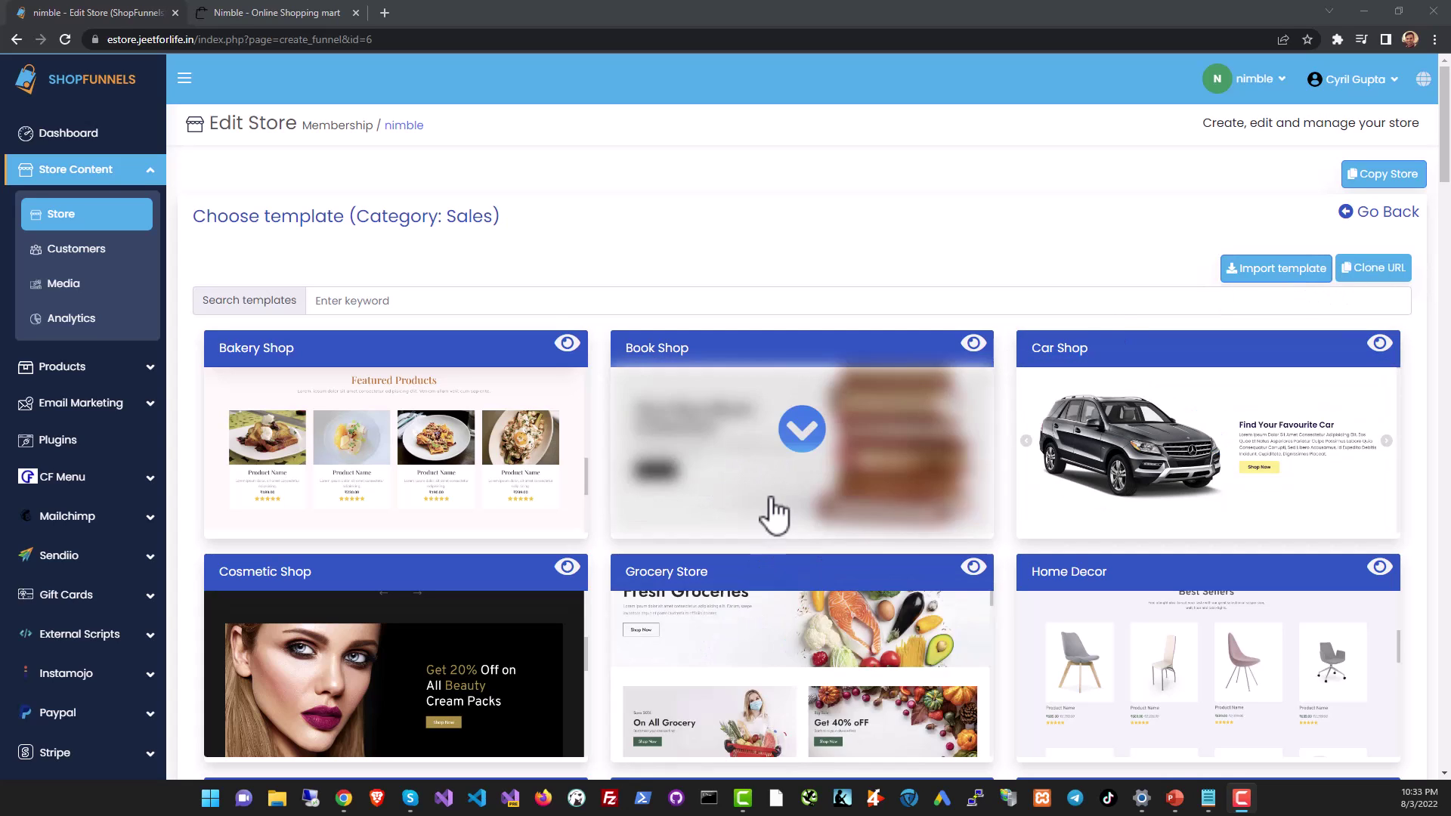
# Apply the Book Shop template and make the hero heading 'Fantastic books for you' in dark blue
pyautogui.click(805, 435)
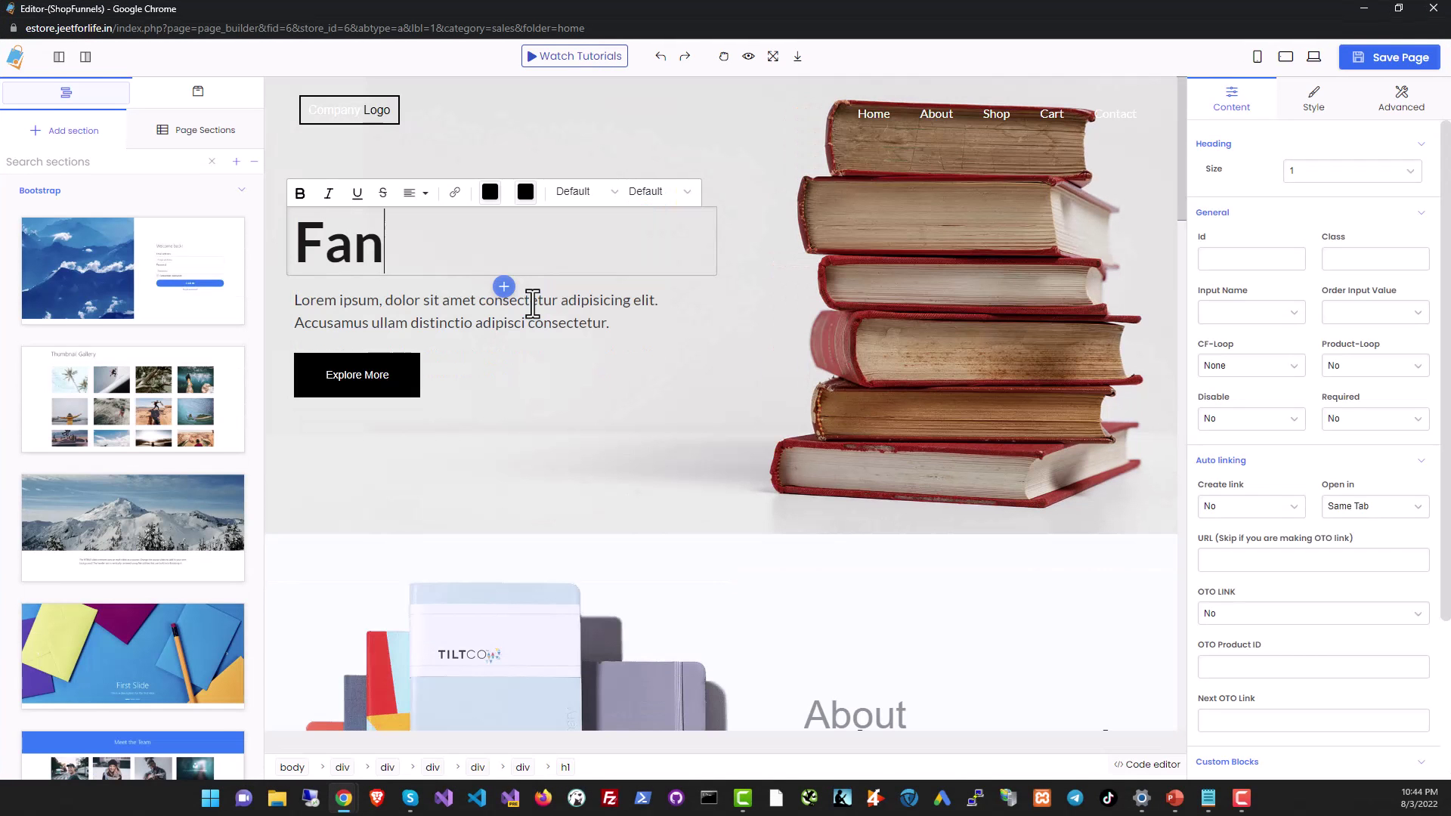
pyautogui.write('tastic books for you')
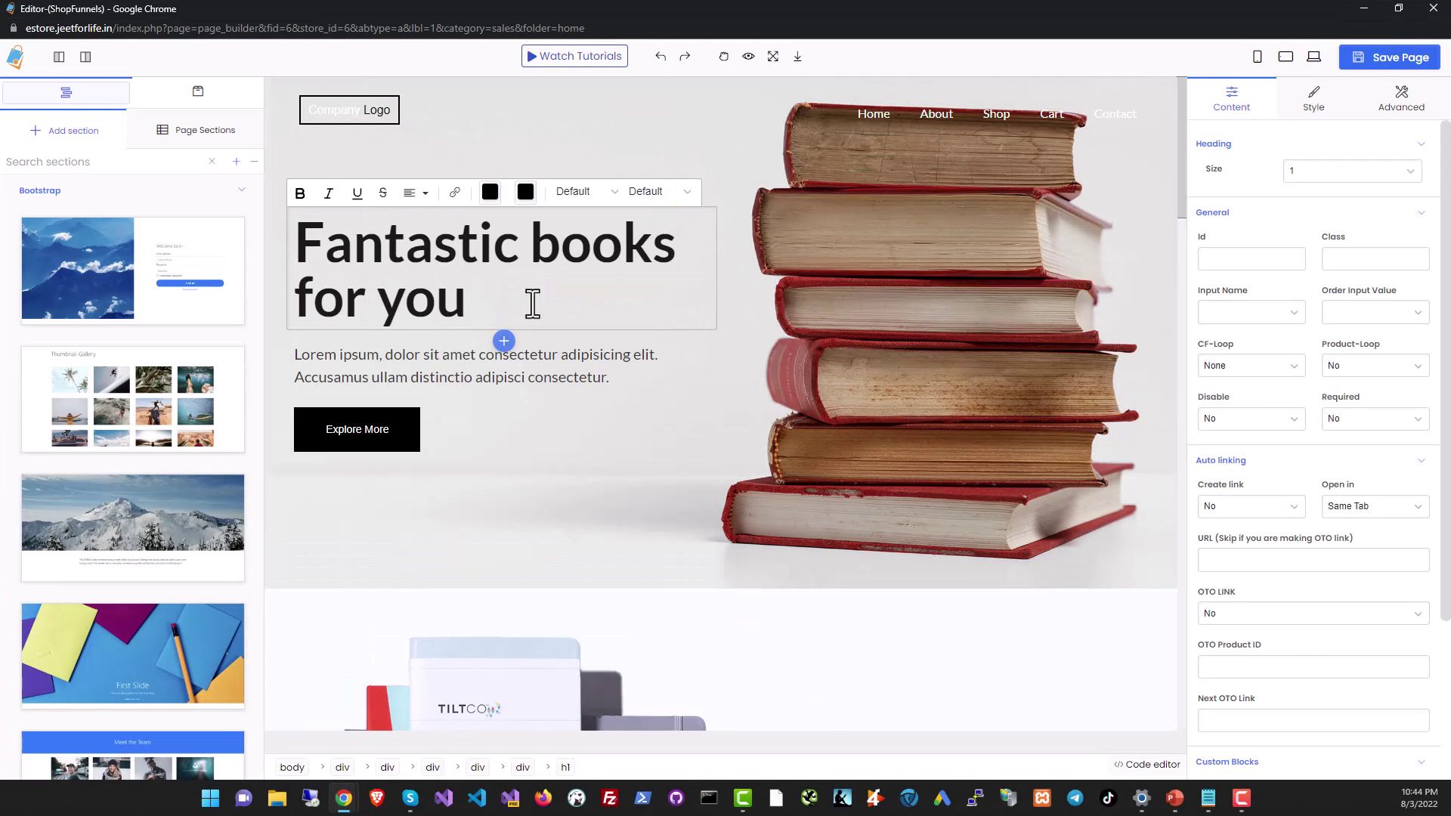
pyautogui.click(581, 436)
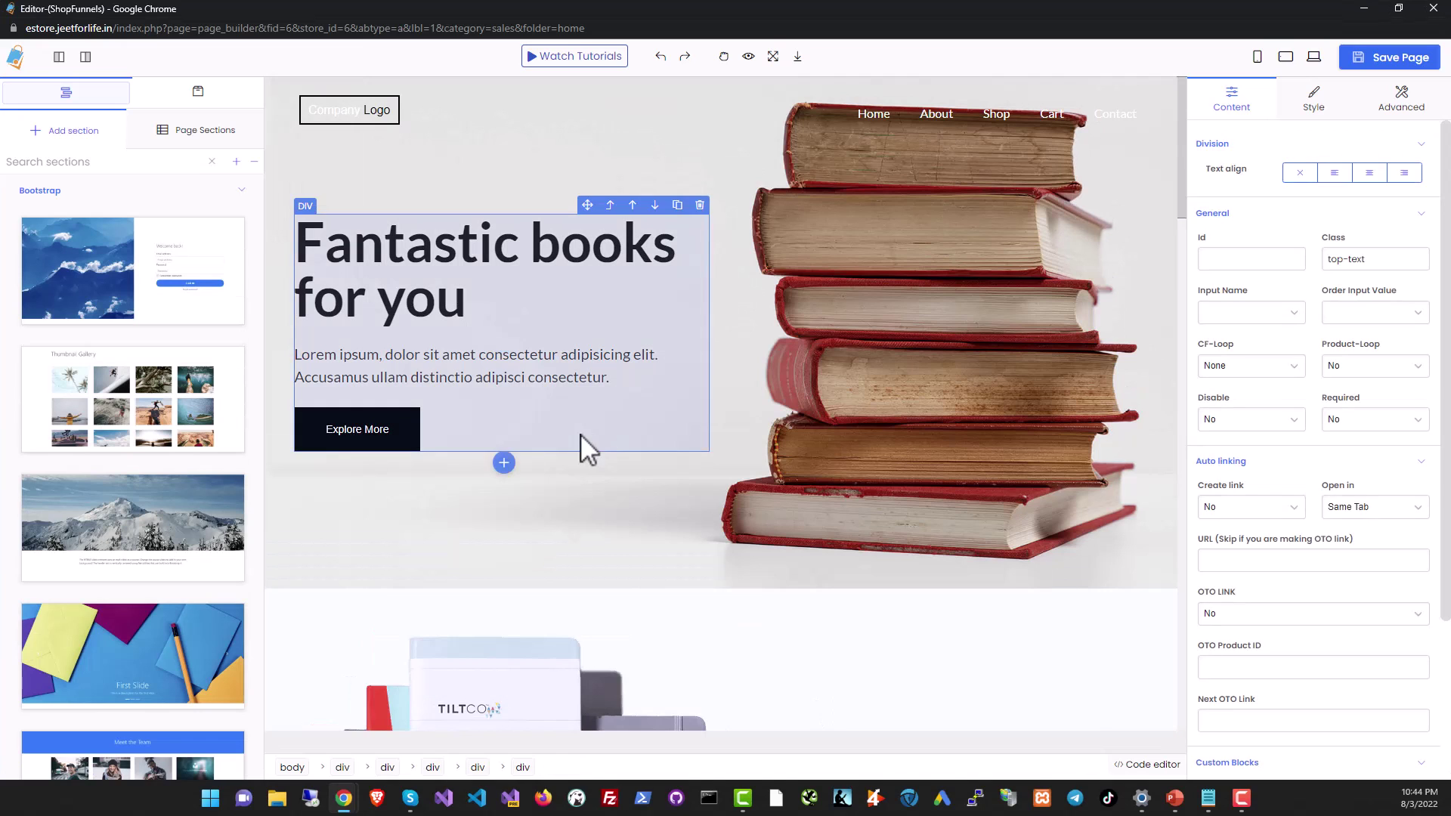
pyautogui.doubleClick(415, 306)
pyautogui.click(1332, 545)
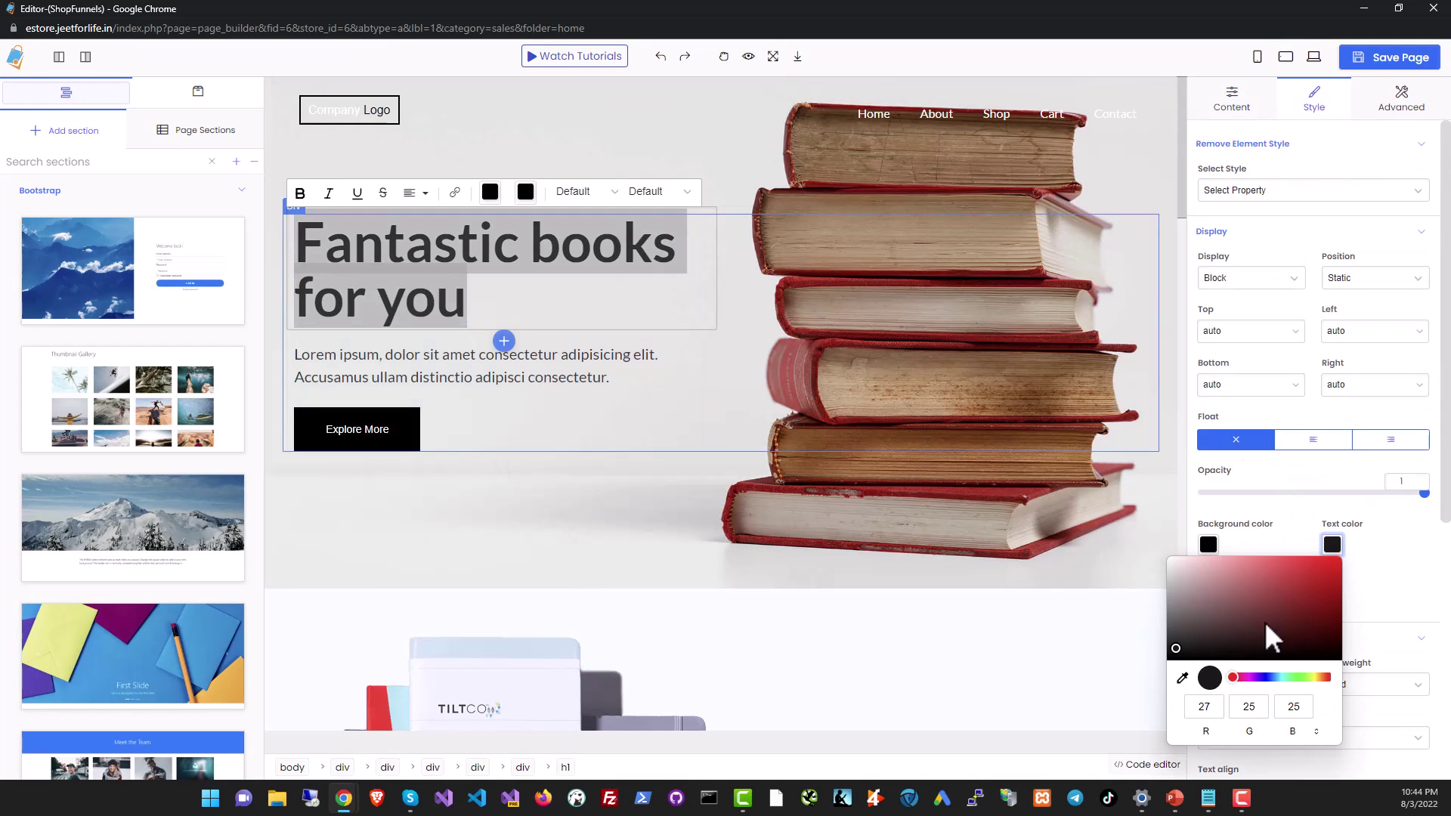
pyautogui.click(1270, 678)
pyautogui.click(388, 232)
# Browse the panel of elements that can be added to the page
pyautogui.click(198, 91)
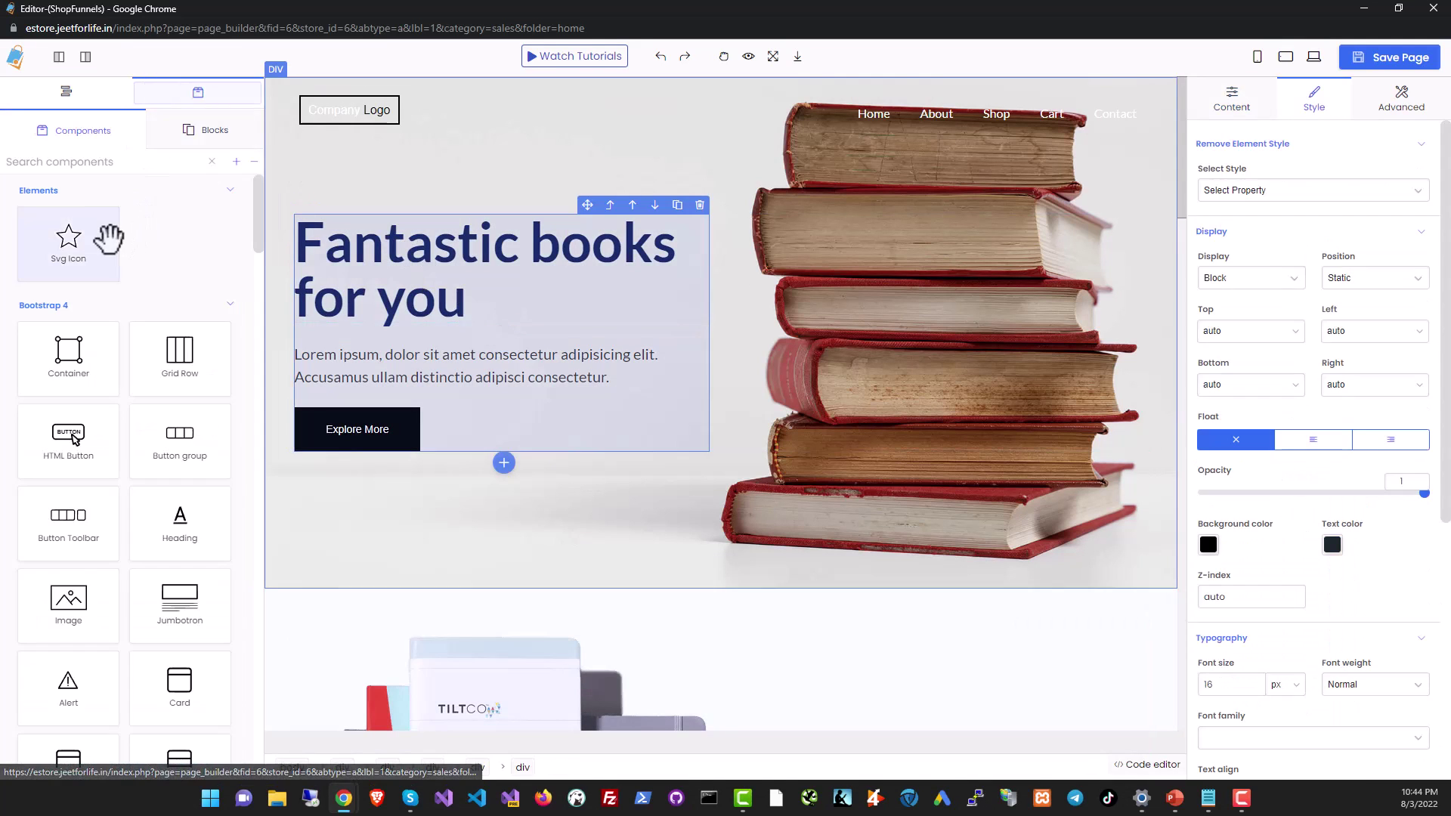
pyautogui.scroll(-10, 106, 378)
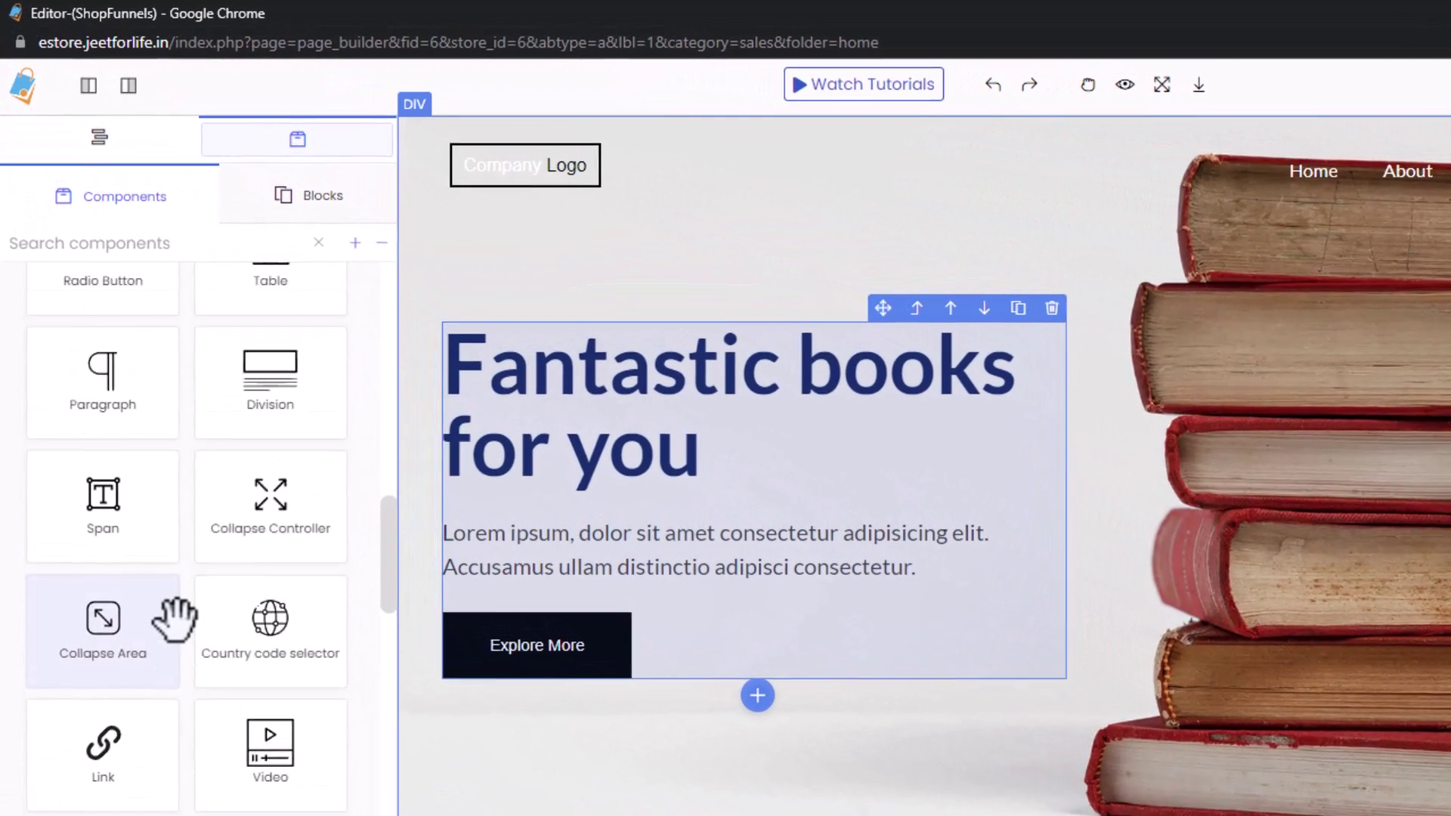
pyautogui.scroll(3, 175, 618)
pyautogui.scroll(-10, 181, 634)
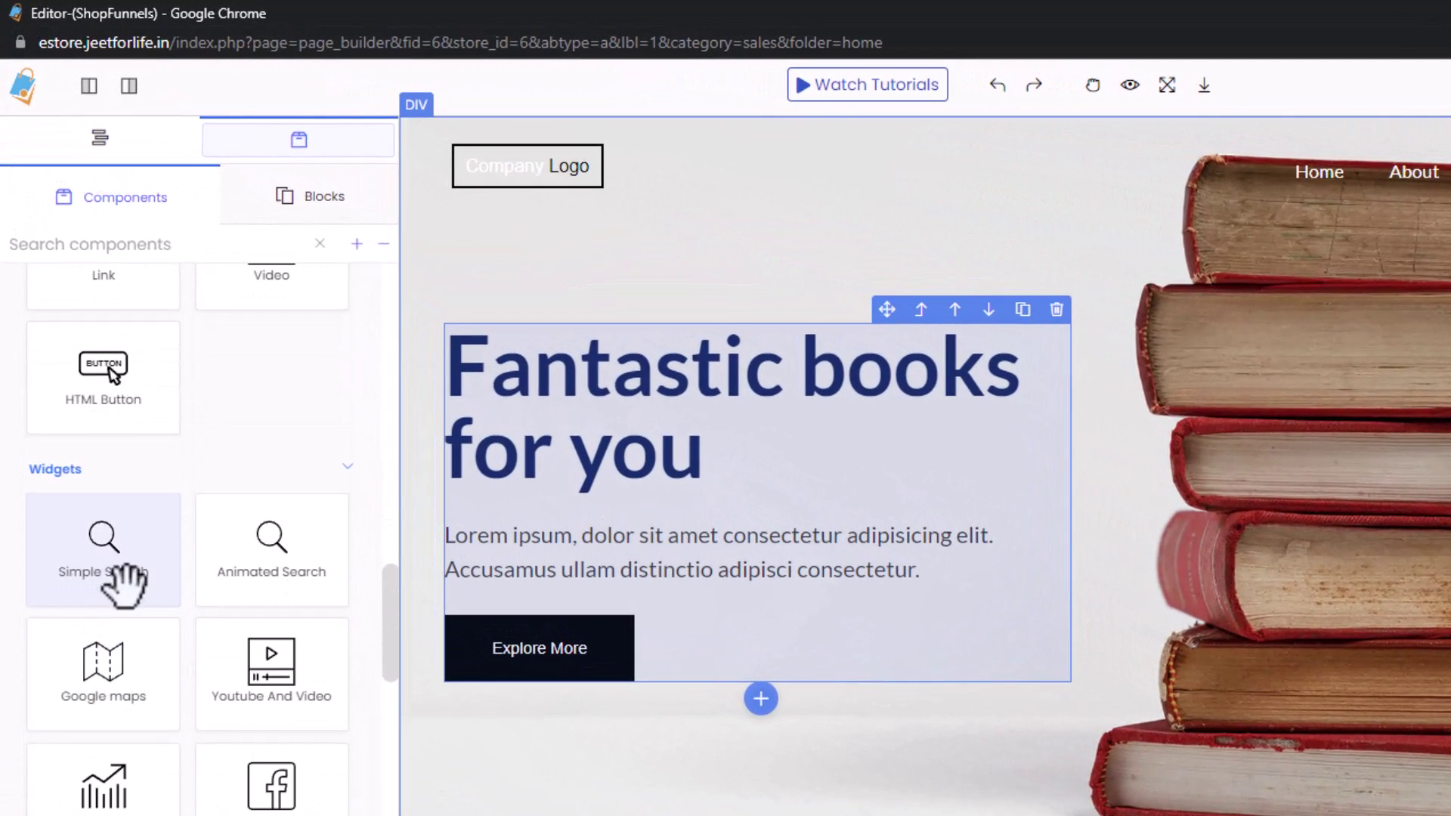
pyautogui.scroll(-9, 125, 582)
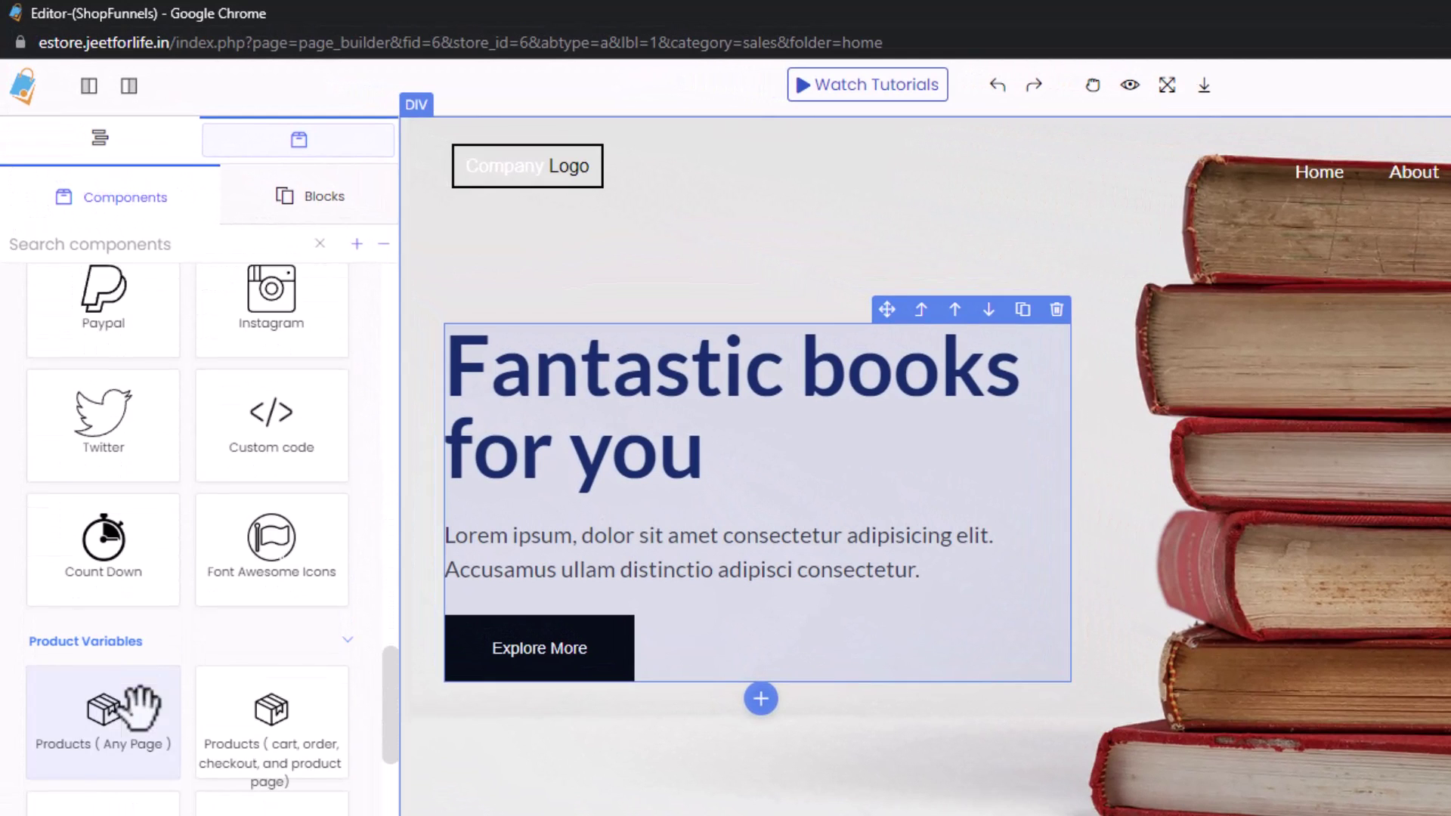
pyautogui.scroll(-5, 257, 741)
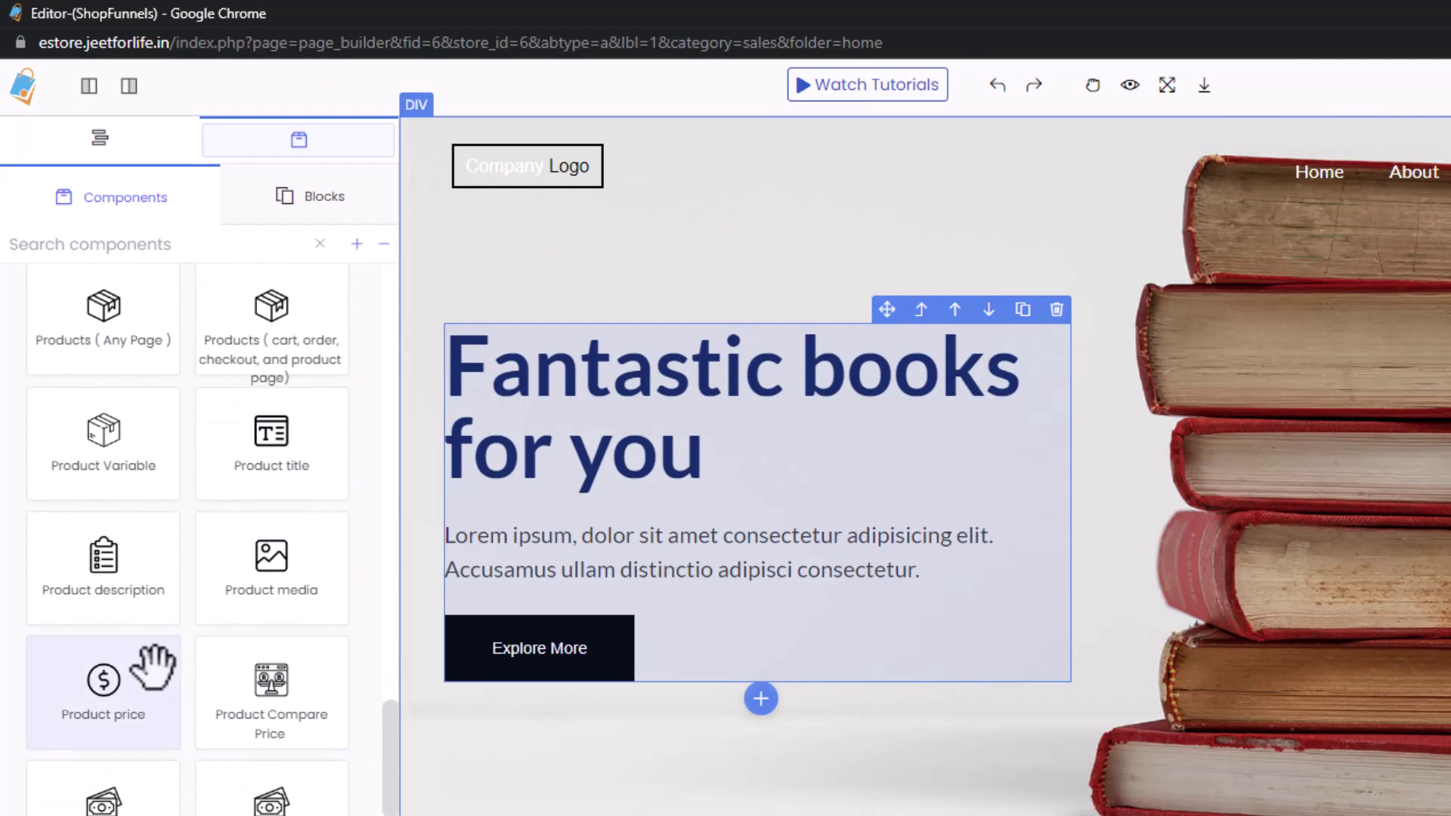
pyautogui.scroll(-8, 393, 790)
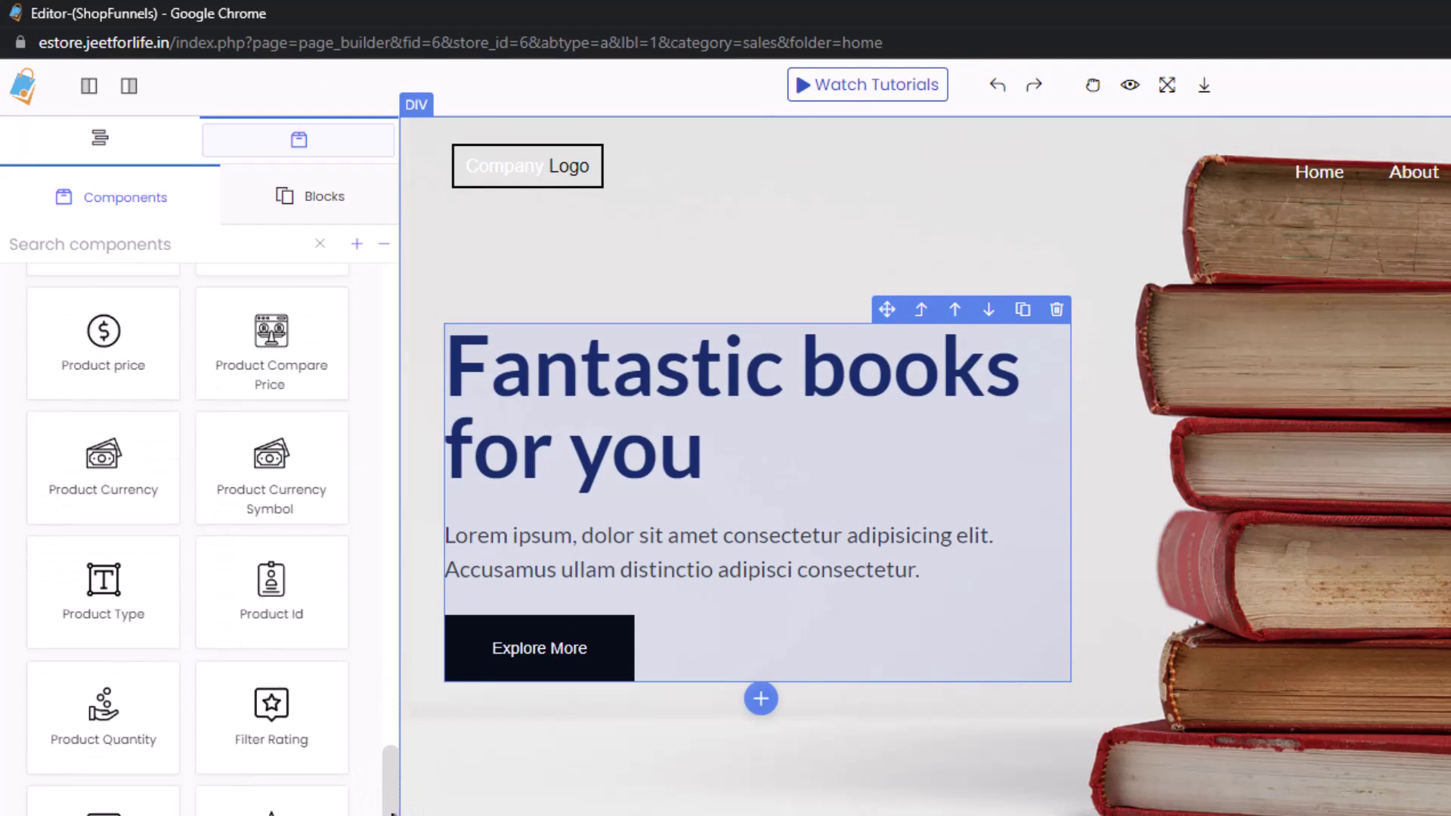
pyautogui.scroll(-10, 192, 539)
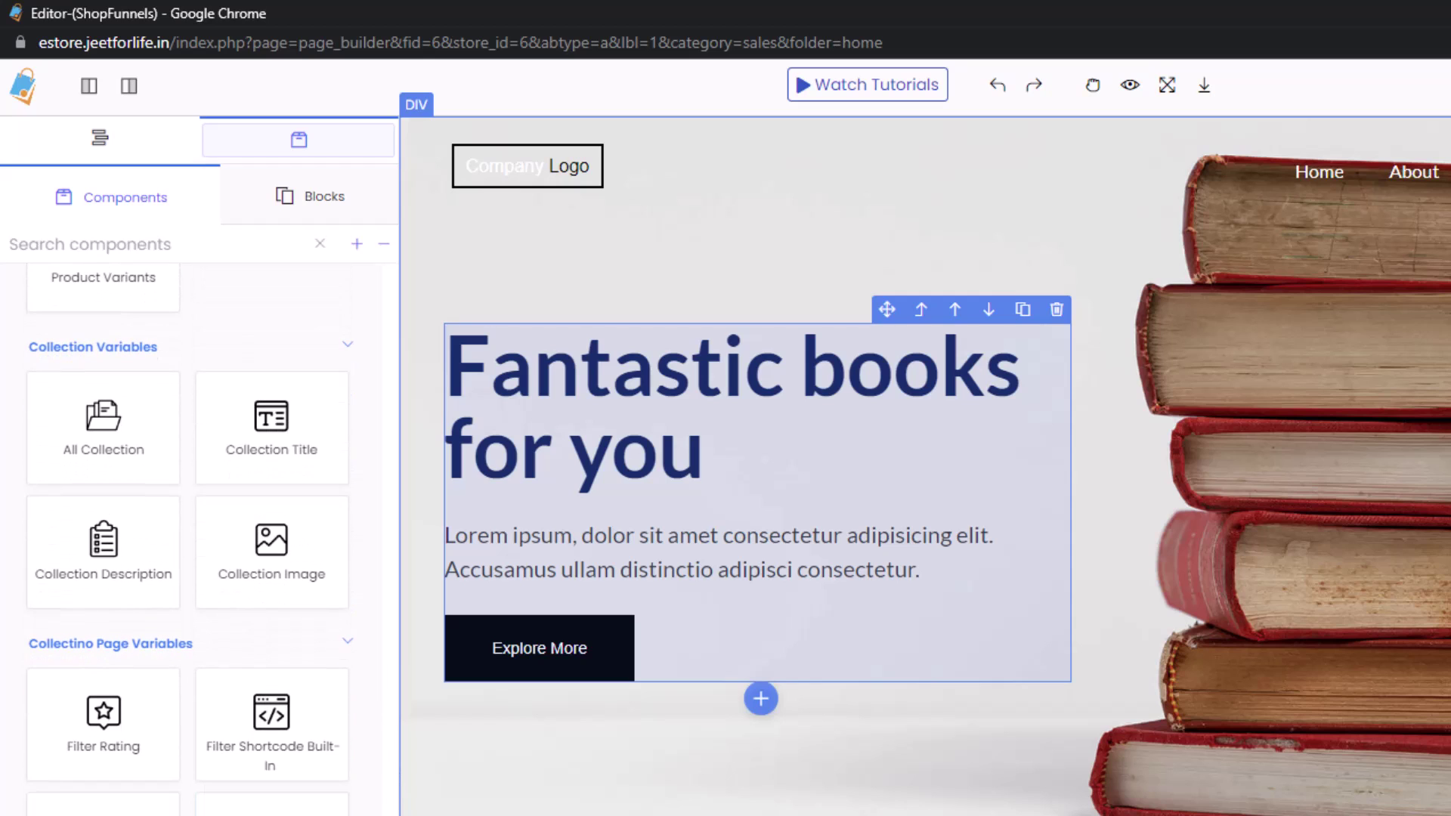
pyautogui.scroll(2, 189, 529)
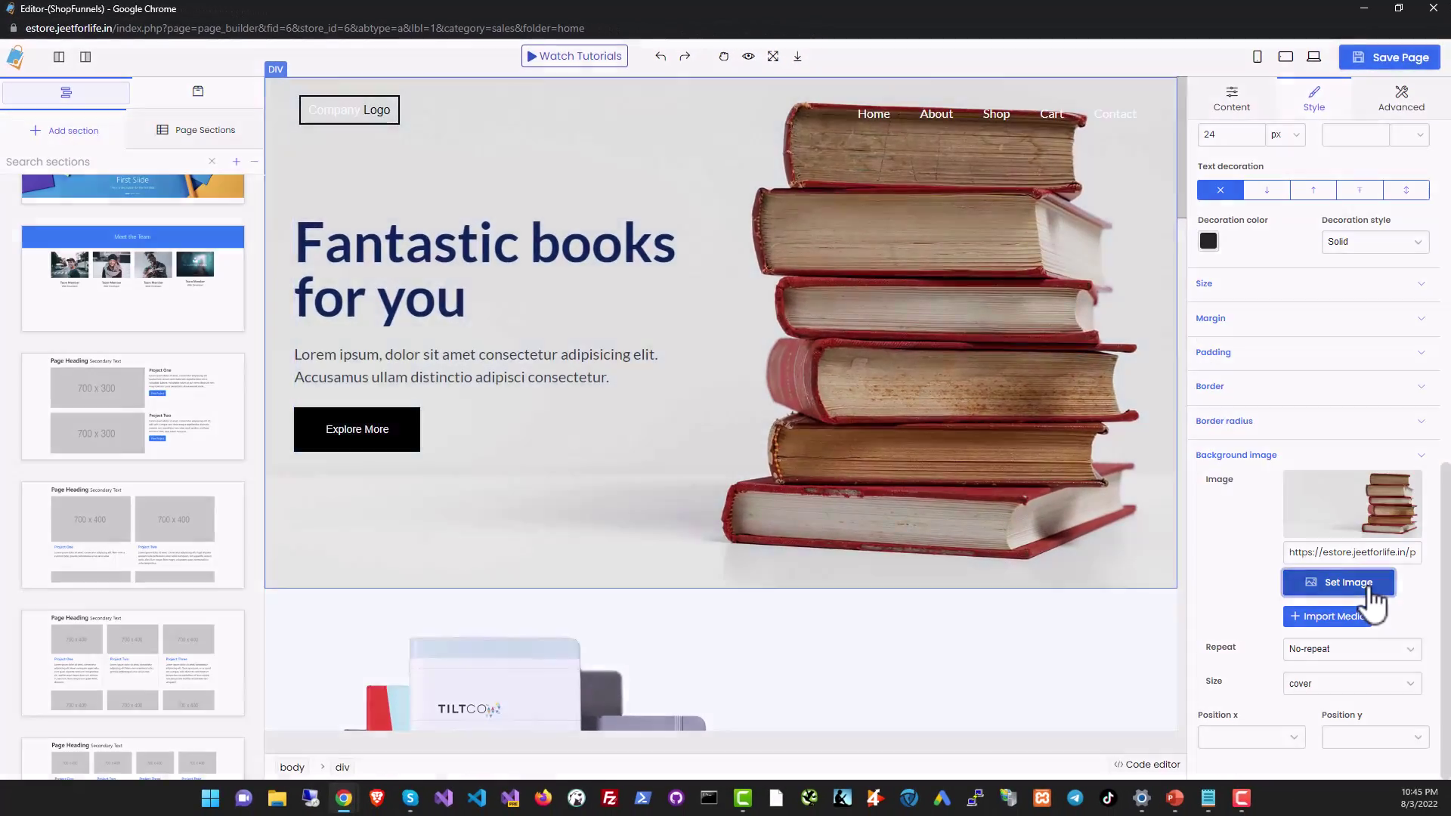
# Set 1.jpg as the hero background and change the subtitle to 'Let's learn under the stars!'
pyautogui.click(1346, 583)
pyautogui.click(173, 195)
pyautogui.click(1359, 496)
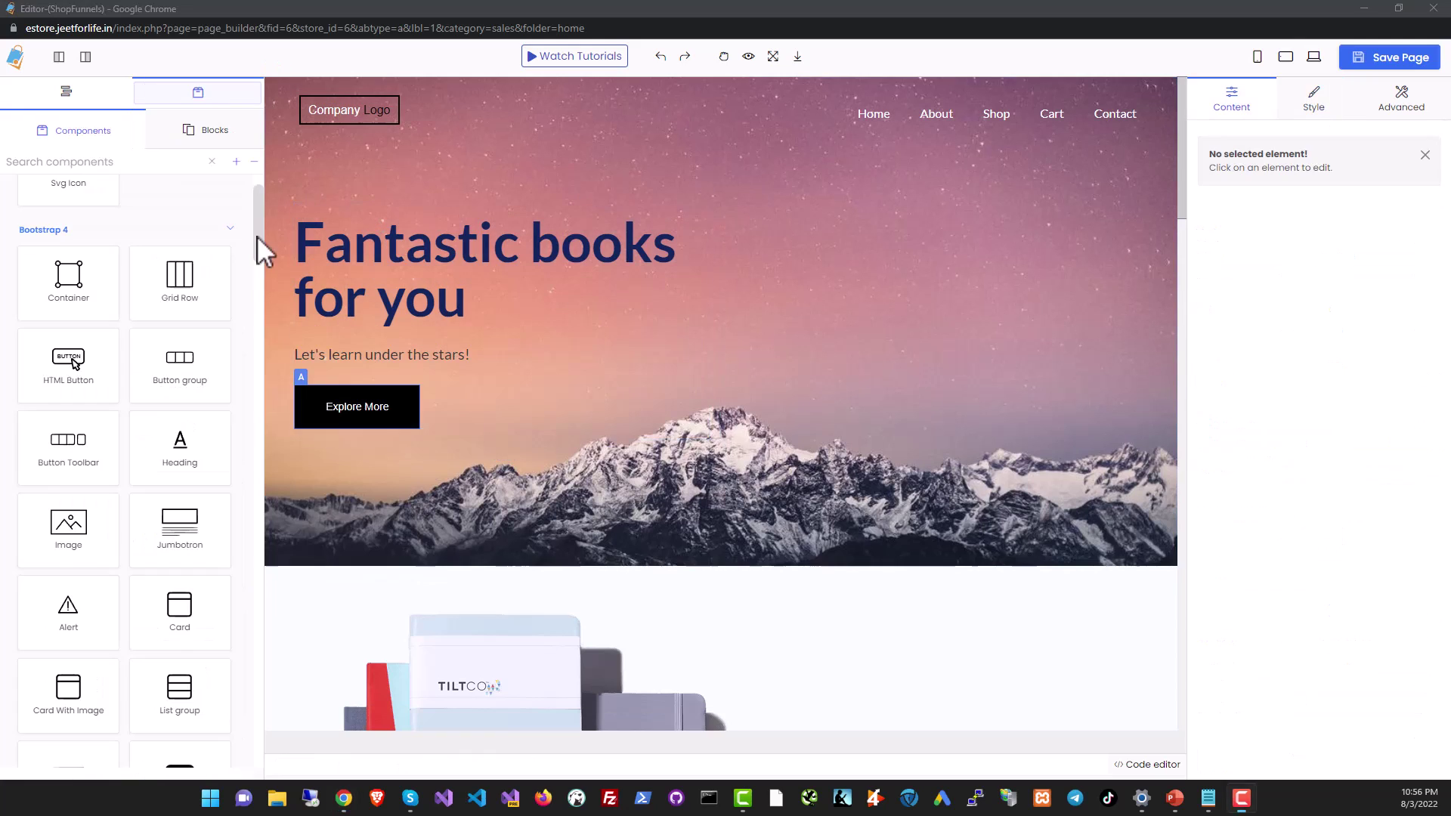
pyautogui.moveTo(257, 236)
pyautogui.mouseDown()
pyautogui.moveTo(254, 266)
pyautogui.moveTo(267, 236)
pyautogui.mouseUp()
# Browse the ready-made Blocks and Sections layouts, then open Store Content > Customers
pyautogui.click(206, 130)
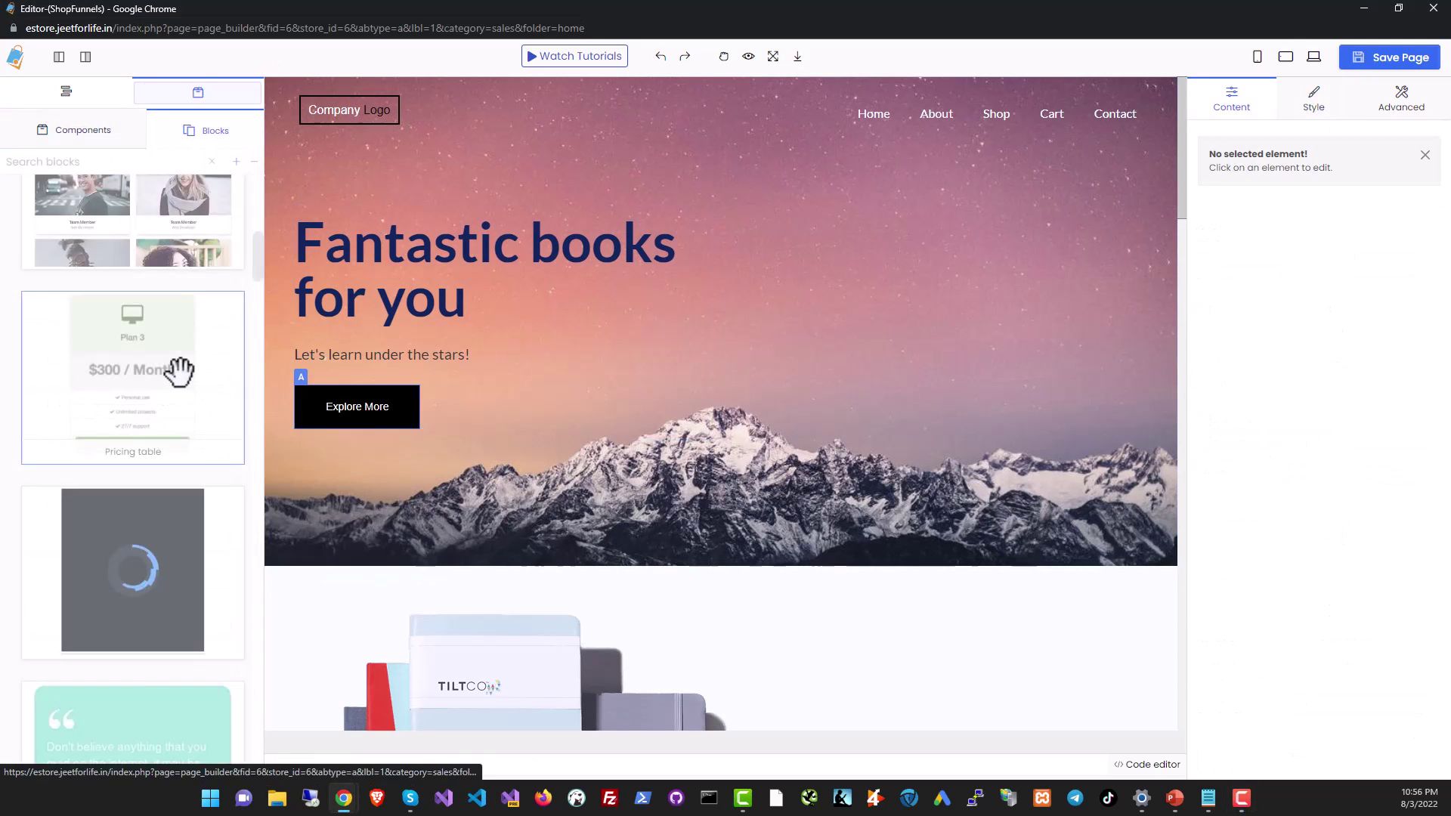
pyautogui.scroll(-10, 179, 372)
pyautogui.scroll(-5, 178, 368)
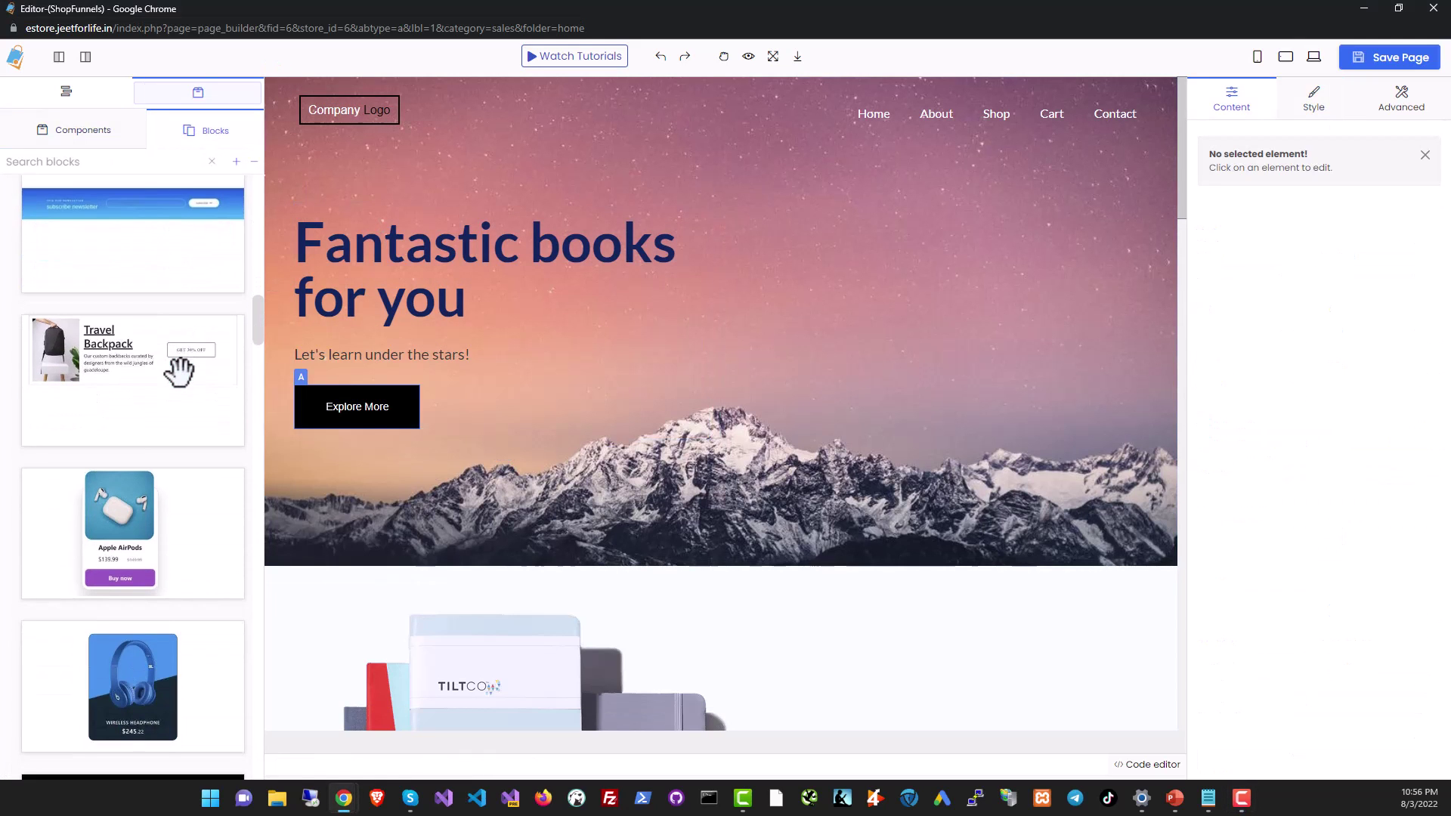
pyautogui.click(76, 95)
pyautogui.scroll(-3, 129, 318)
pyautogui.scroll(-4, 130, 303)
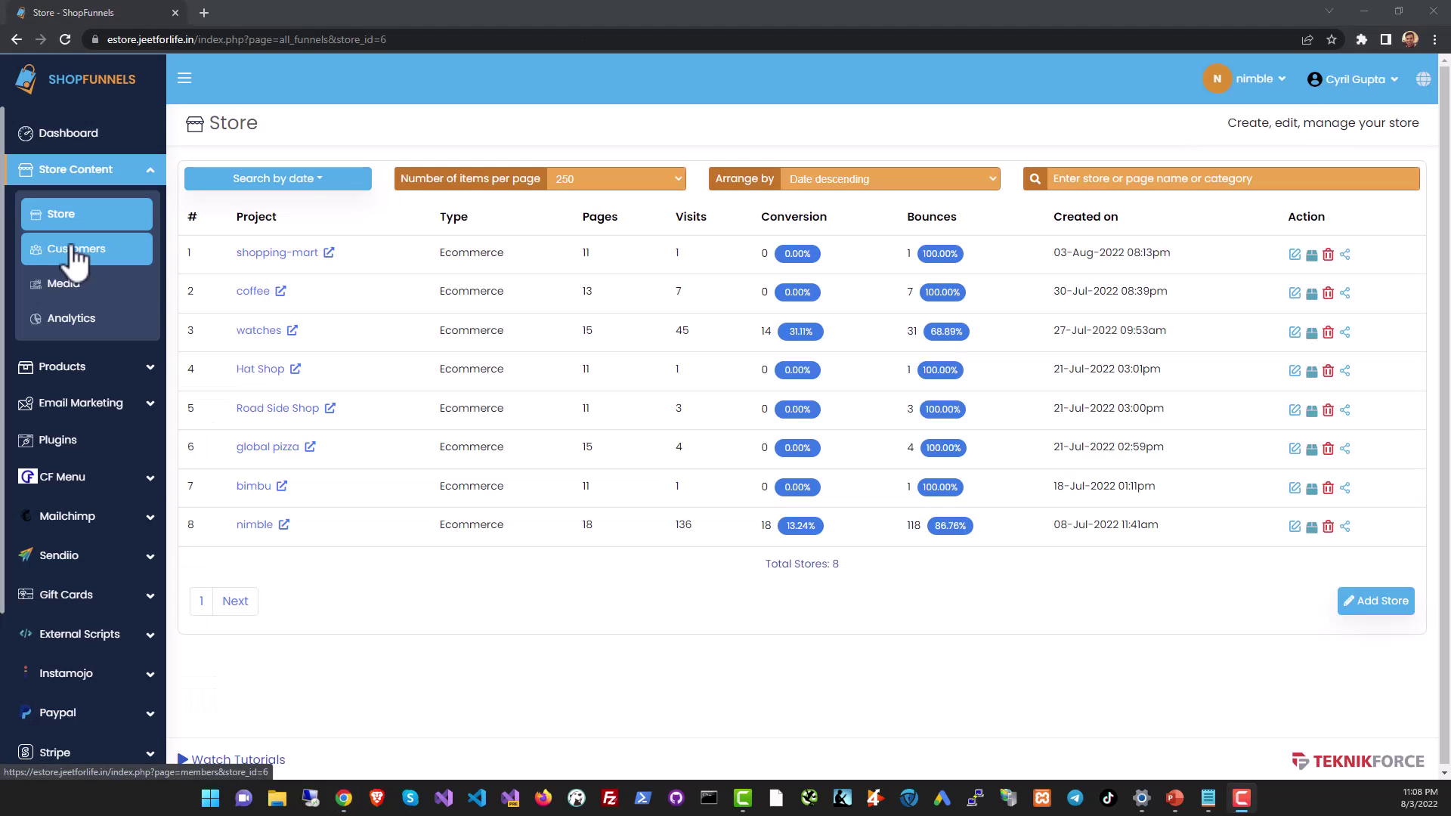
pyautogui.click(83, 257)
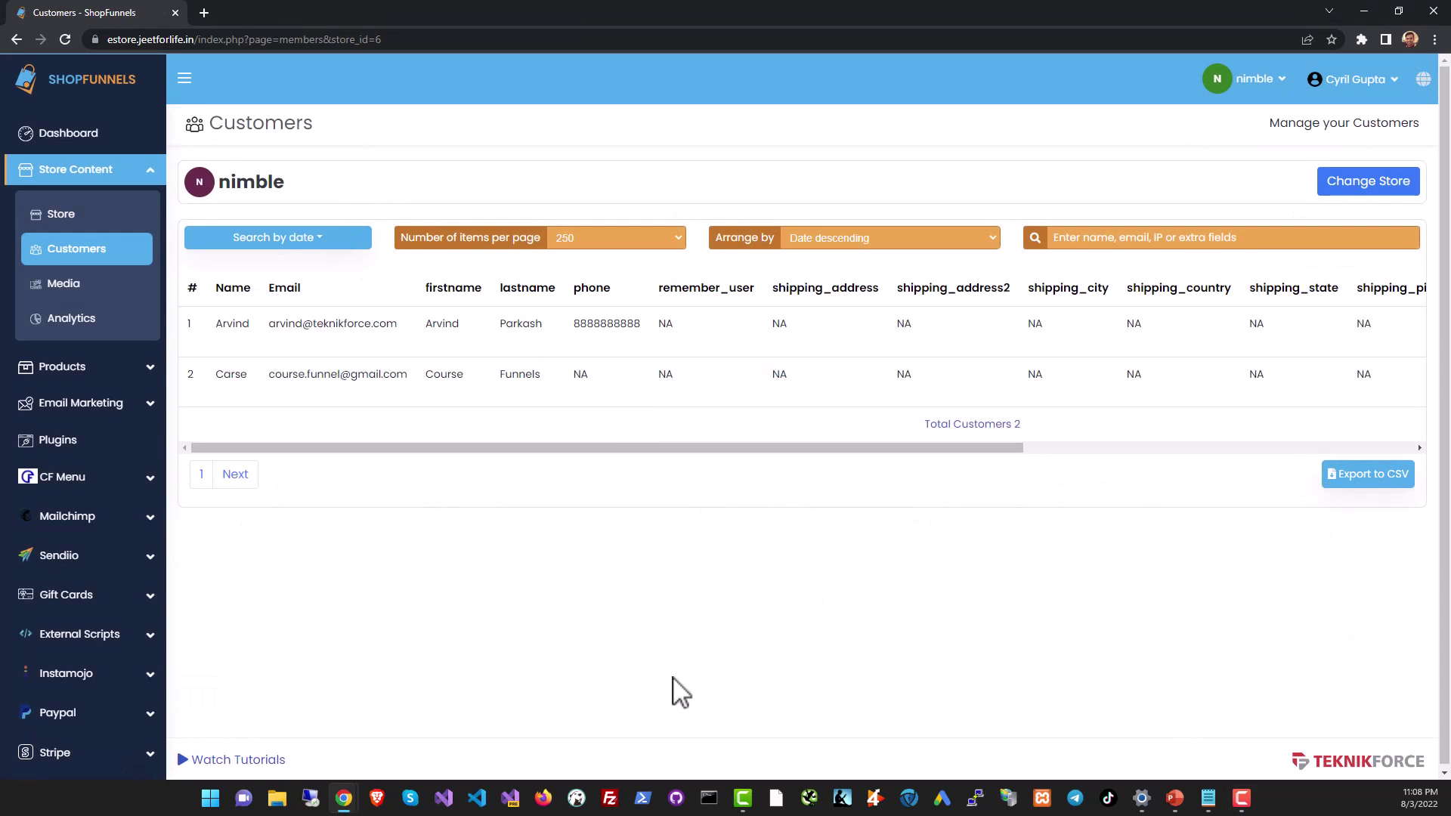
# Try the Customers date-range filter and search field without filtering, then open the Media library
pyautogui.click(316, 242)
pyautogui.click(535, 532)
pyautogui.click(1148, 238)
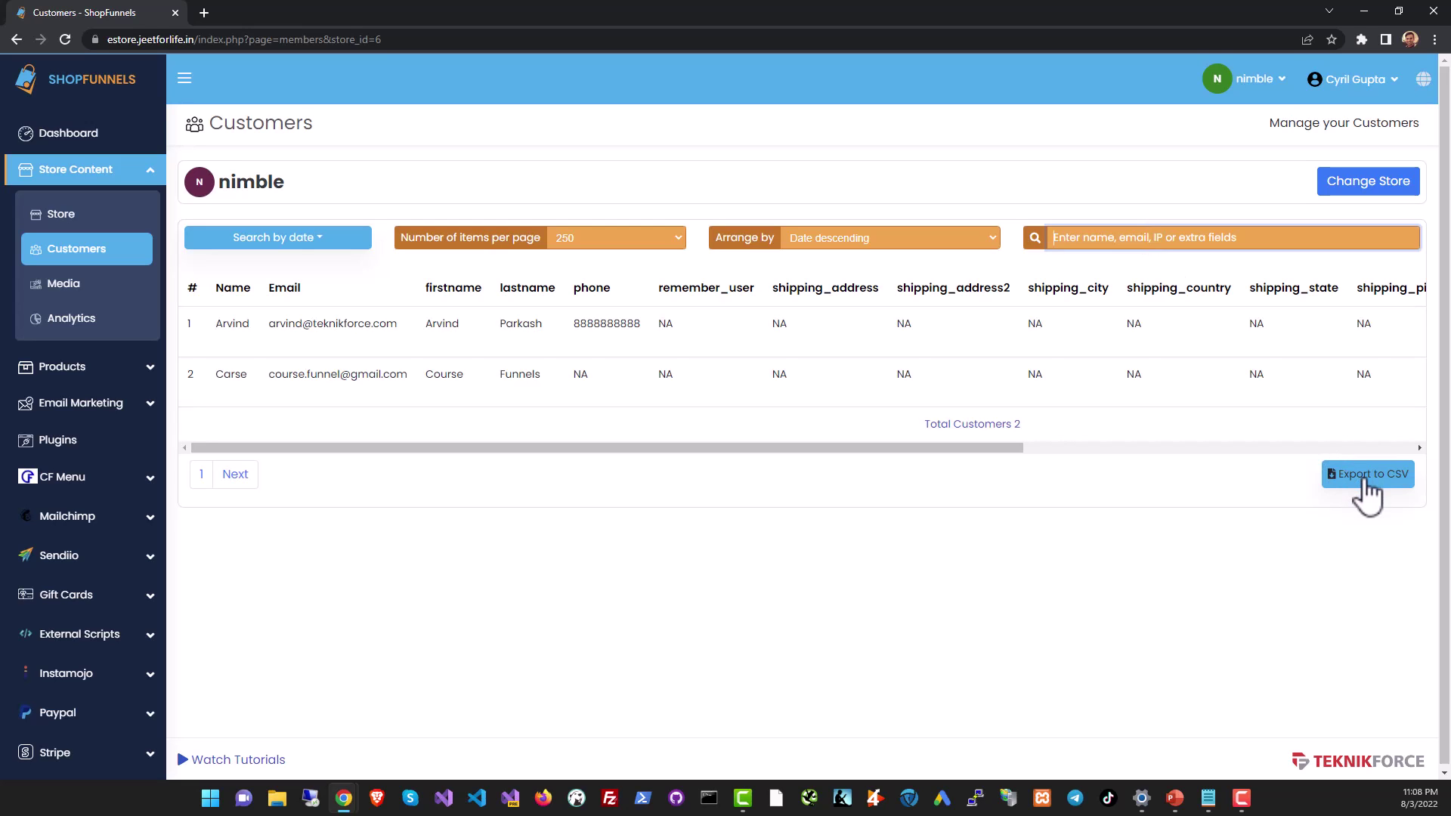
pyautogui.click(101, 300)
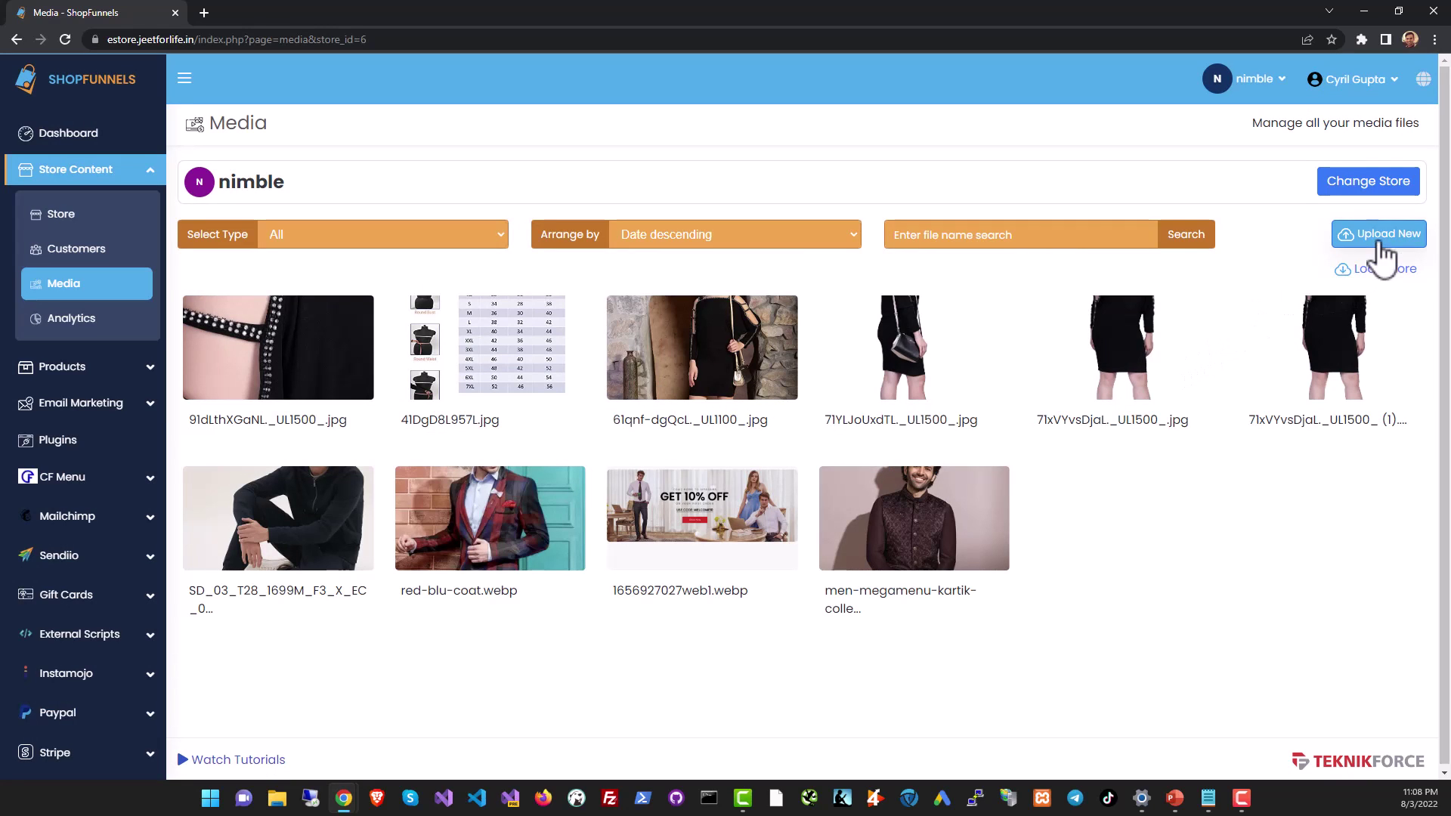
# Preview the Upload New panel on the Media page and return to the image grid
pyautogui.click(1377, 240)
pyautogui.click(1408, 238)
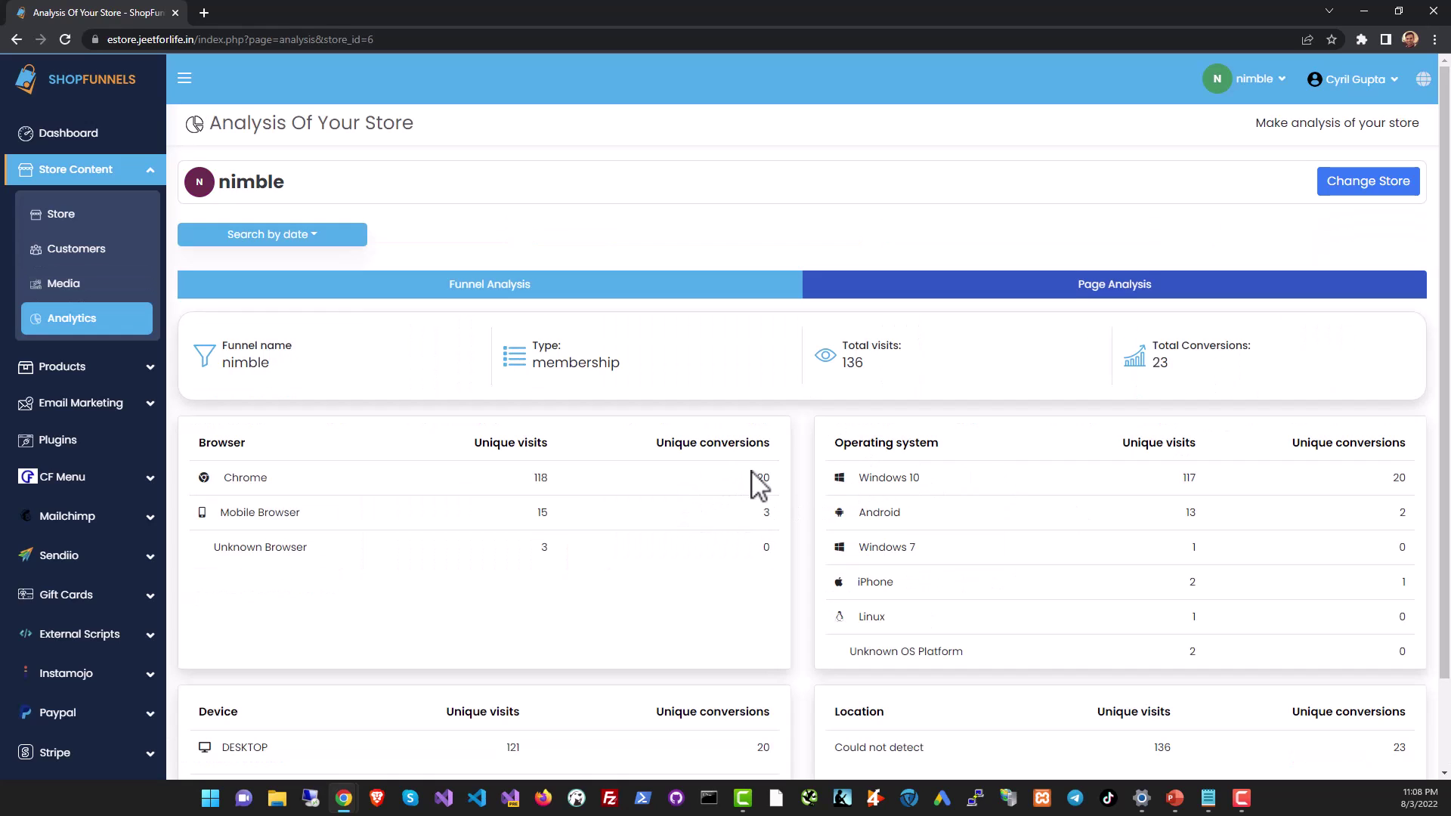
# Review the Funnel Analysis tables, highlighting the Windows-through-iPhone operating system figures
pyautogui.scroll(-2, 754, 484)
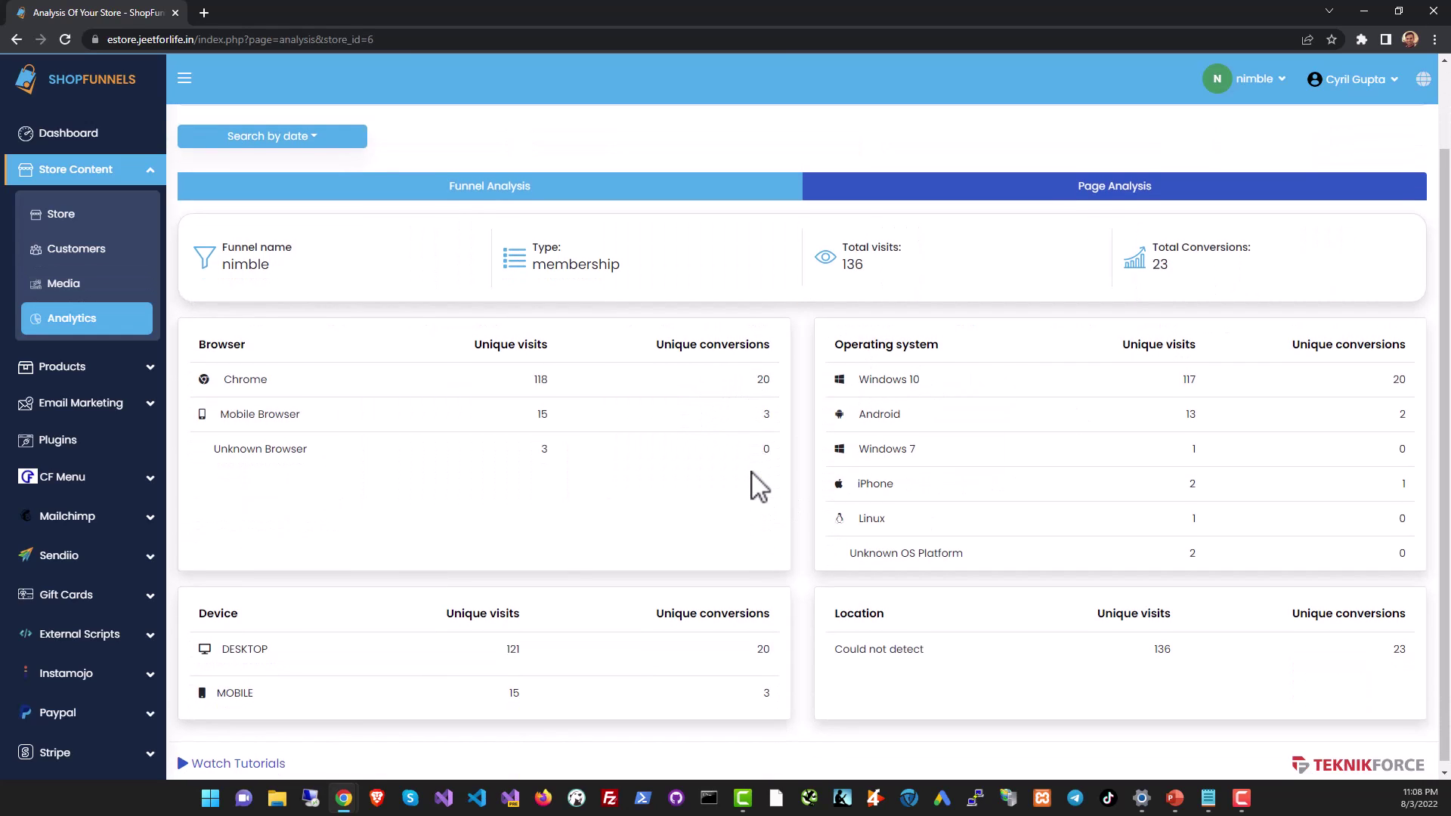
pyautogui.scroll(2, 768, 487)
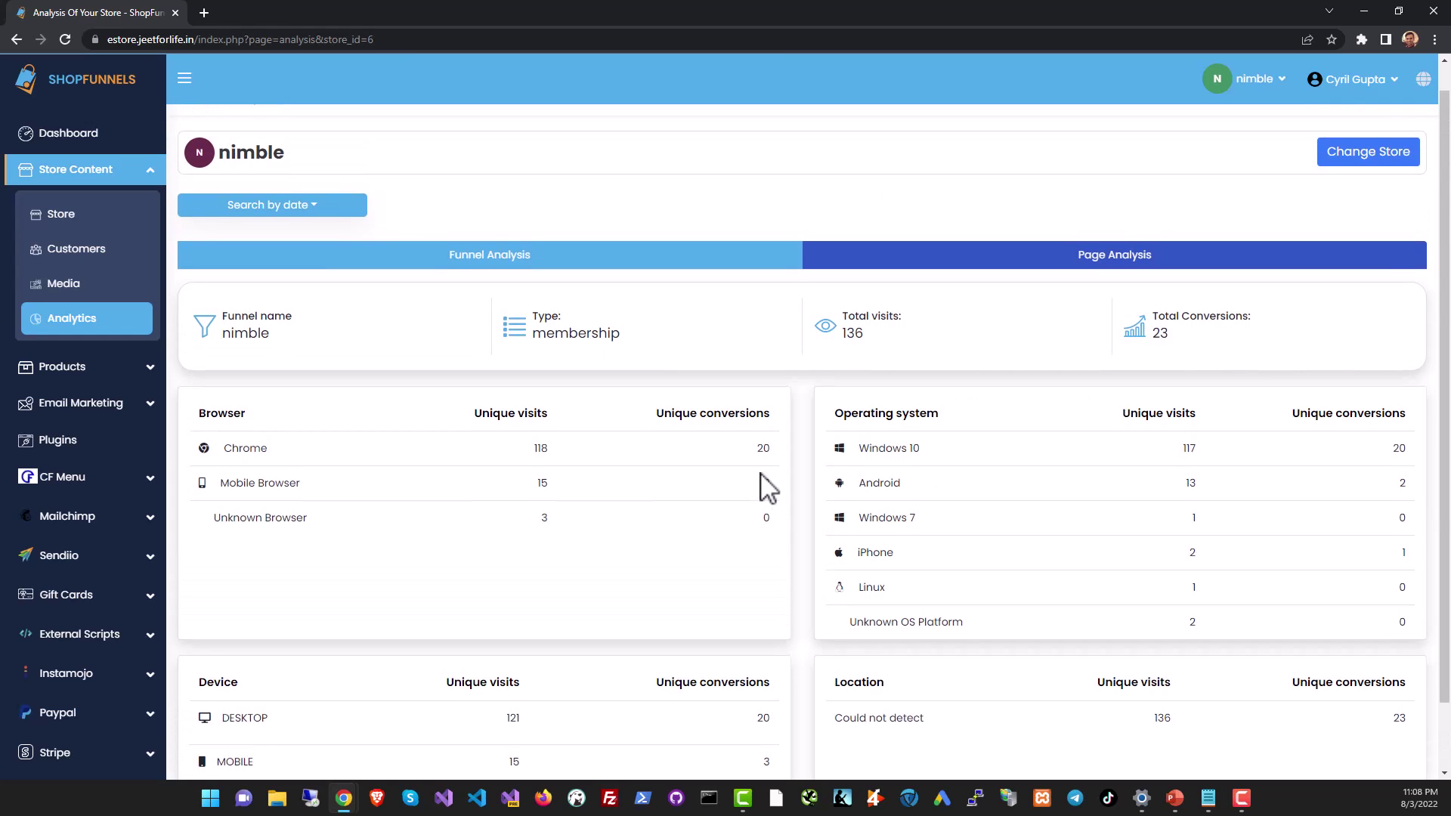
pyautogui.moveTo(886, 474); pyautogui.dragTo(944, 579)
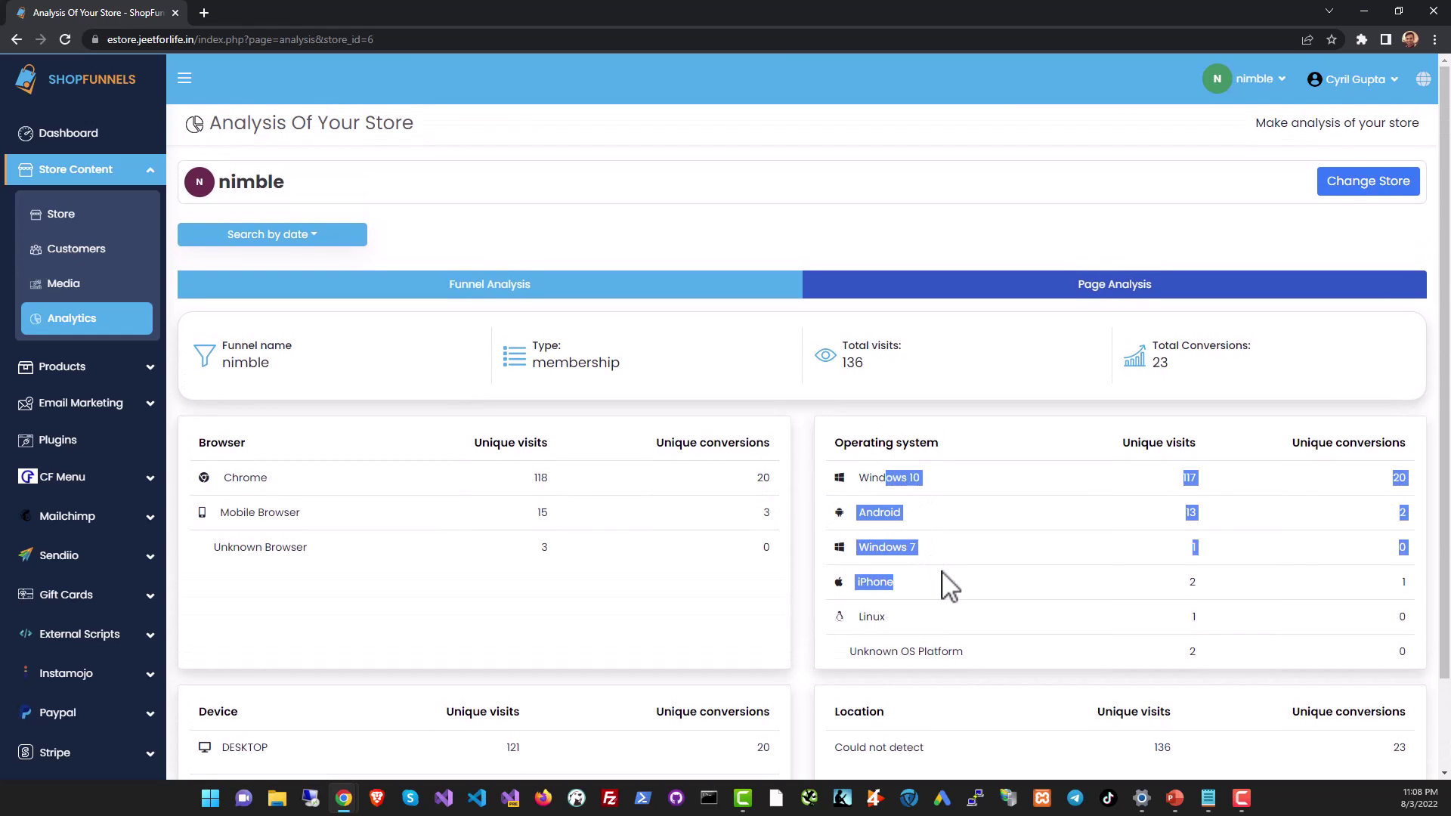
pyautogui.click(954, 601)
pyautogui.scroll(-2, 594, 533)
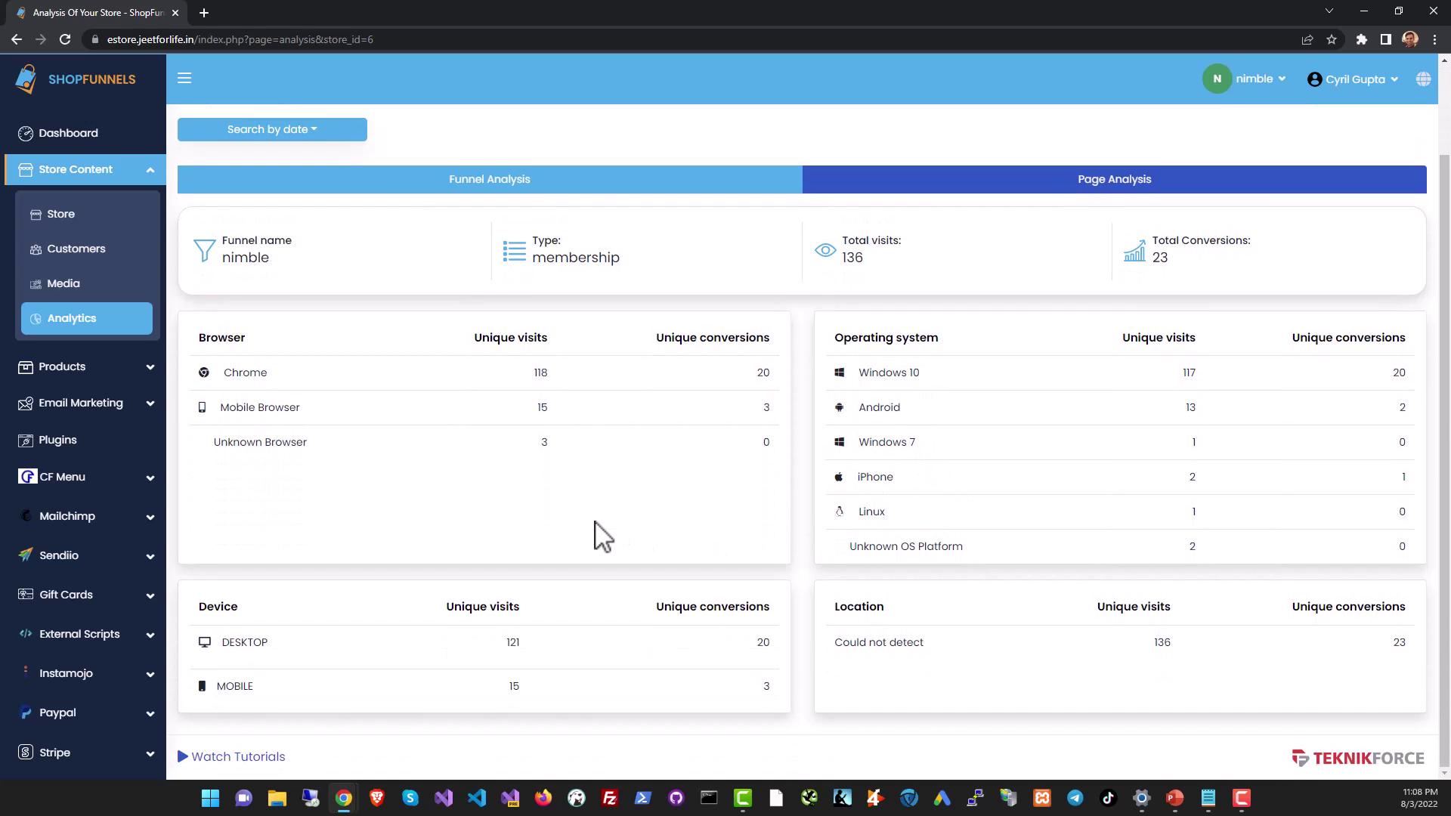
pyautogui.scroll(2, 597, 533)
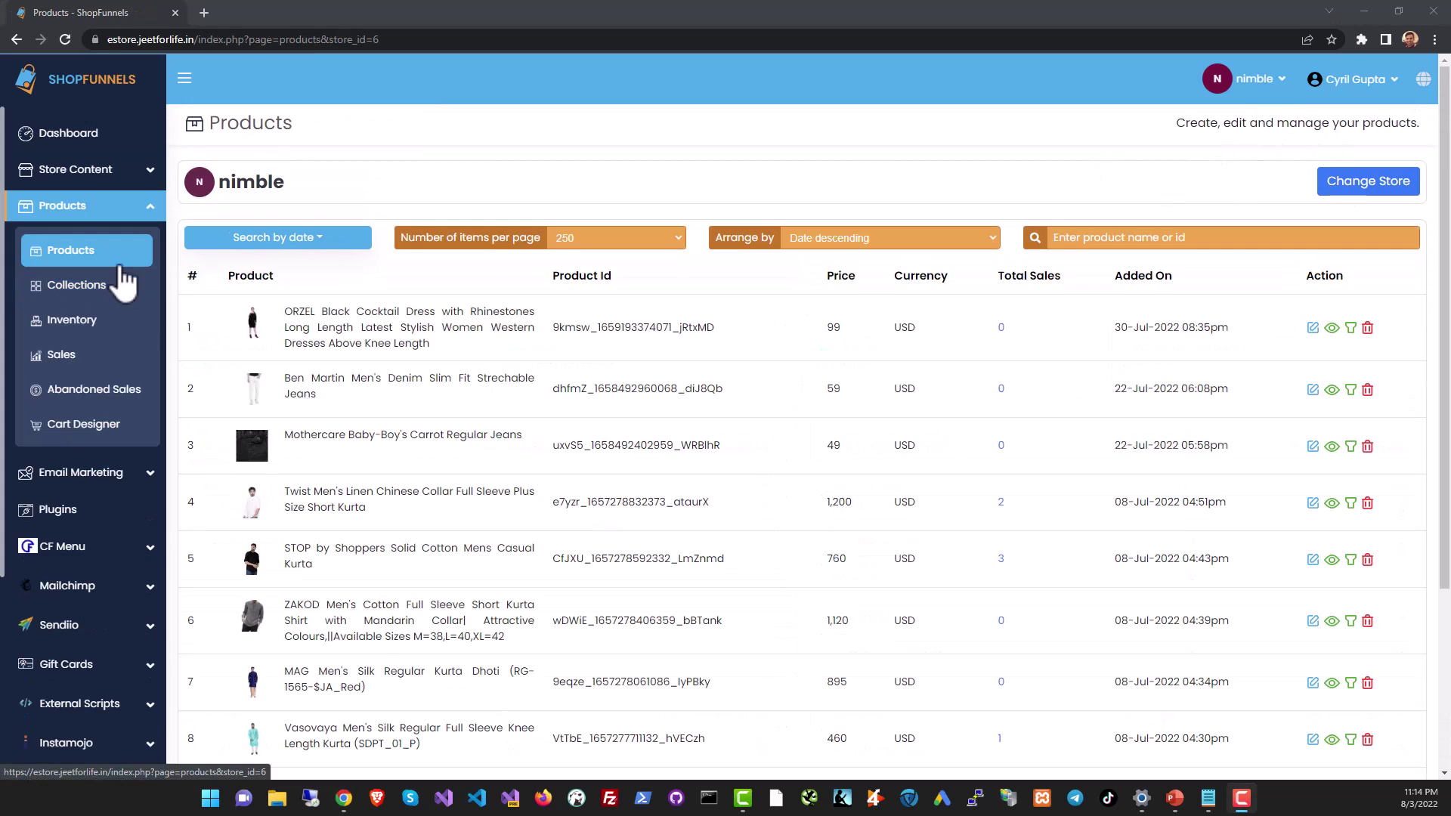
# Scroll the Products list and open the ORZEL black cocktail dress for editing
pyautogui.scroll(-1, 424, 355)
pyautogui.scroll(-3, 470, 380)
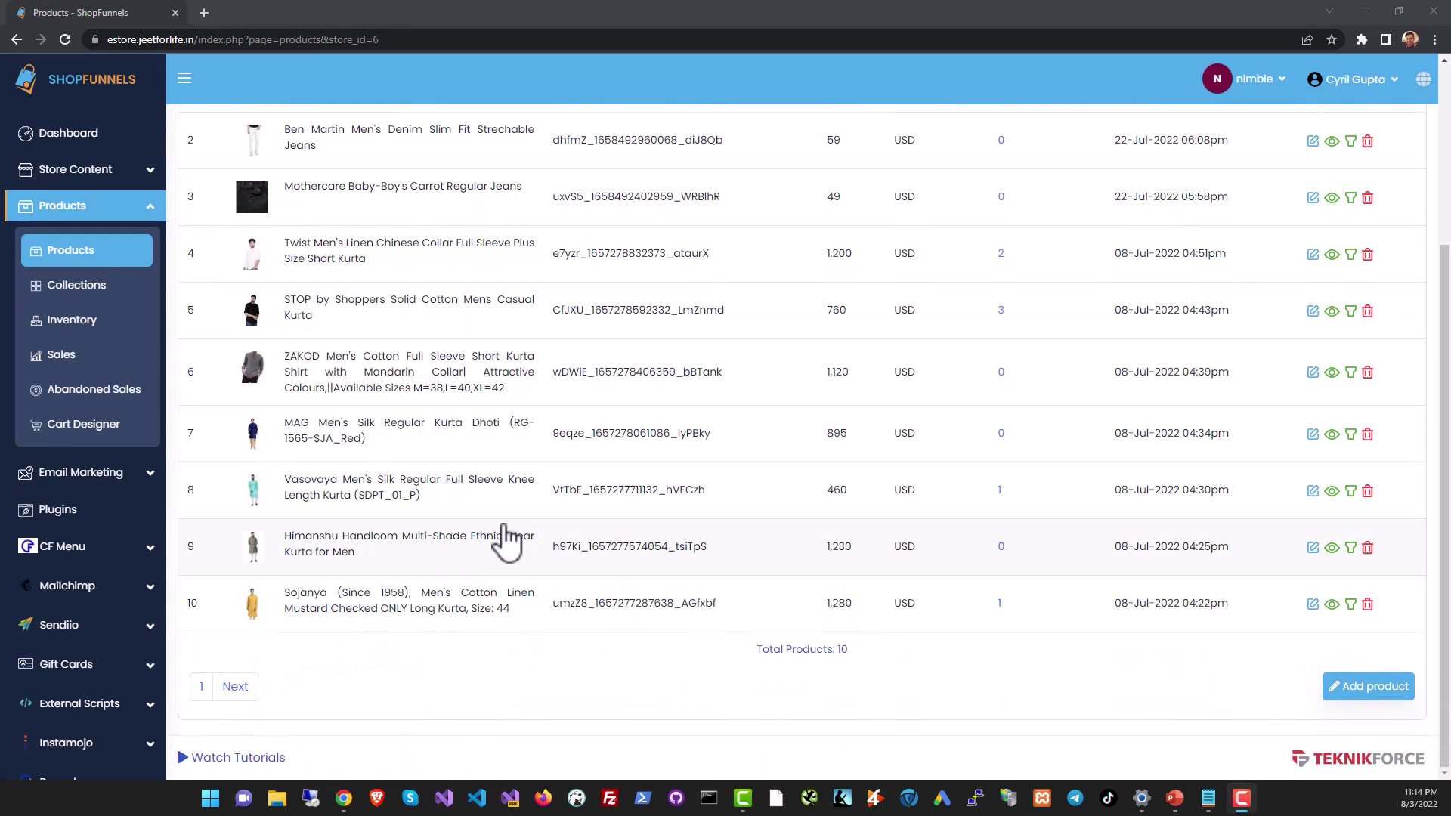
pyautogui.scroll(3, 503, 542)
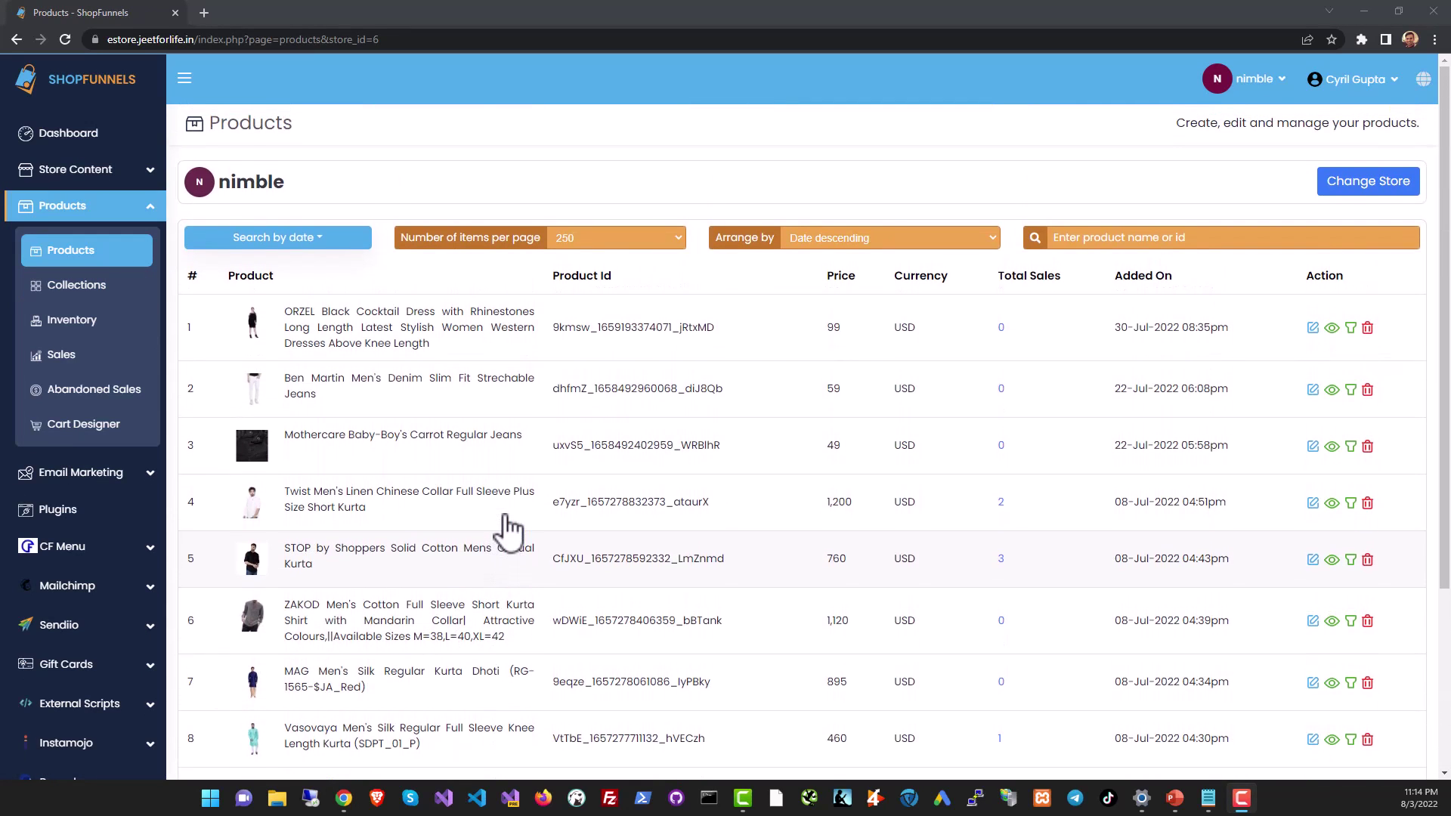
pyautogui.scroll(-1, 520, 510)
pyautogui.scroll(-3, 520, 510)
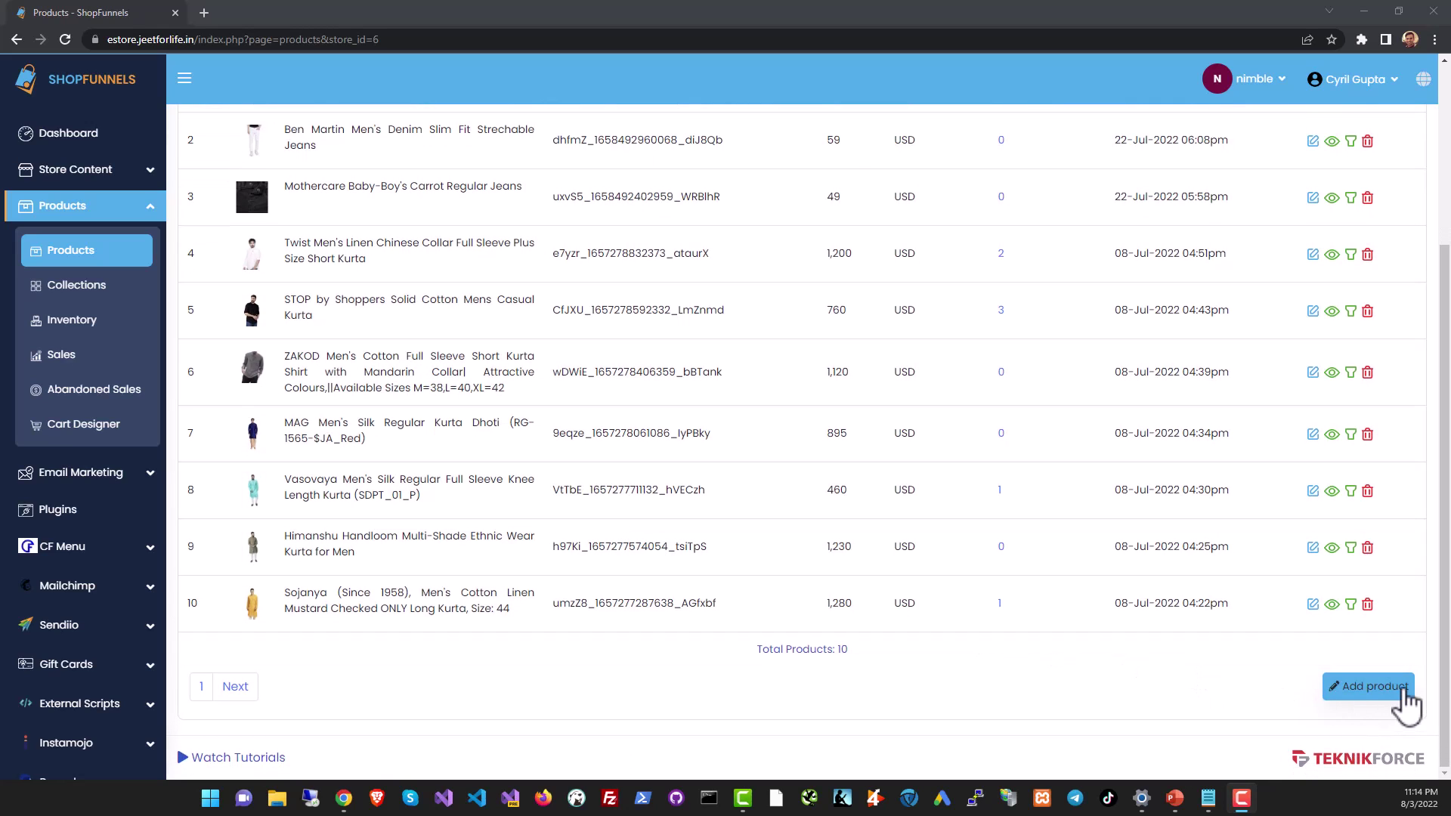
pyautogui.scroll(3, 1277, 425)
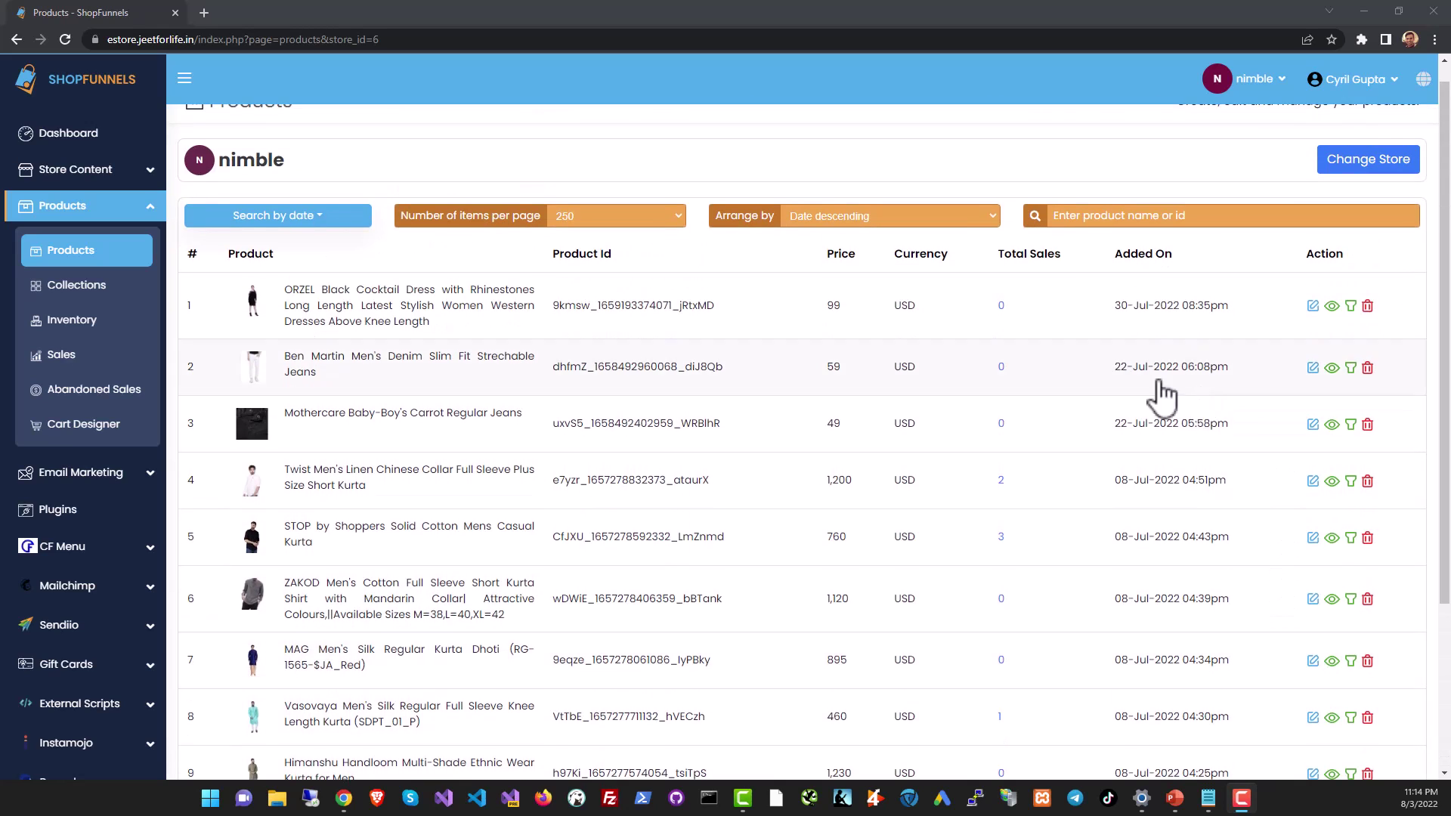
pyautogui.click(1312, 310)
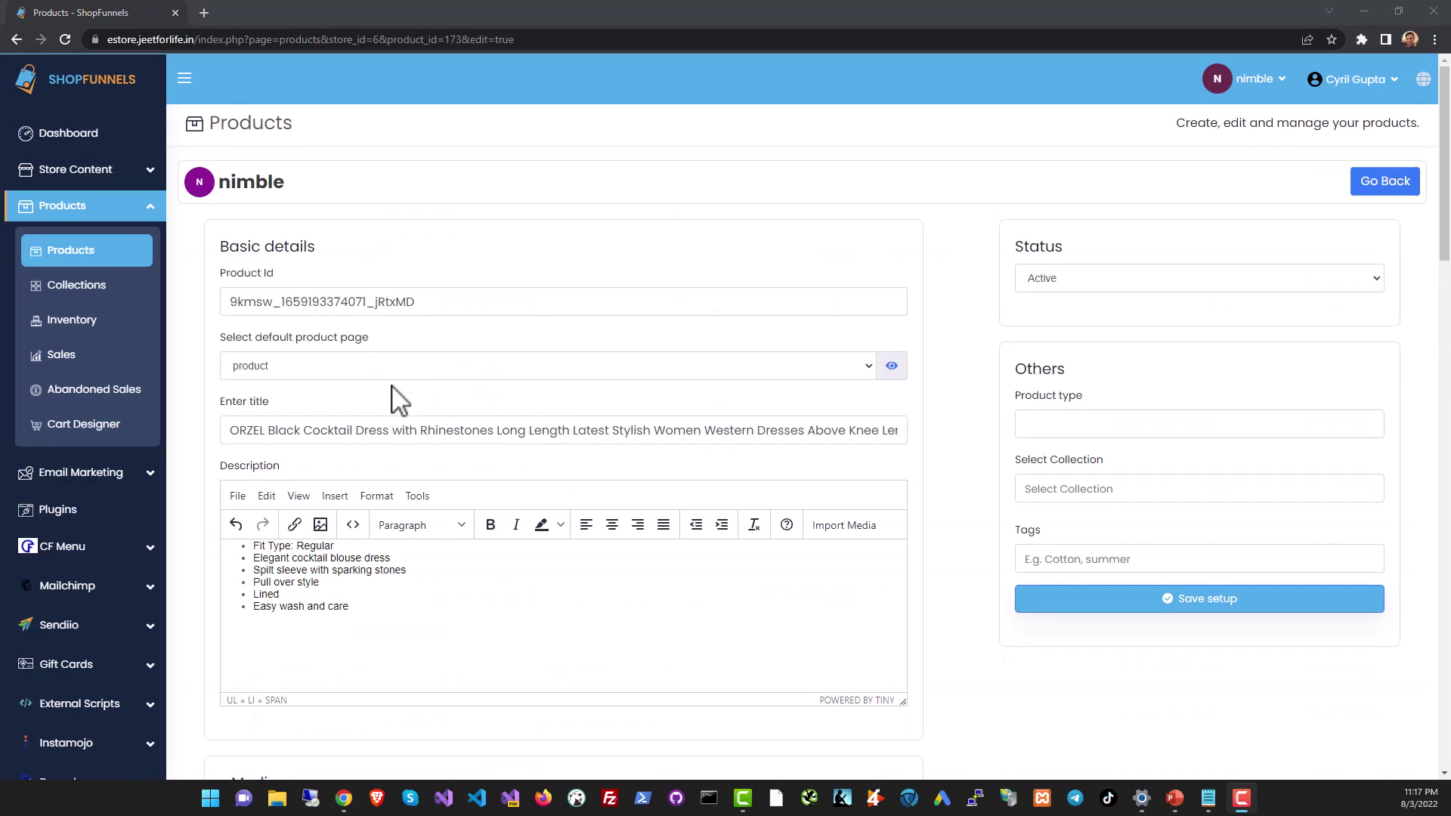
# Review the dress's basic details, default product page options, media and per-order quantity choices unchanged
pyautogui.scroll(-2, 398, 401)
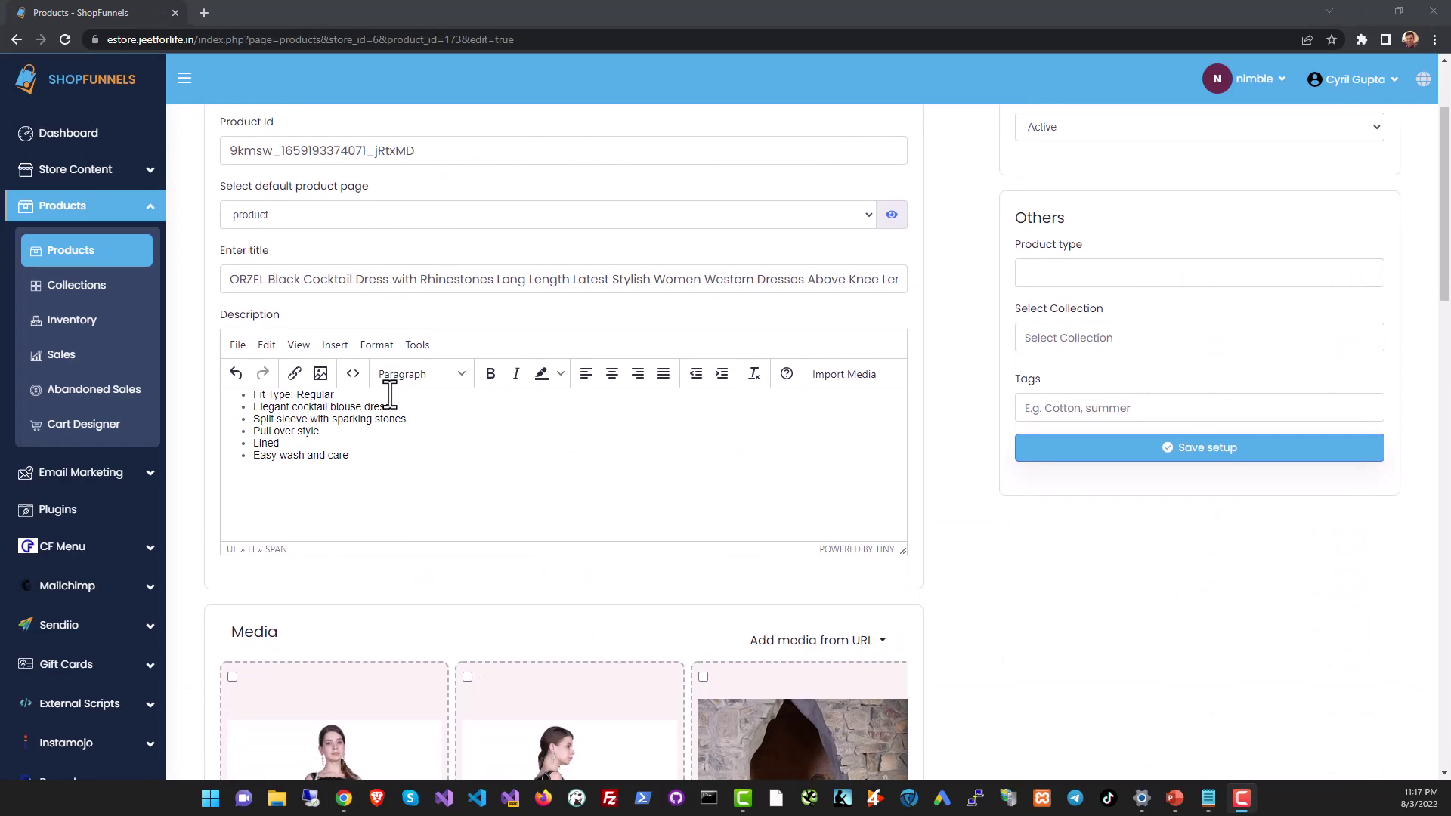
pyautogui.scroll(2, 324, 334)
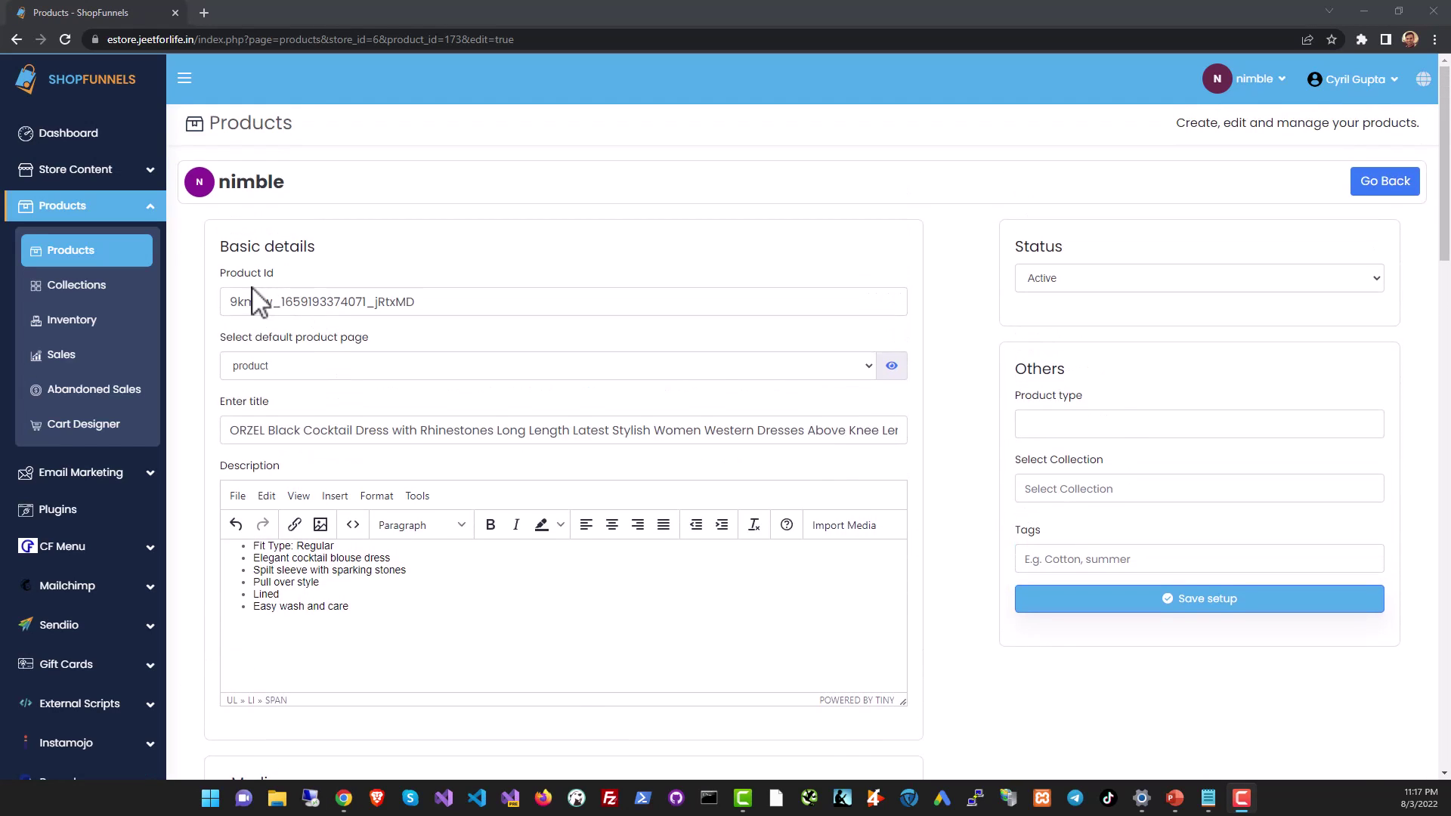
pyautogui.click(310, 364)
pyautogui.click(311, 365)
pyautogui.click(323, 368)
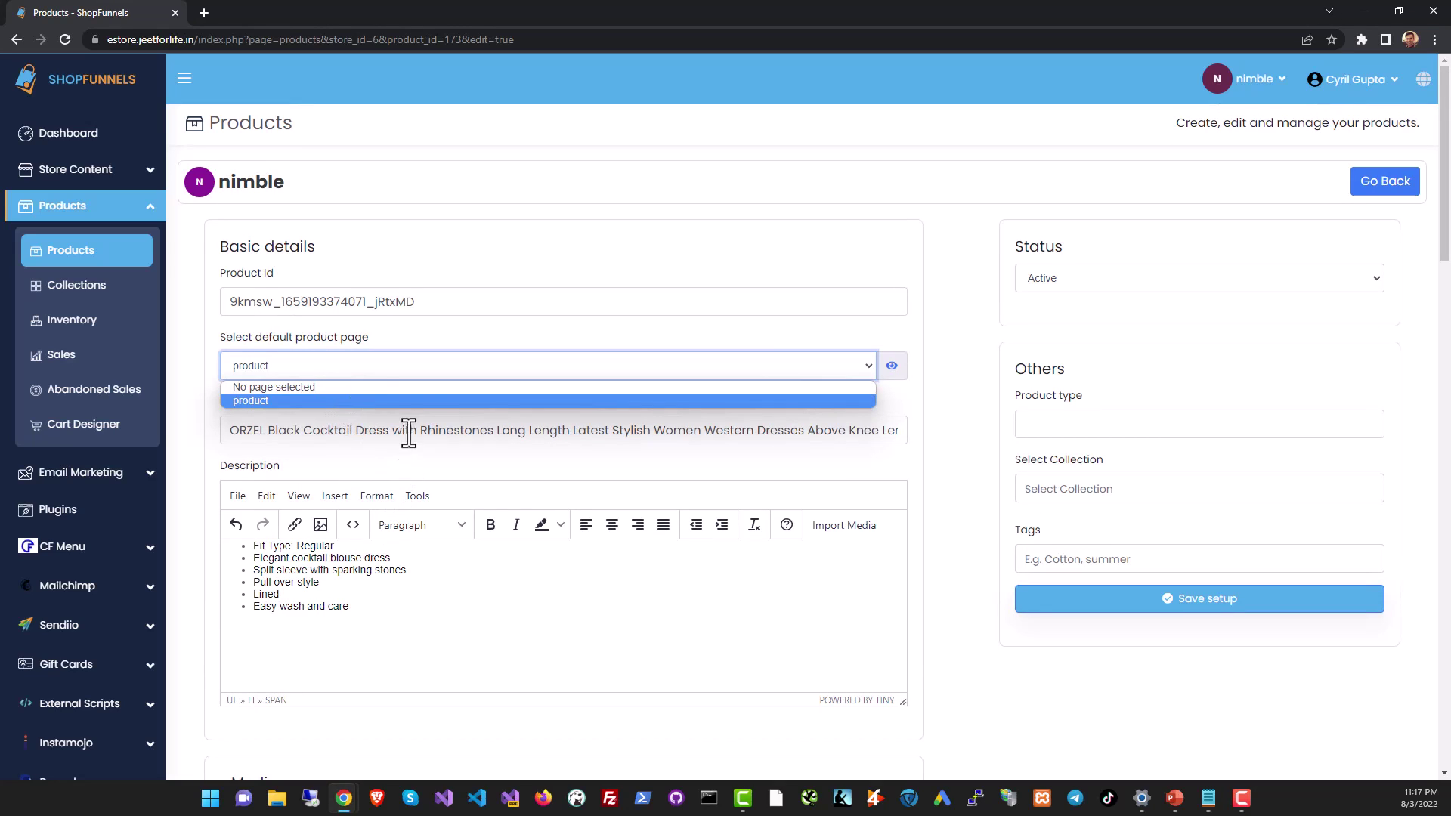
pyautogui.scroll(-2, 408, 434)
pyautogui.moveTo(389, 475); pyautogui.dragTo(232, 391)
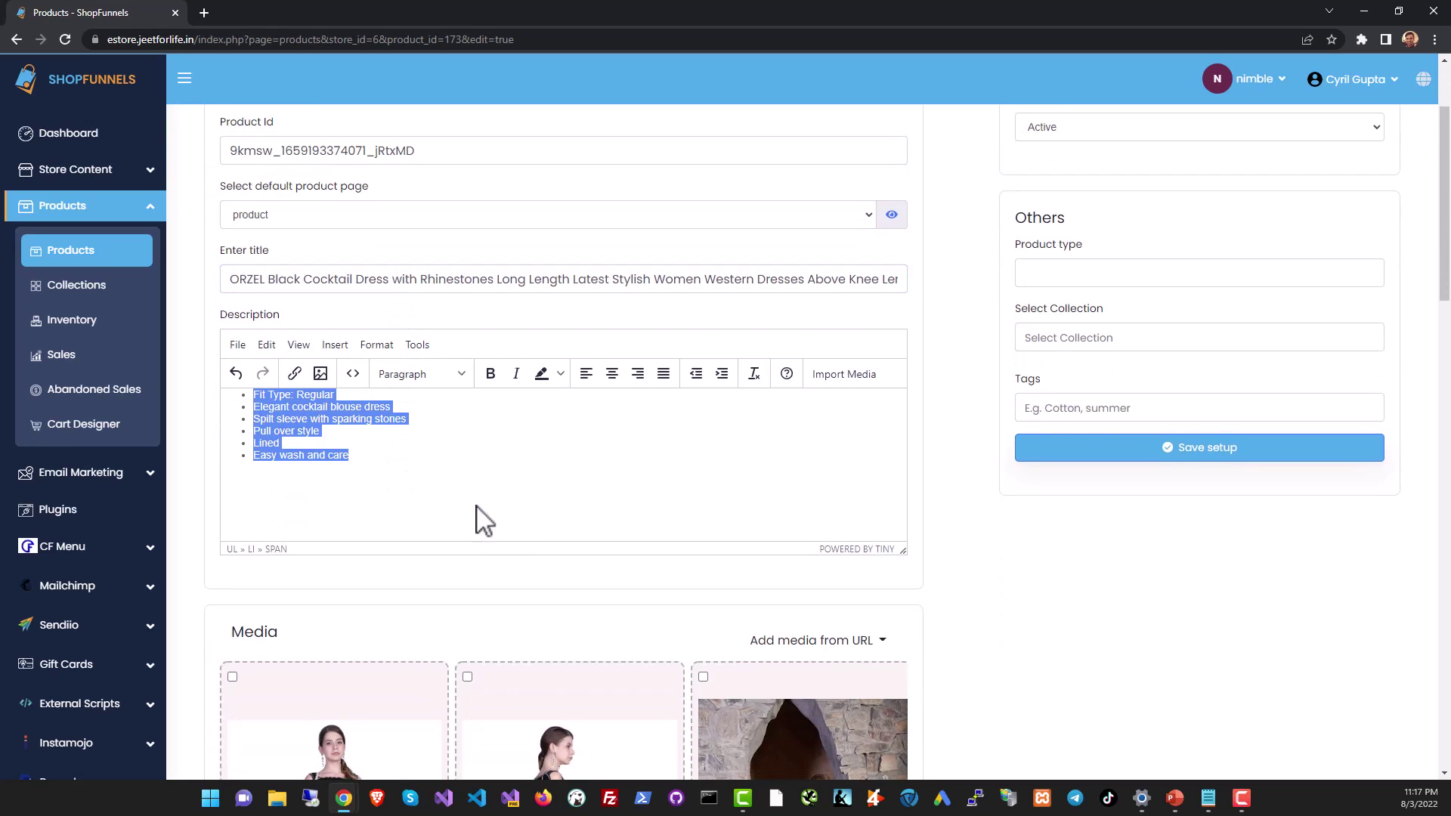
pyautogui.scroll(-6, 510, 508)
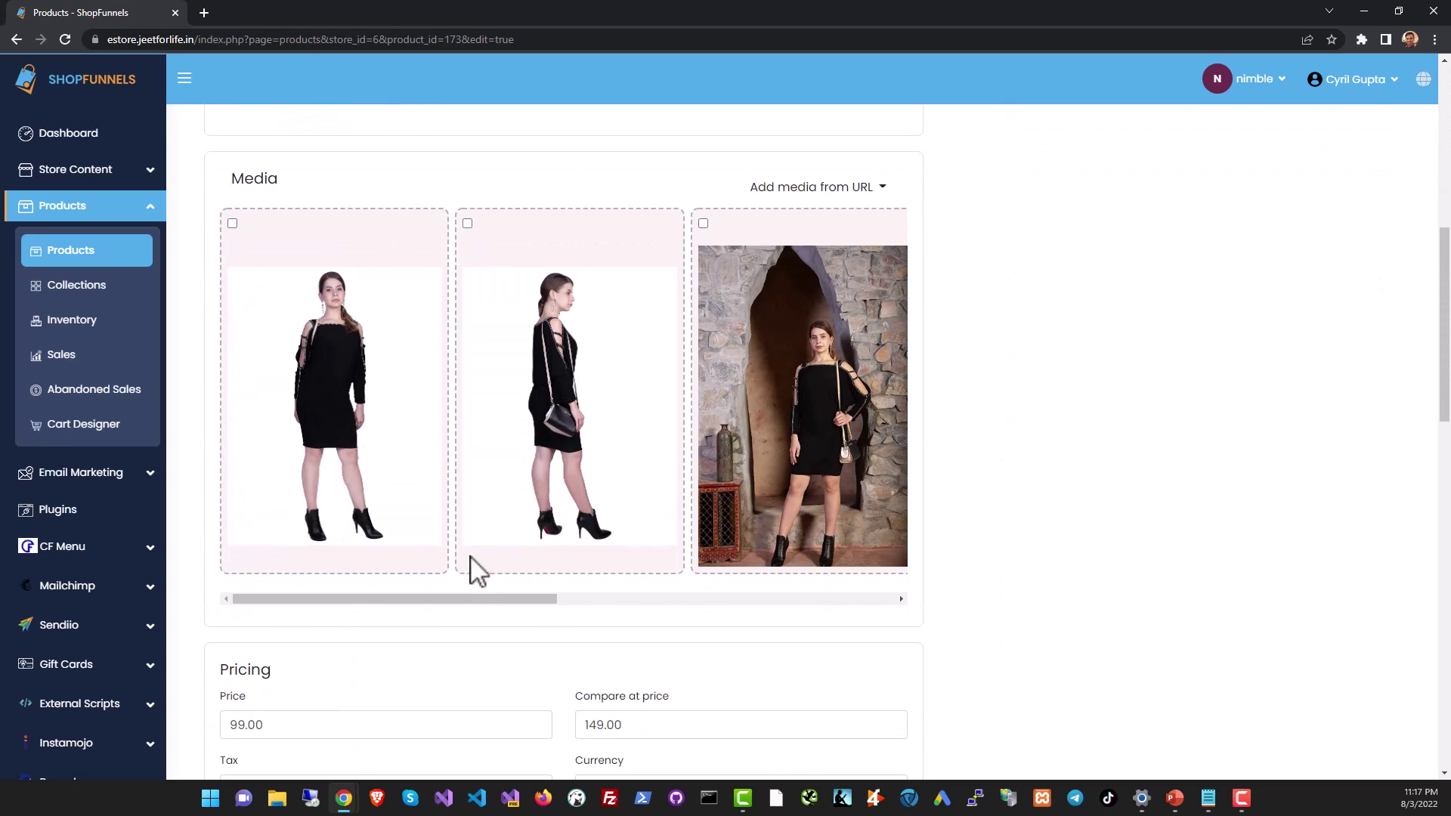
pyautogui.moveTo(468, 597); pyautogui.dragTo(389, 602)
pyautogui.scroll(-7, 347, 561)
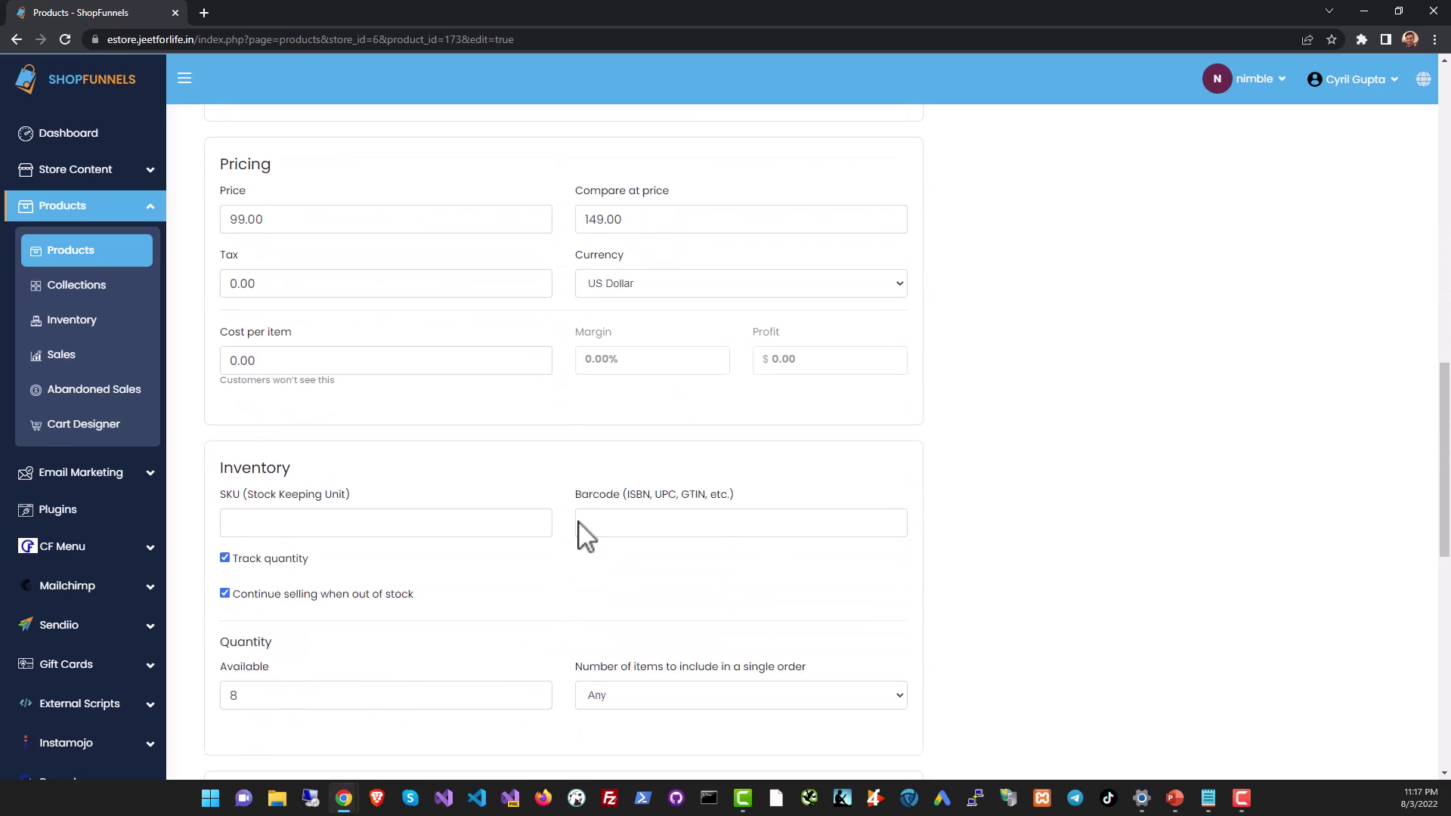
pyautogui.scroll(-4, 265, 495)
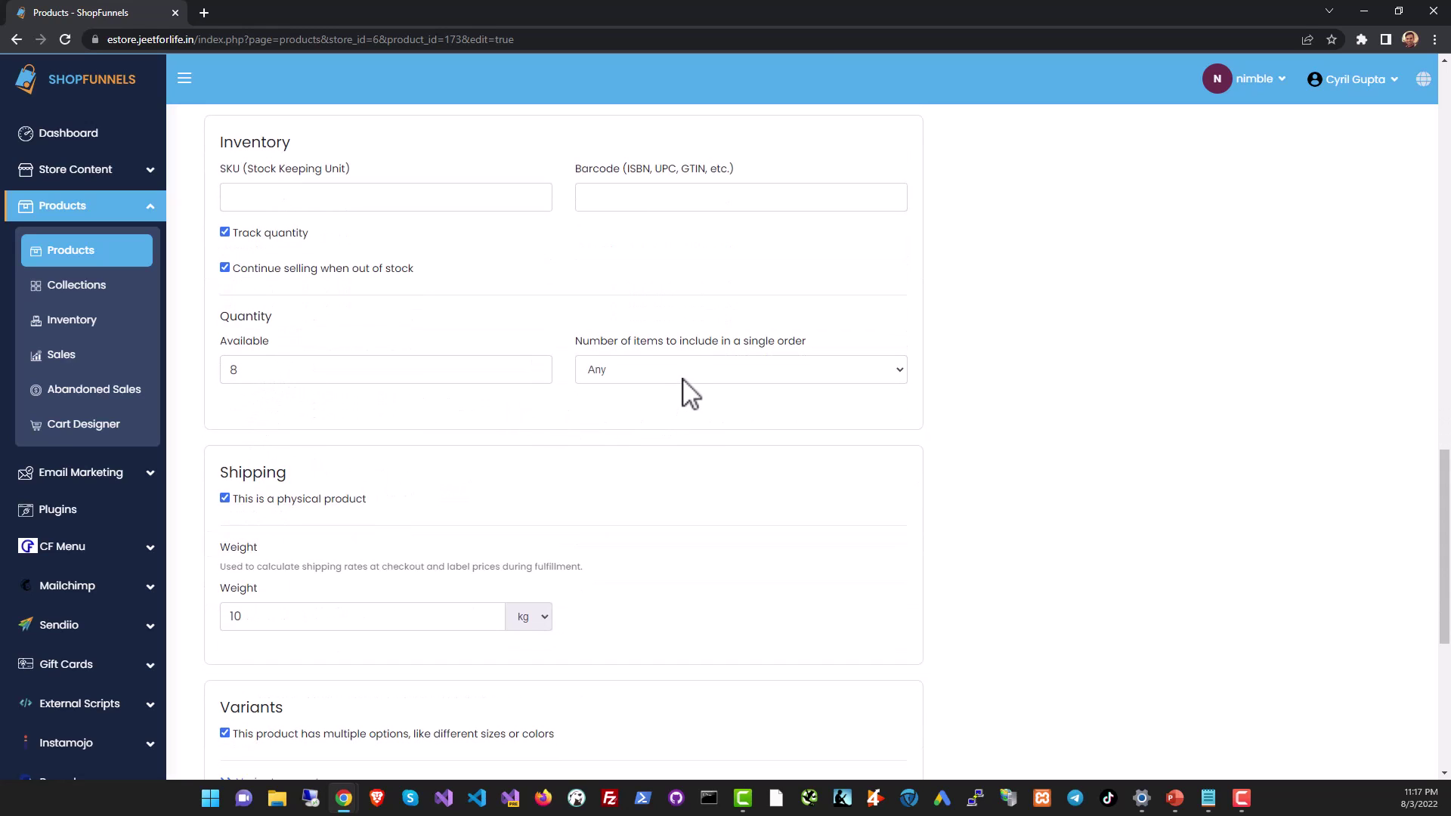
pyautogui.click(682, 379)
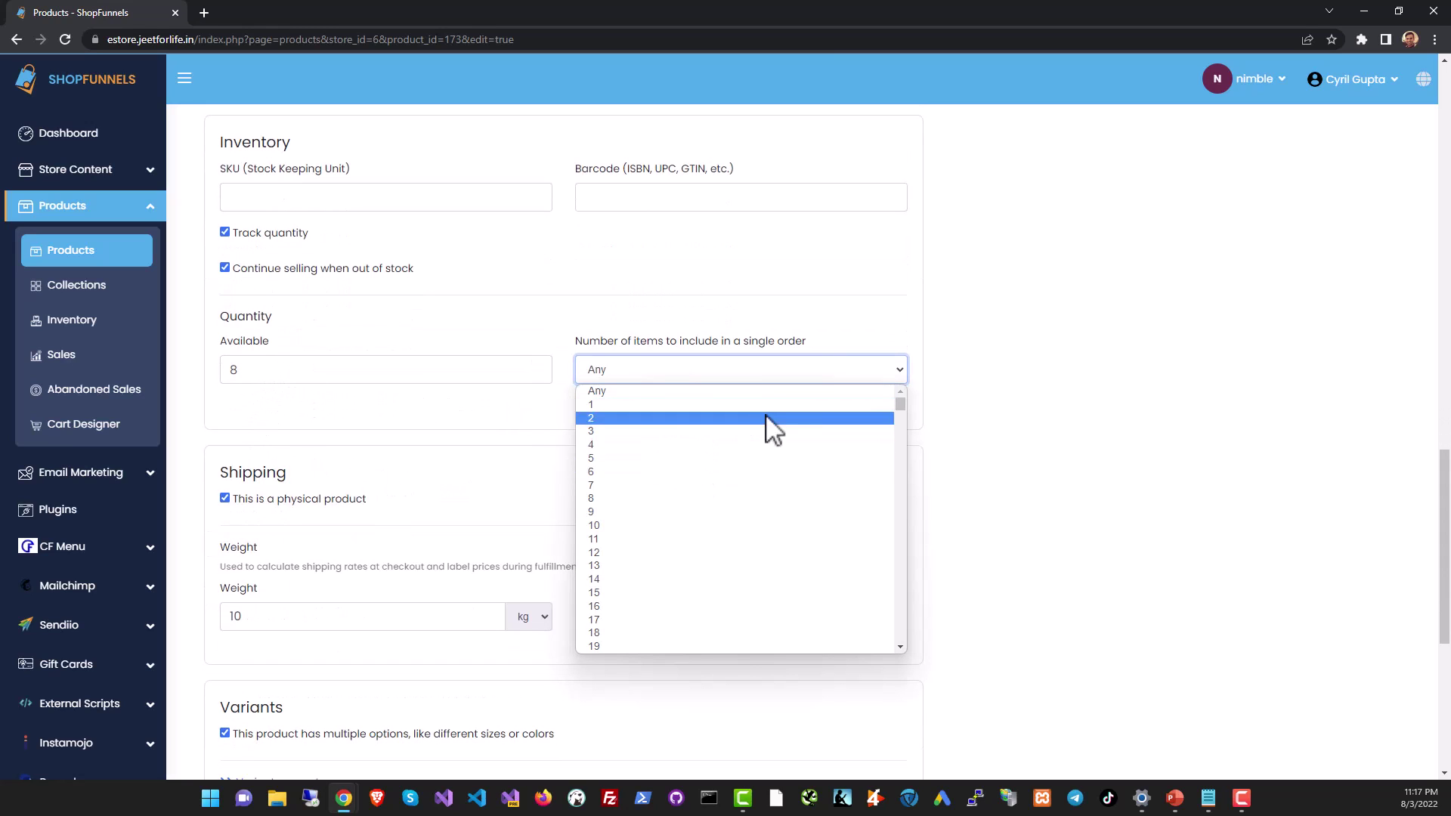
pyautogui.click(1029, 427)
# Scroll through the dress's pricing, inventory, shipping and variants sections
pyautogui.scroll(-2, 240, 367)
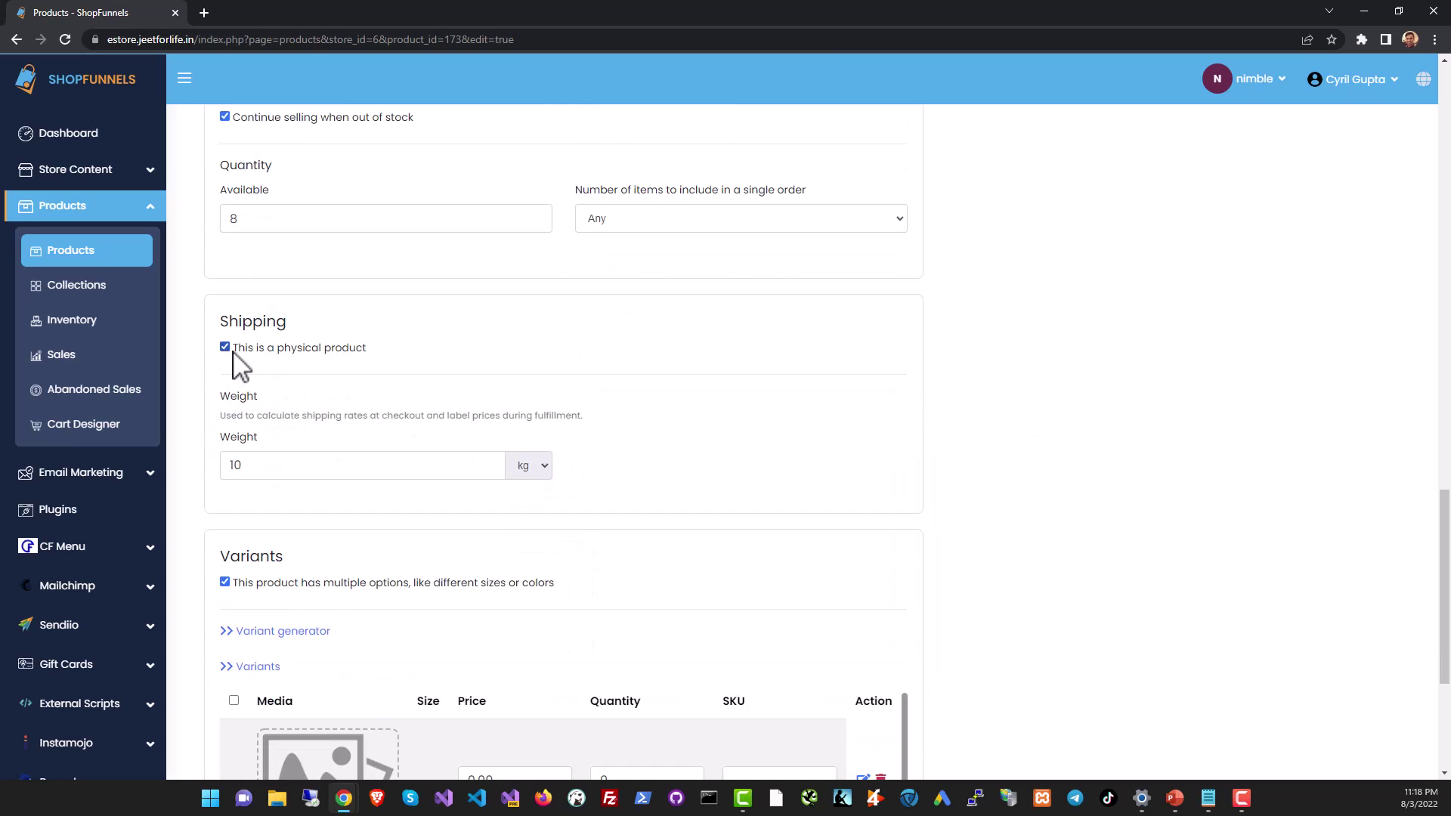
pyautogui.scroll(-3, 388, 416)
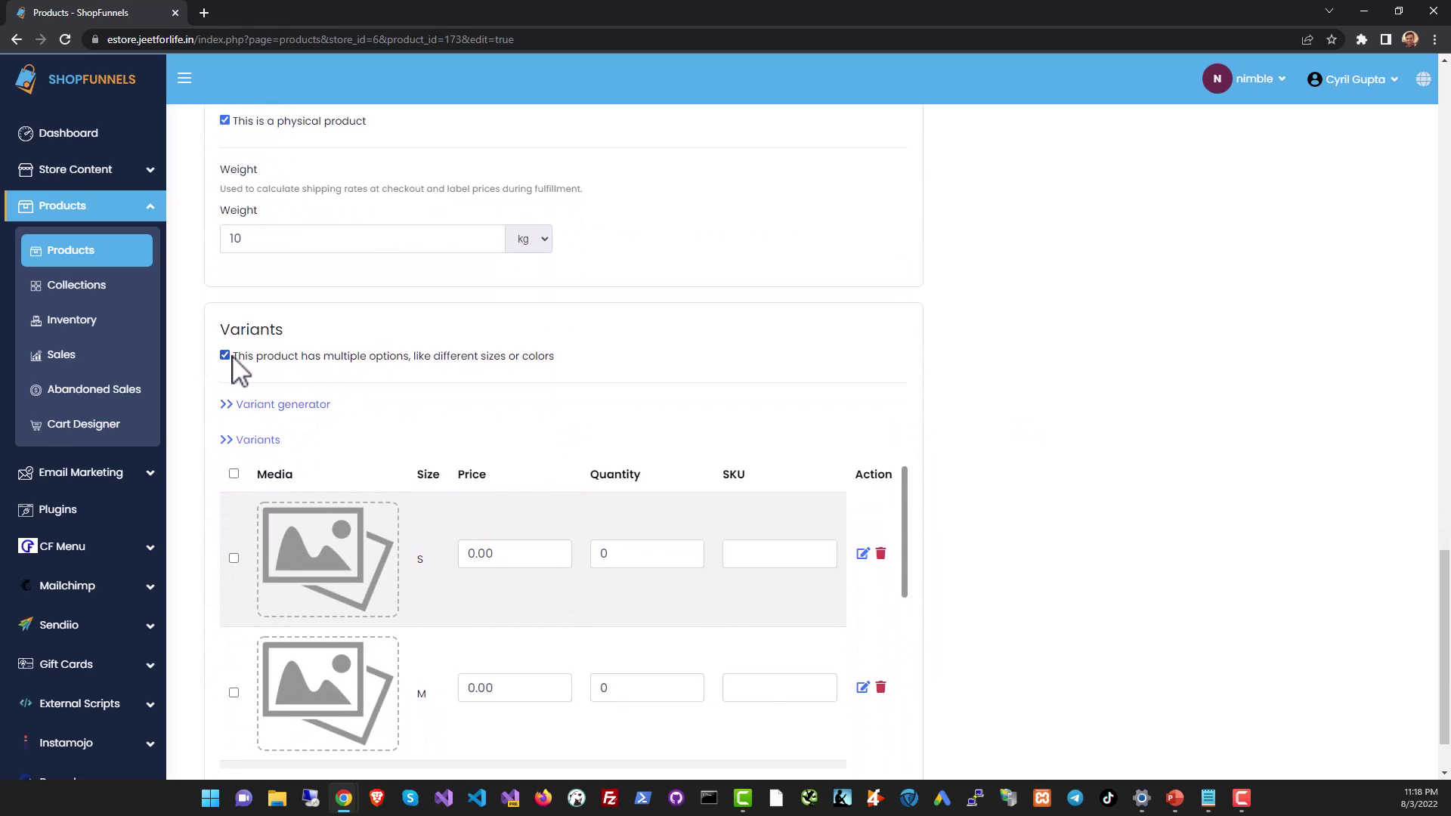
pyautogui.scroll(-5, 431, 544)
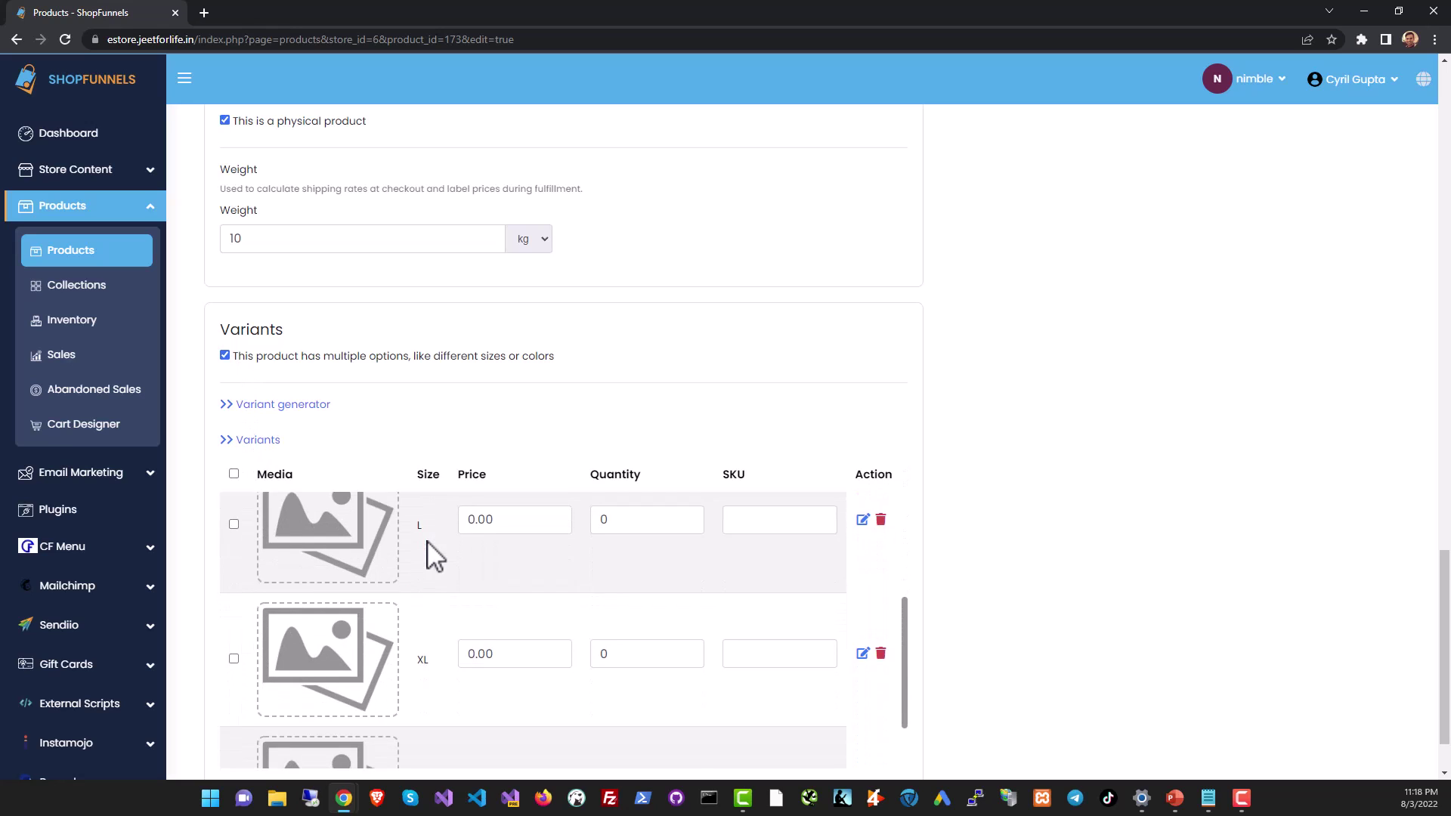
pyautogui.scroll(5, 465, 602)
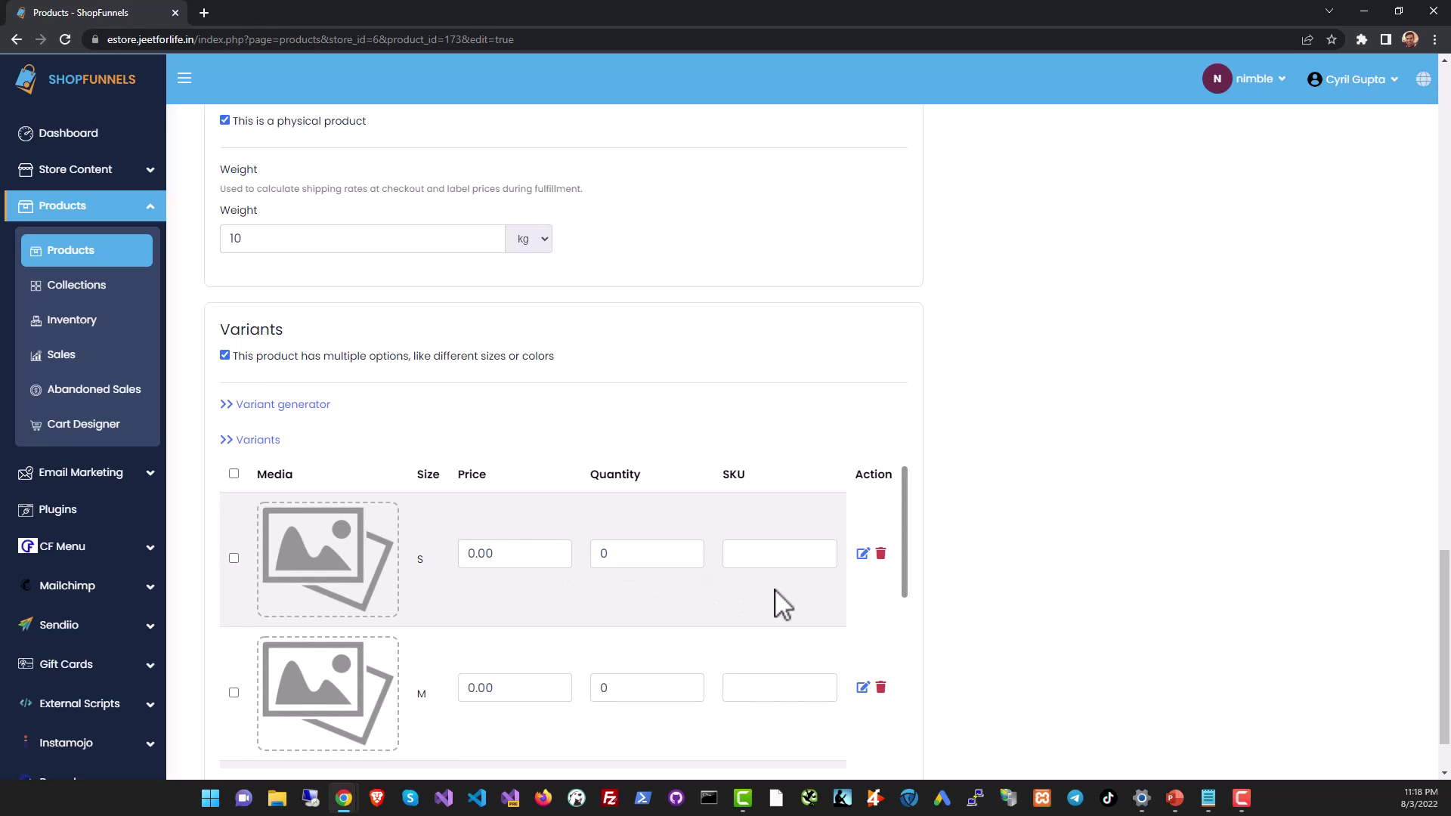
pyautogui.scroll(-5, 791, 704)
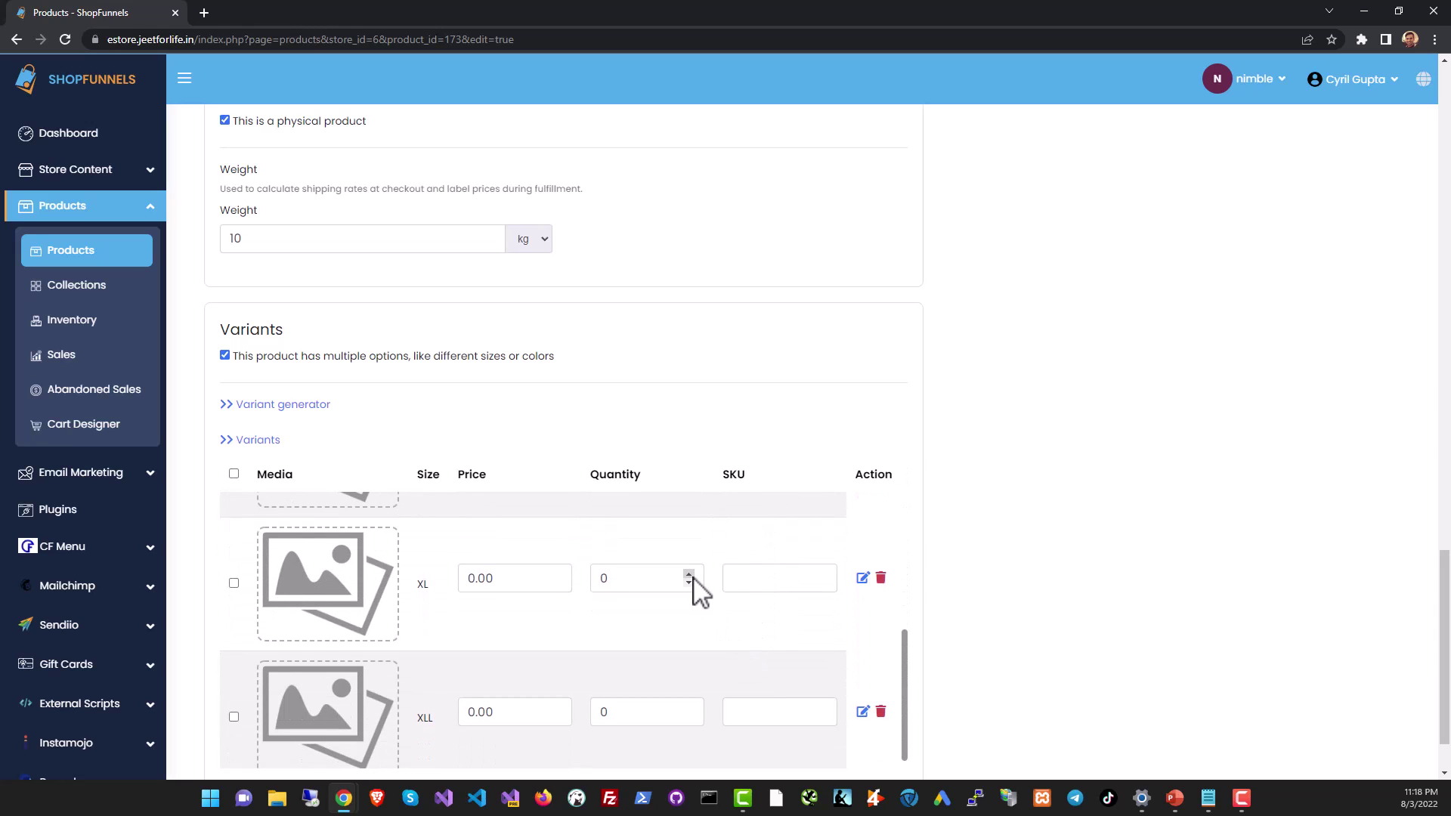
pyautogui.scroll(2, 645, 582)
pyautogui.middleClick(981, 637)
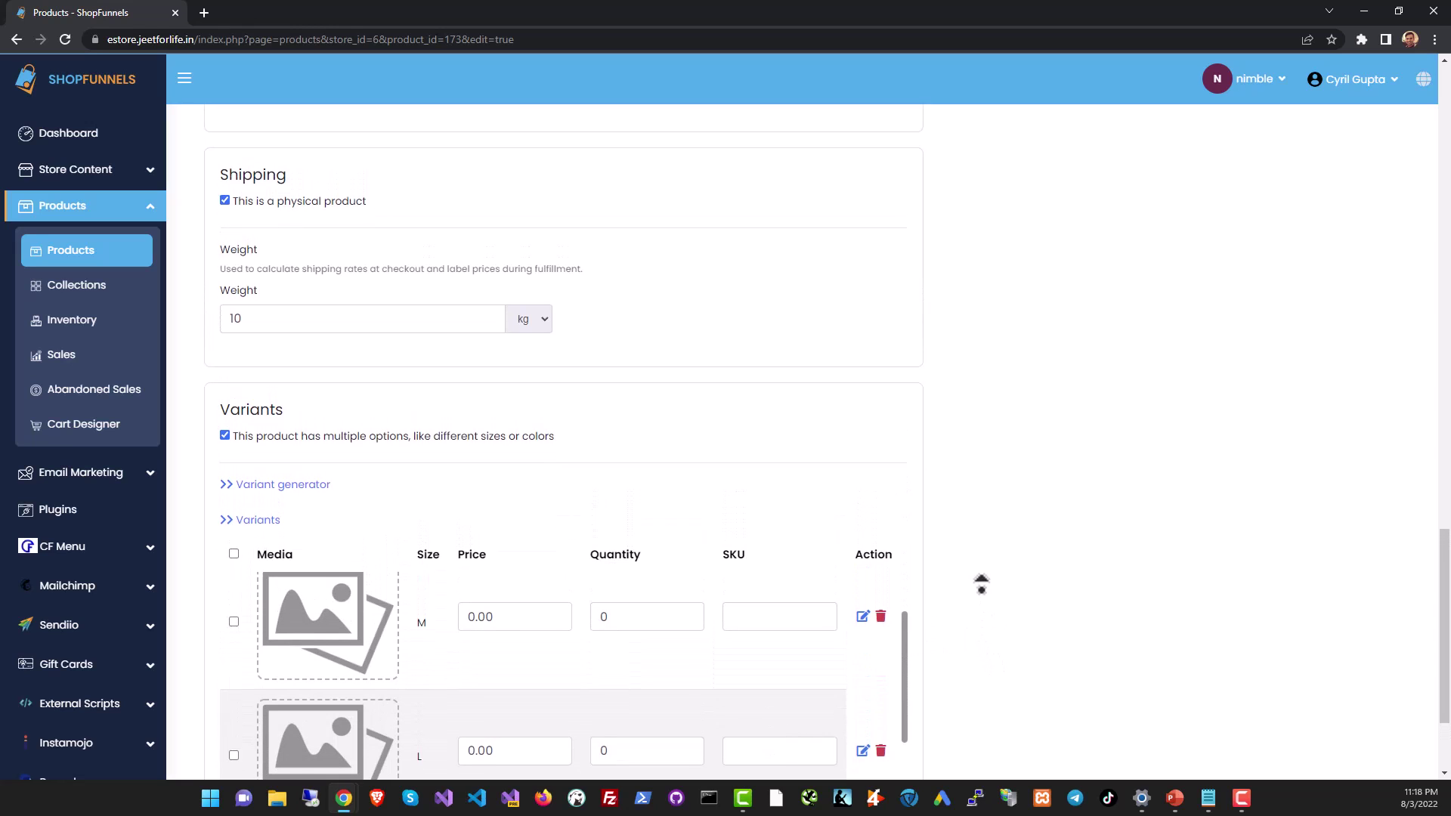
pyautogui.middleClick(984, 527)
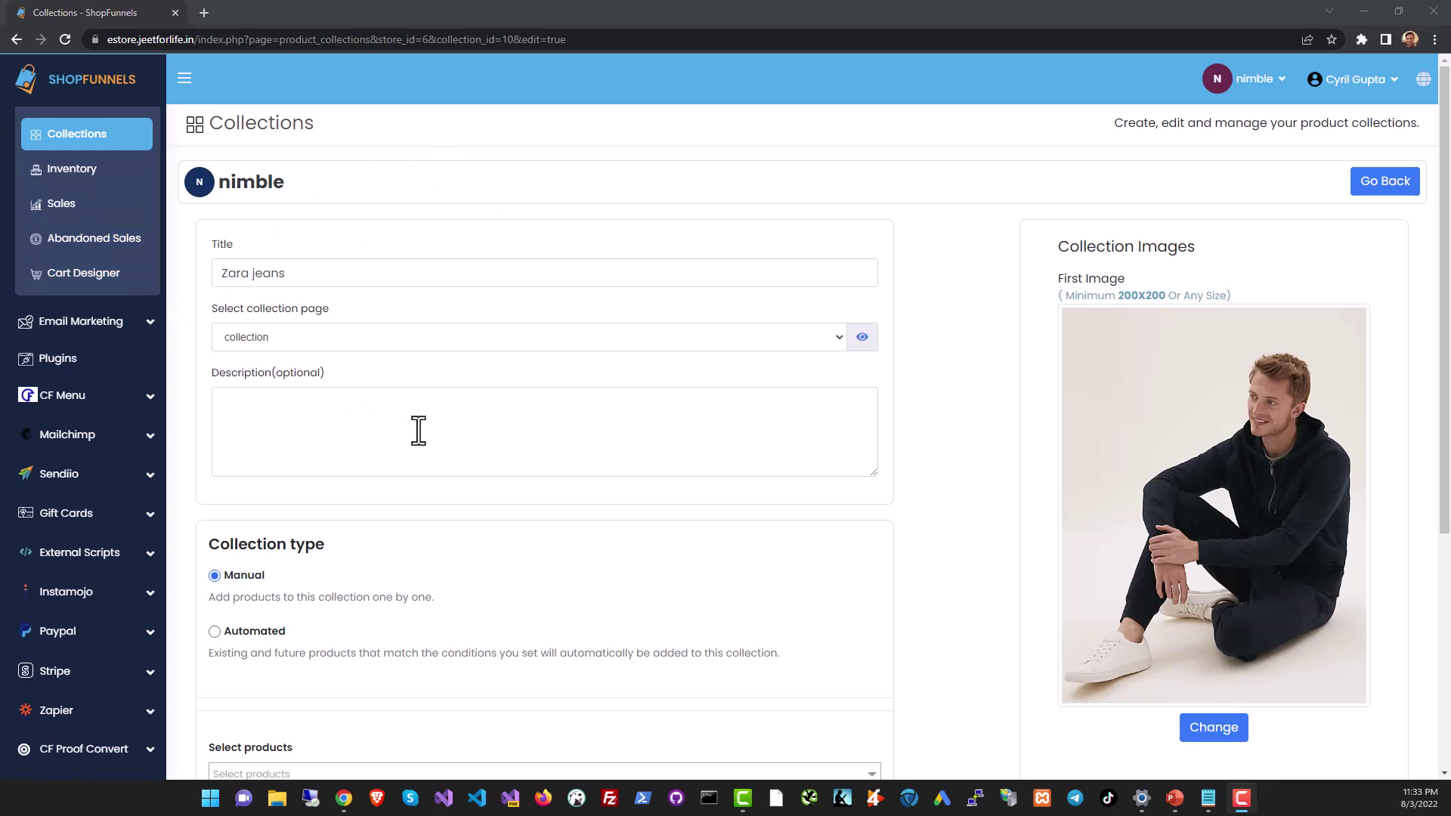
# Switch the Zara jeans collection type to Automated and back to Manual
pyautogui.scroll(-1, 577, 535)
pyautogui.scroll(1, 529, 527)
pyautogui.click(217, 633)
pyautogui.scroll(-2, 241, 468)
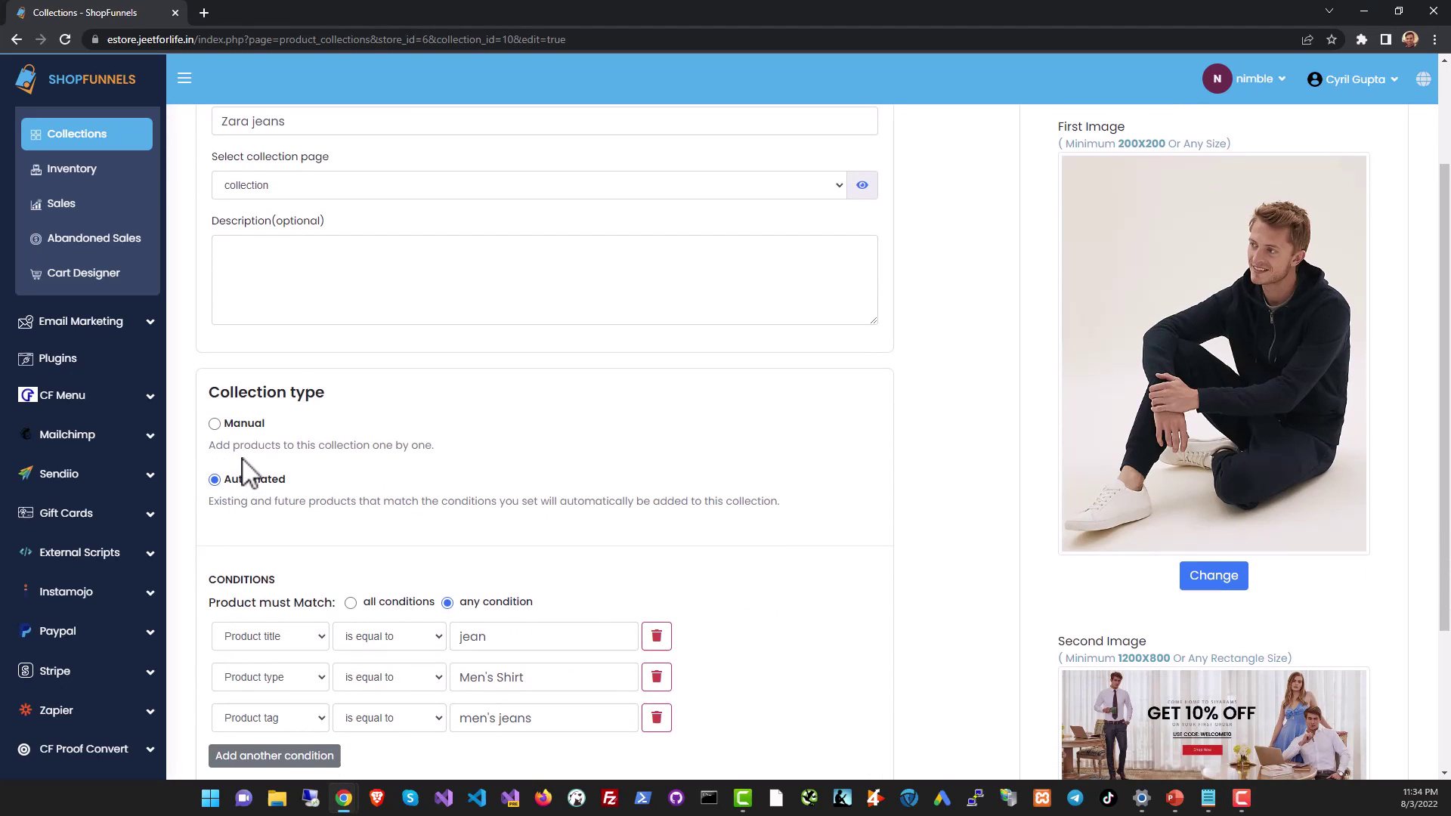
pyautogui.click(215, 424)
pyautogui.scroll(2, 257, 511)
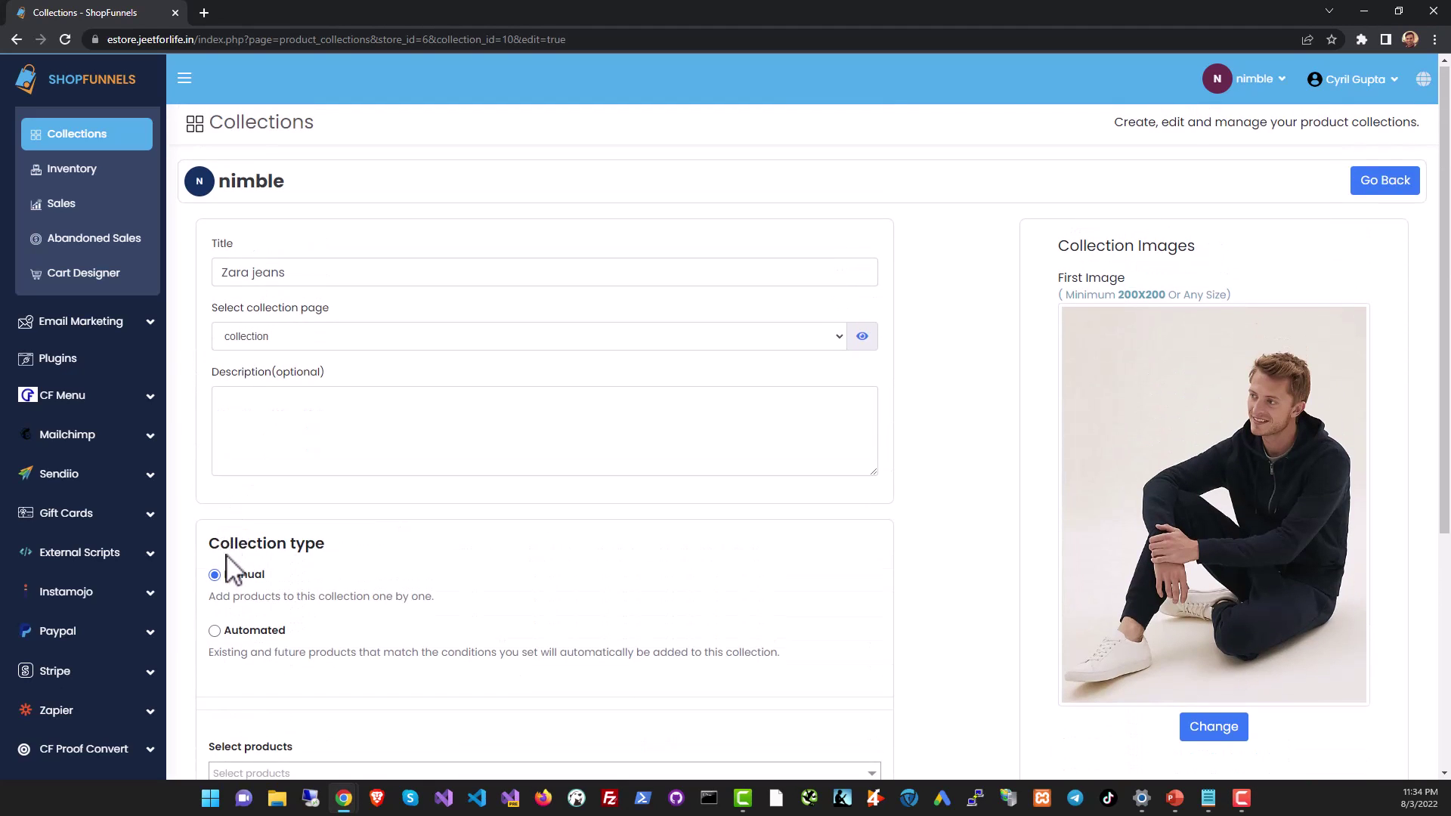
# Browse the Inventory list of SKUs and quantities, then go to Product Sales
pyautogui.click(91, 169)
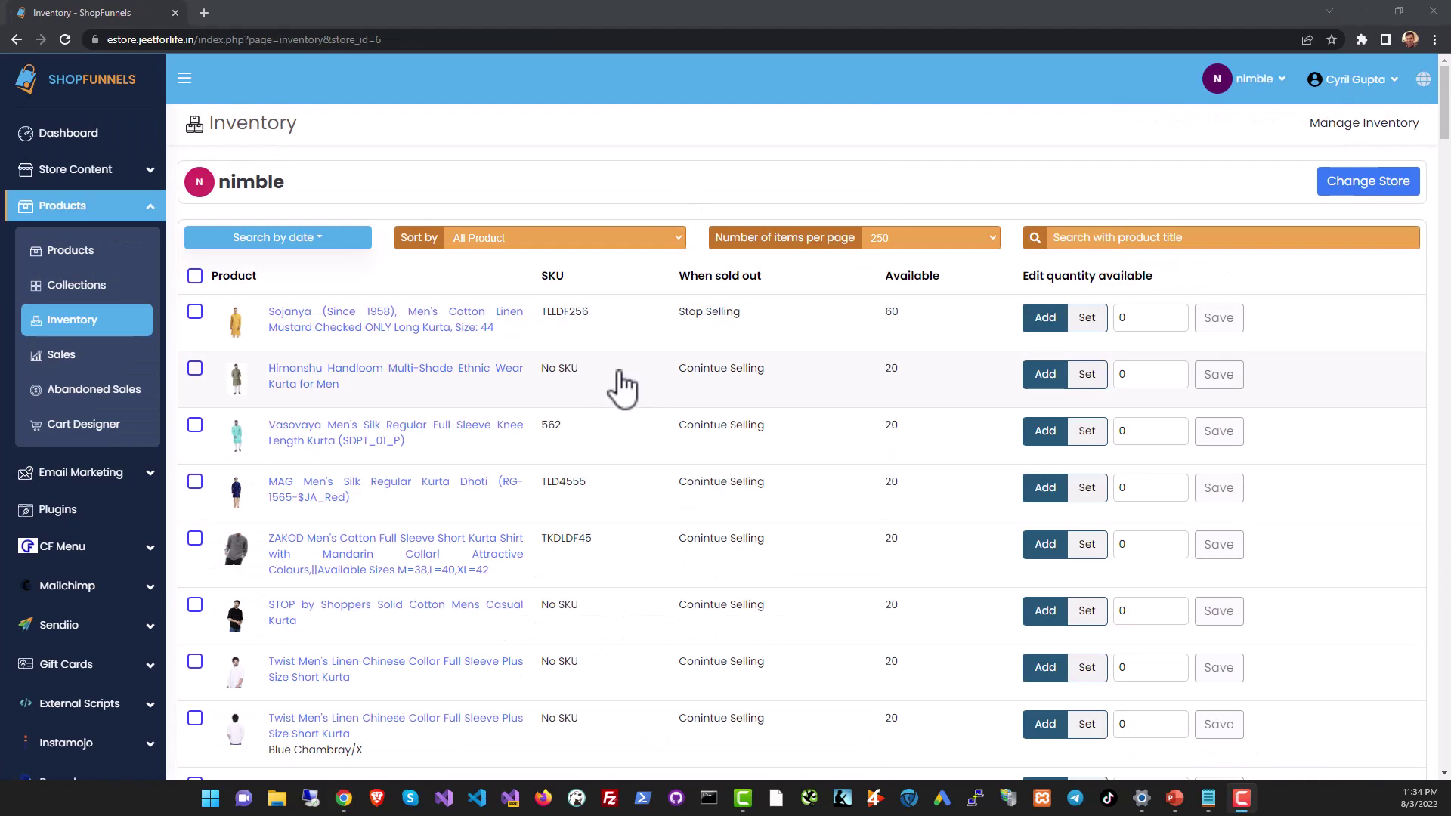
pyautogui.scroll(-2, 615, 415)
pyautogui.scroll(-5, 550, 421)
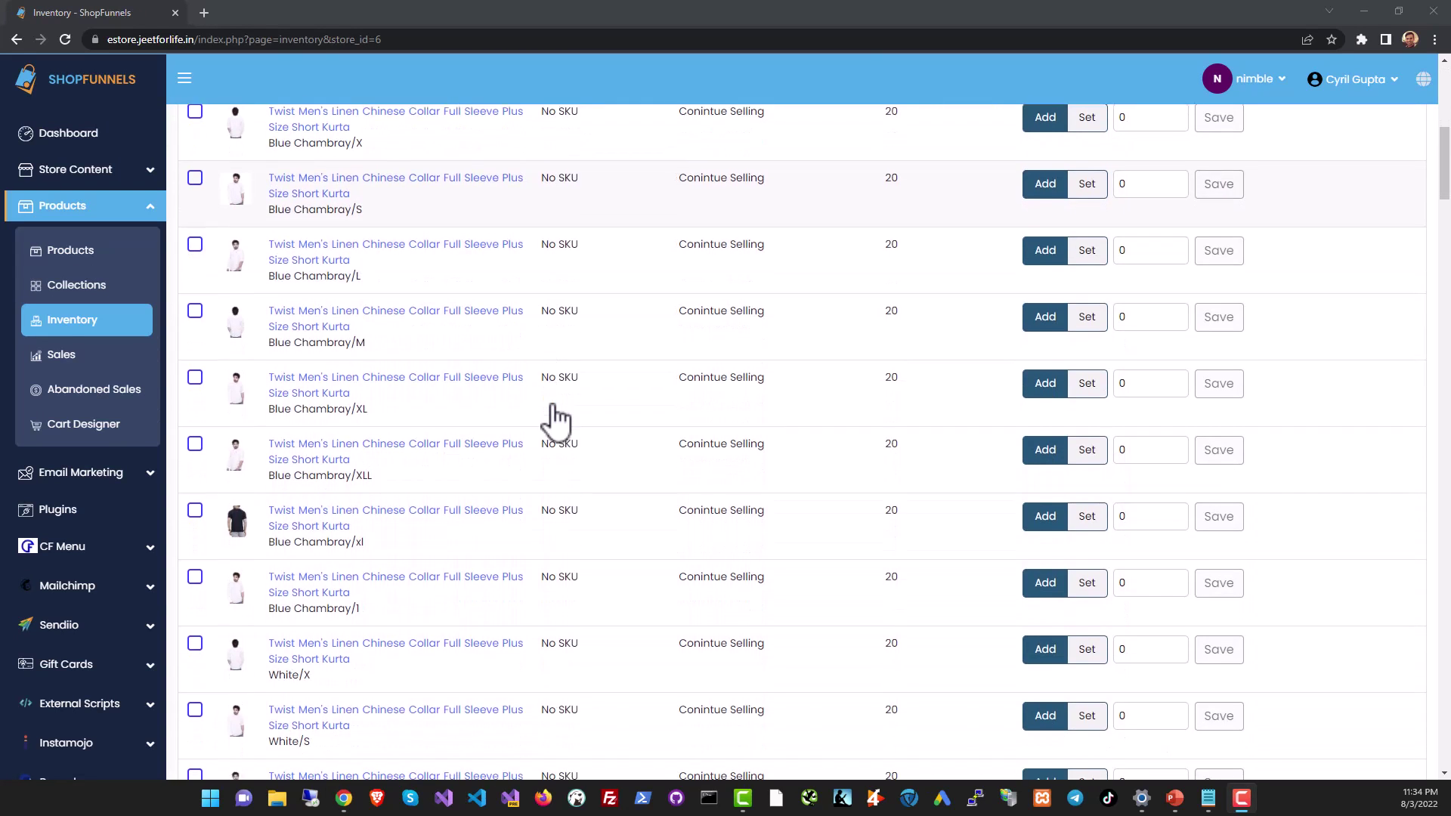
pyautogui.scroll(7, 555, 421)
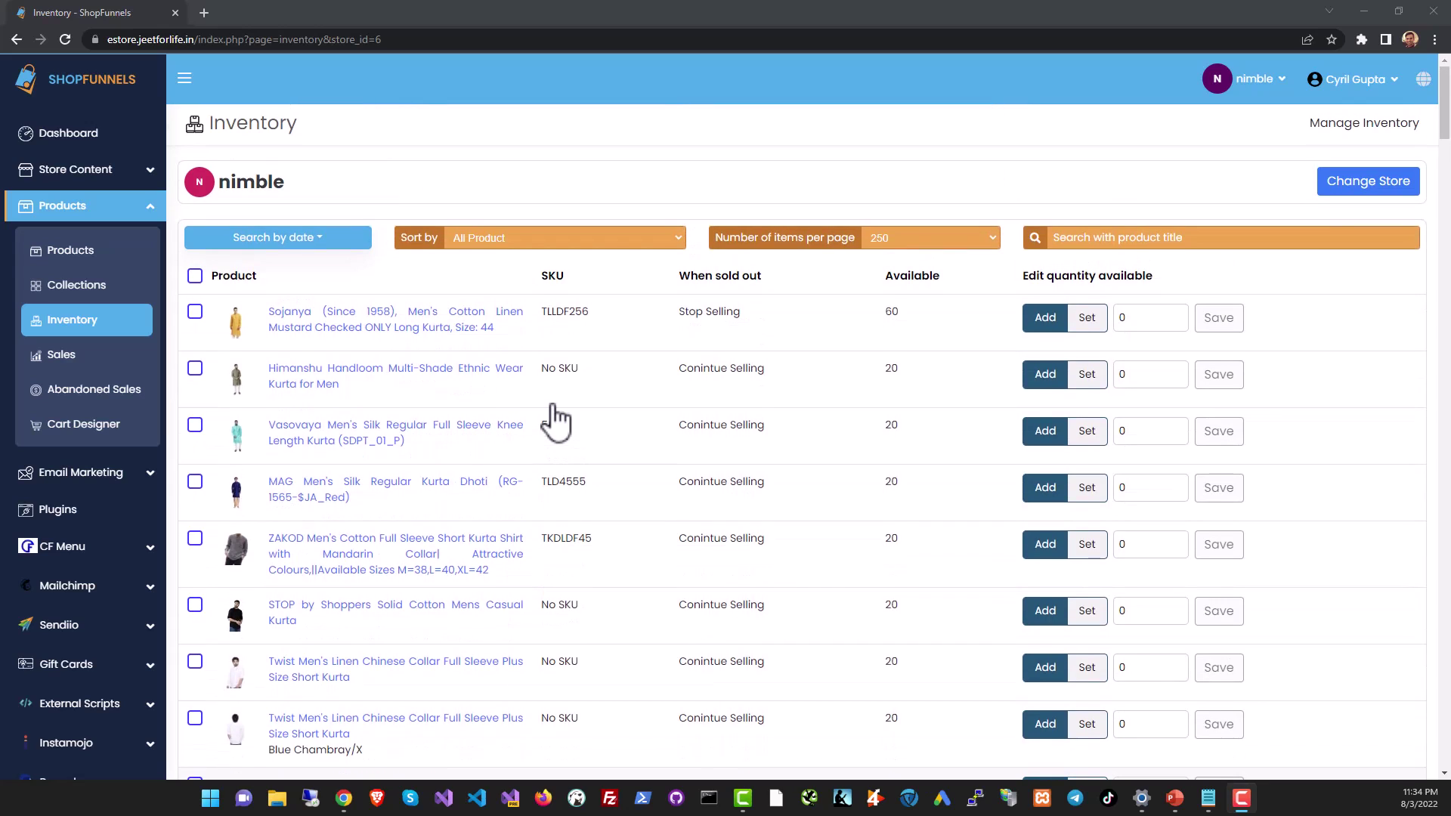
pyautogui.click(1129, 320)
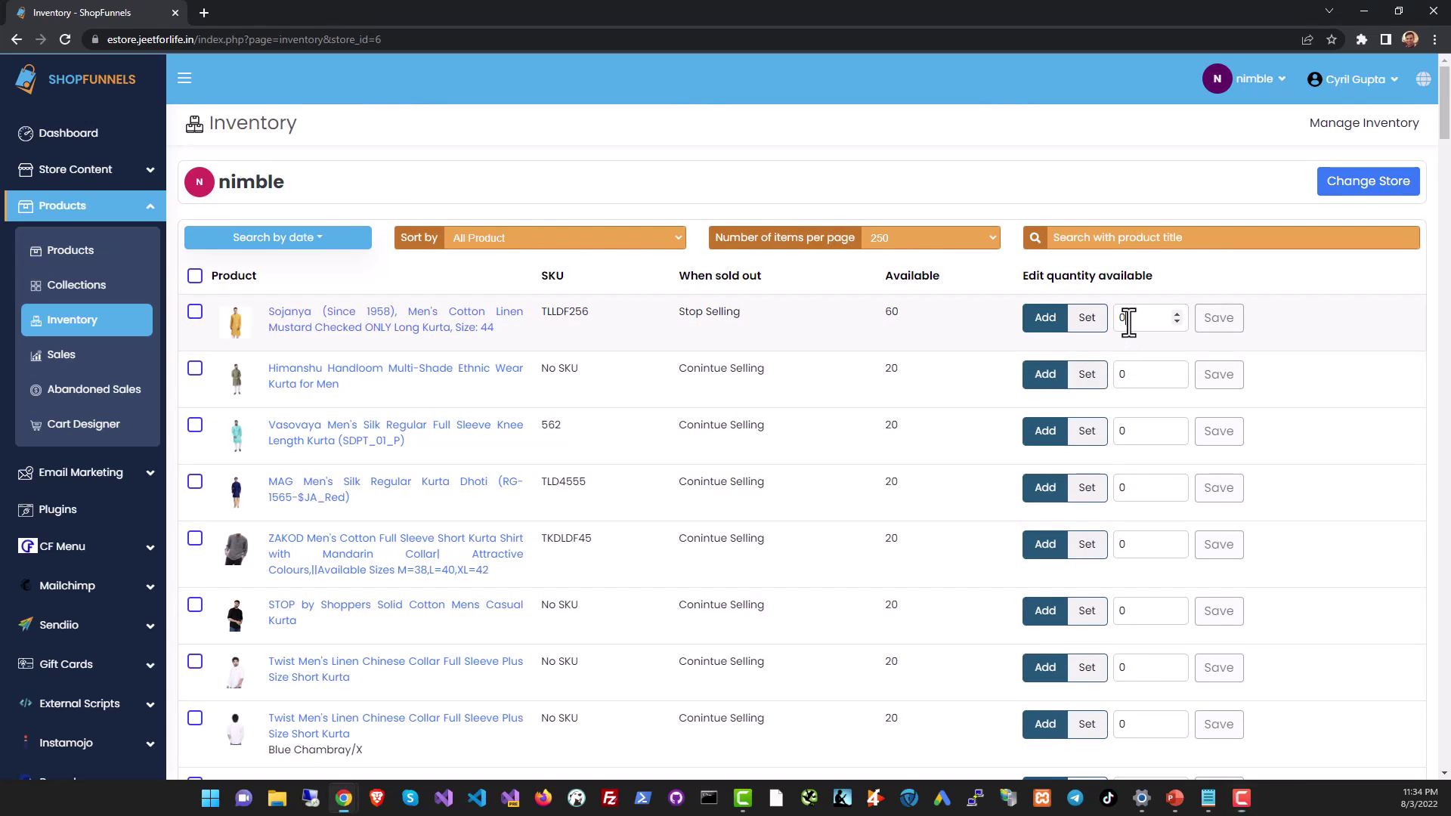
pyautogui.click(115, 358)
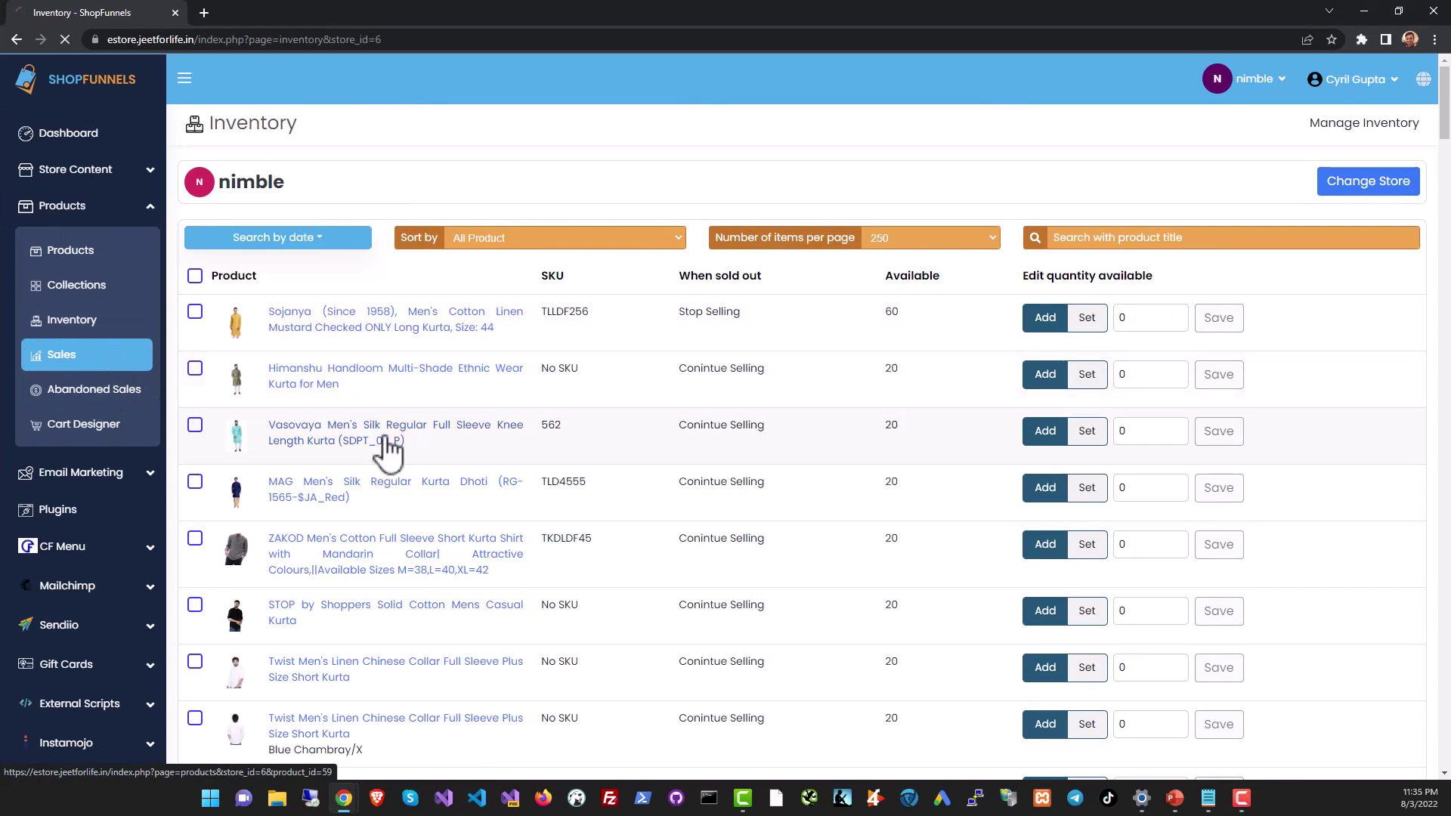
# Open the Abandoned Sales list from Product Sales and scroll through it
pyautogui.scroll(-3, 484, 420)
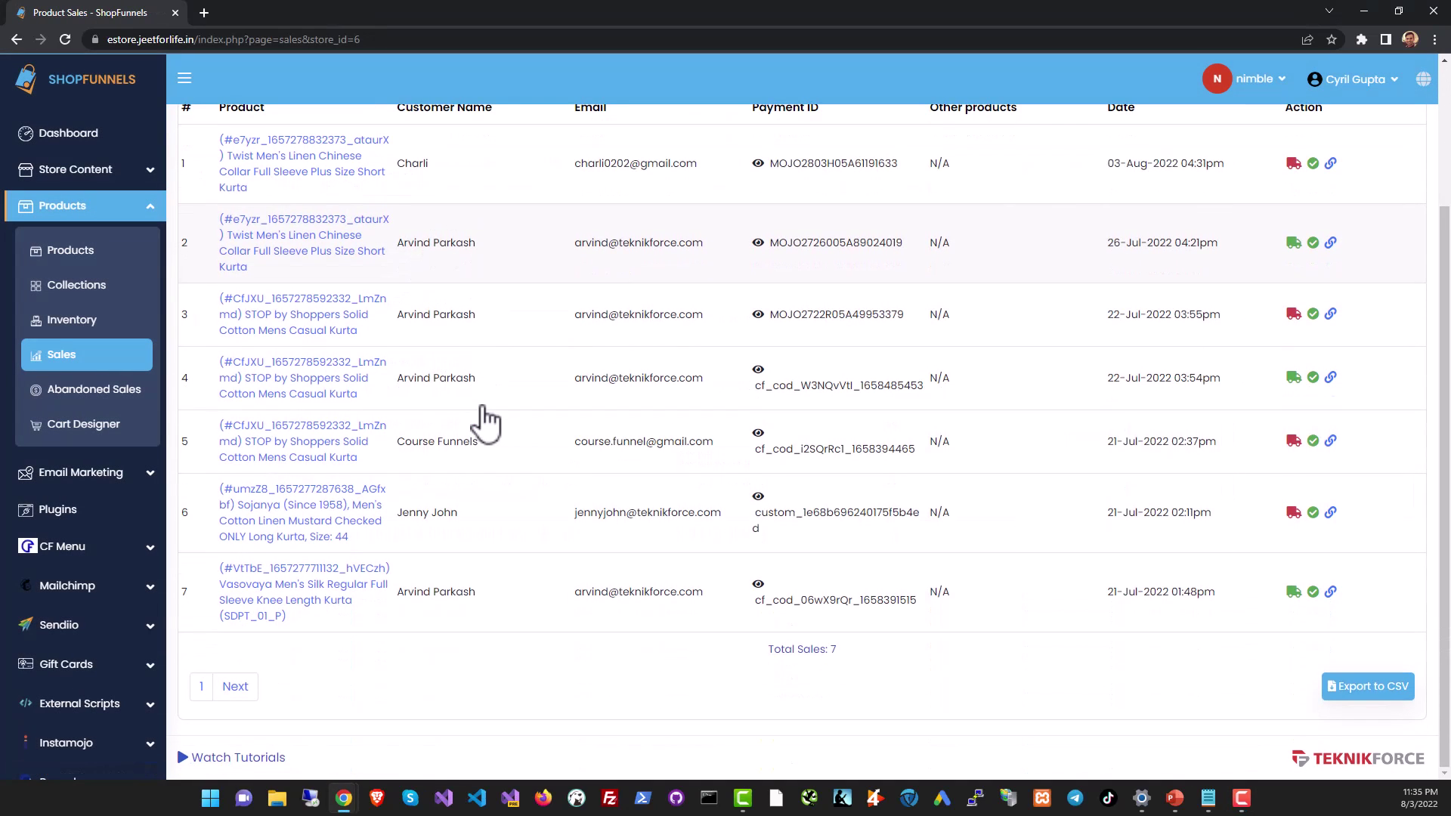
pyautogui.scroll(3, 498, 433)
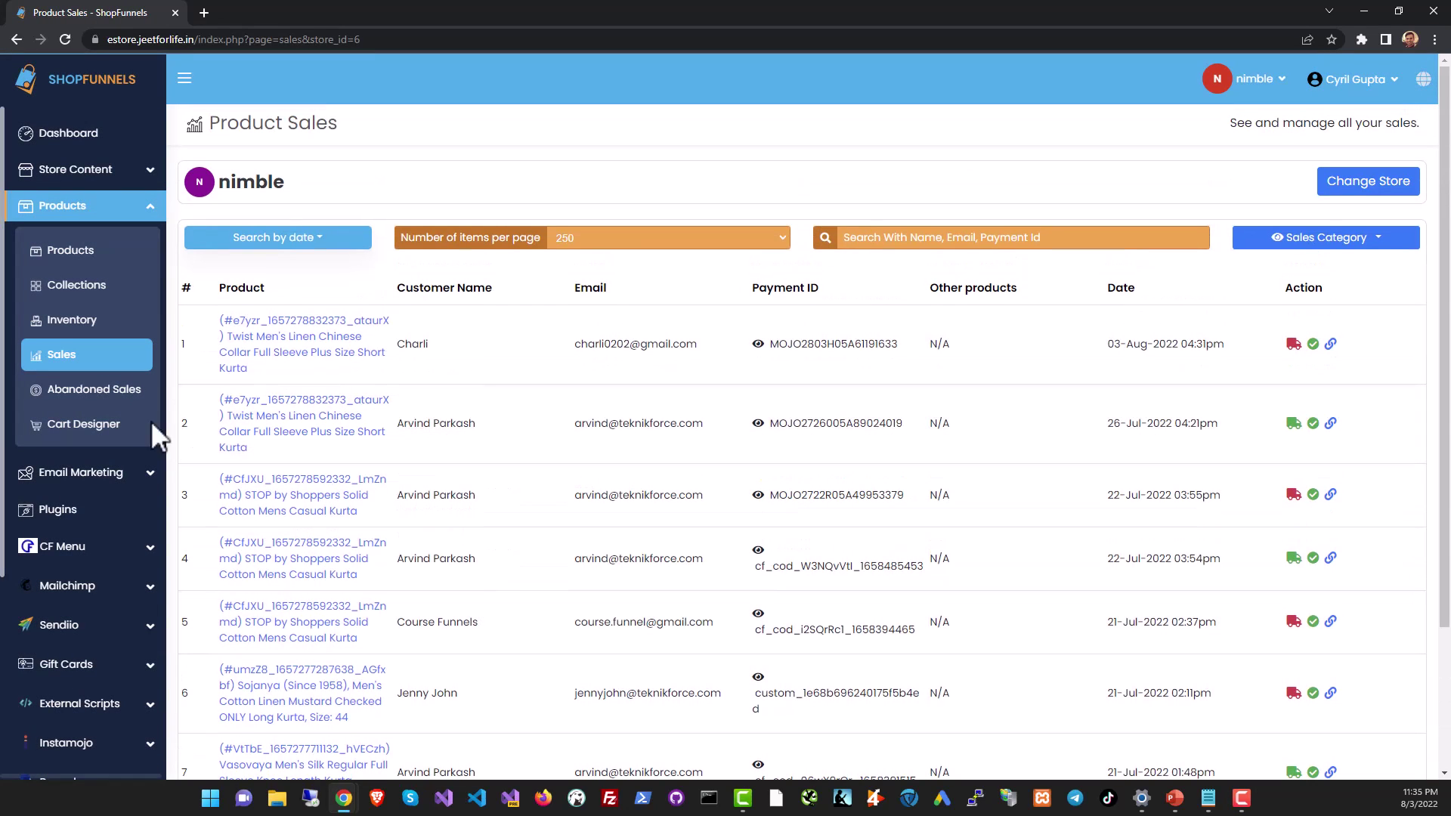
pyautogui.click(121, 404)
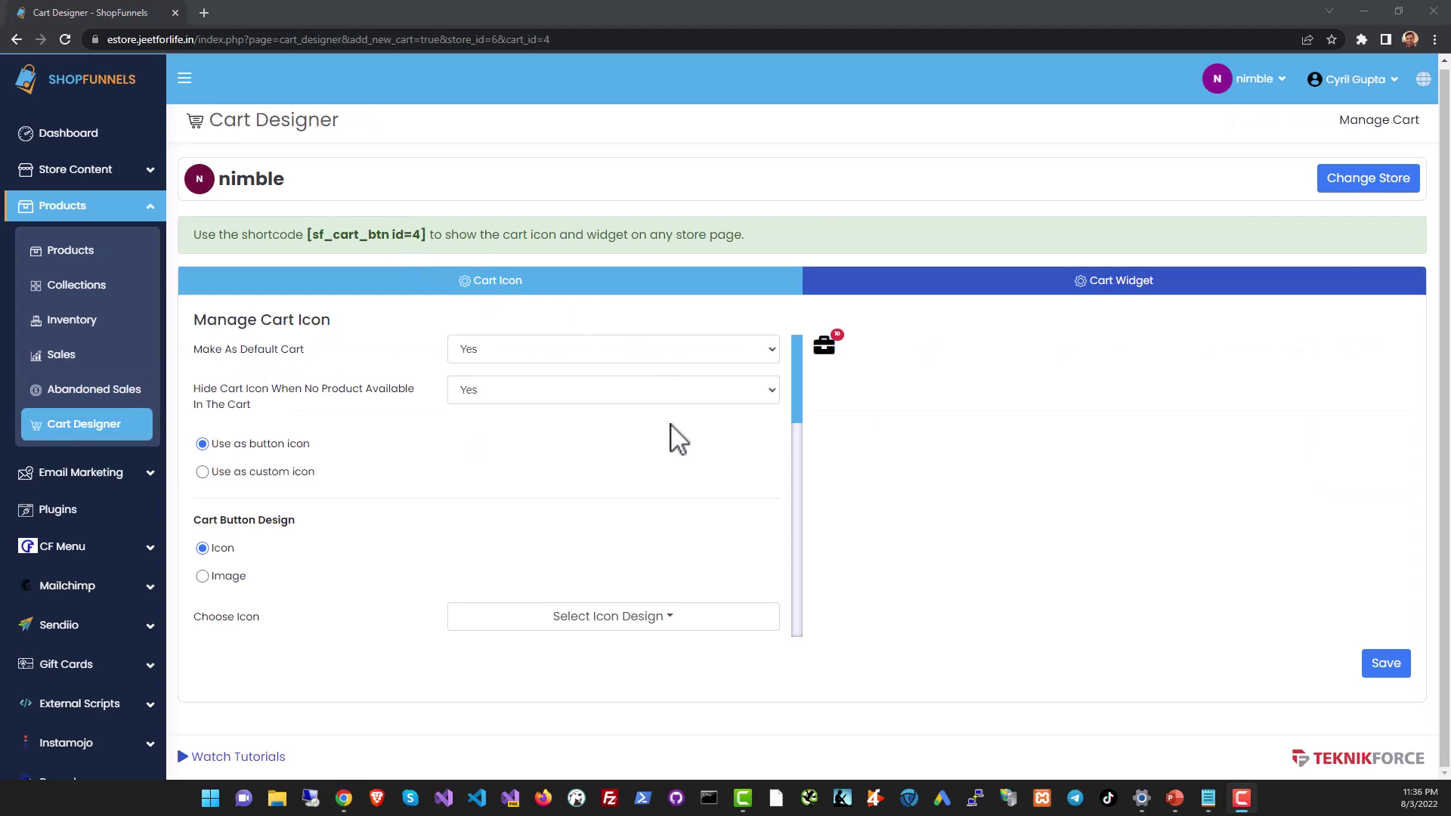
pyautogui.scroll(-2, 667, 461)
pyautogui.scroll(-3, 645, 519)
pyautogui.scroll(-3, 519, 470)
pyautogui.scroll(6, 719, 443)
# Review the Cart Widget settings (400 px width, Left position, z-index 9999) and expand Email Marketing
pyautogui.click(1009, 291)
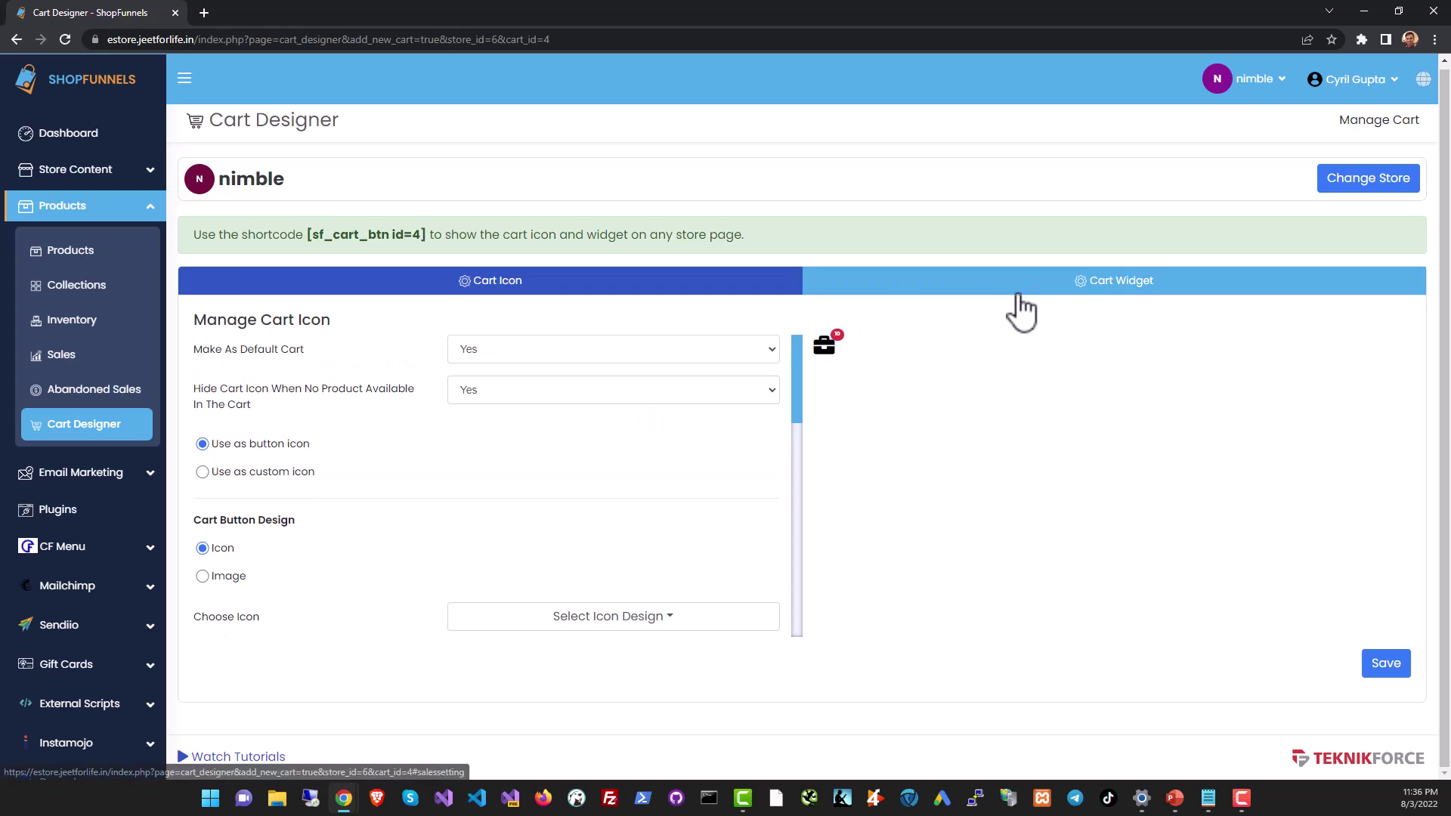
pyautogui.scroll(-3, 614, 476)
pyautogui.scroll(-3, 614, 476)
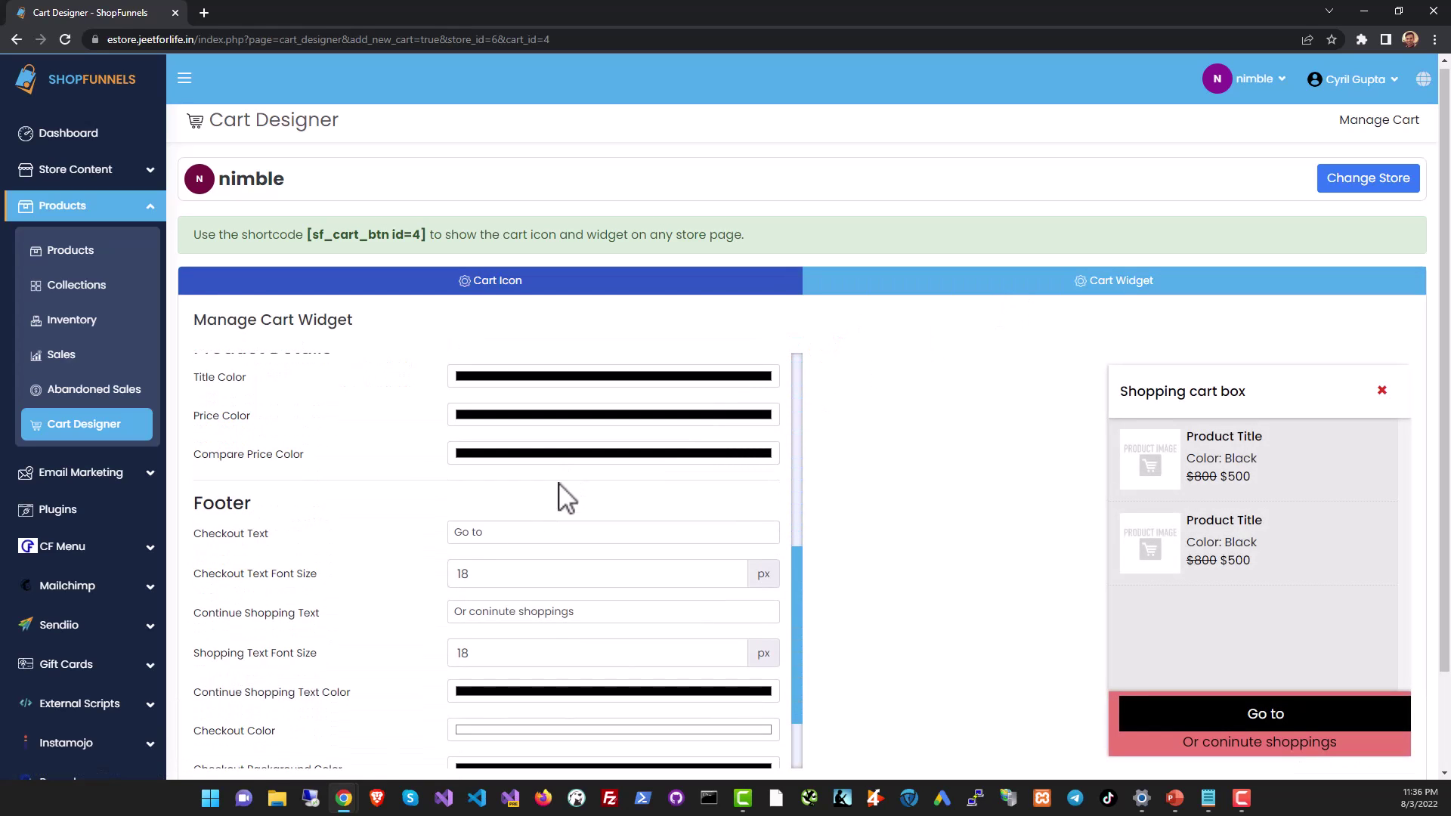
pyautogui.scroll(-2, 527, 515)
pyautogui.scroll(3, 518, 548)
pyautogui.scroll(-3, 567, 737)
pyautogui.scroll(6, 639, 643)
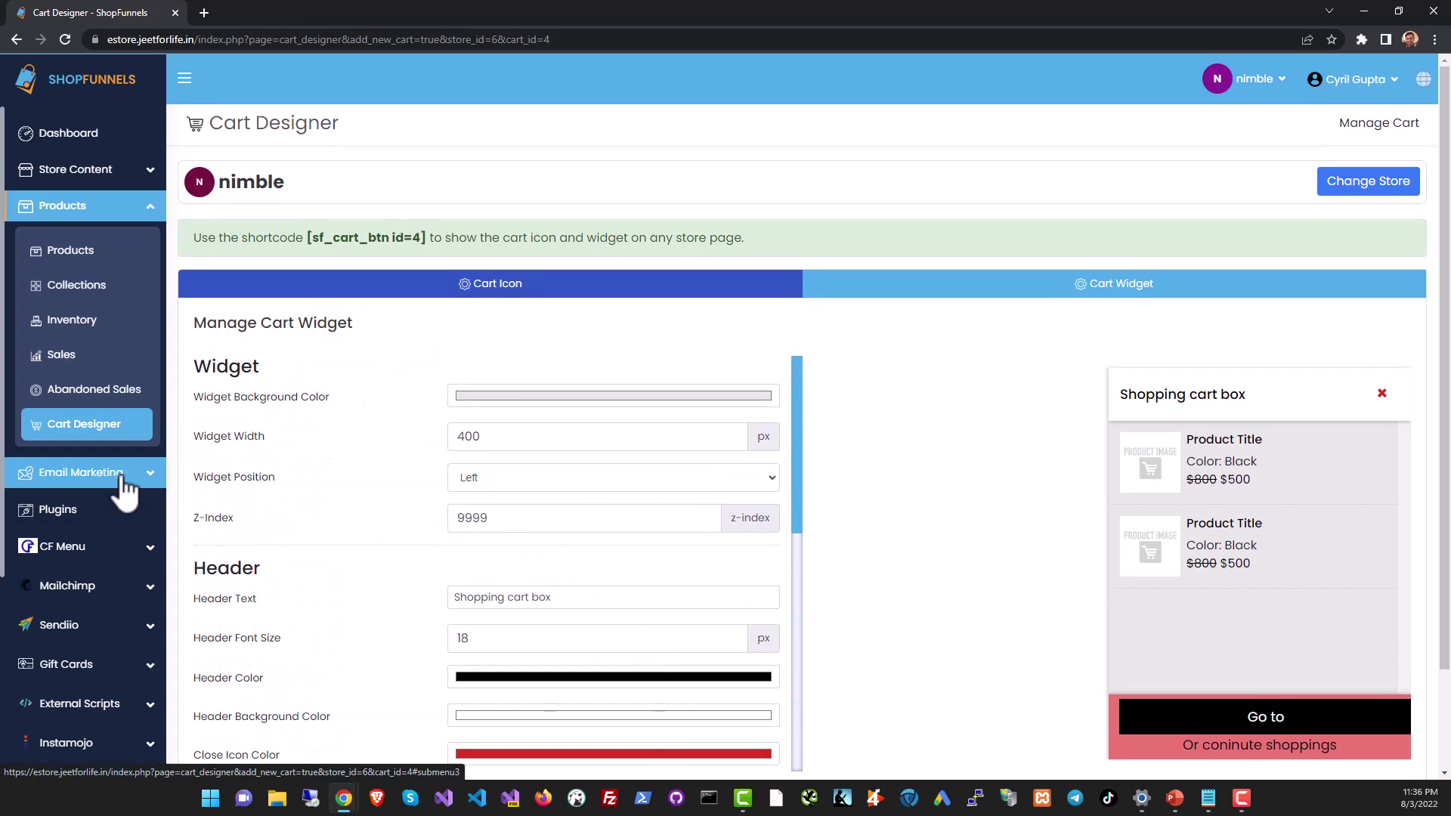
pyautogui.click(123, 478)
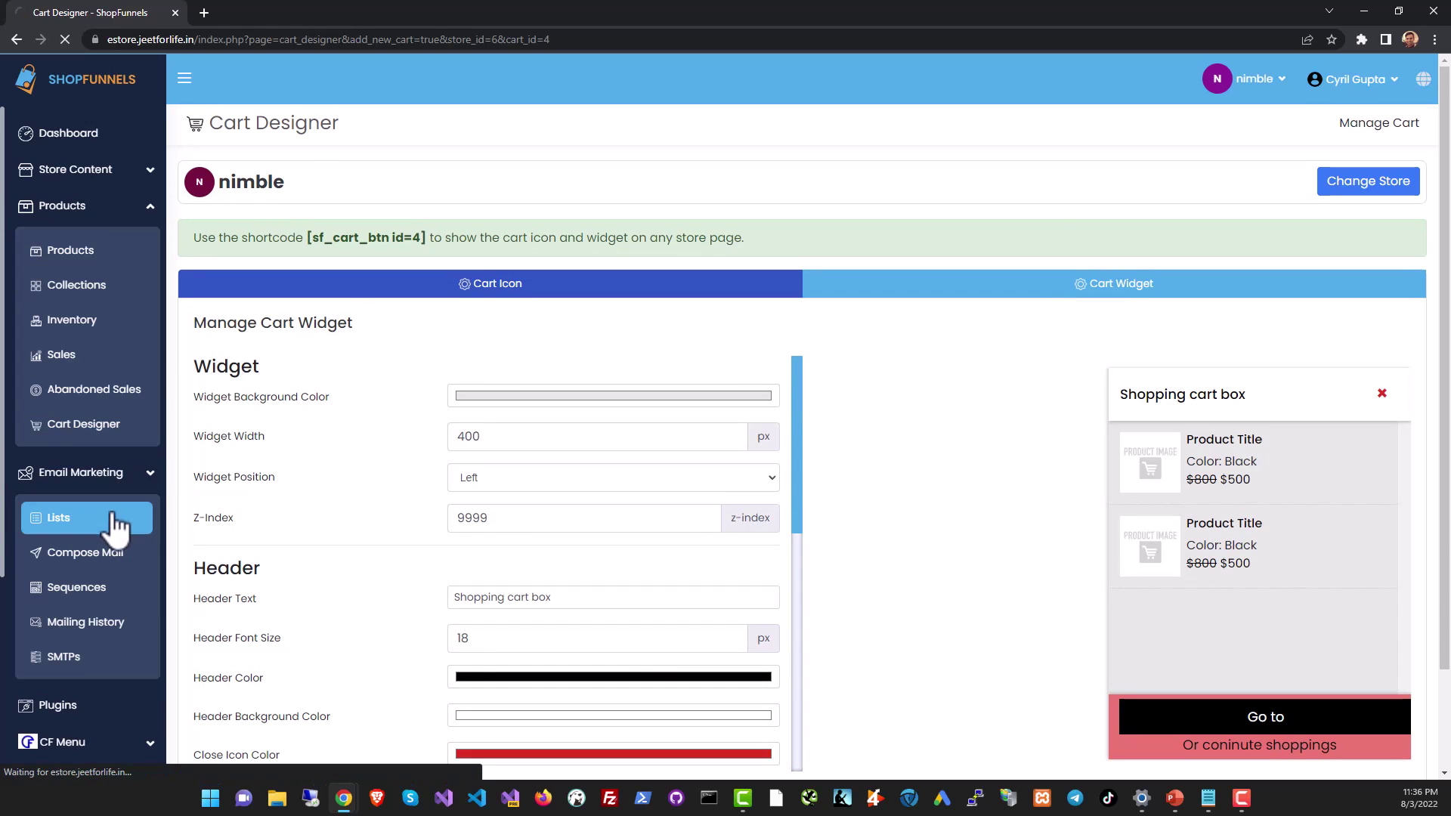
# Visit the Email Marketing Lists, Compose Mail and Sequences pages in turn
pyautogui.click(115, 516)
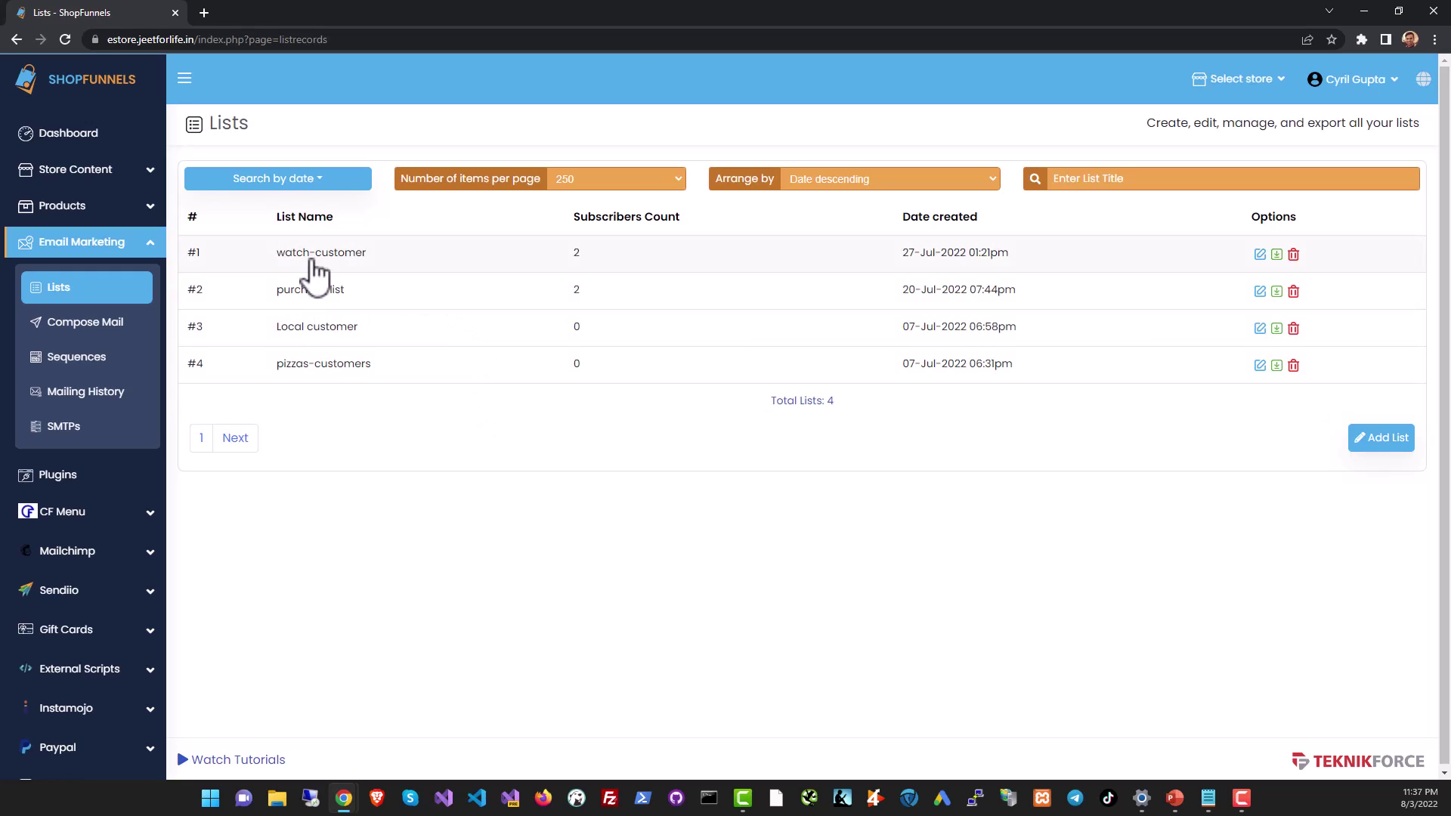
pyautogui.click(121, 324)
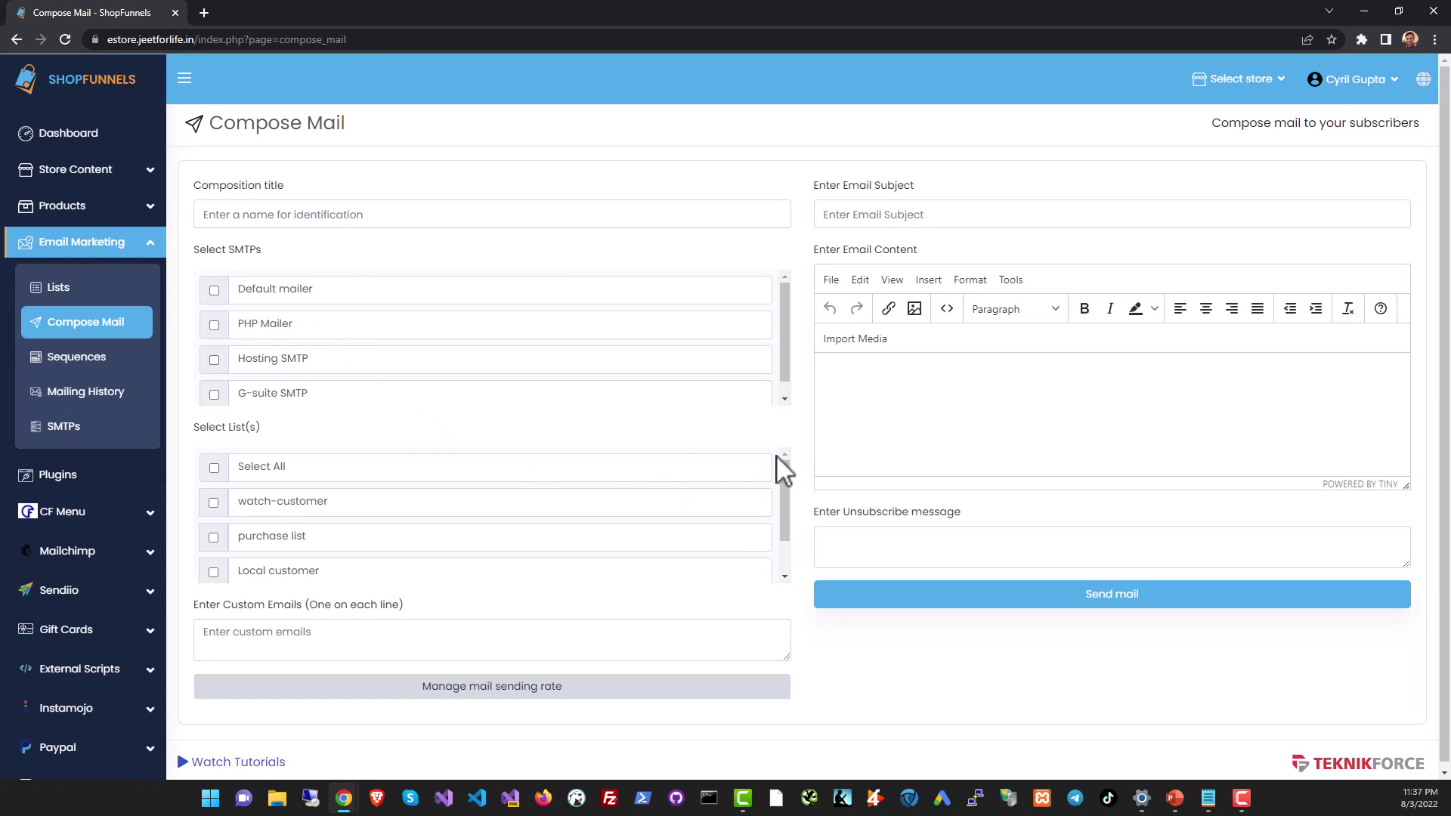
pyautogui.scroll(-2, 788, 457)
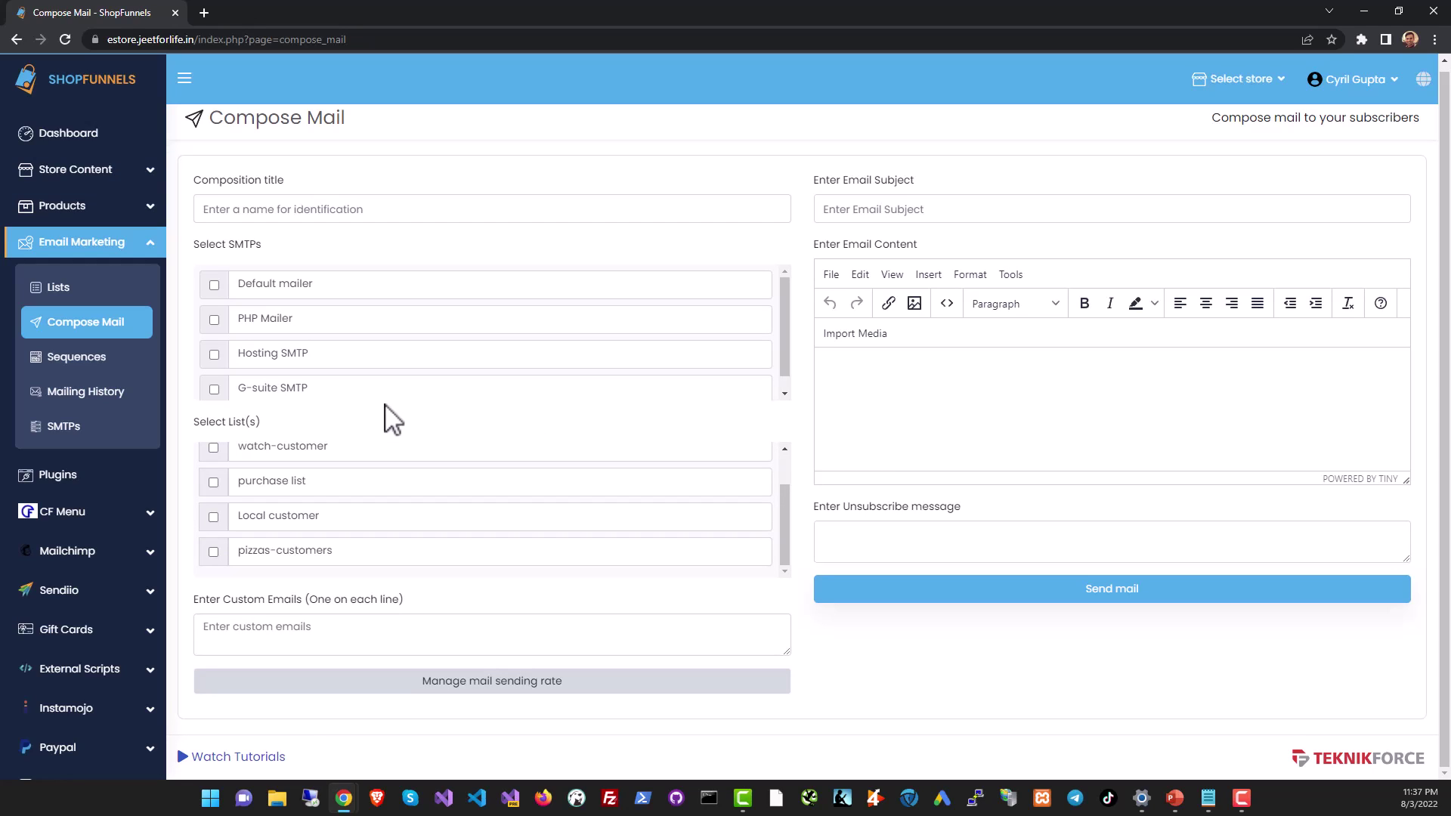
pyautogui.click(87, 359)
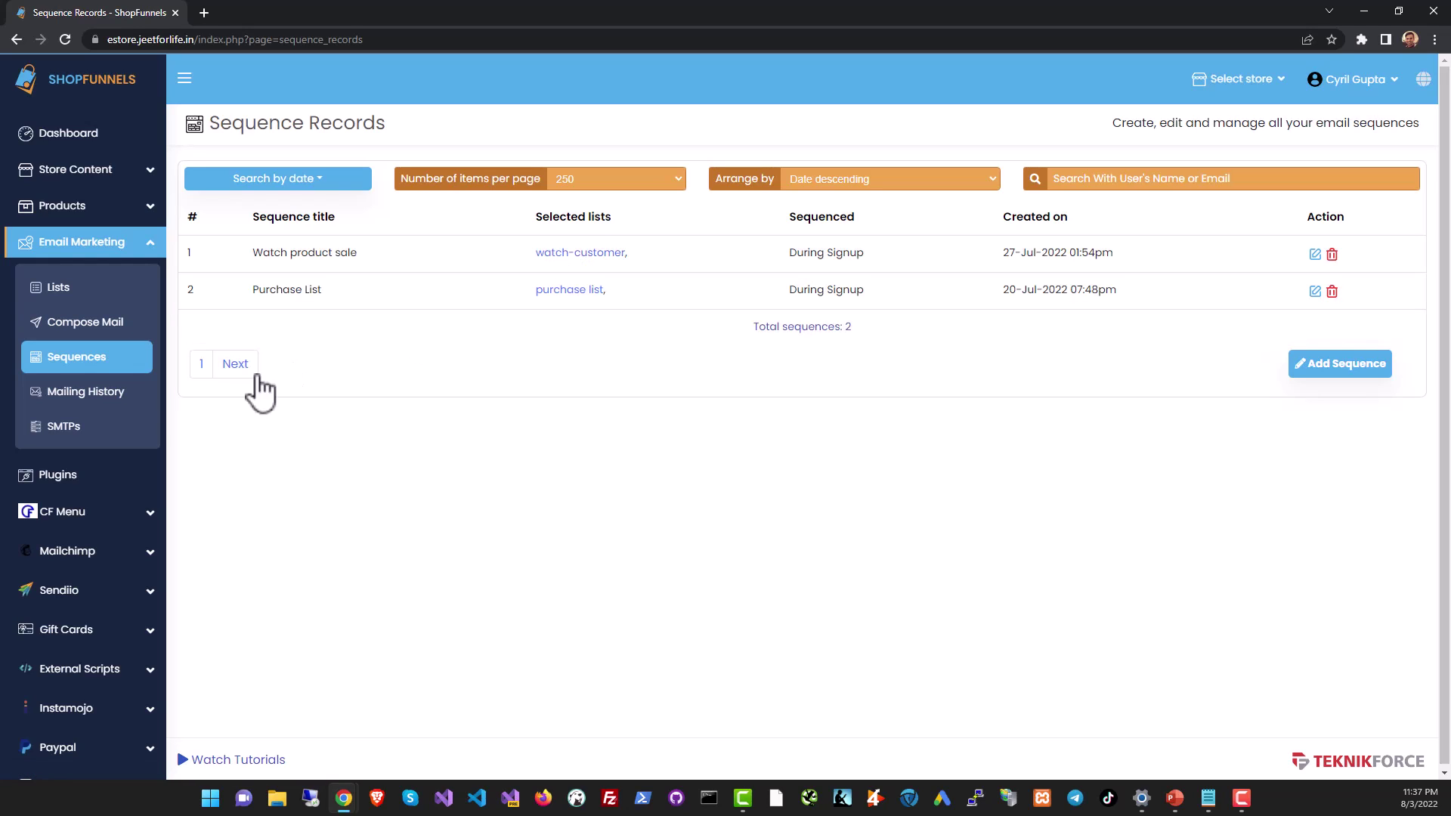
# Check Mailing History and the SMTP records, then expand the Sendiio section
pyautogui.click(94, 401)
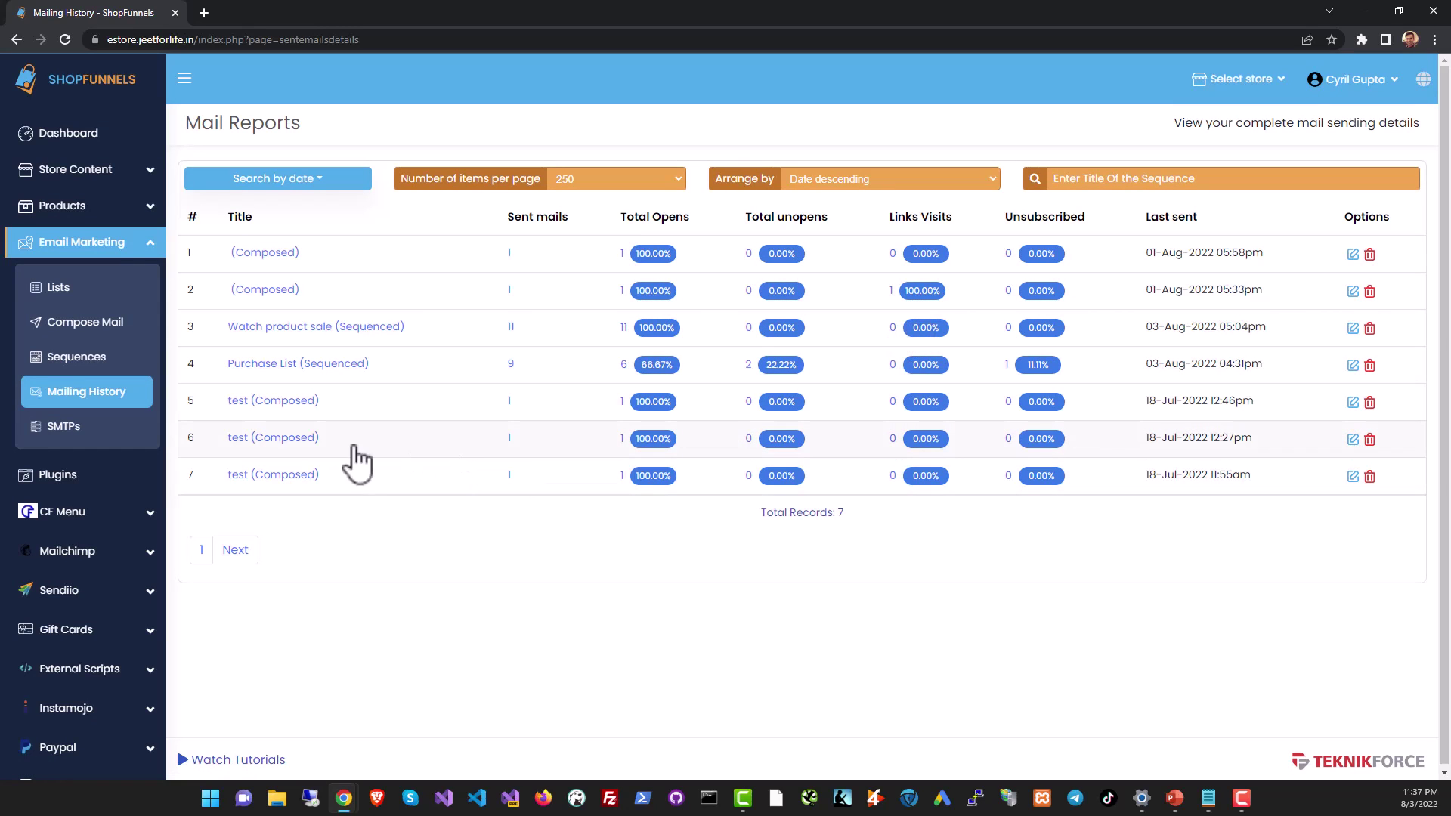
pyautogui.click(117, 437)
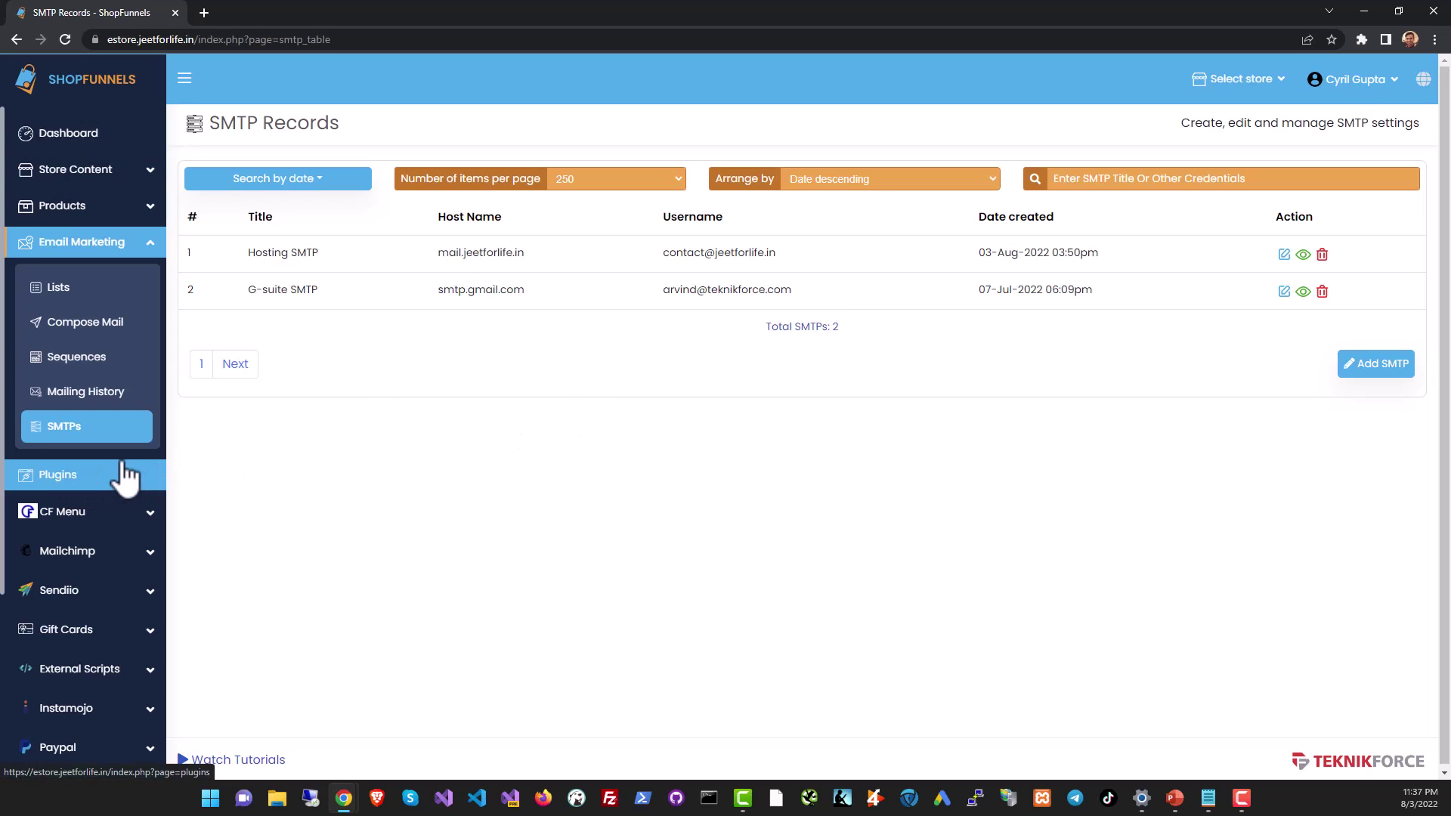
pyautogui.scroll(-3, 129, 487)
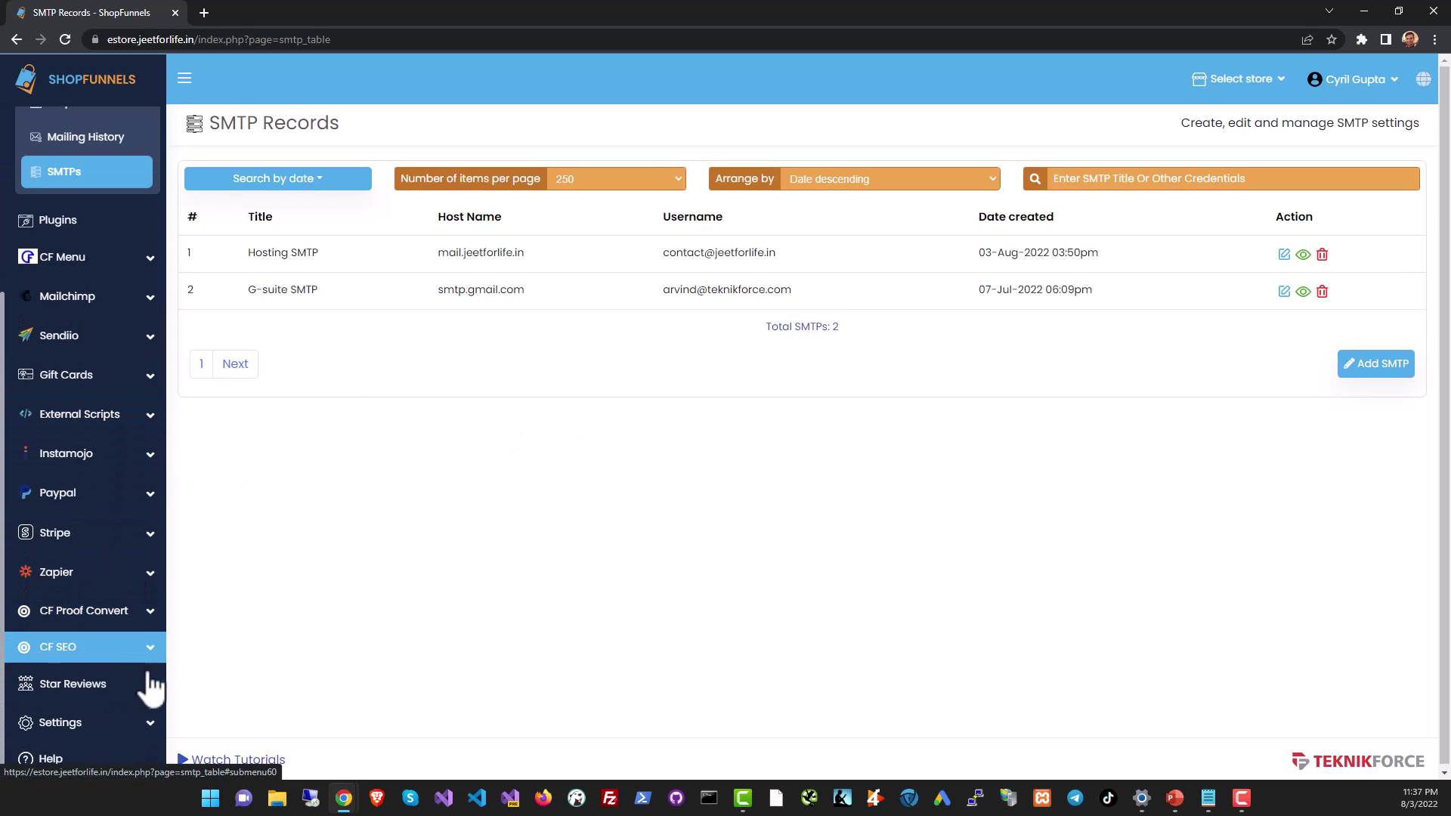
pyautogui.click(107, 341)
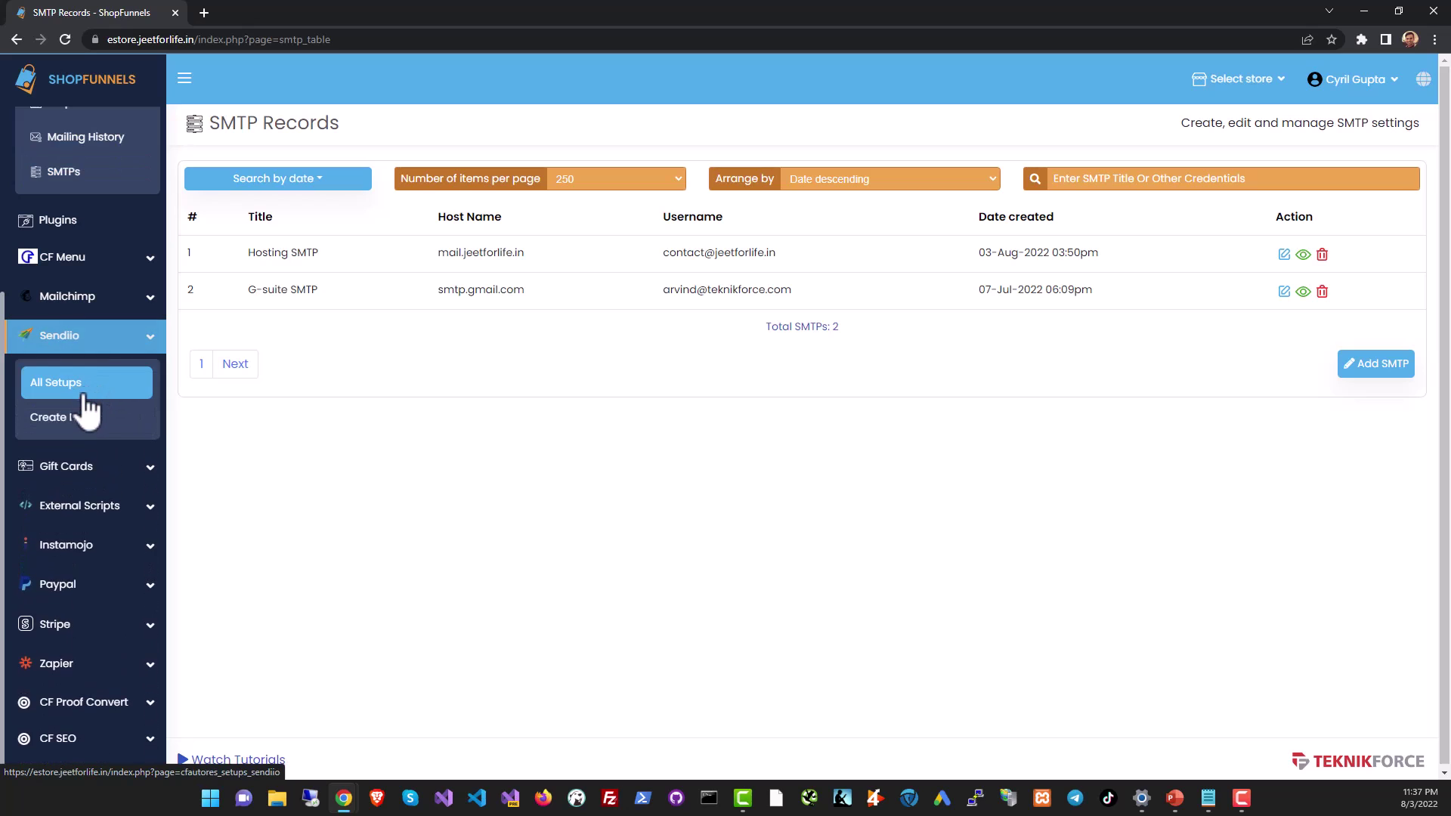
# Expand the Gift Cards and External Scripts options in the sidebar
pyautogui.click(87, 473)
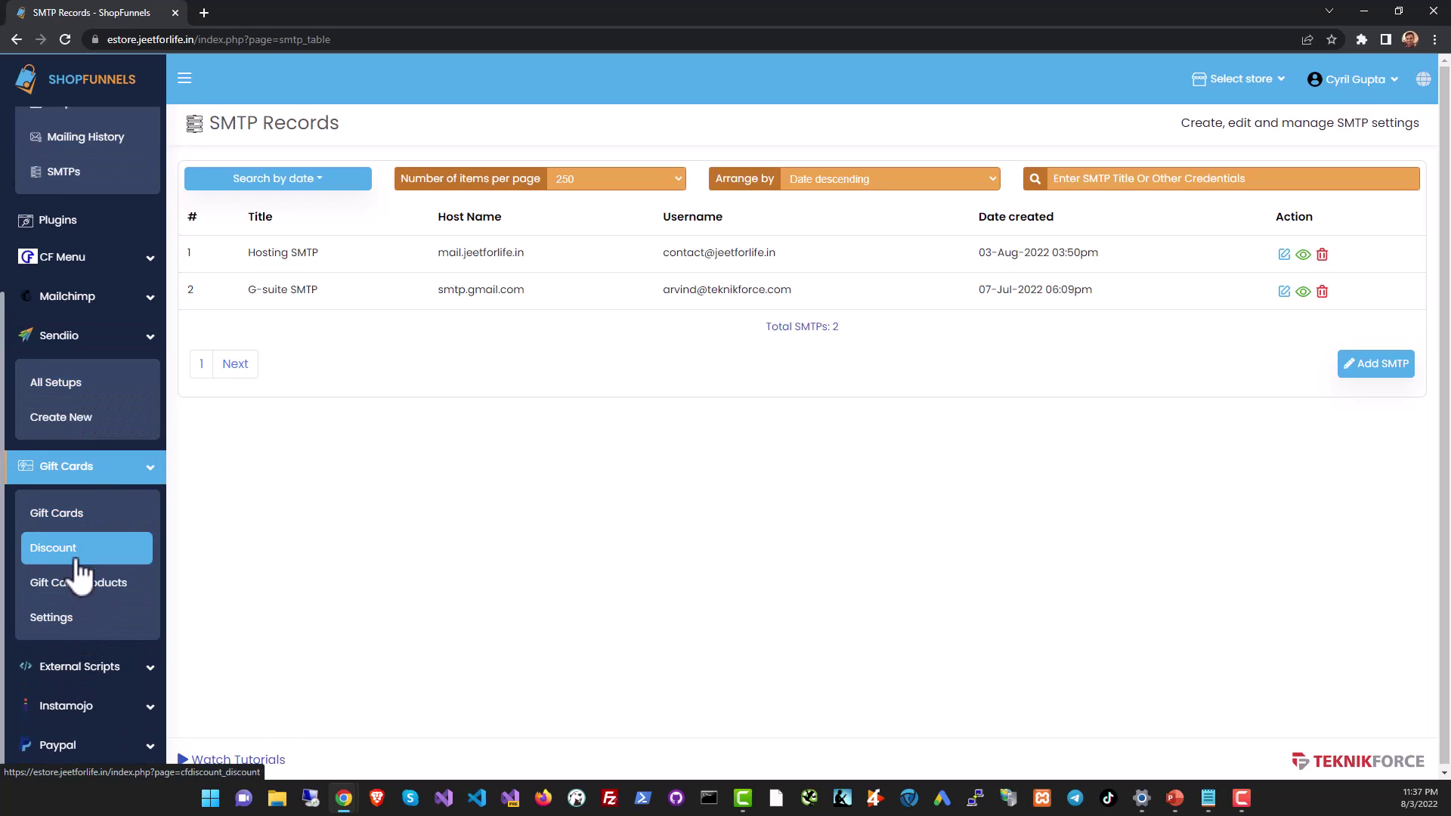
pyautogui.scroll(-3, 83, 626)
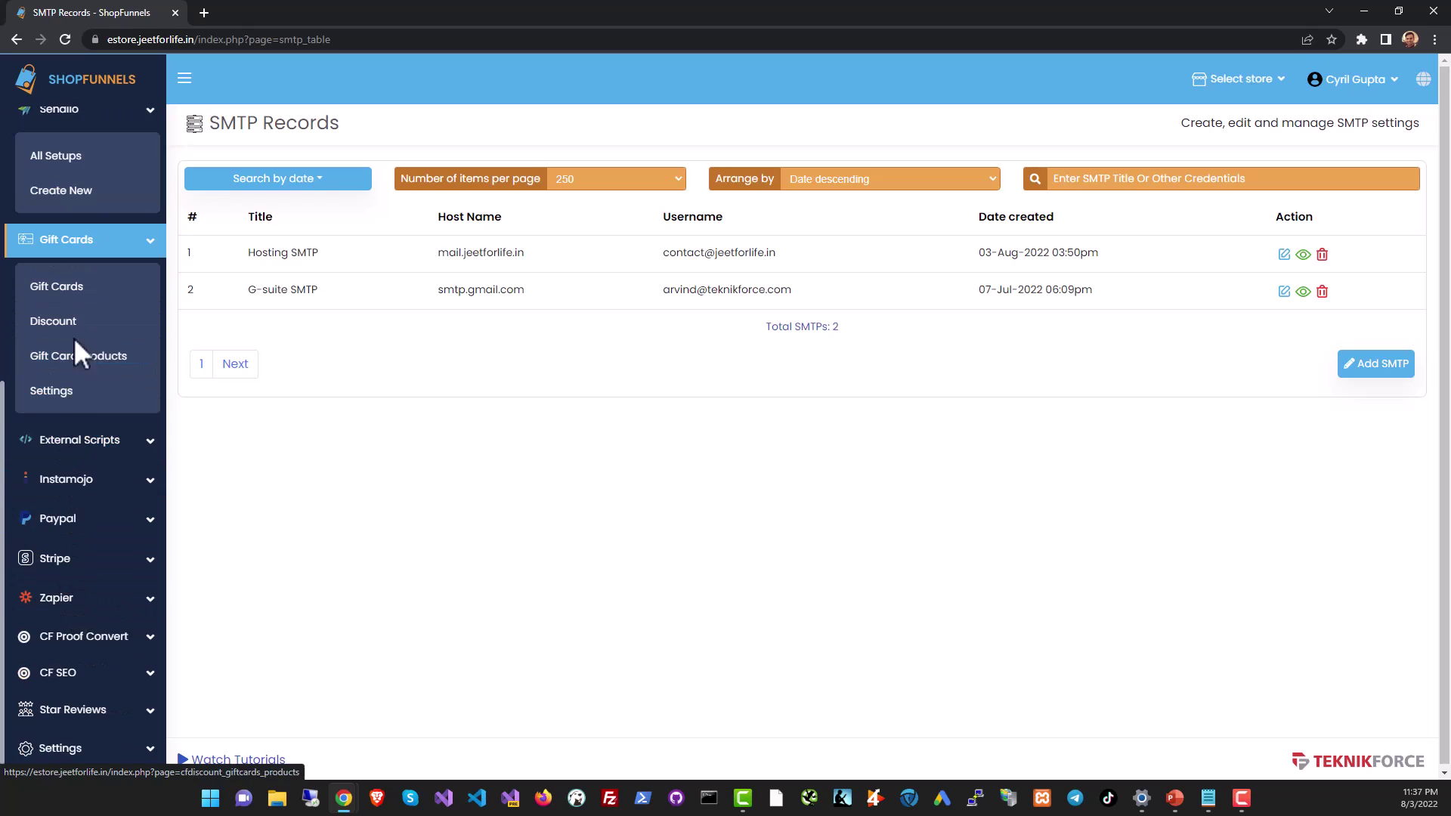
pyautogui.click(95, 452)
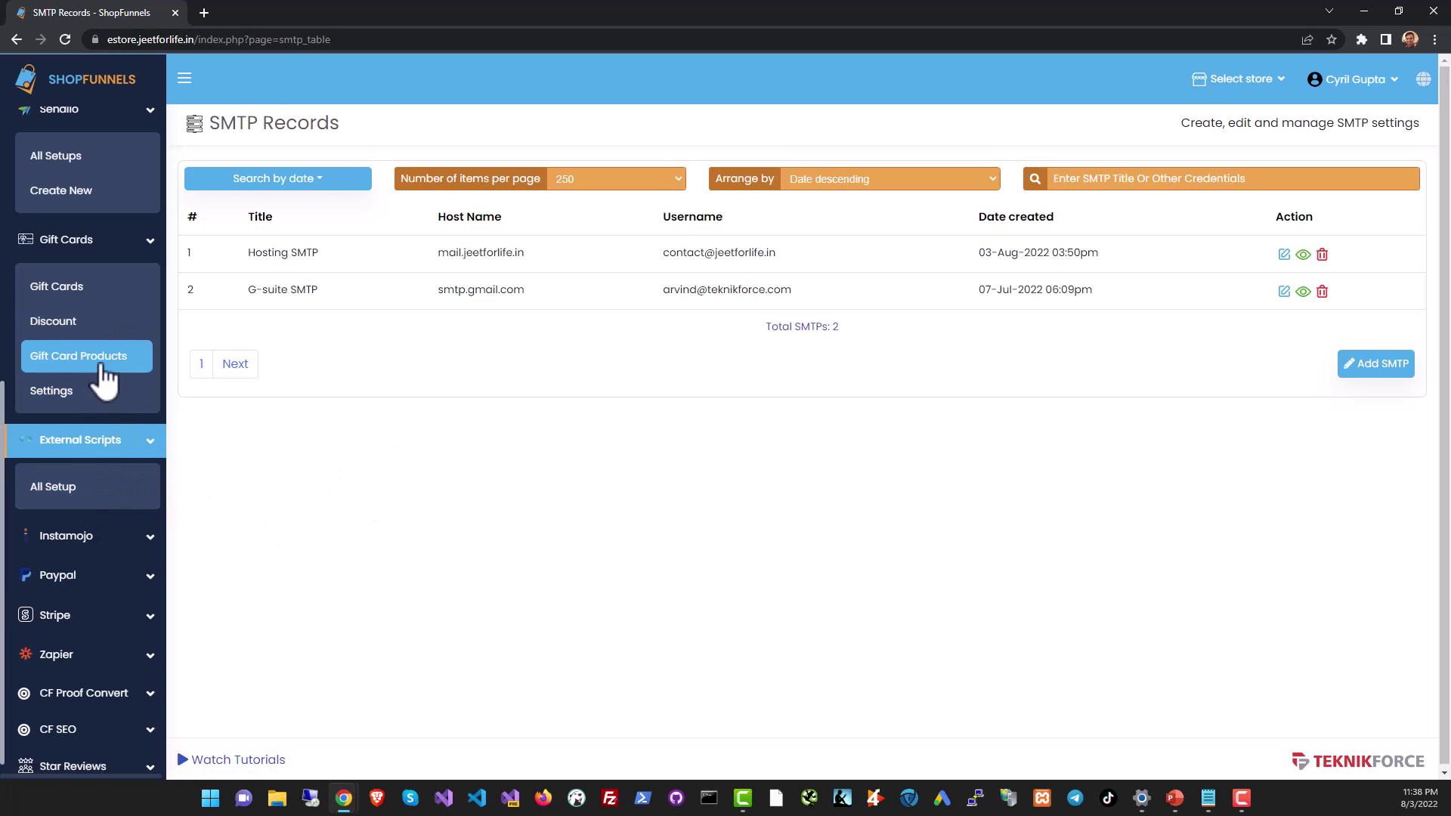
pyautogui.scroll(-1, 97, 381)
pyautogui.scroll(5, 97, 381)
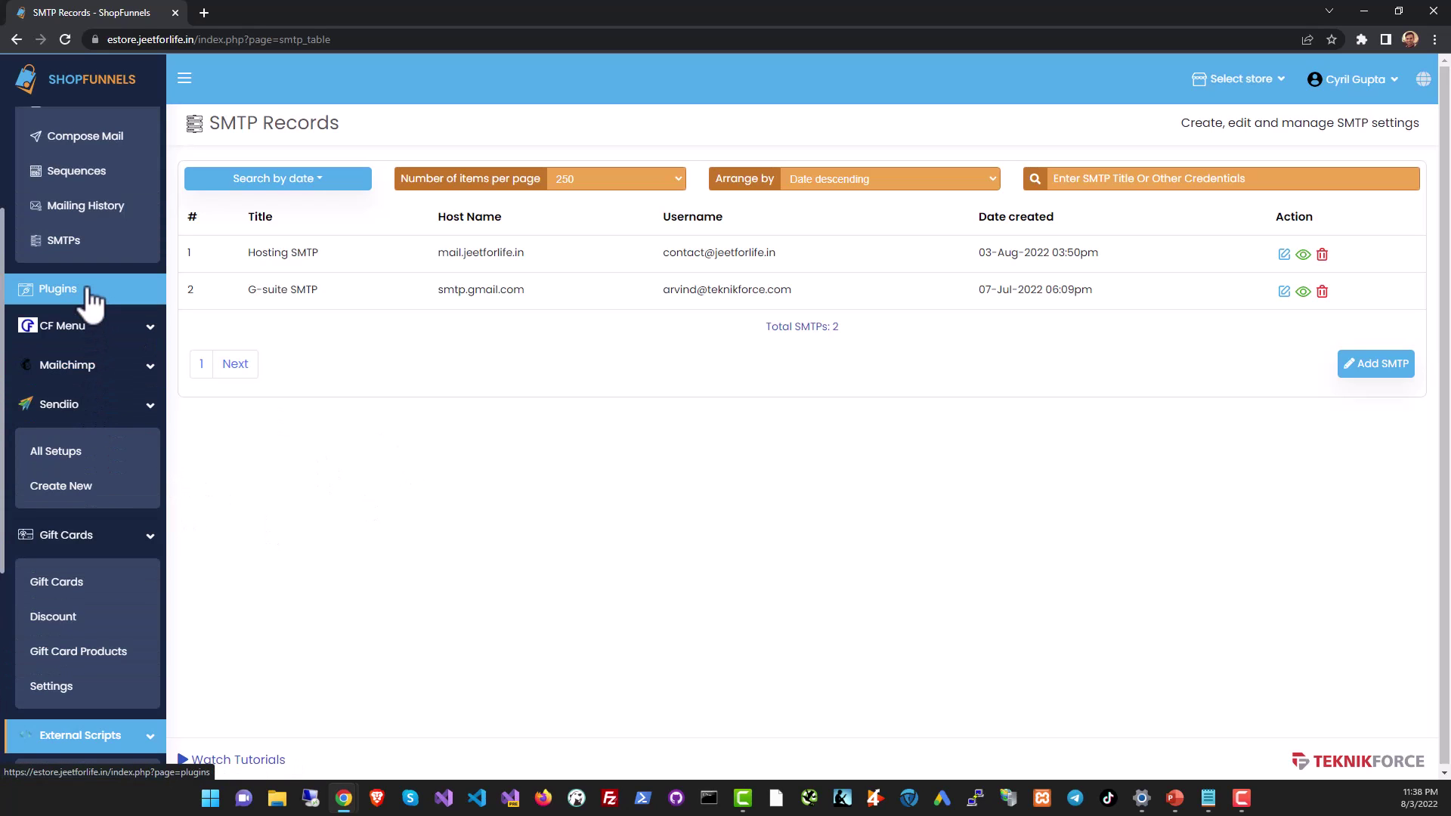
# Go to the installed Plugins page and open Add New Plugin
pyautogui.click(87, 291)
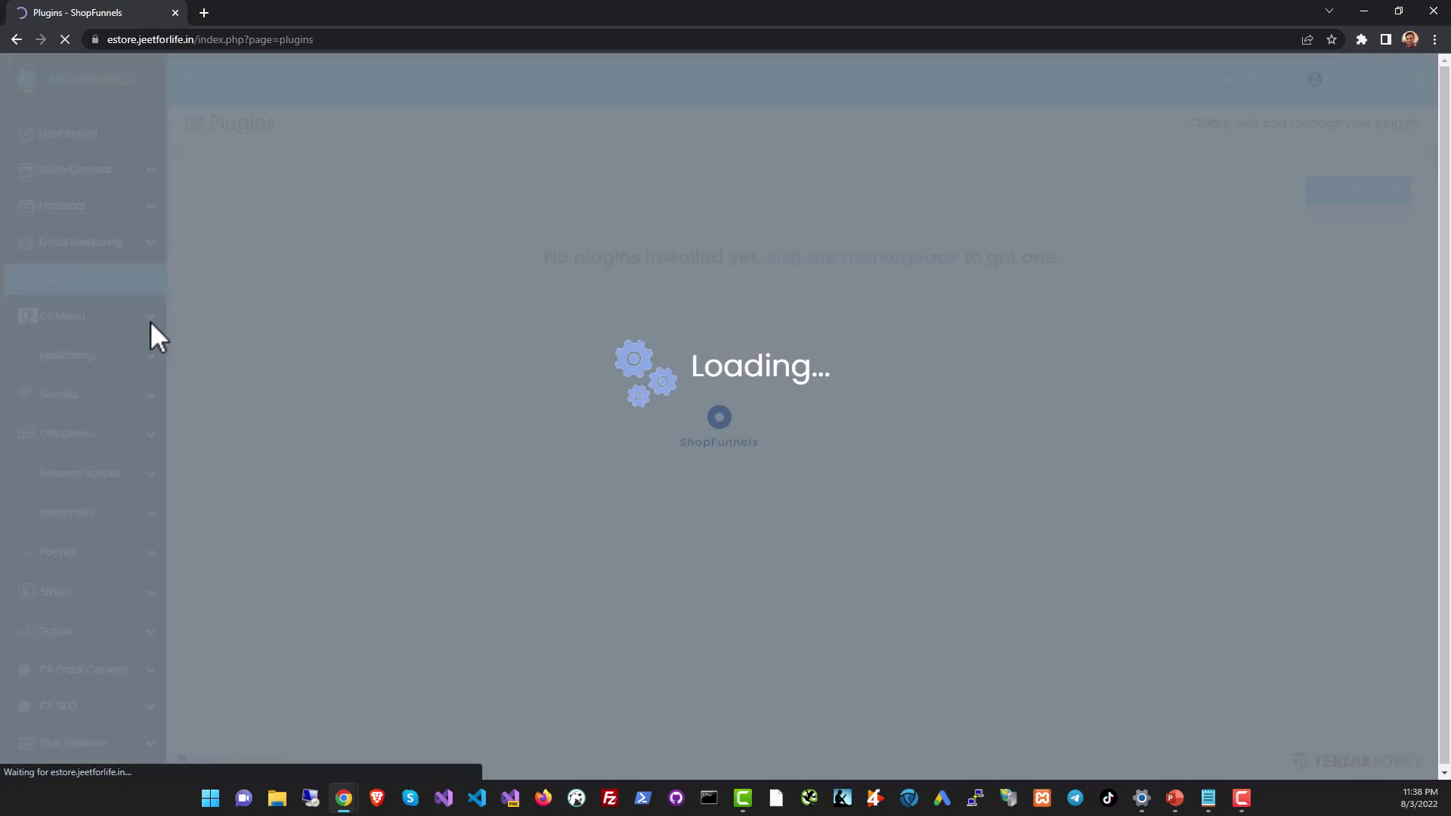
pyautogui.scroll(-4, 778, 415)
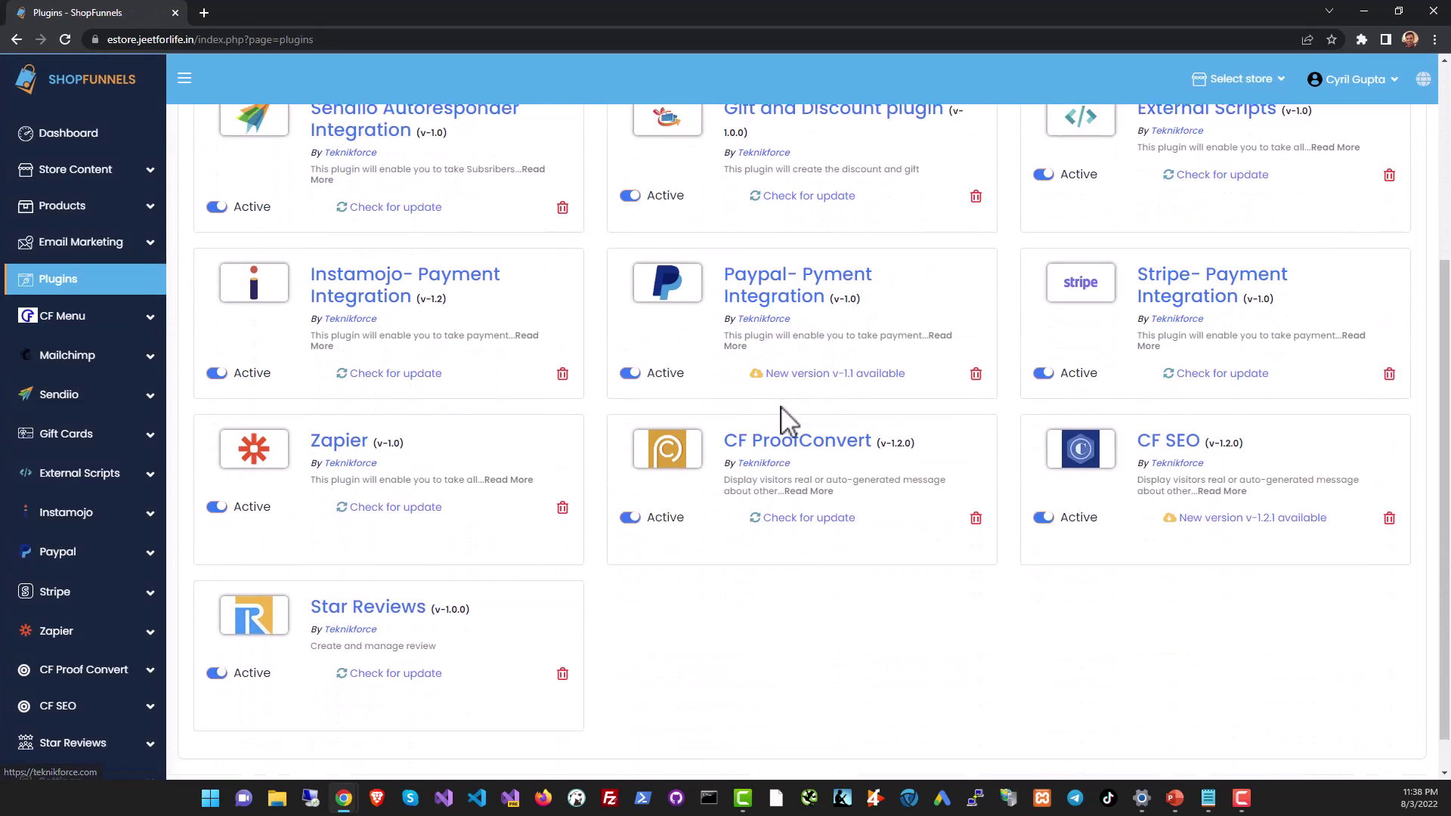
pyautogui.scroll(1, 681, 495)
pyautogui.scroll(3, 678, 495)
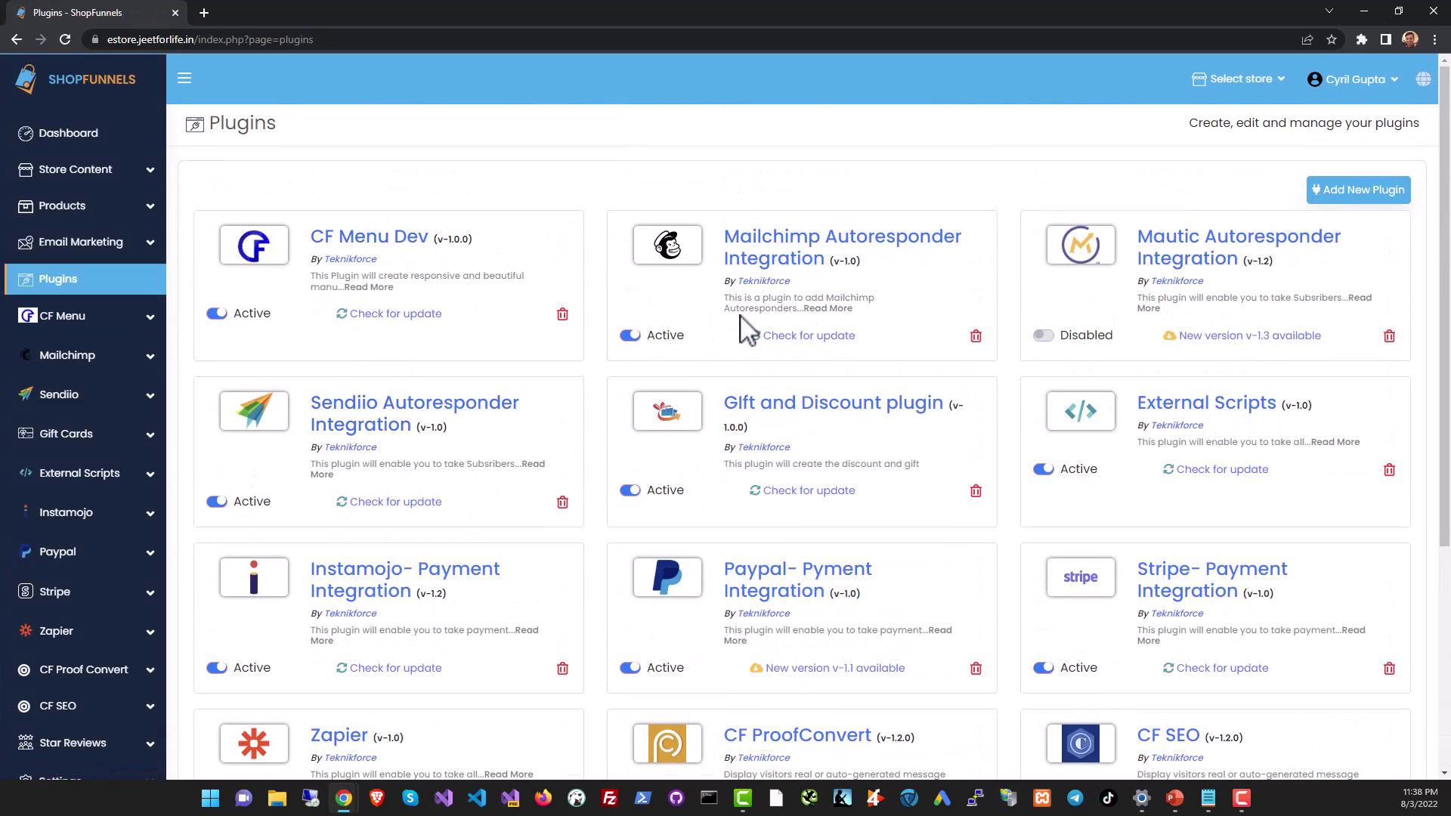
pyautogui.click(1348, 204)
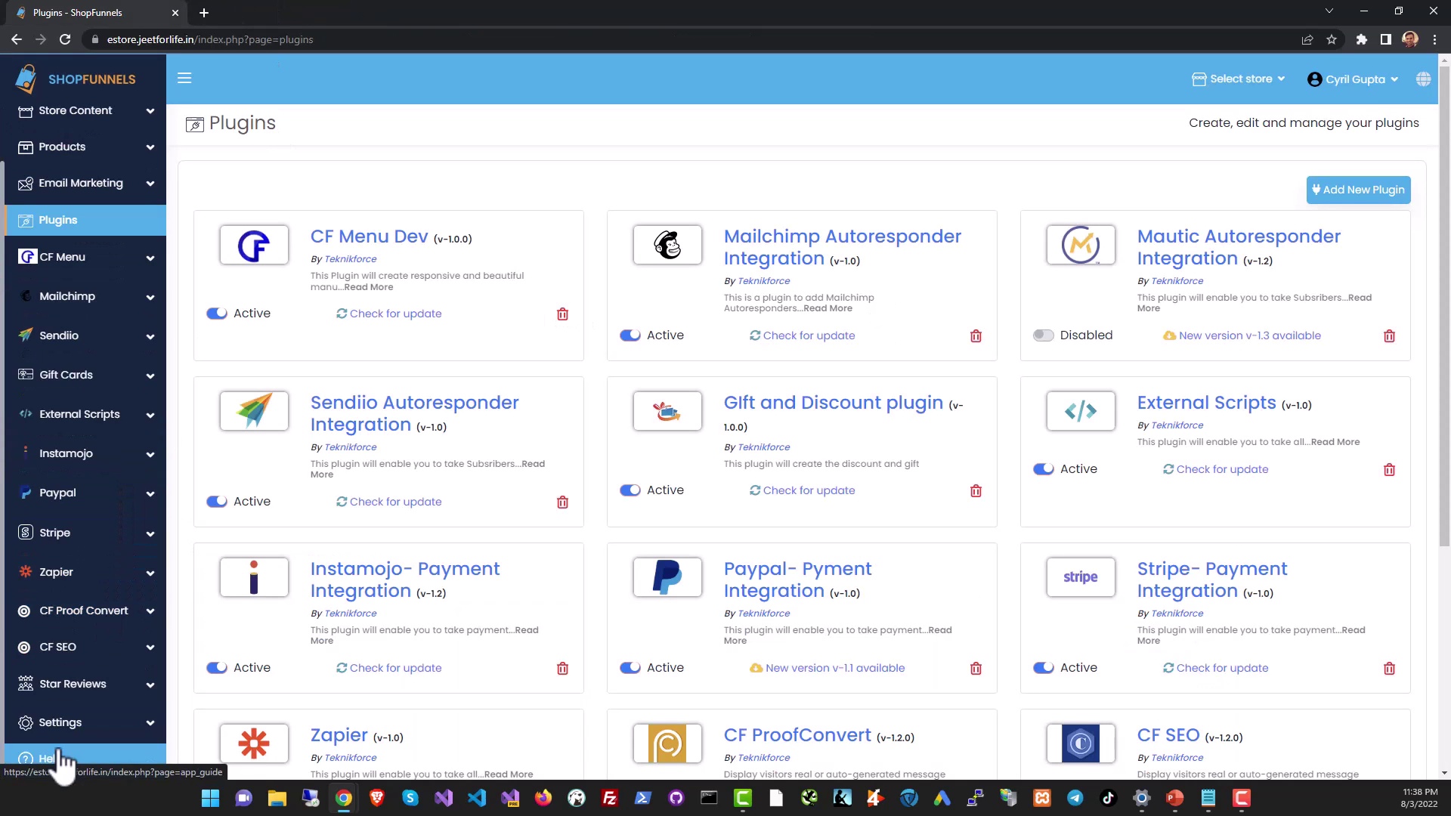
# Expand the Settings section to show Settings, Users, GDPR Settings and Filter And Sorting
pyautogui.click(84, 724)
pyautogui.scroll(-3, 97, 718)
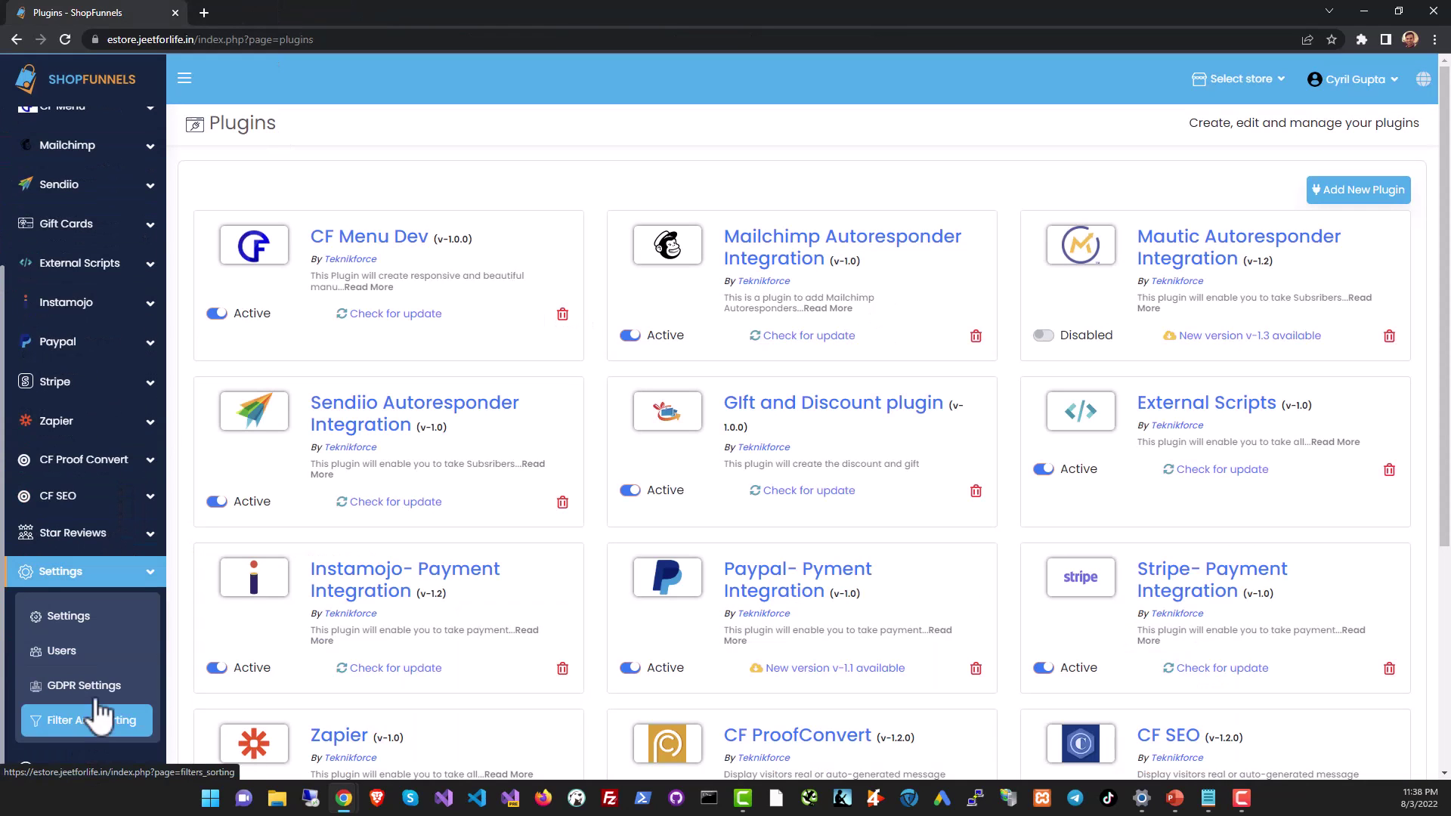
# Open the general Settings page and scroll through it
pyautogui.click(91, 611)
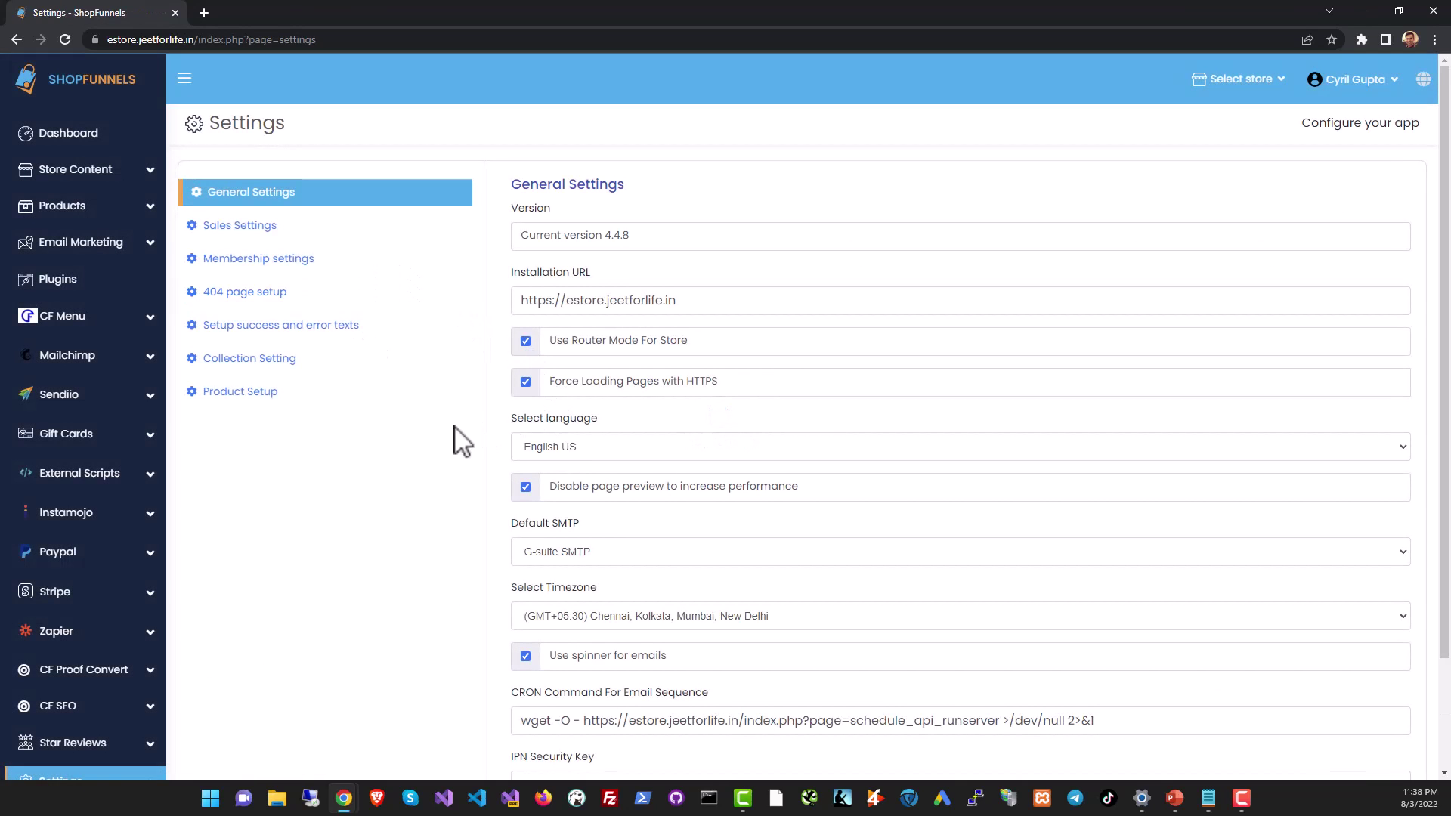
pyautogui.scroll(-2, 678, 336)
pyautogui.scroll(2, 490, 363)
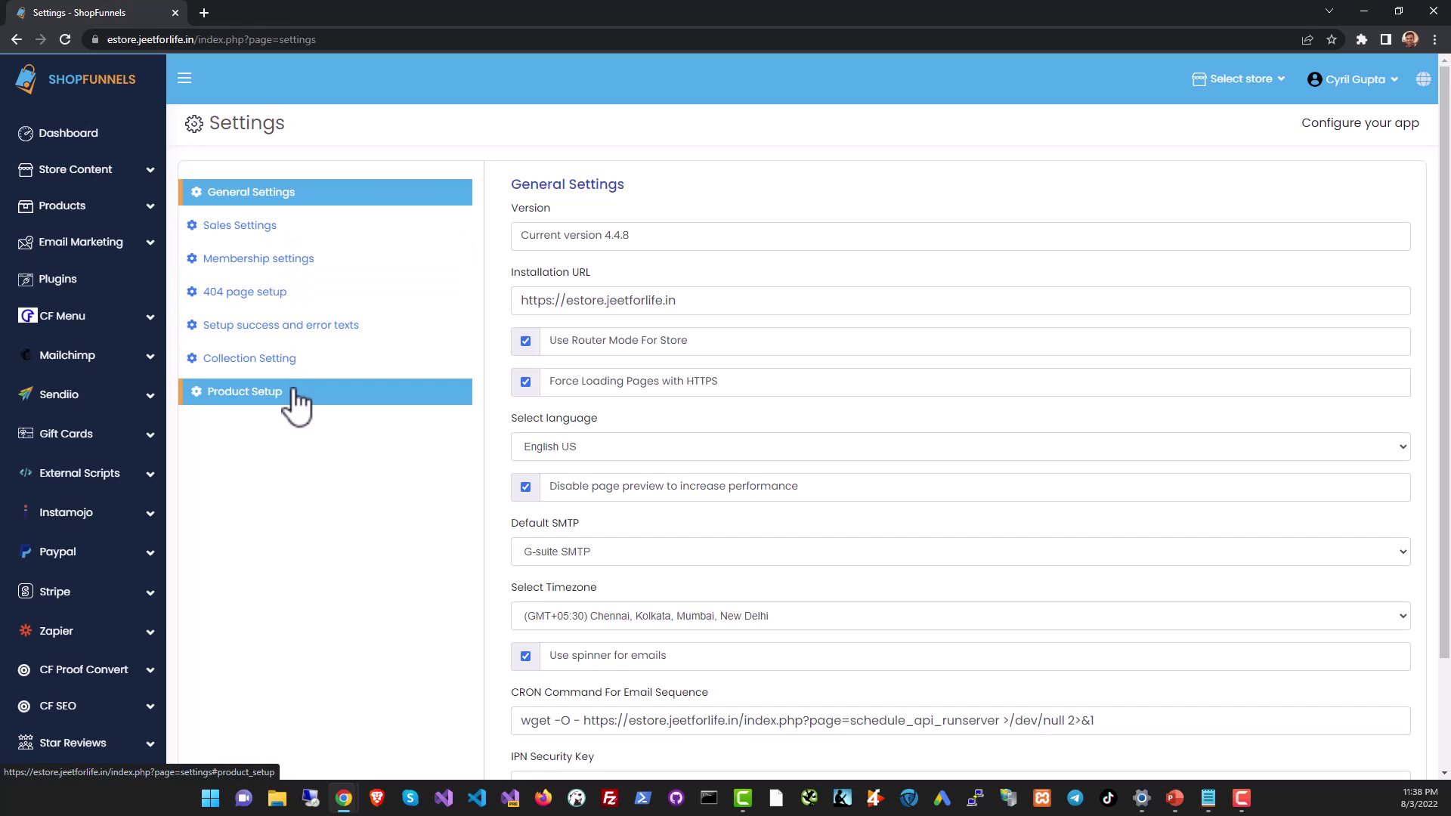
pyautogui.scroll(-3, 105, 605)
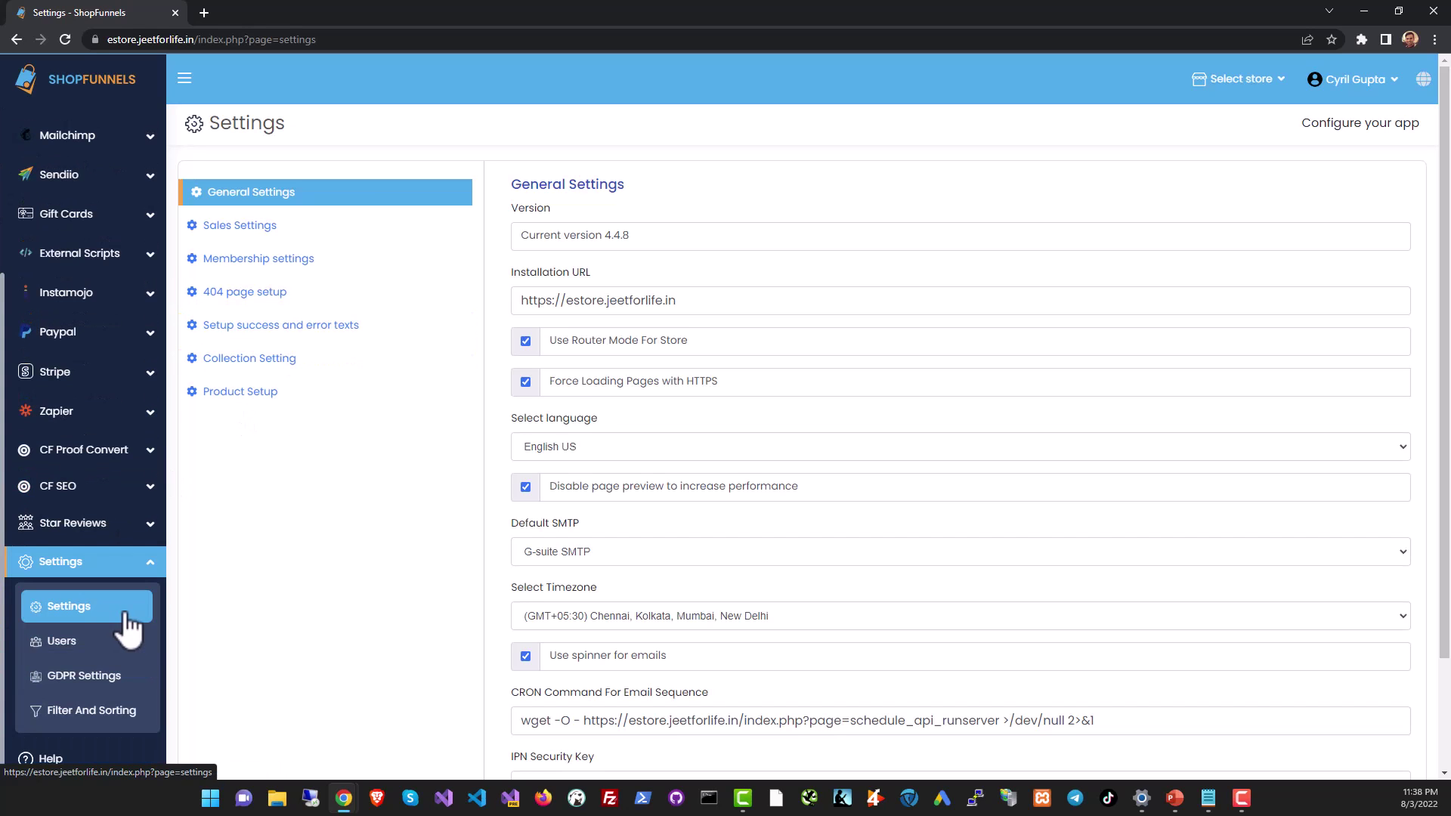
# On the Users page, start a new user and browse the permission dropdown before closing it
pyautogui.click(119, 650)
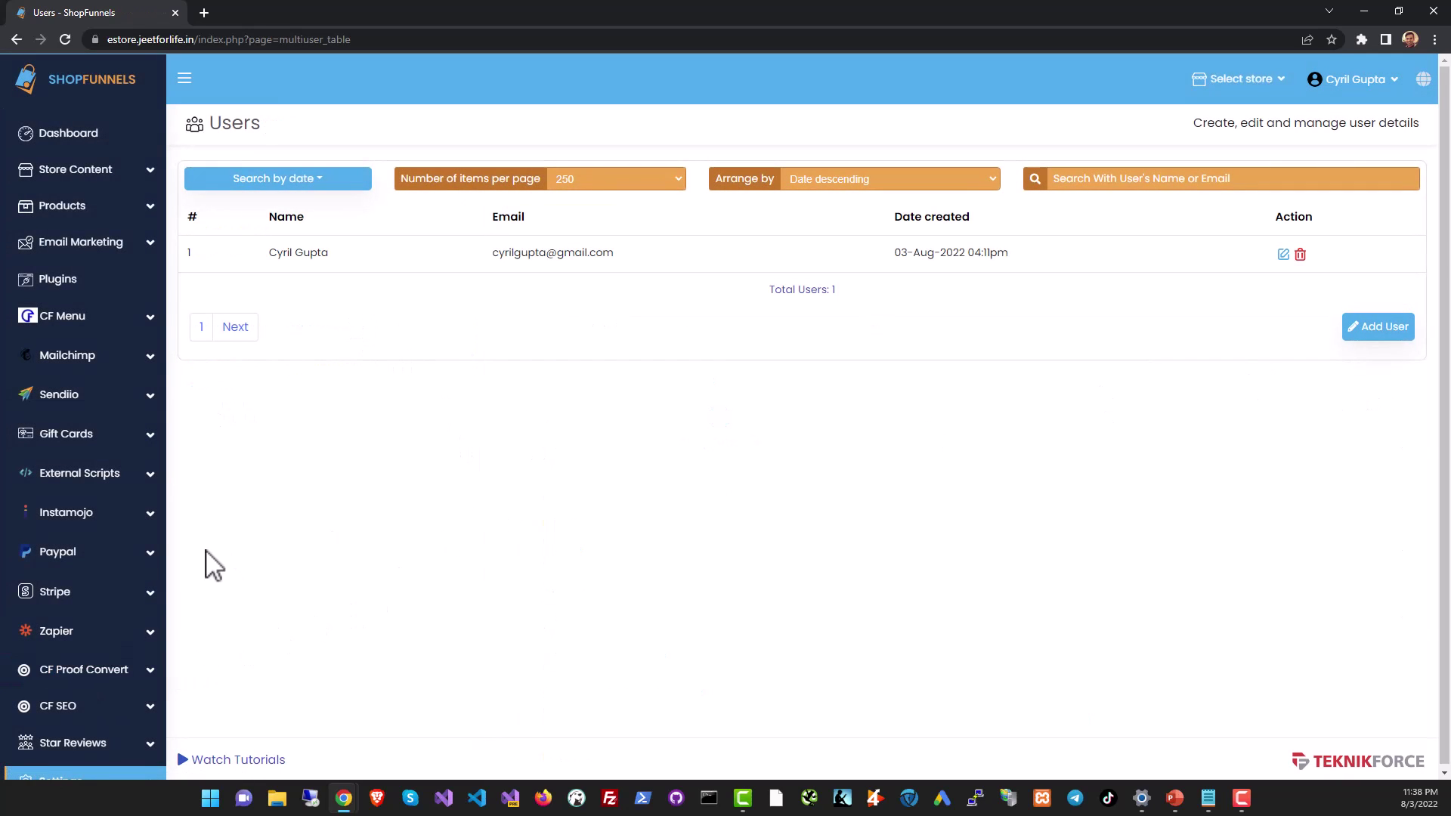
pyautogui.click(1389, 327)
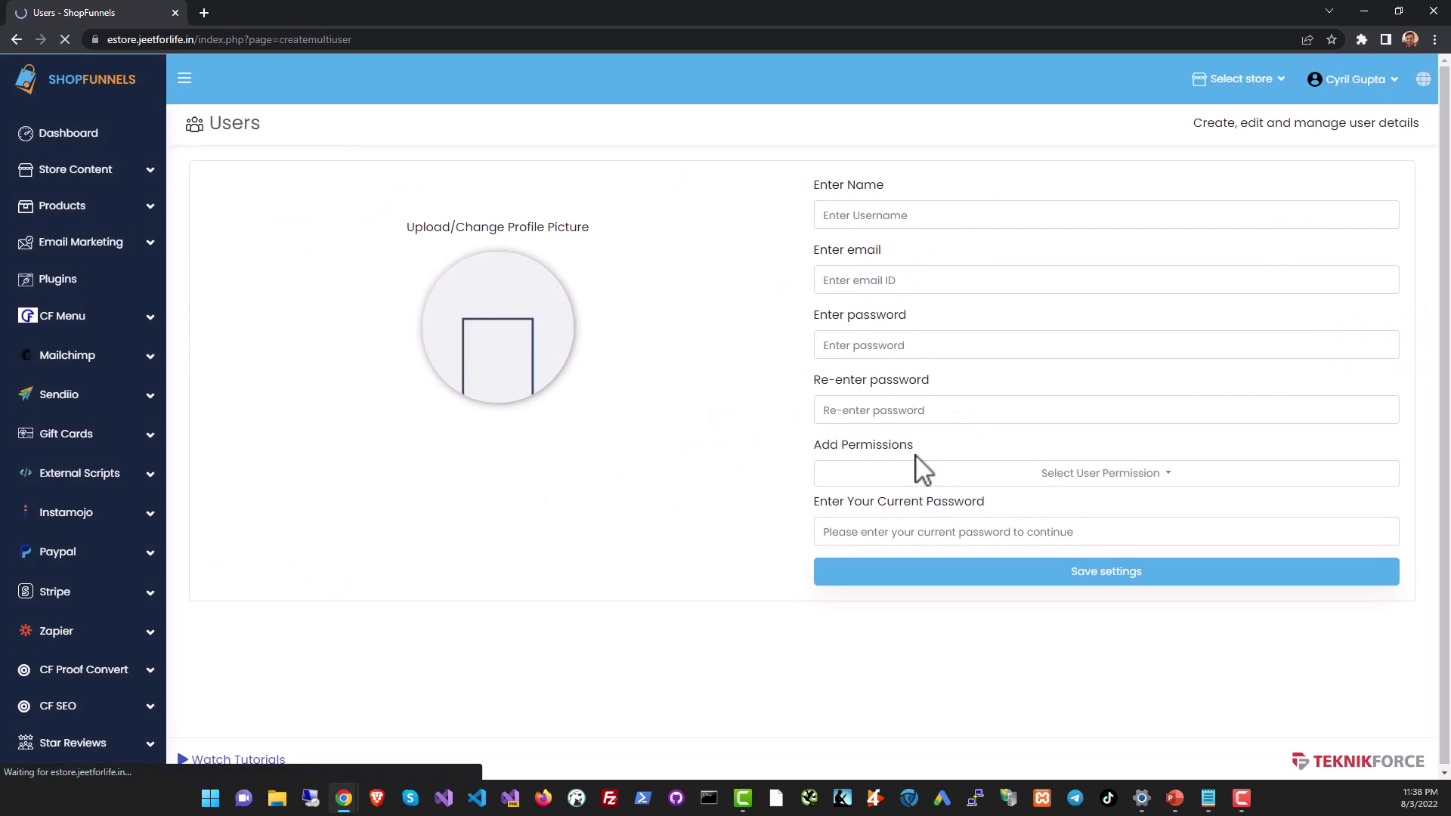
pyautogui.click(1089, 484)
pyautogui.scroll(-2, 907, 575)
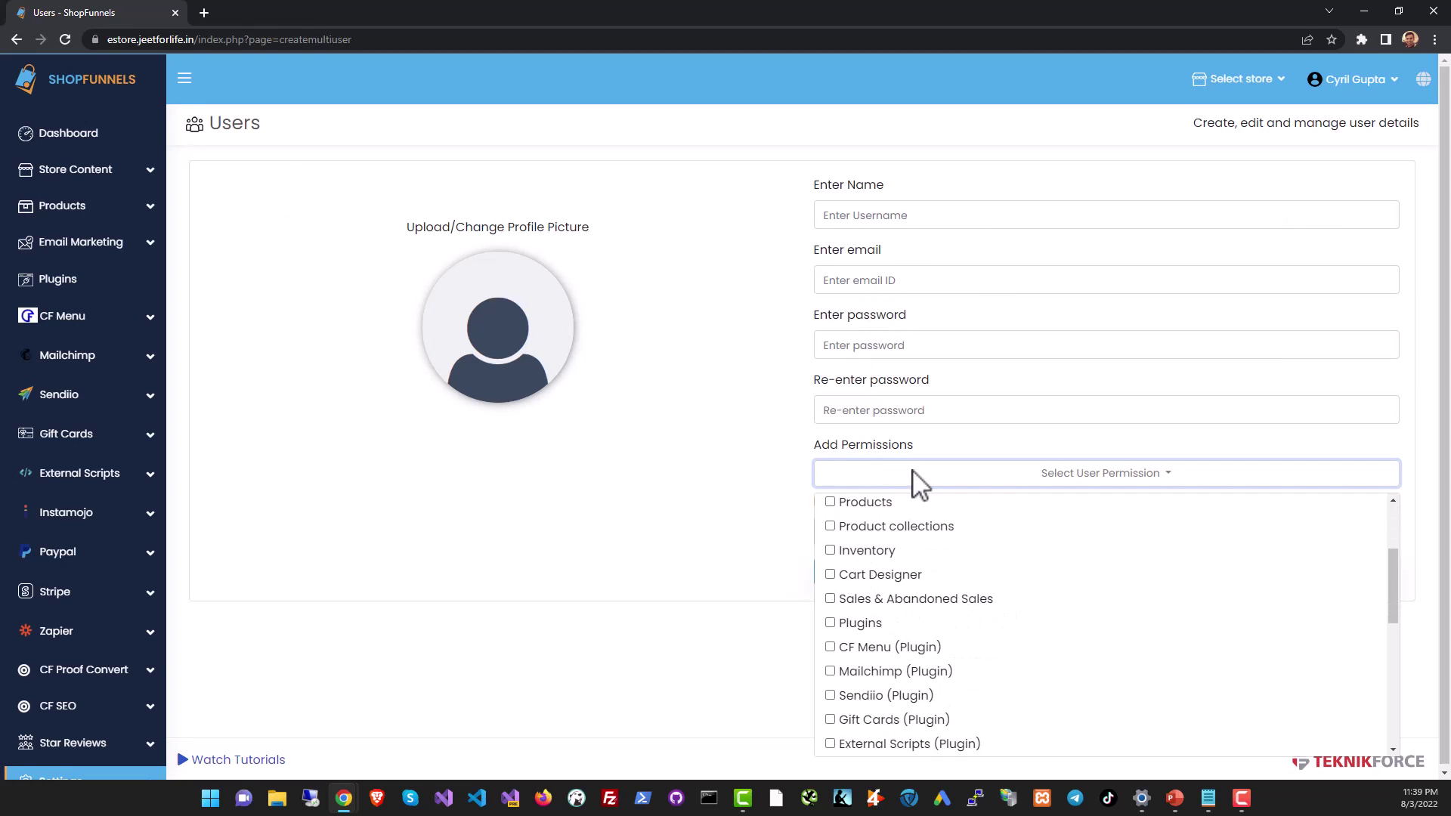
pyautogui.scroll(-6, 910, 593)
pyautogui.scroll(-1, 869, 658)
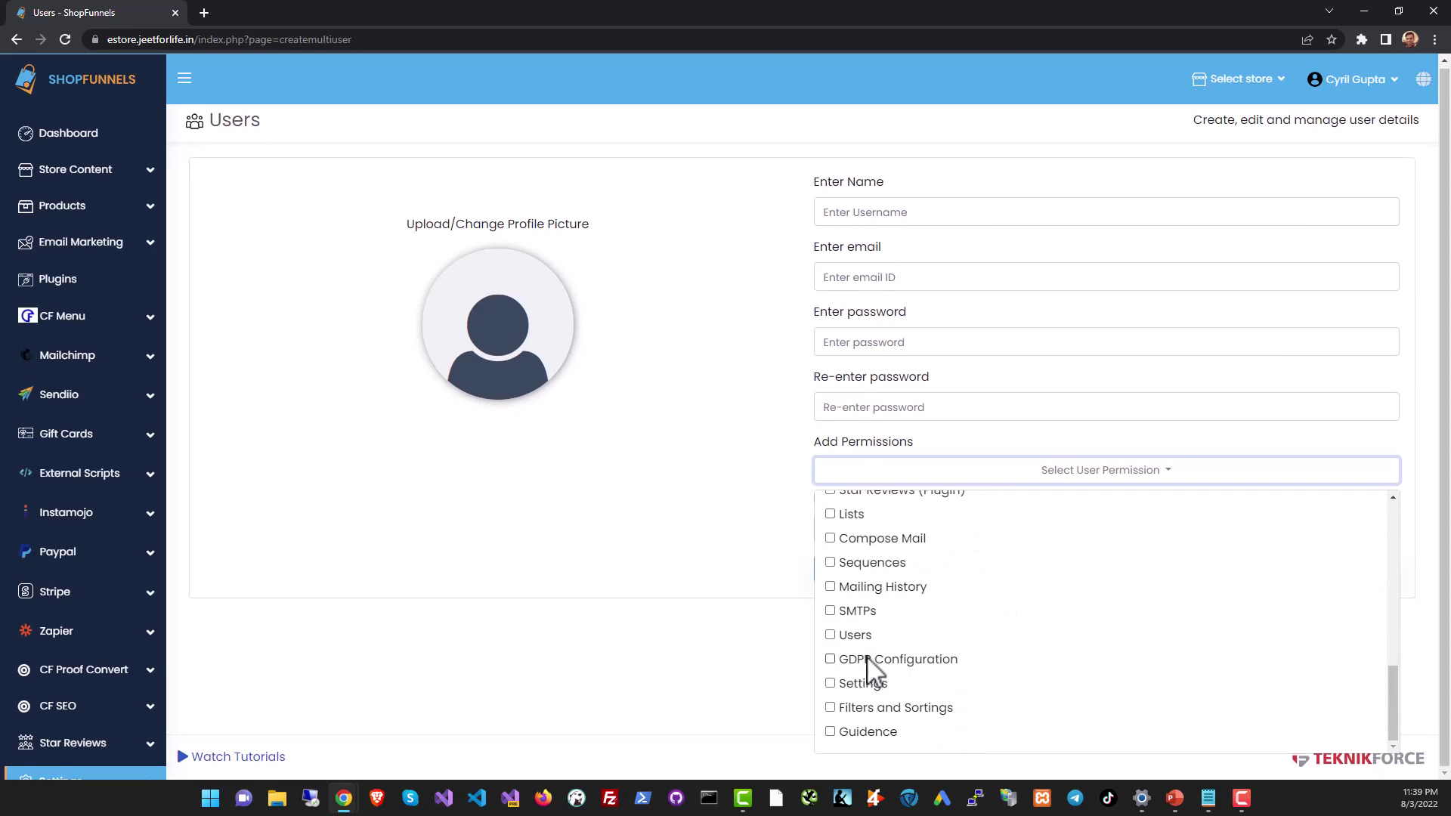
pyautogui.scroll(5, 883, 658)
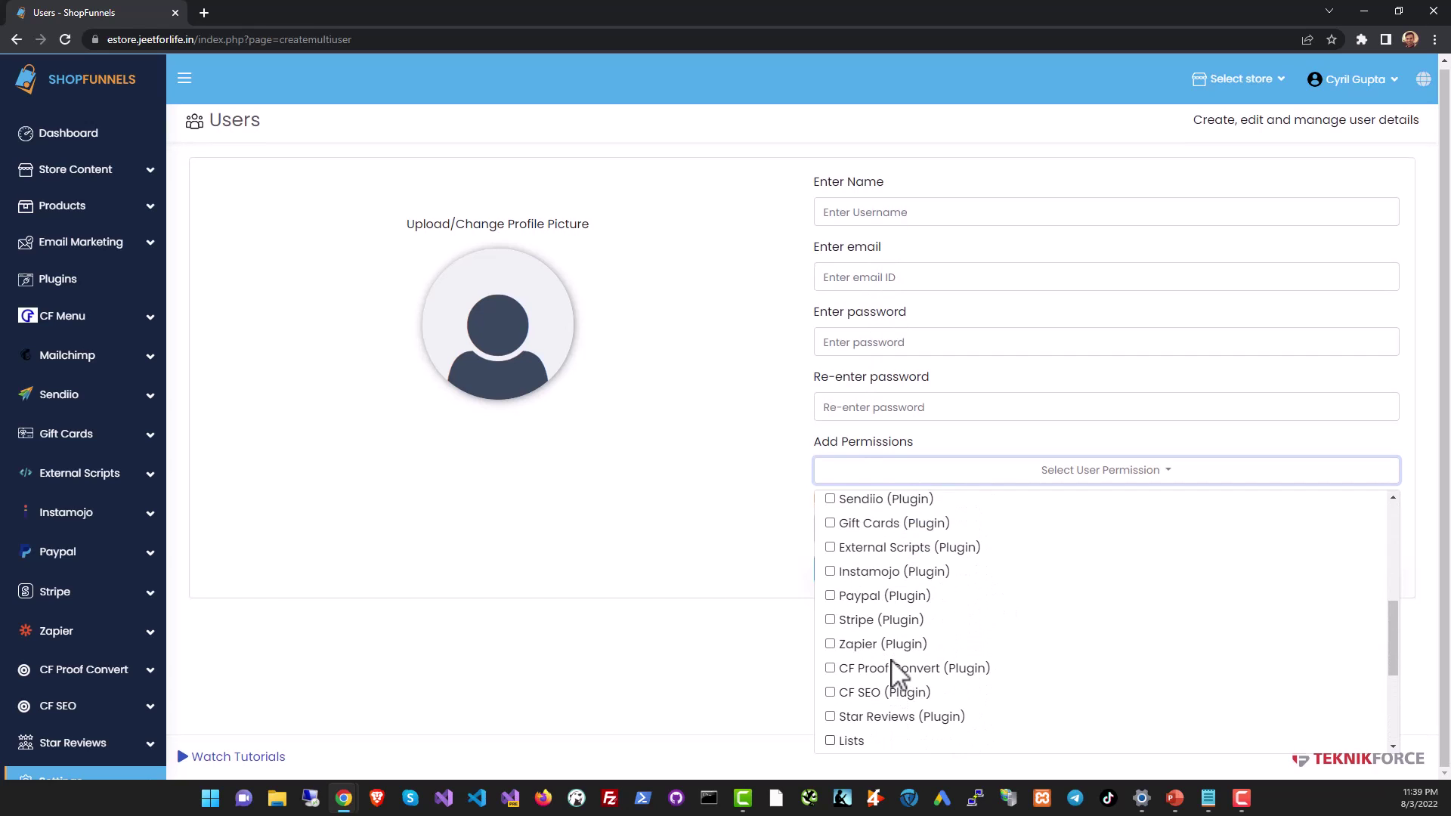
pyautogui.scroll(2, 900, 602)
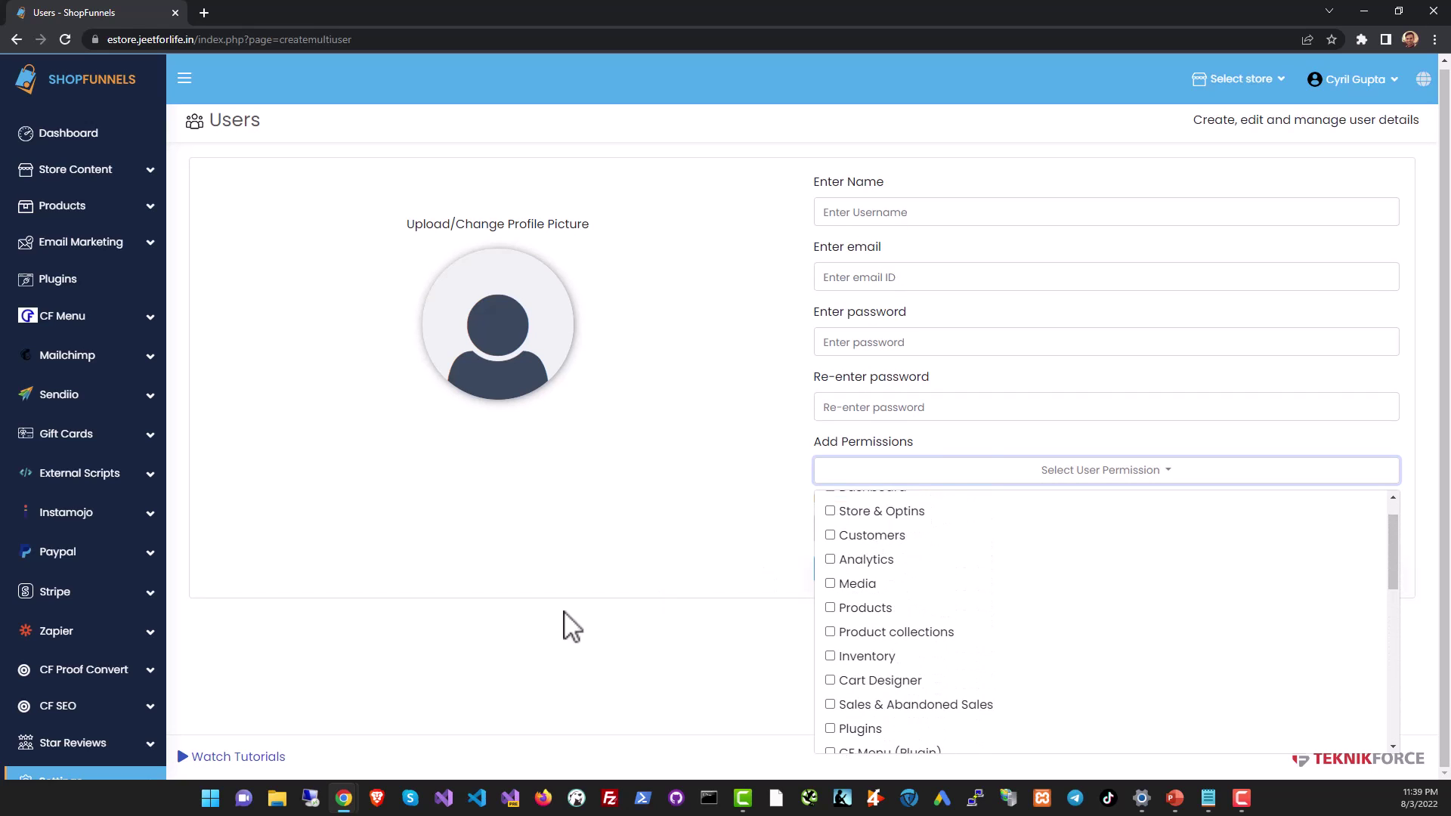
pyautogui.click(257, 684)
pyautogui.scroll(-3, 136, 675)
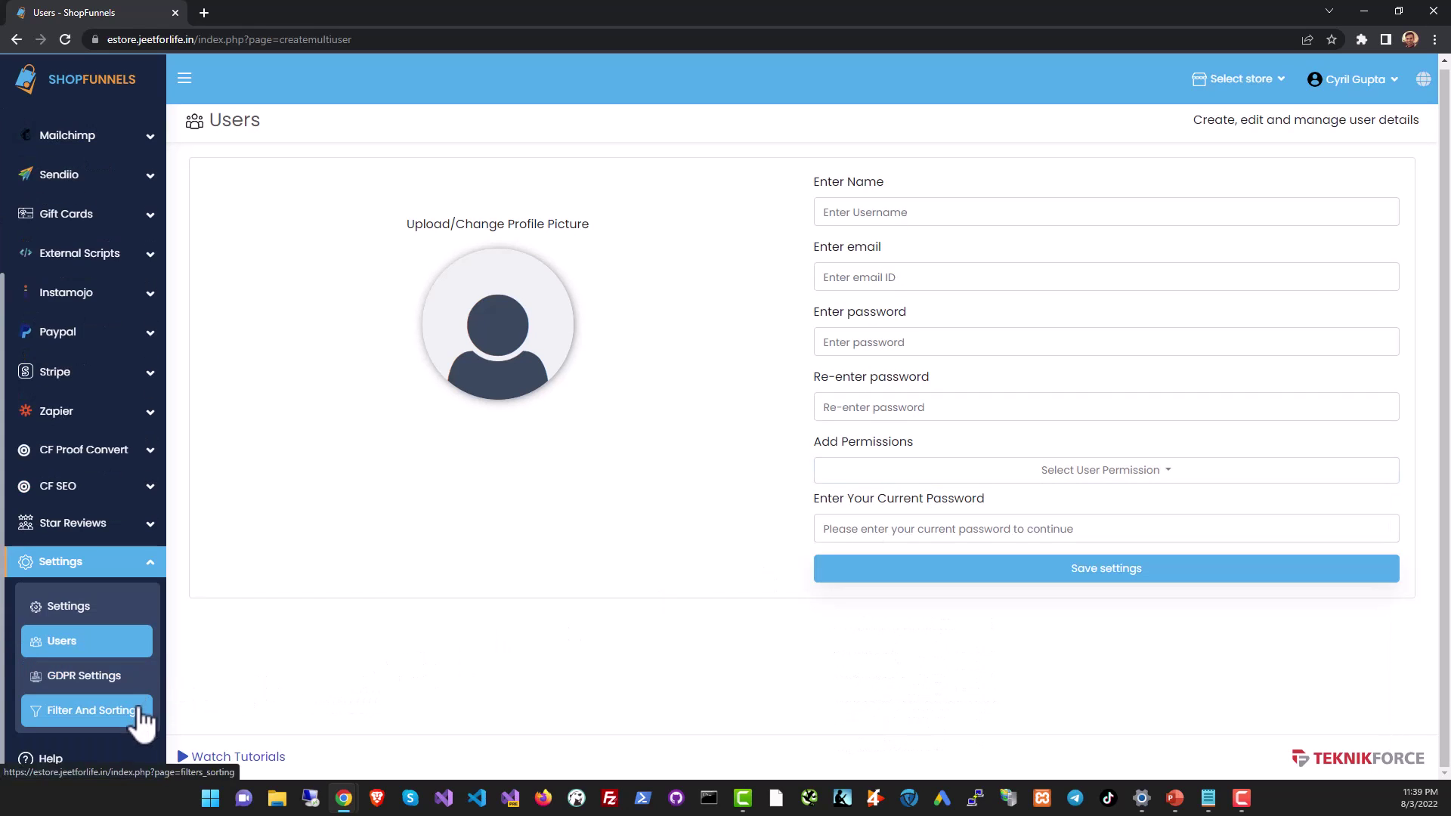
# Open GDPR Settings and select all of the cookie notice text
pyautogui.click(141, 678)
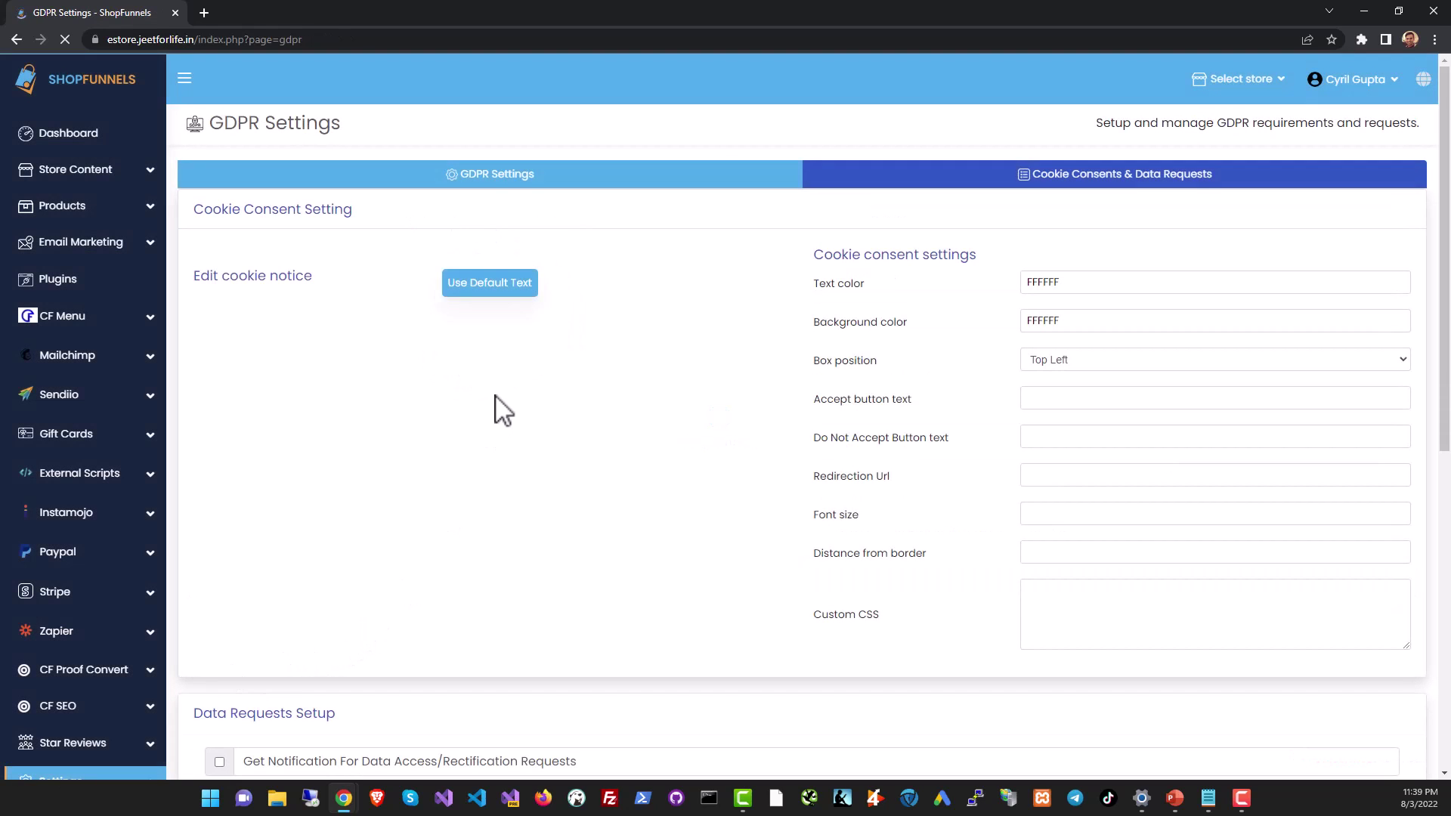
pyautogui.click(392, 446)
pyautogui.hotkey('ctrl', 'a')
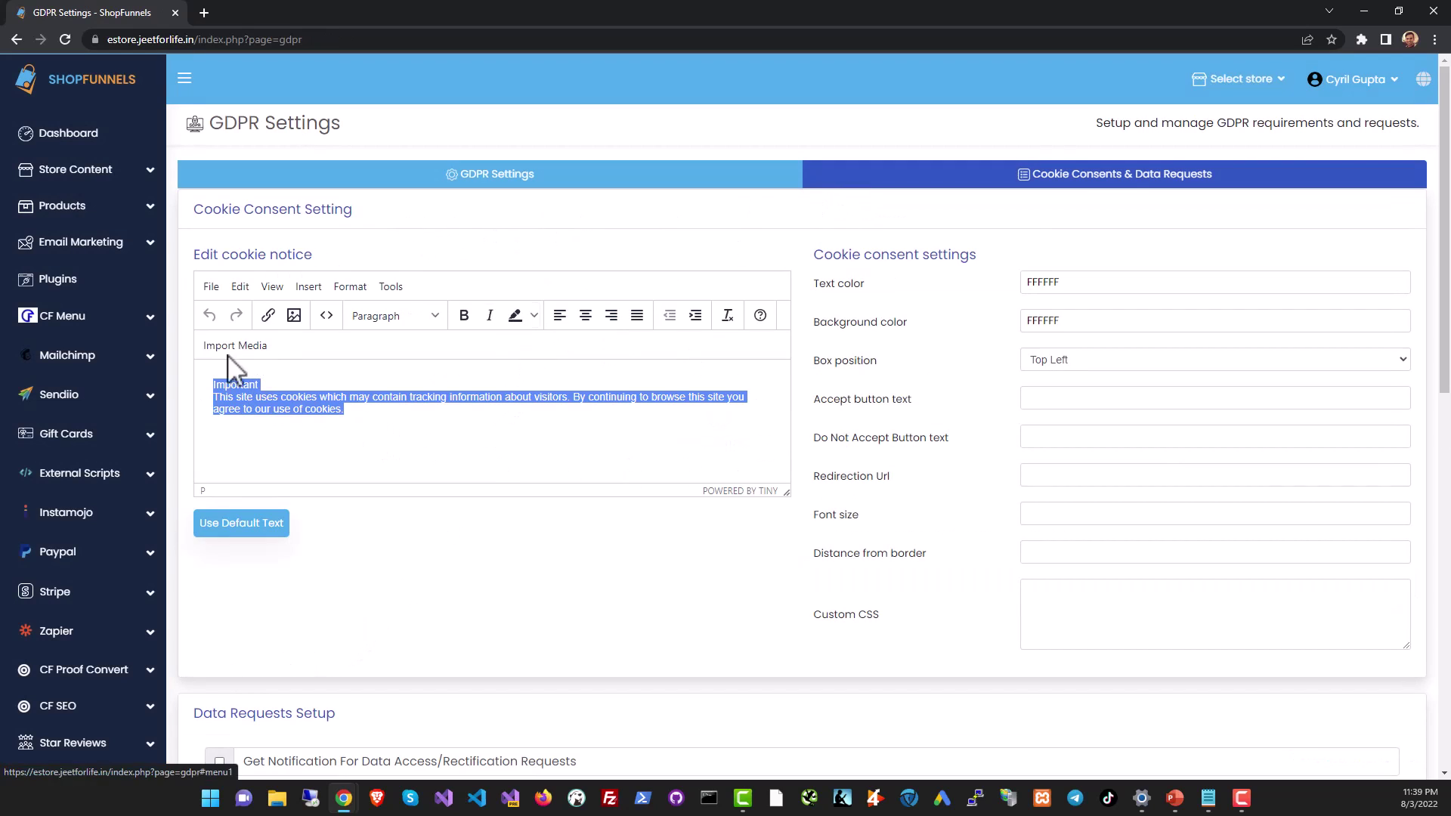
# Review the cookie consent settings, ending on the Cookie Consents & Data Requests tab
pyautogui.click(930, 173)
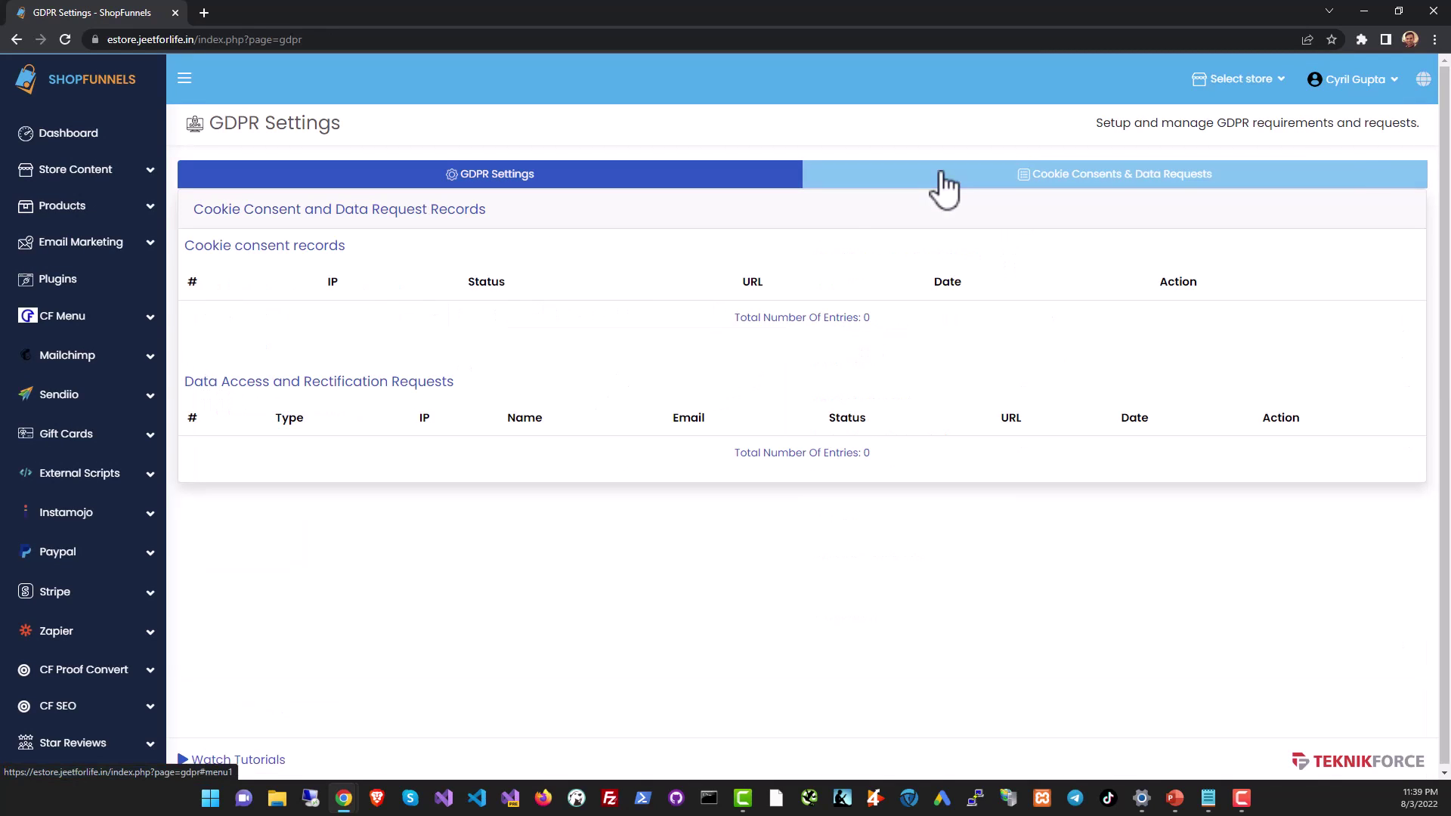
pyautogui.click(690, 176)
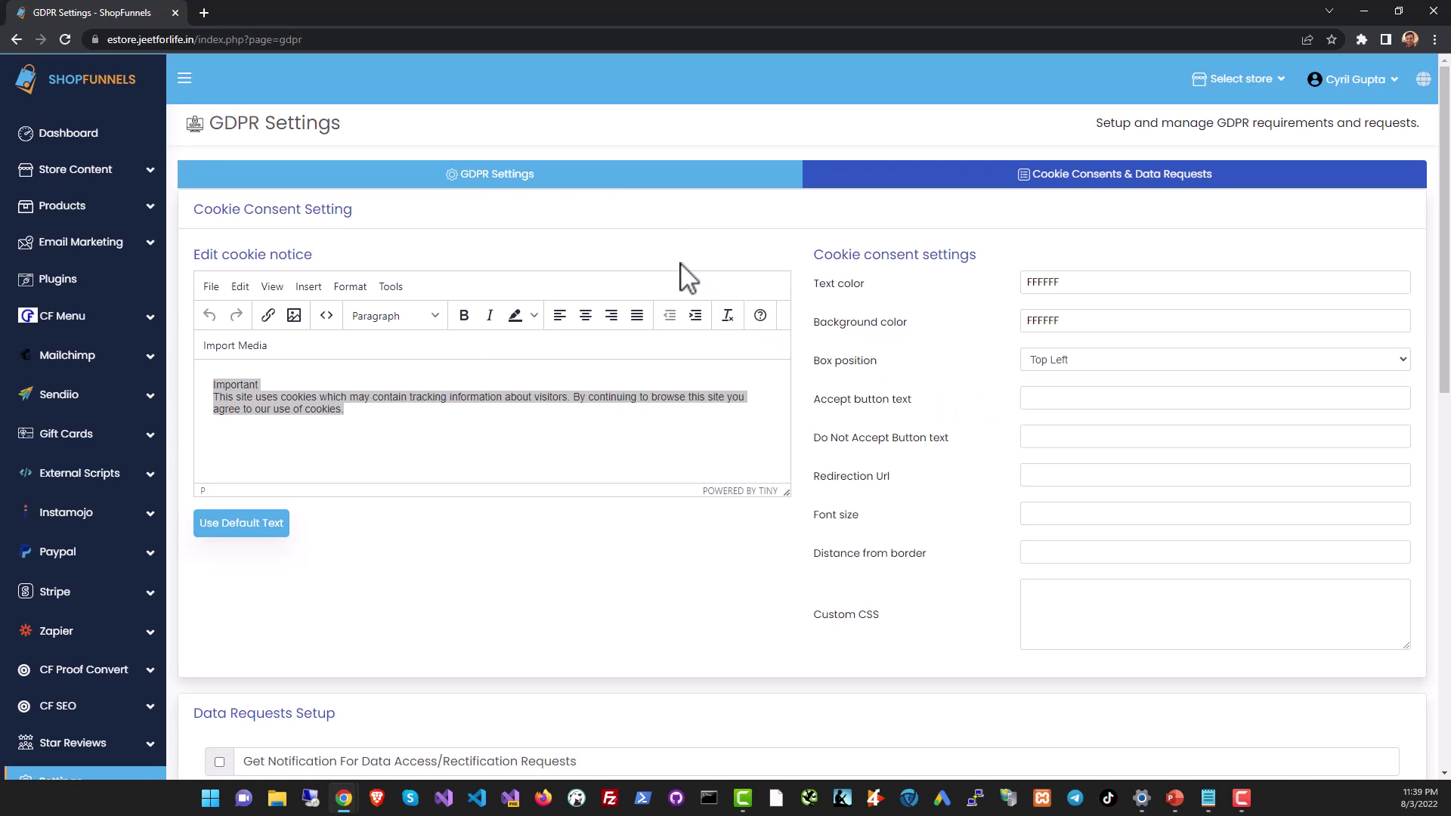
pyautogui.scroll(-6, 582, 382)
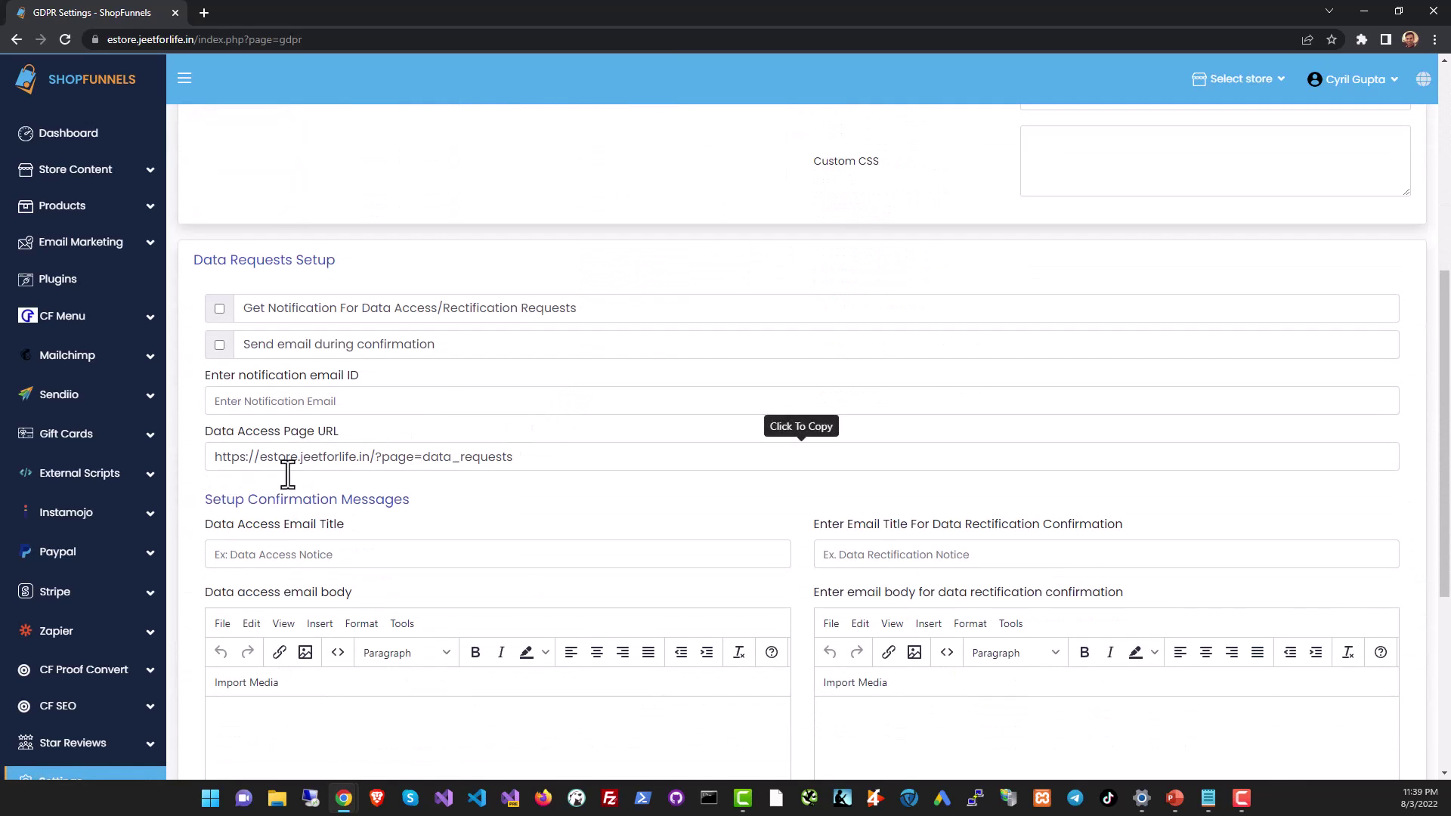
pyautogui.scroll(-2, 301, 456)
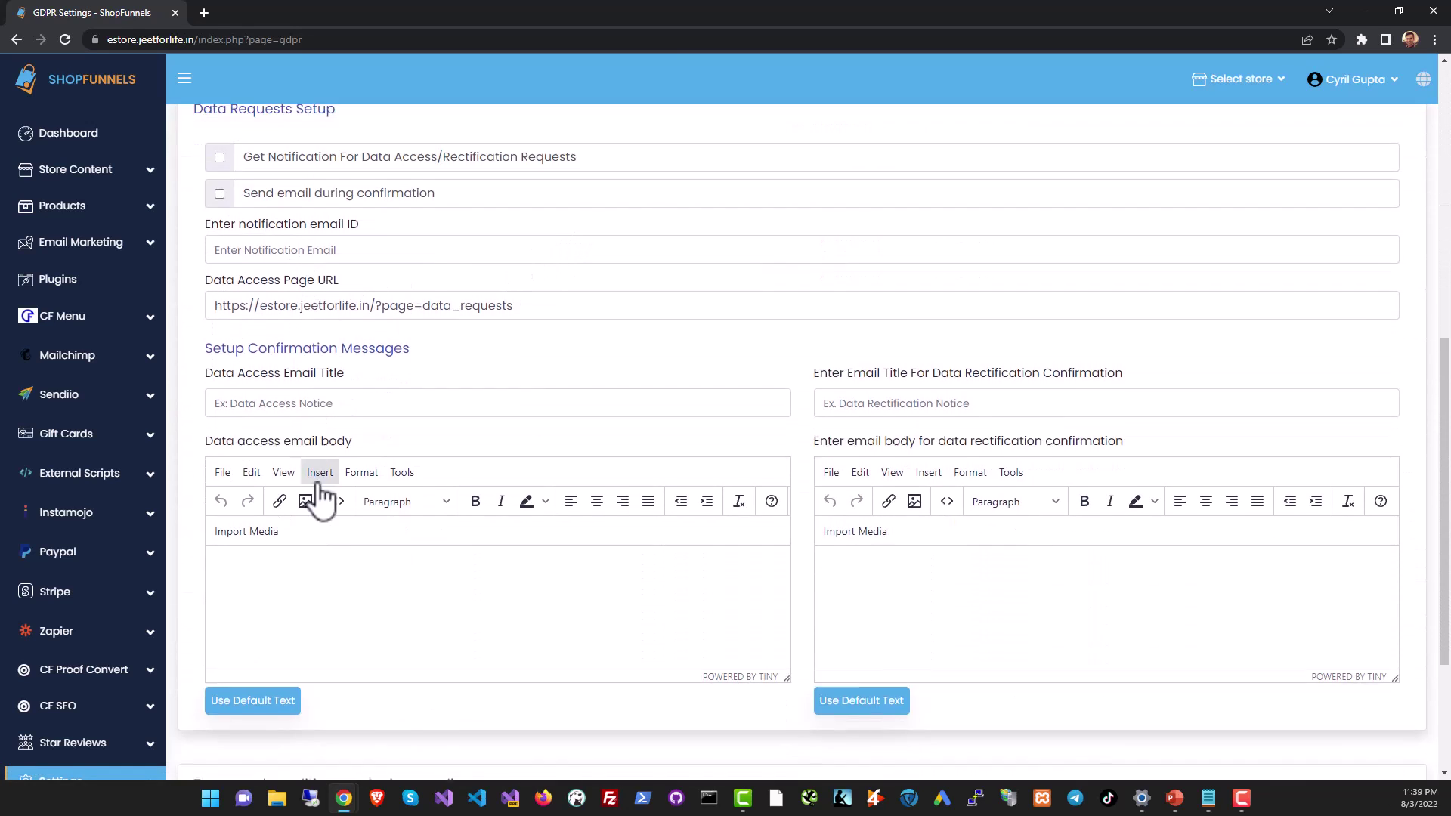
pyautogui.scroll(-1, 372, 527)
pyautogui.scroll(-2, 473, 527)
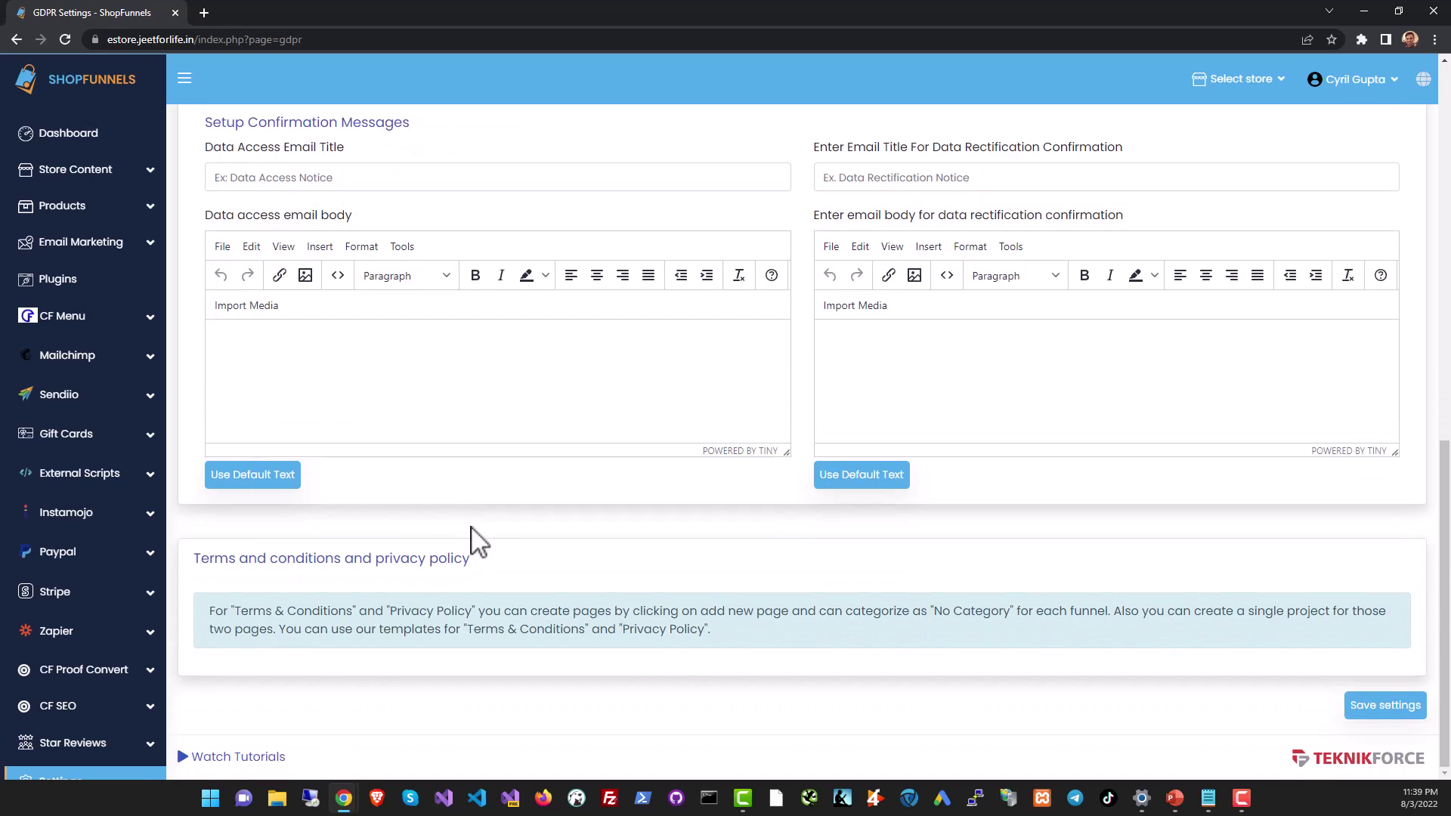
pyautogui.scroll(11, 574, 524)
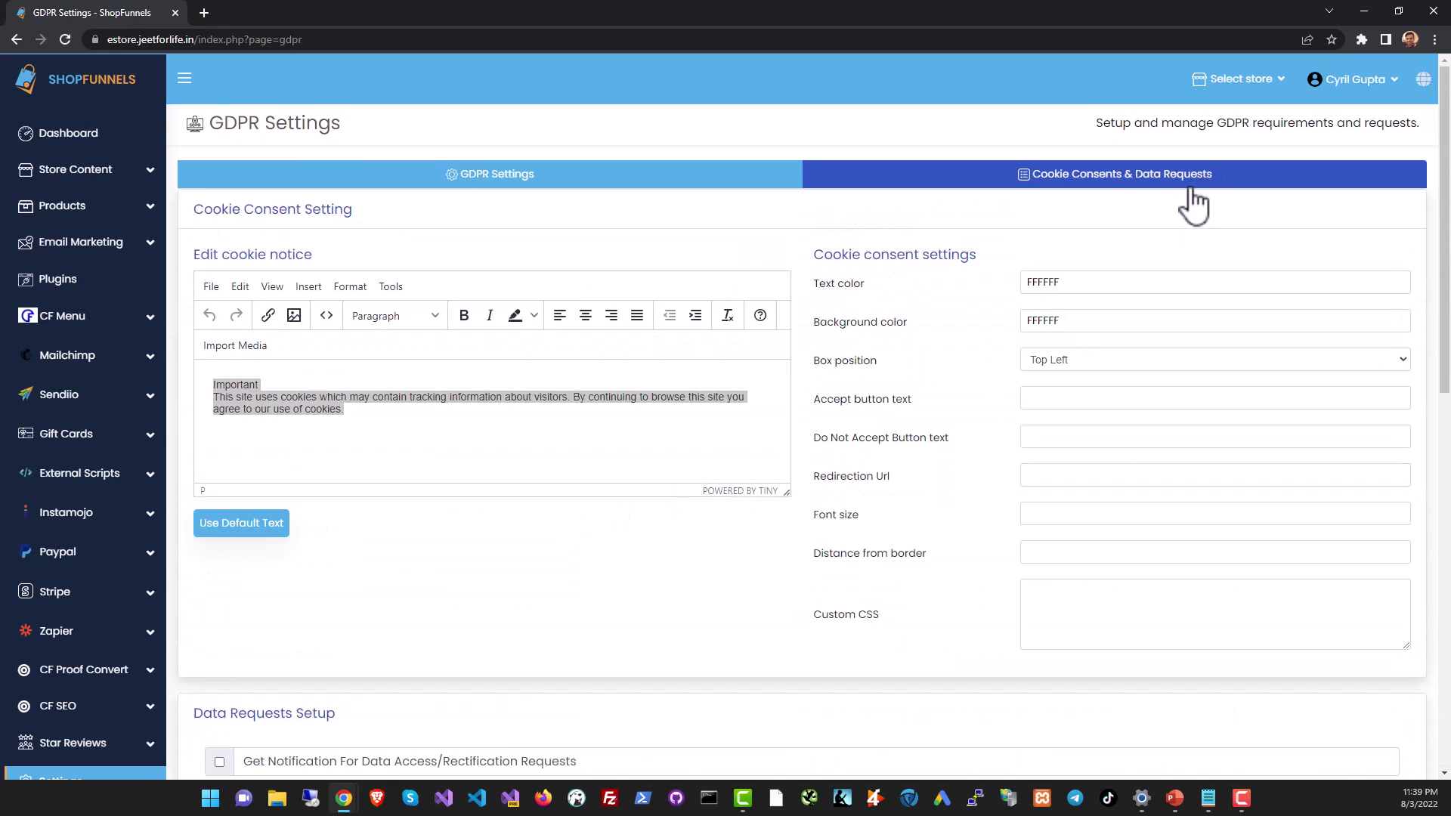
pyautogui.click(1183, 198)
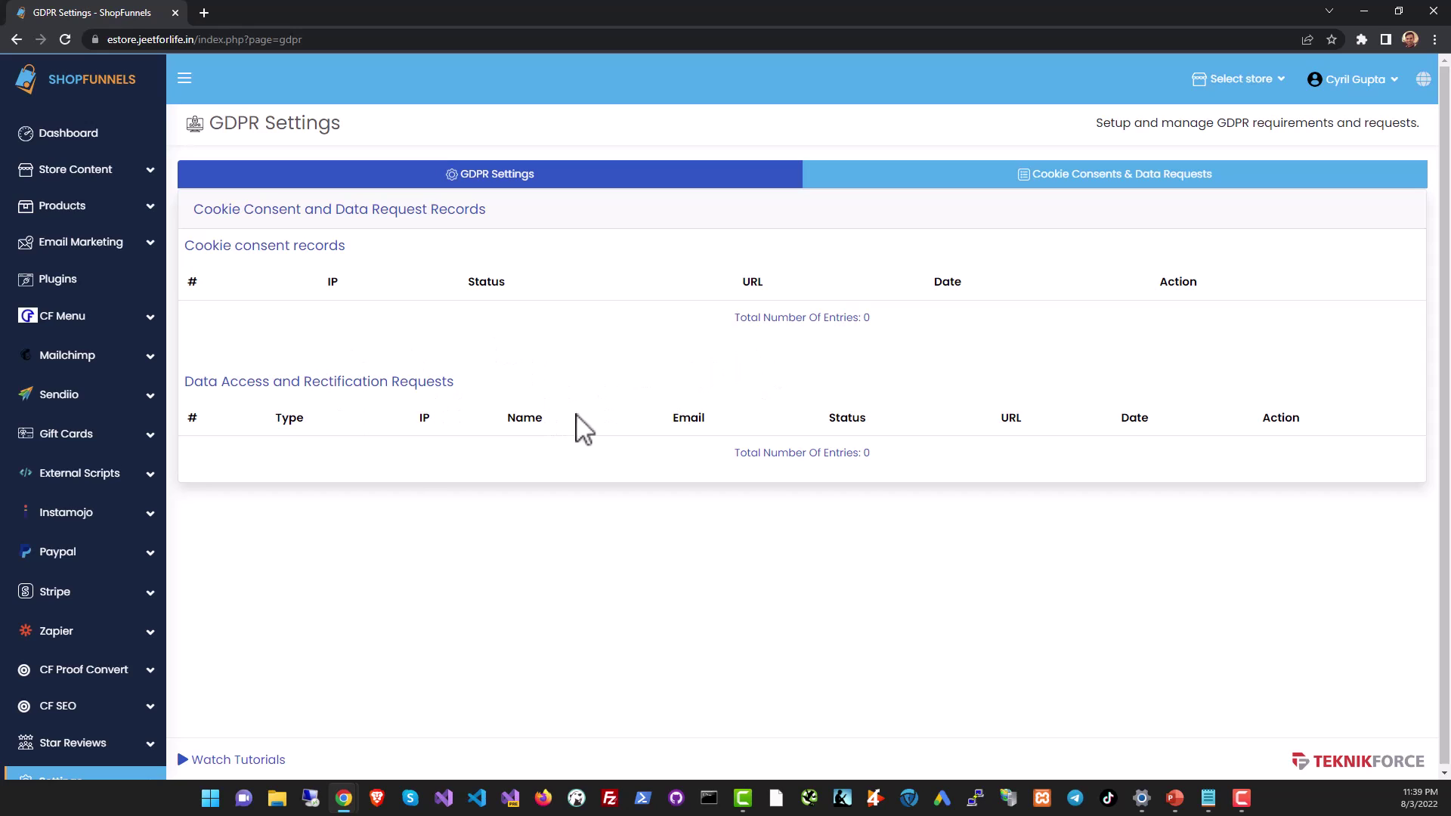
pyautogui.scroll(-3, 117, 582)
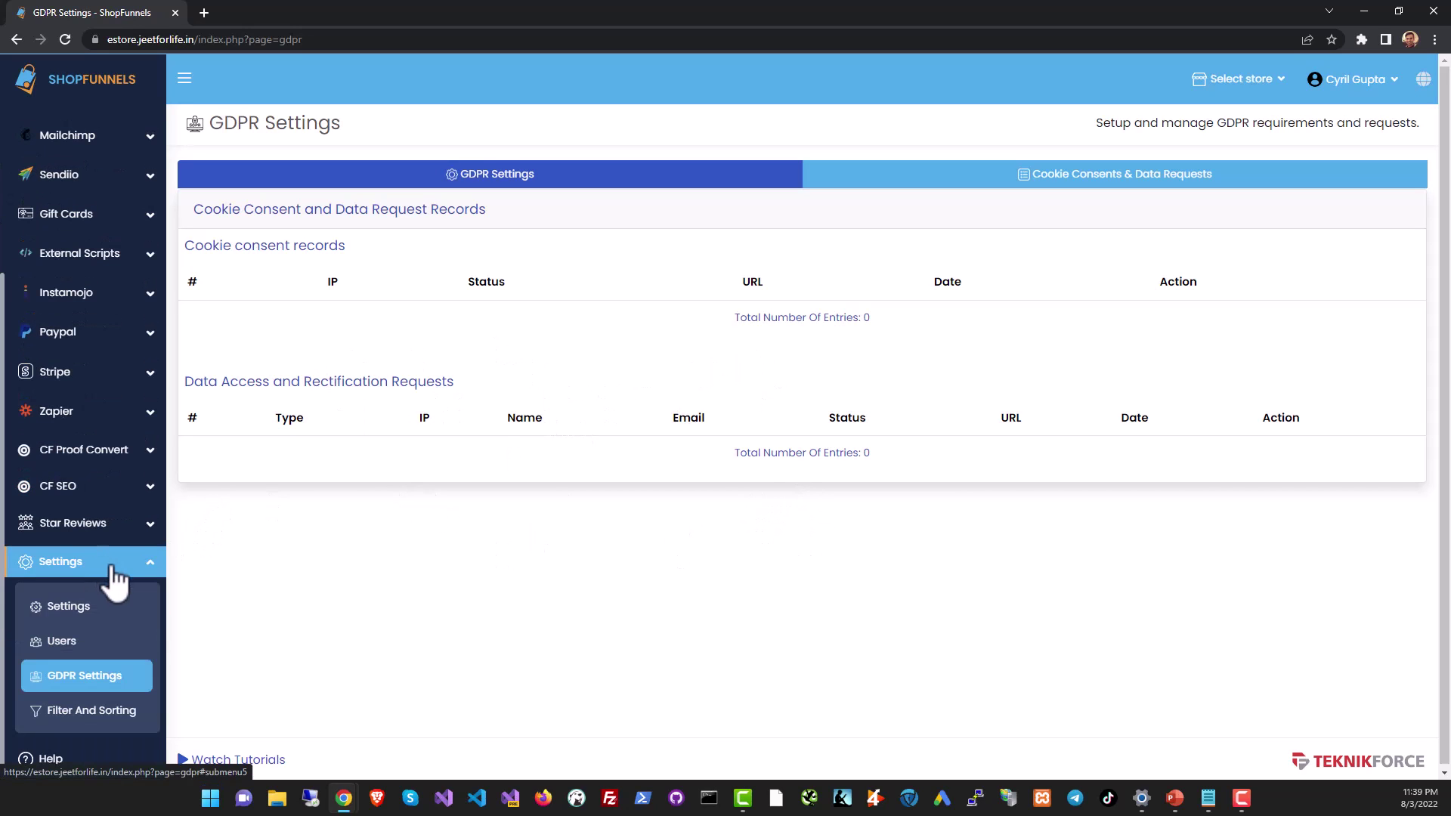
# Open the Help page and scroll through the template creation guides
pyautogui.click(105, 752)
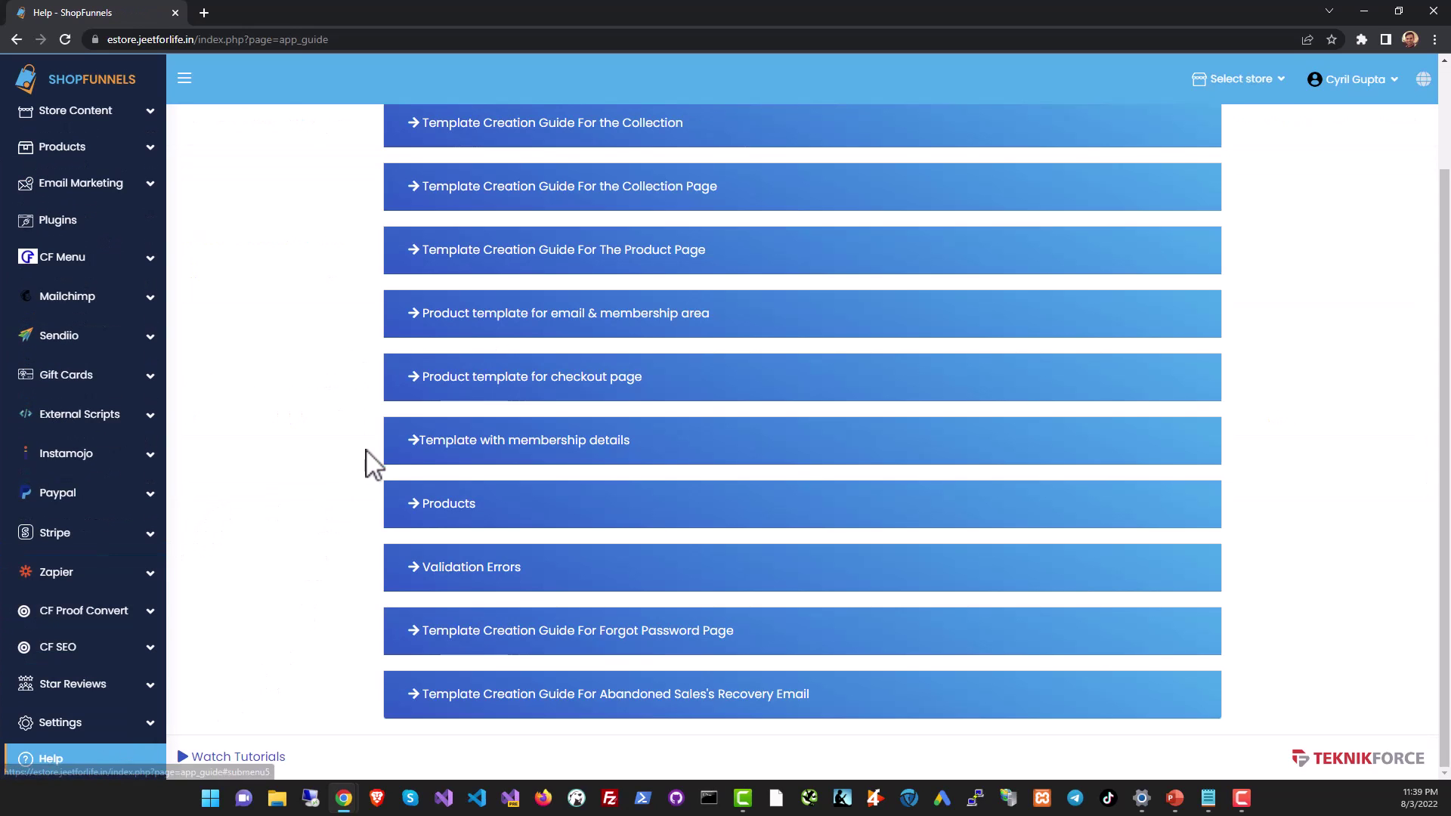
pyautogui.scroll(2, 369, 409)
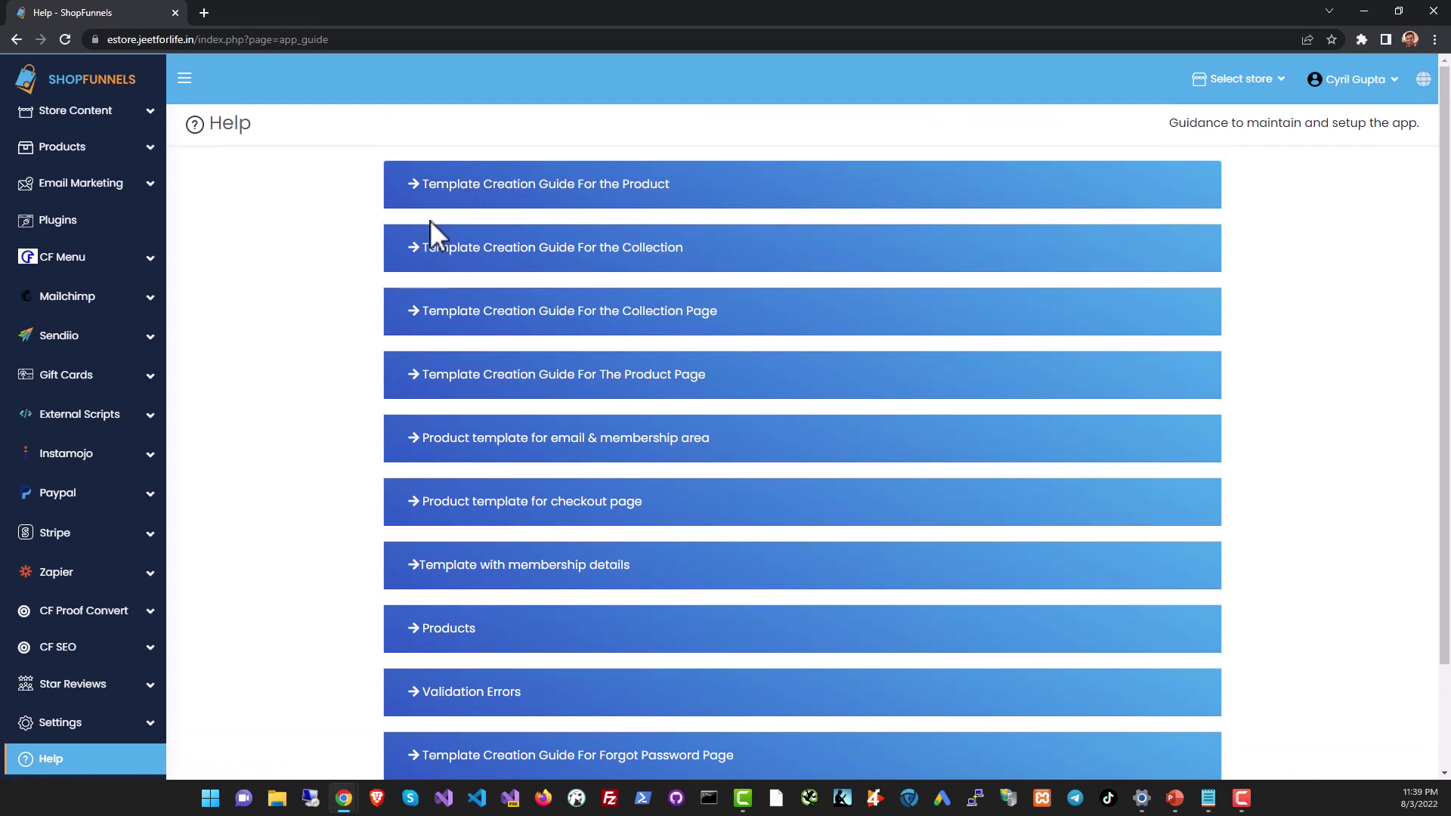
pyautogui.scroll(-2, 428, 224)
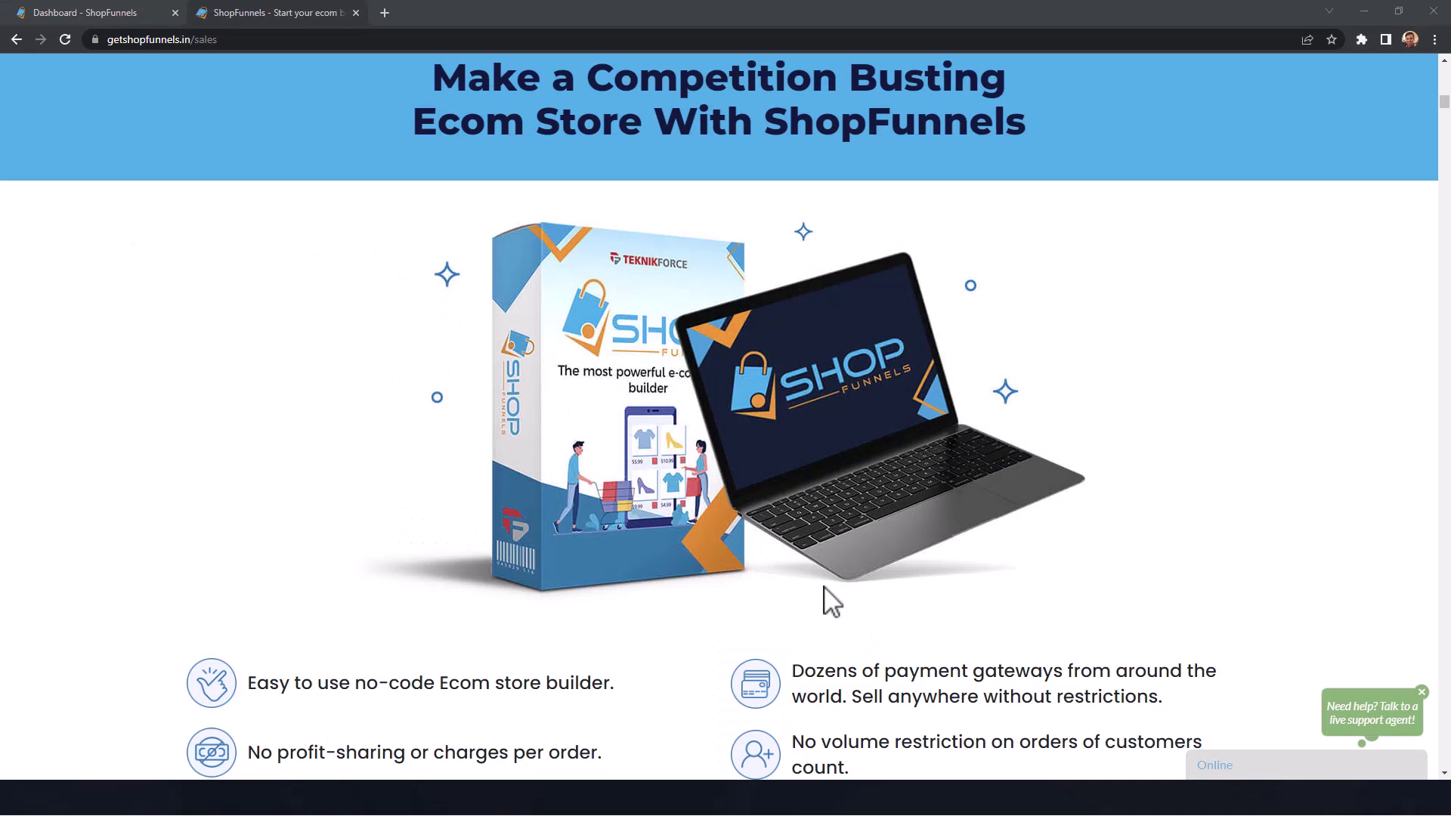
# Scroll down the ShopFunnels sales page through its feature list and offer sections
pyautogui.scroll(-3, 816, 576)
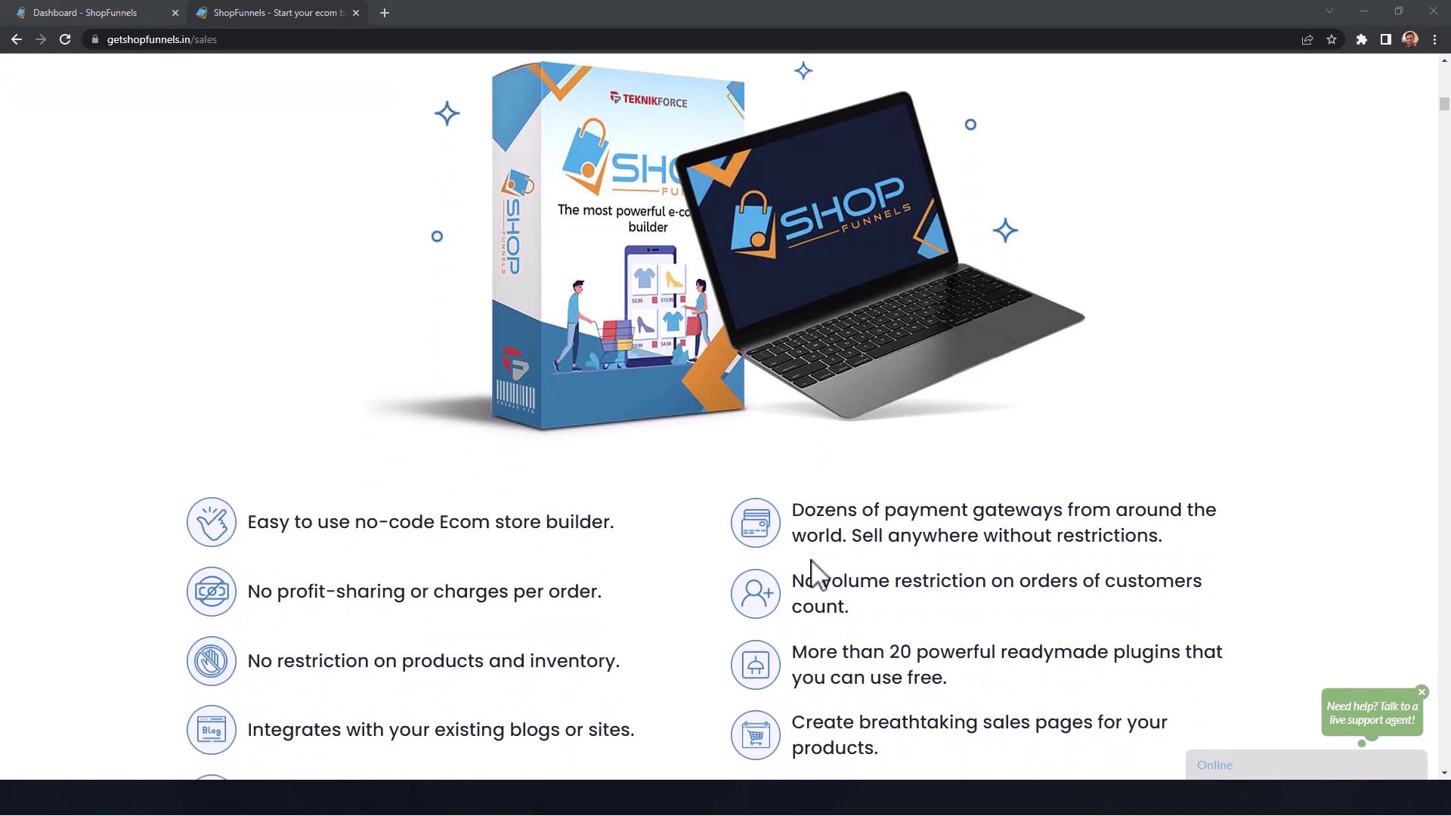
pyautogui.scroll(-3, 811, 561)
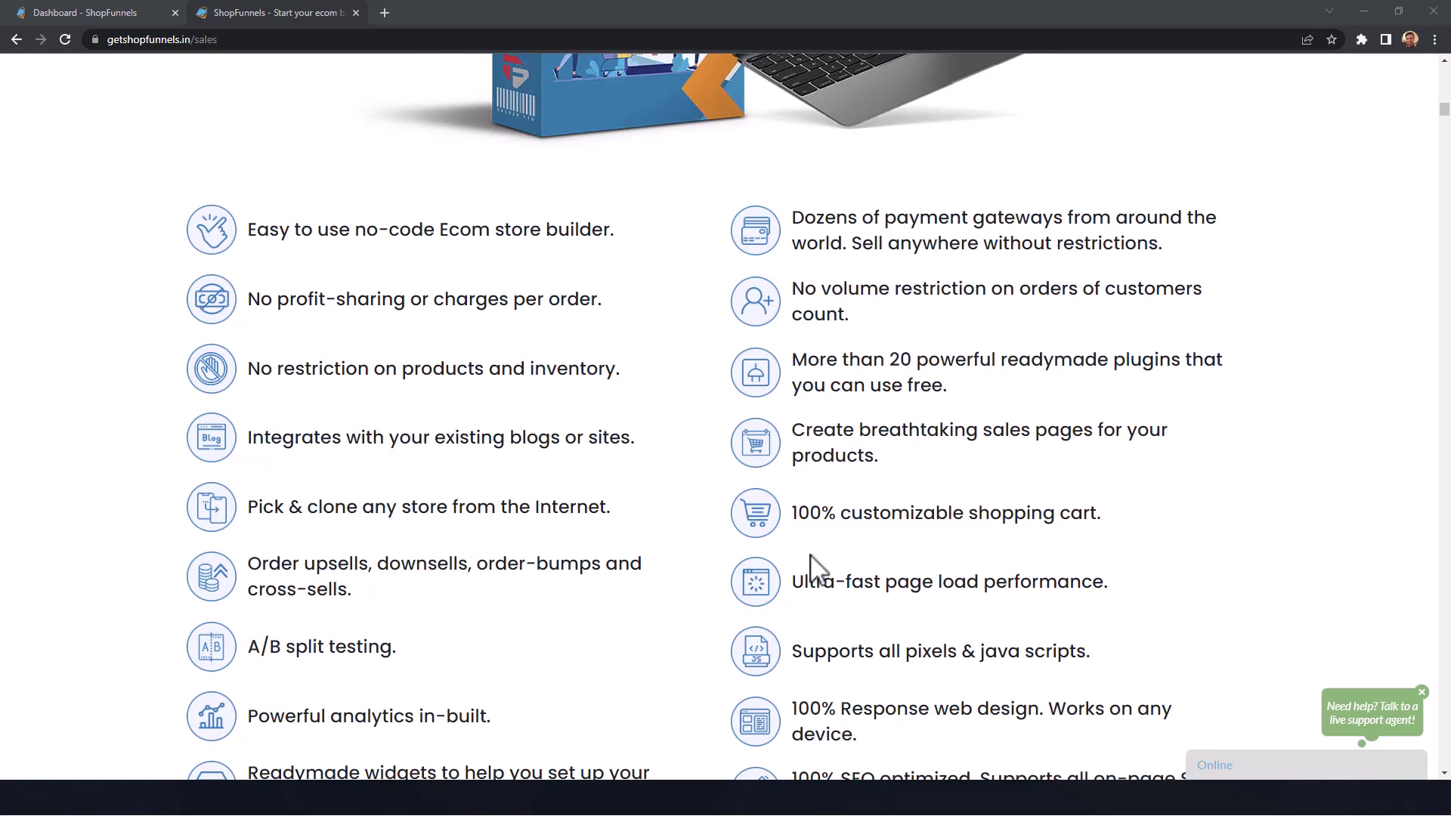
pyautogui.scroll(-3, 811, 568)
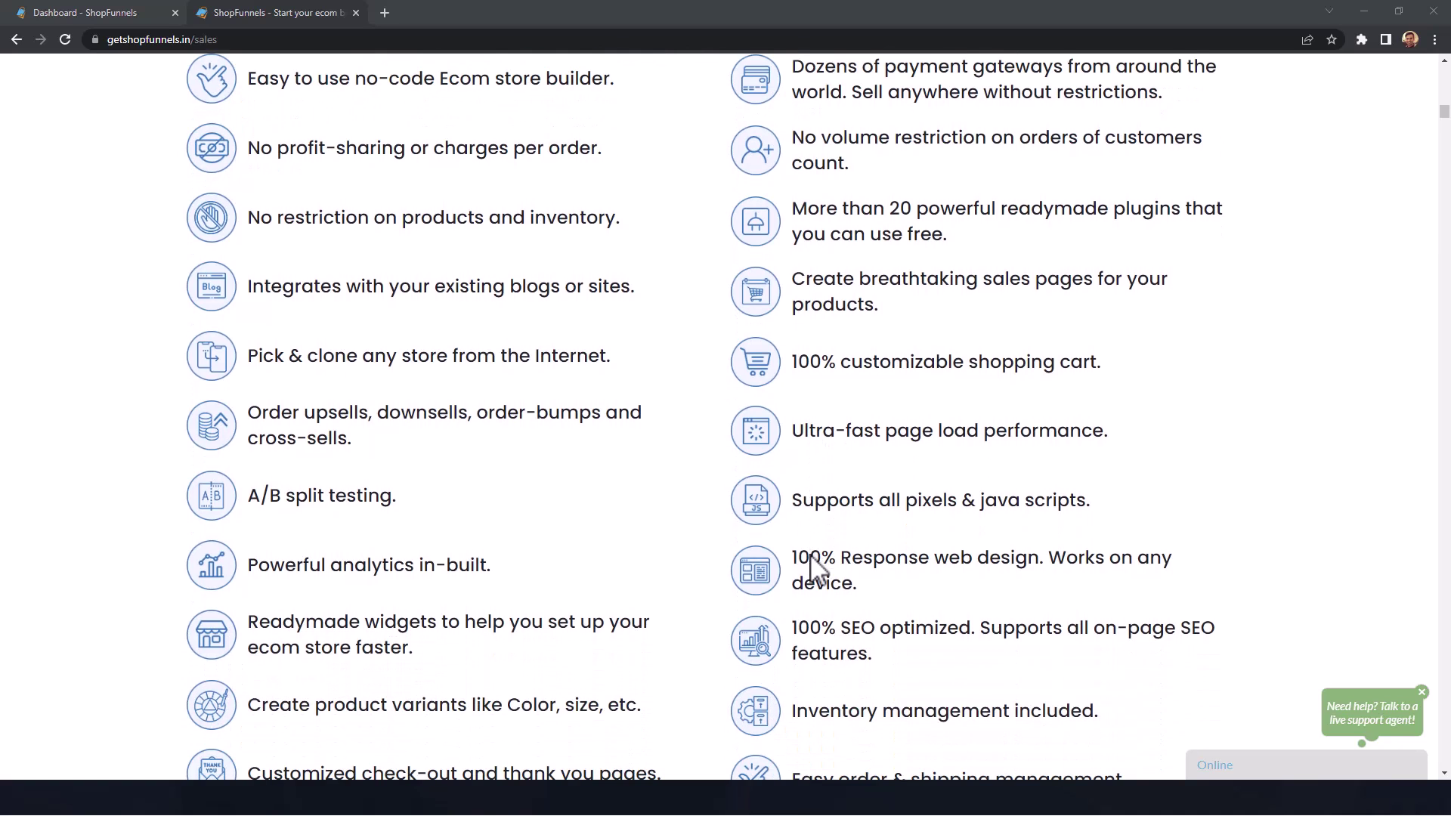
pyautogui.scroll(-2, 814, 569)
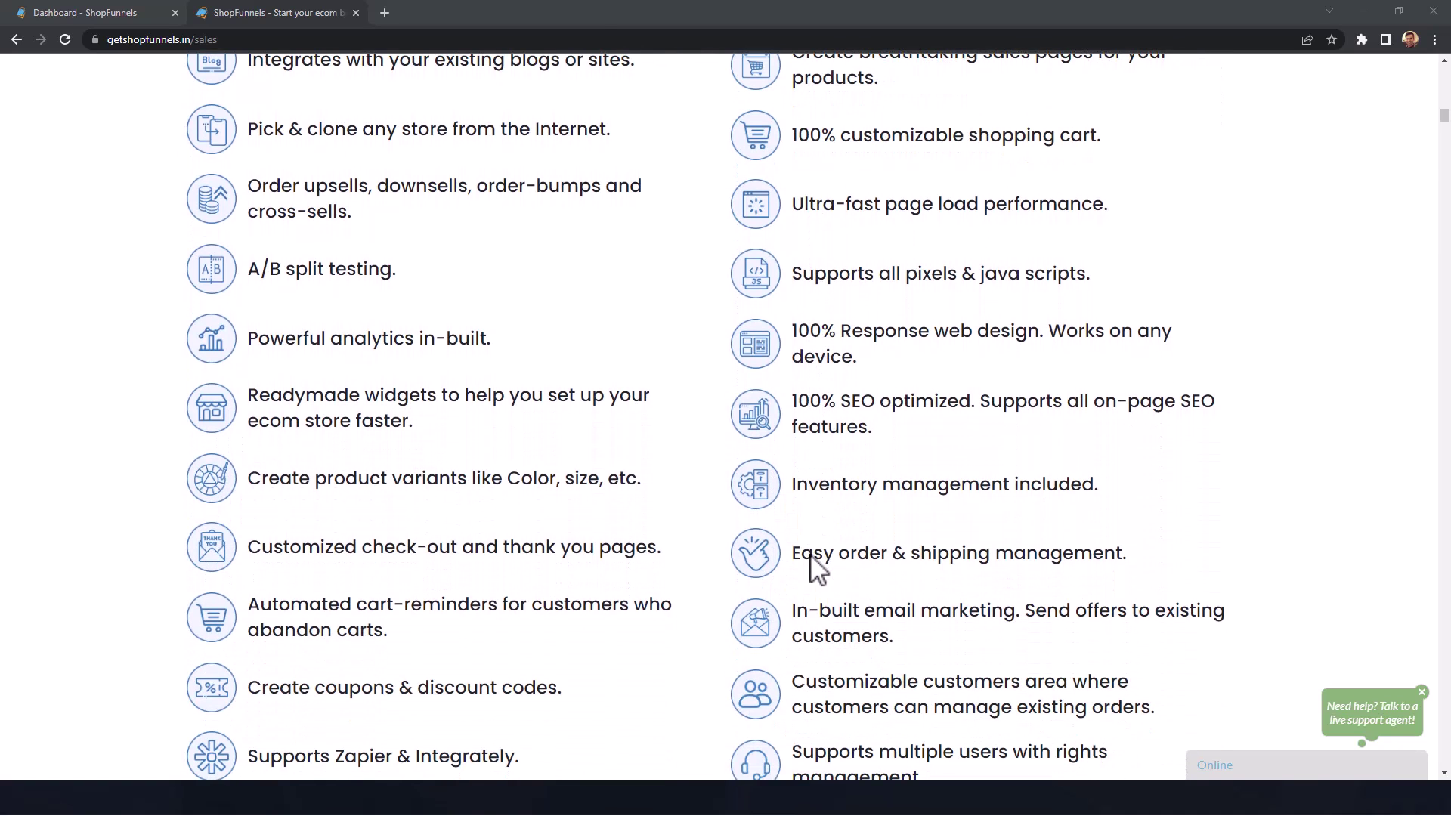
pyautogui.scroll(-2, 814, 561)
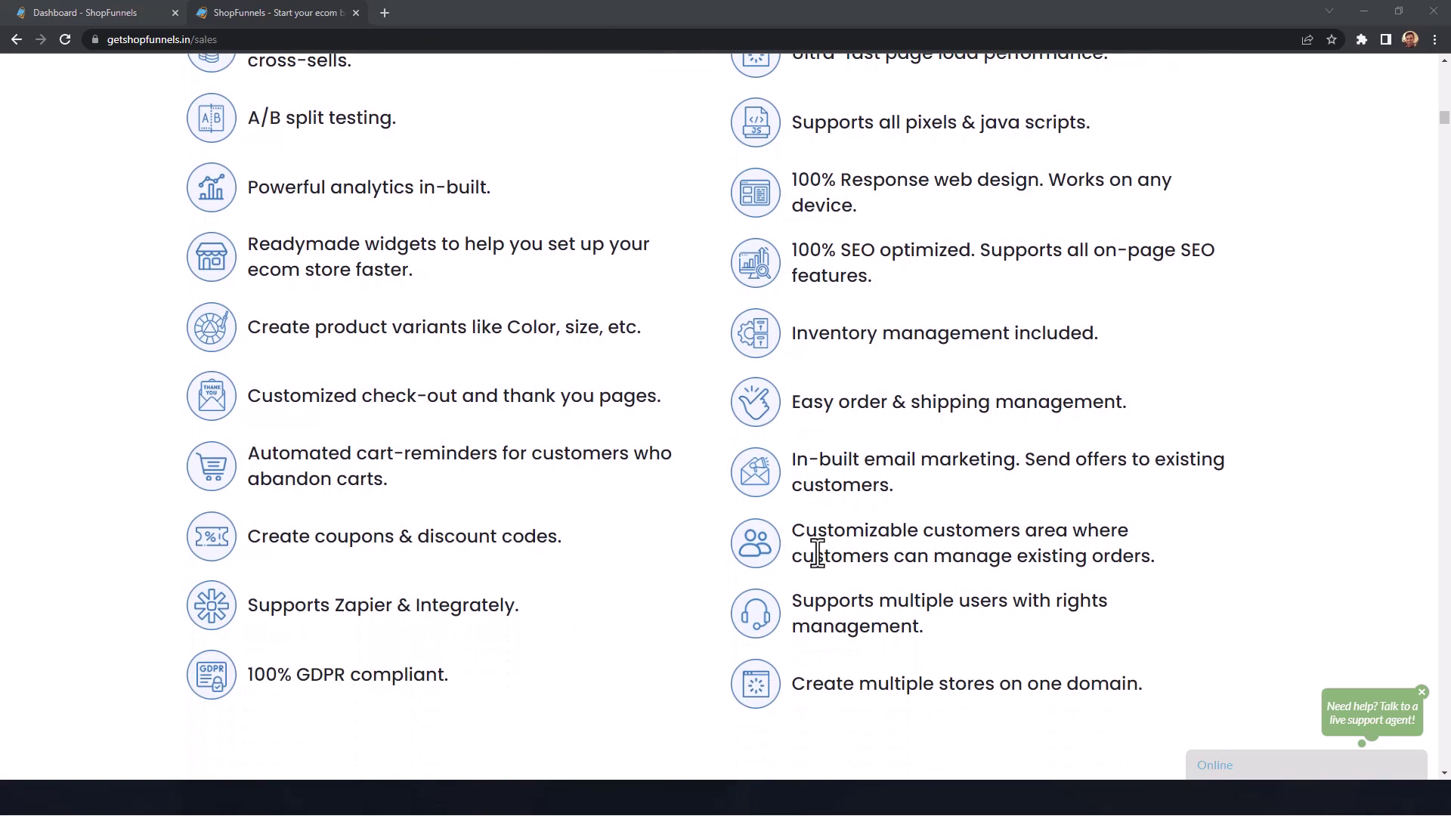
pyautogui.scroll(-1, 817, 553)
pyautogui.scroll(-2, 817, 552)
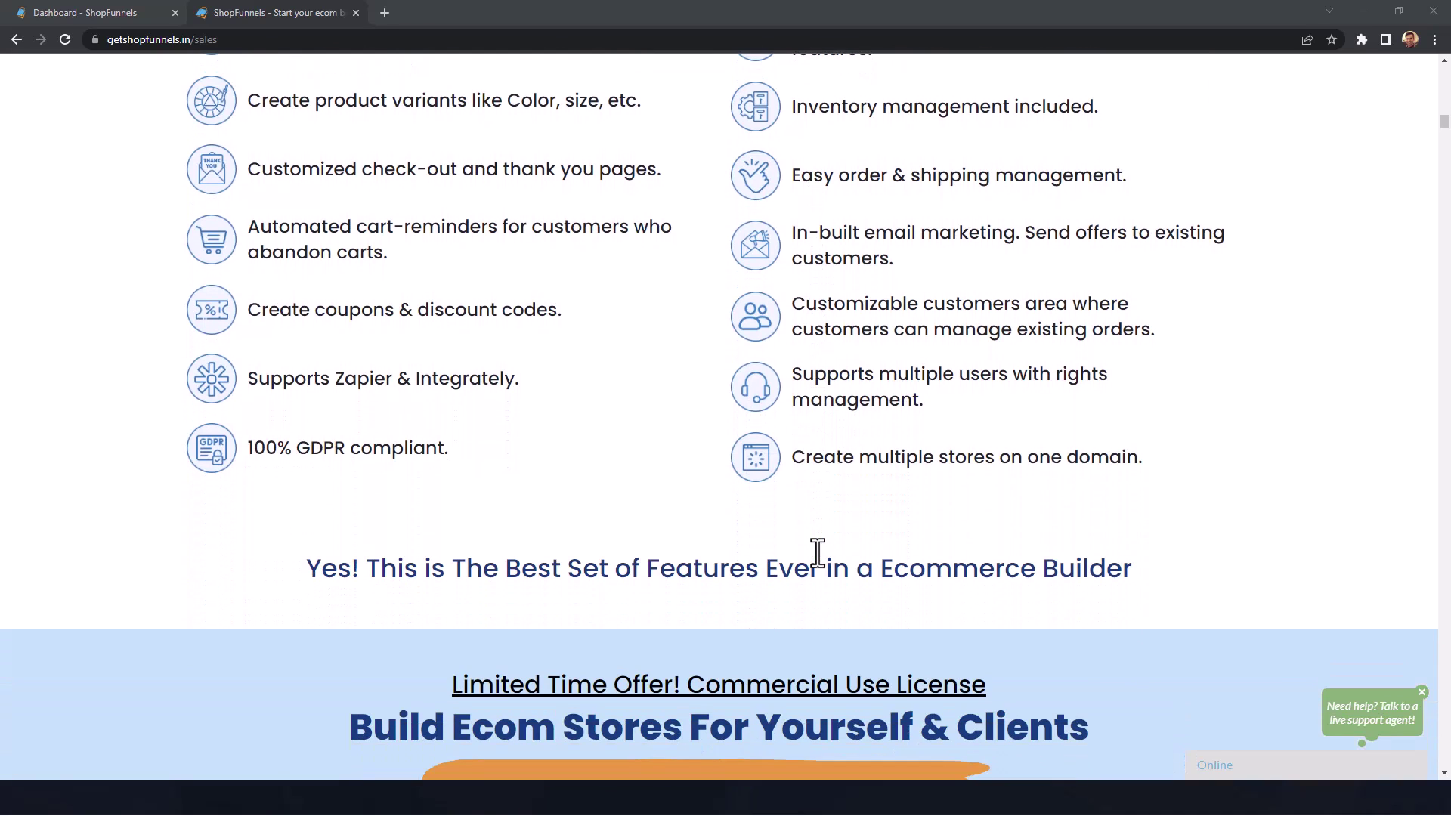
pyautogui.scroll(-1, 817, 552)
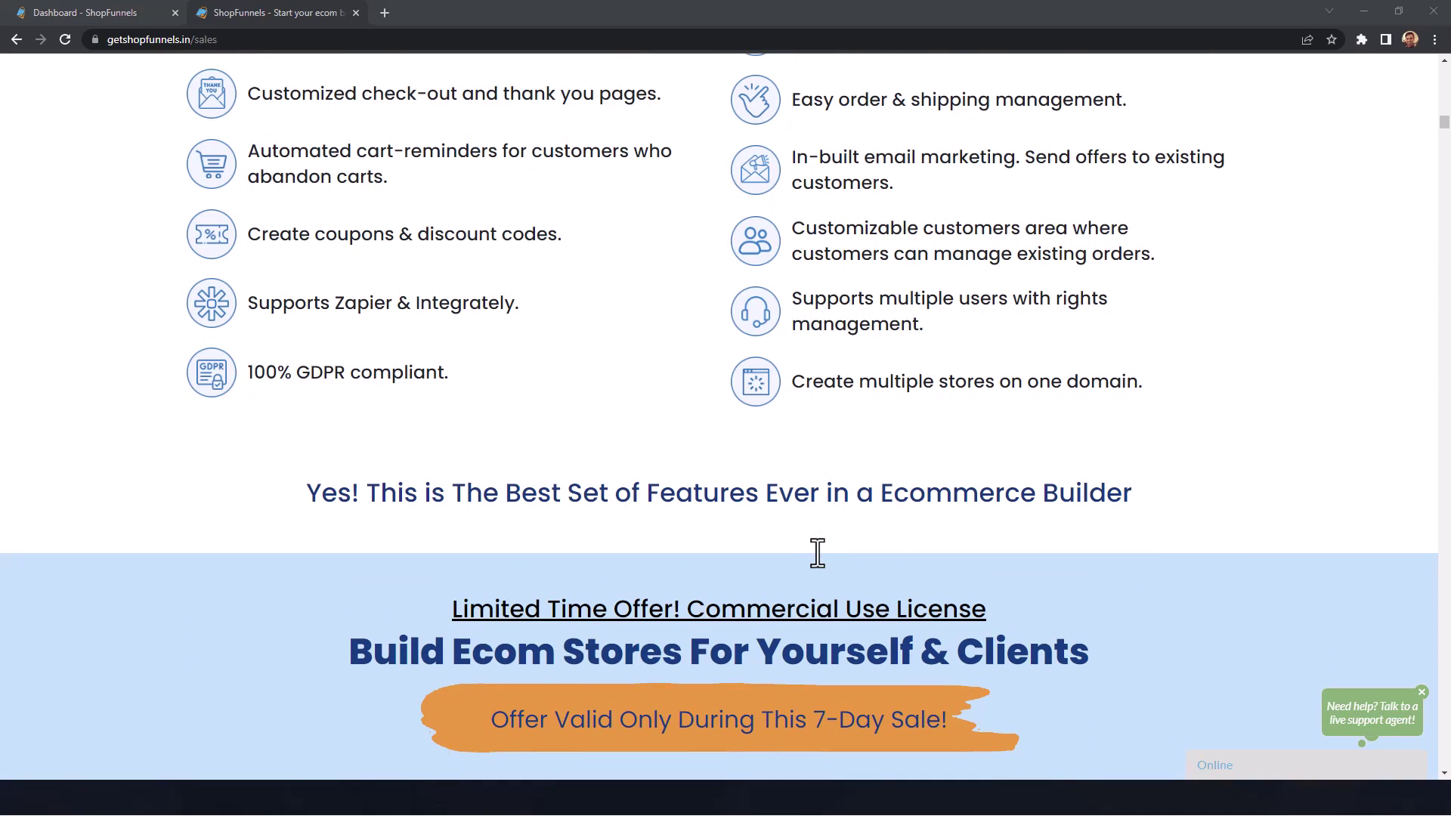
pyautogui.scroll(-1, 818, 553)
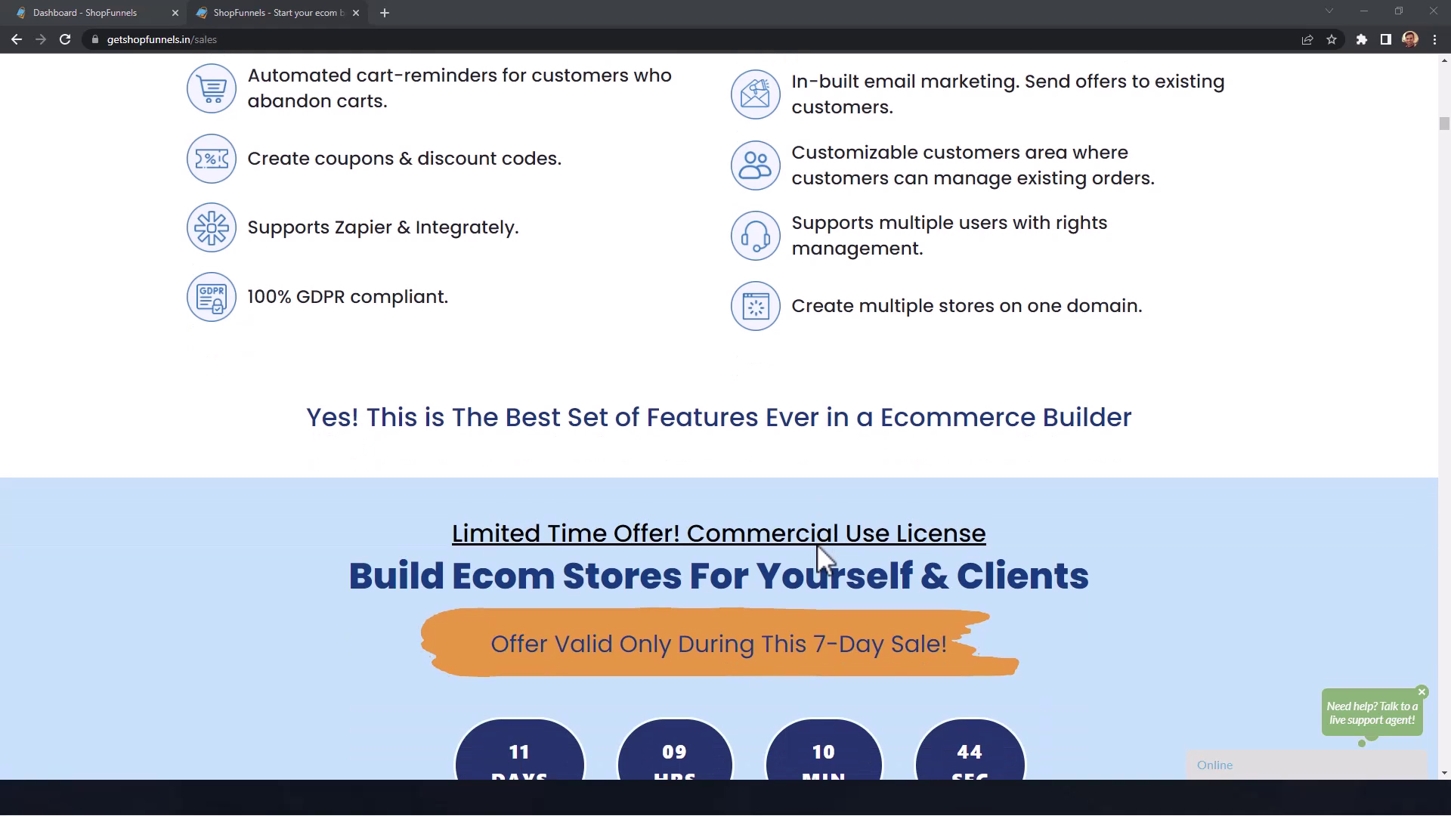
pyautogui.scroll(-2, 818, 544)
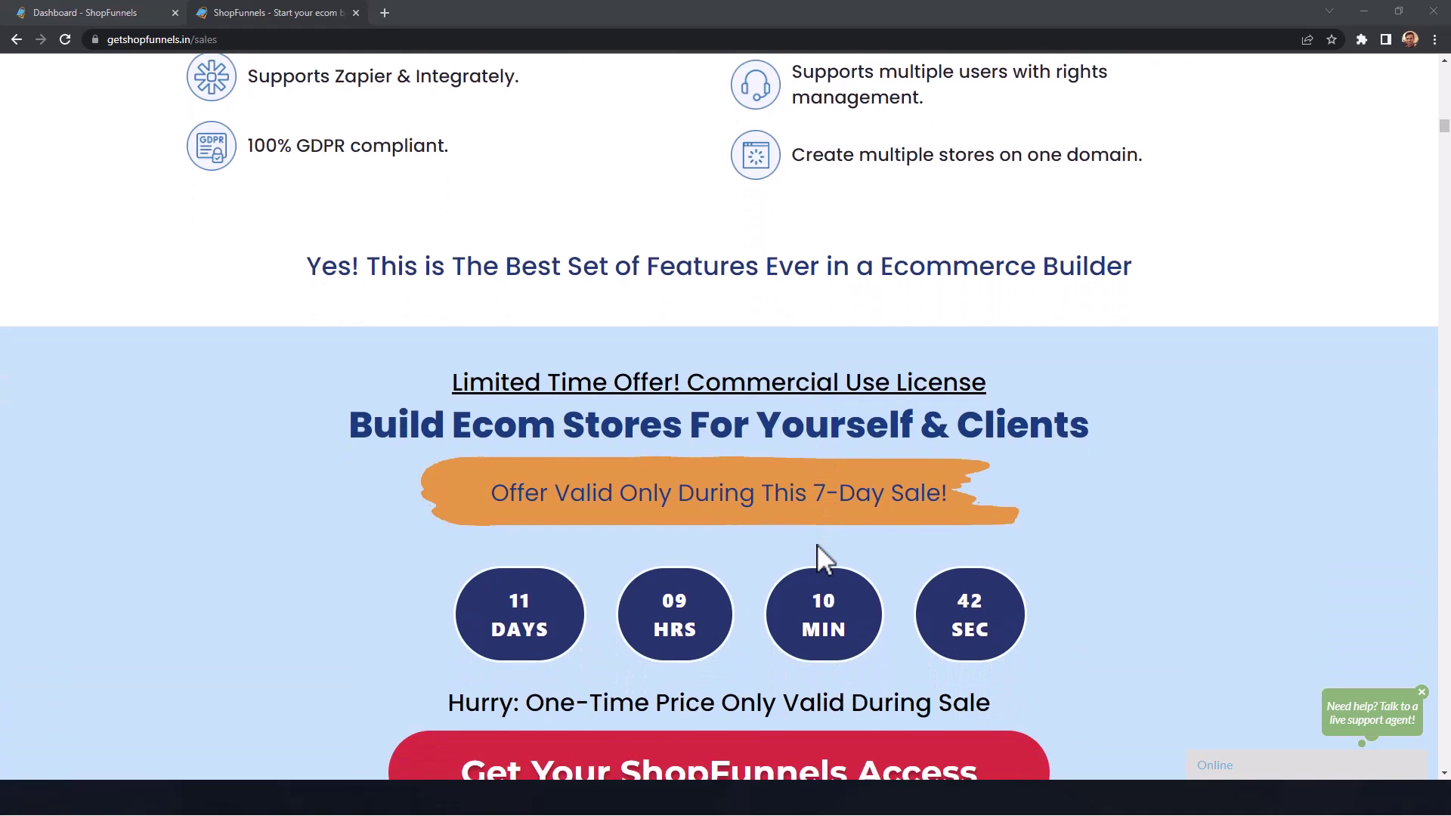
pyautogui.scroll(-1, 818, 544)
pyautogui.scroll(-8, 818, 544)
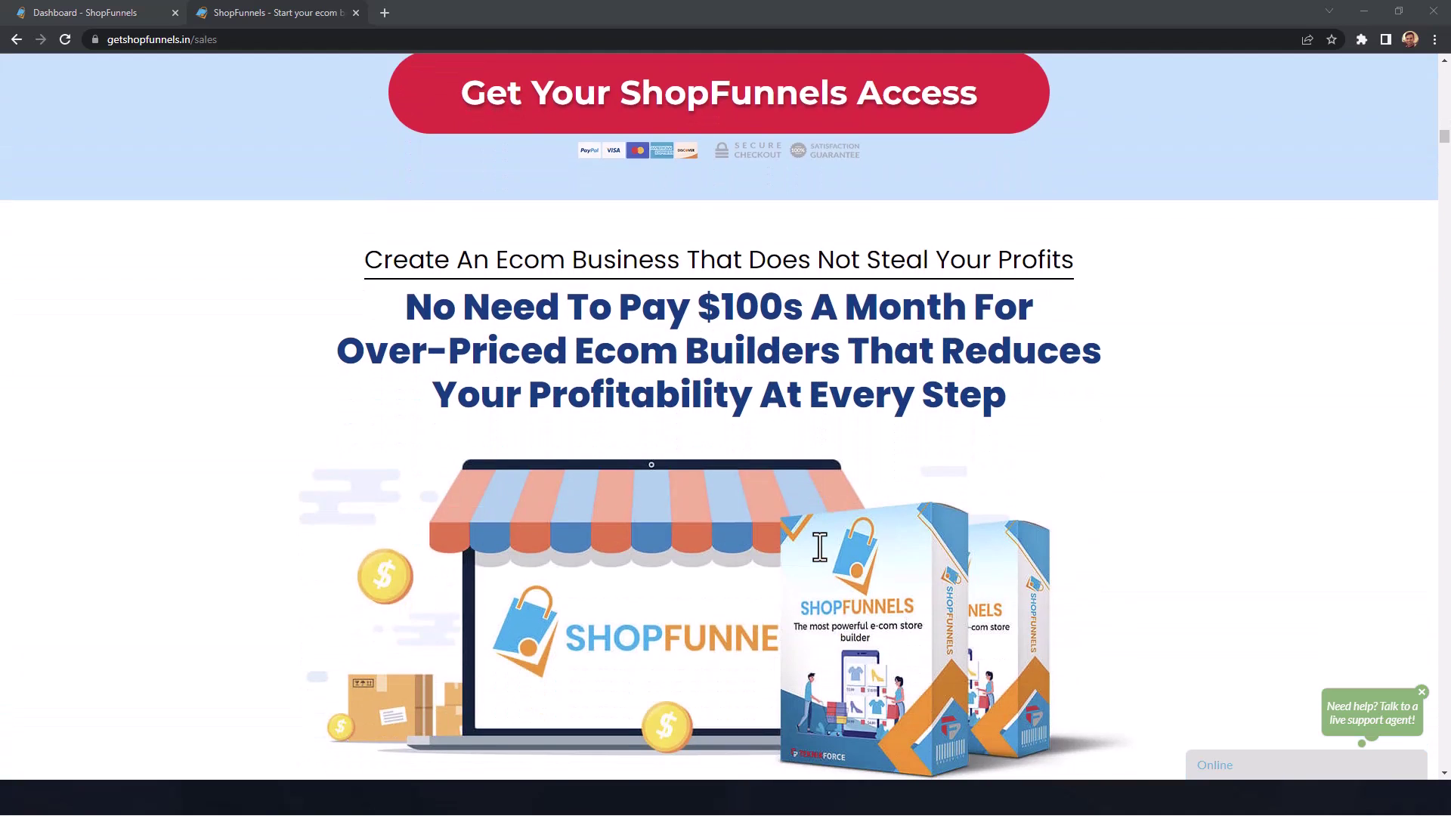
pyautogui.scroll(-2, 819, 546)
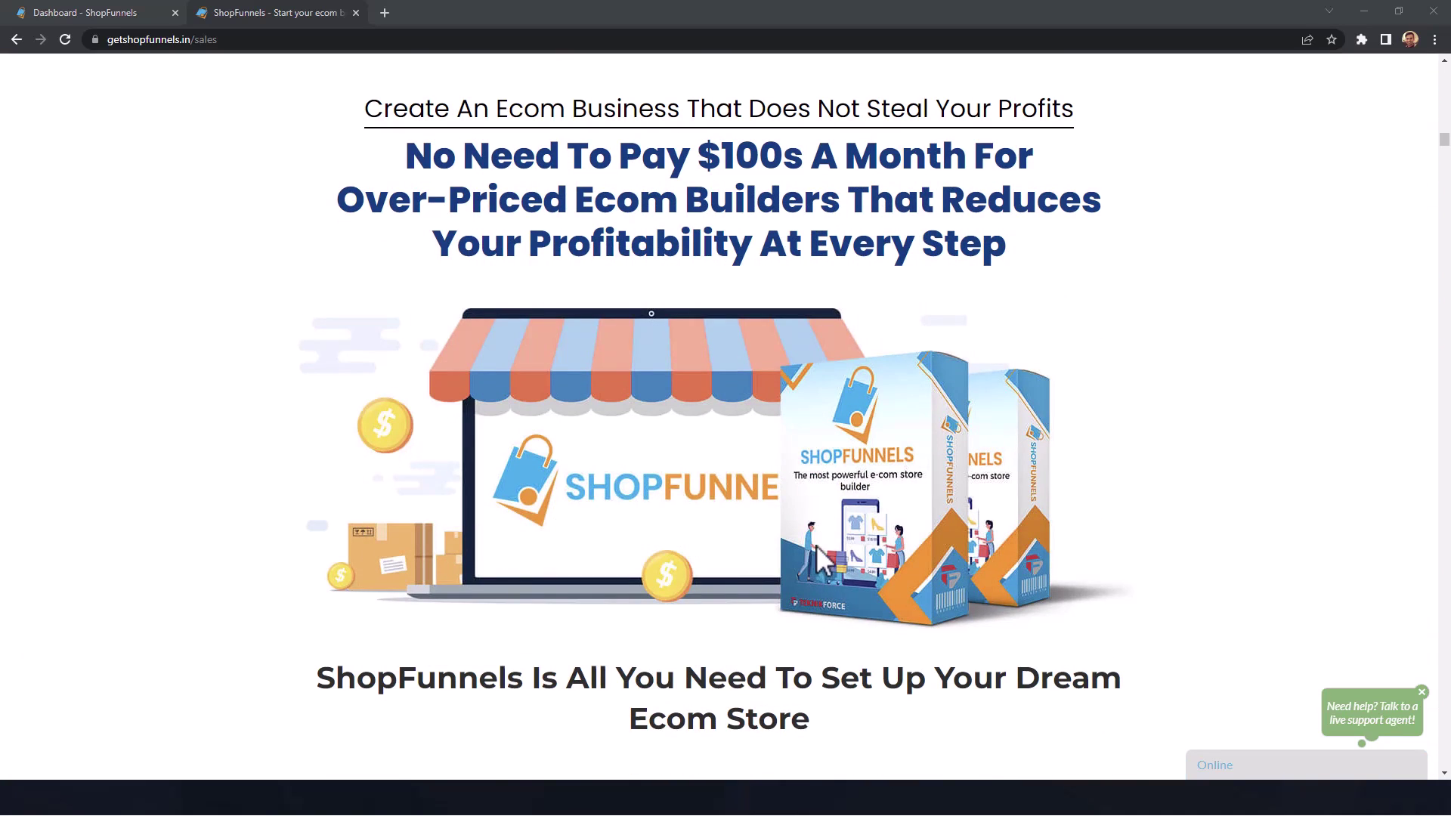
pyautogui.scroll(-1, 817, 546)
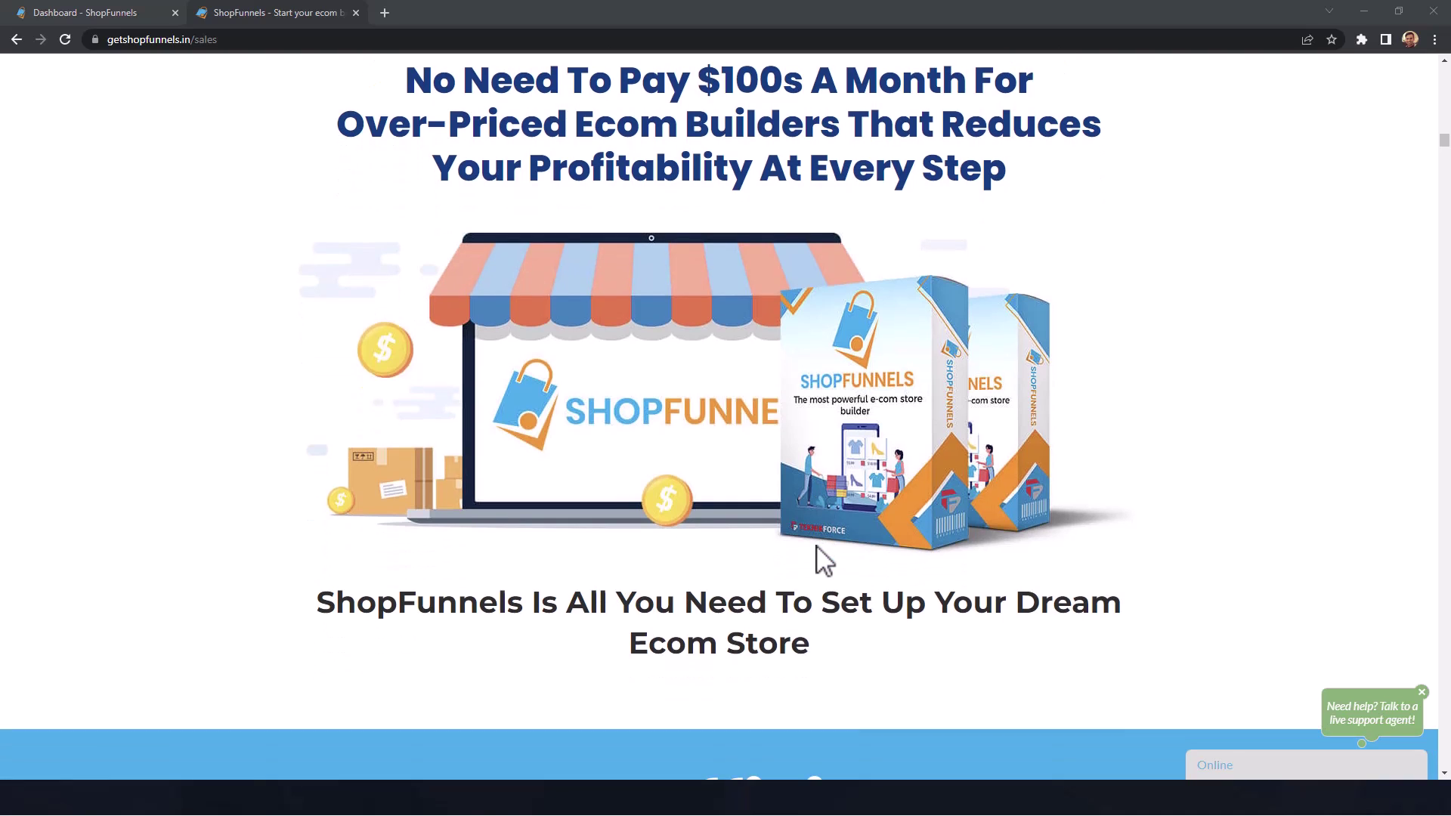